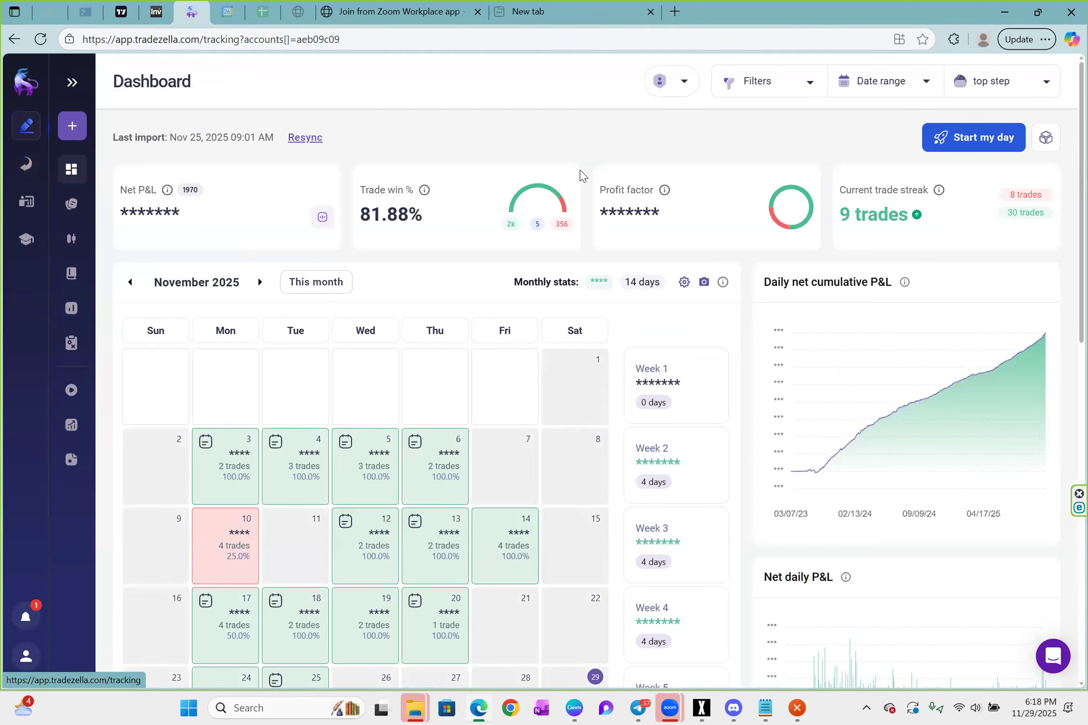
- Review the daily journal note for Wednesday, November 12, 2025 from the dashboard calendar and close it
scroll(439, 344, down, 2)
scroll(345, 229, up, 2)
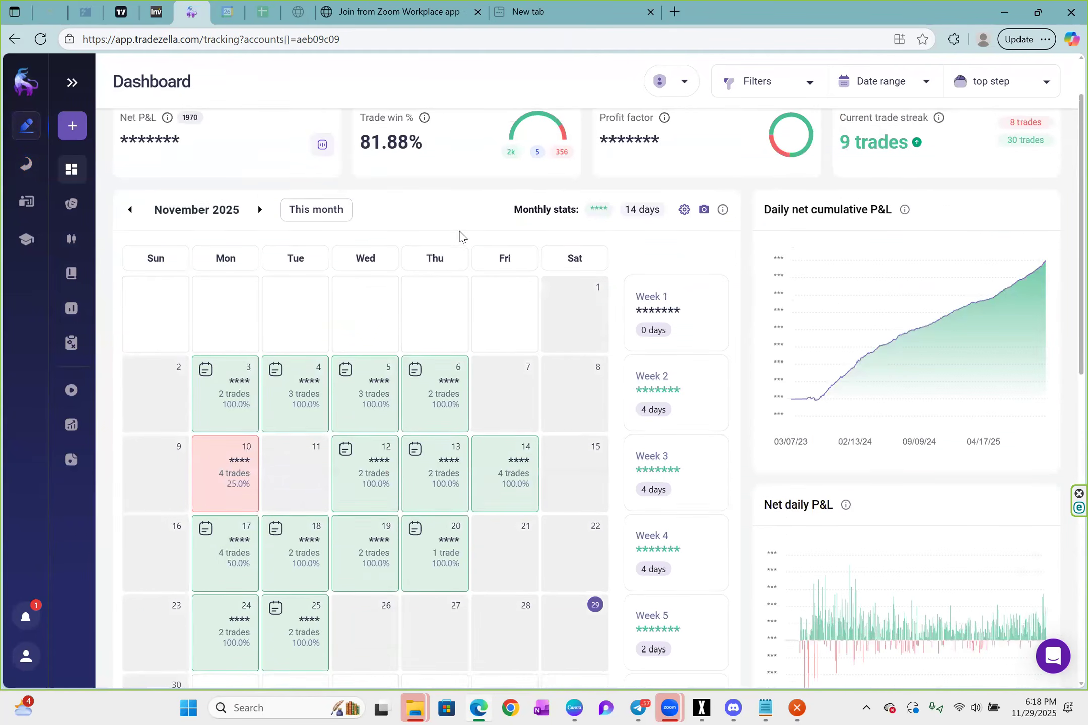
scroll(736, 458, down, 3)
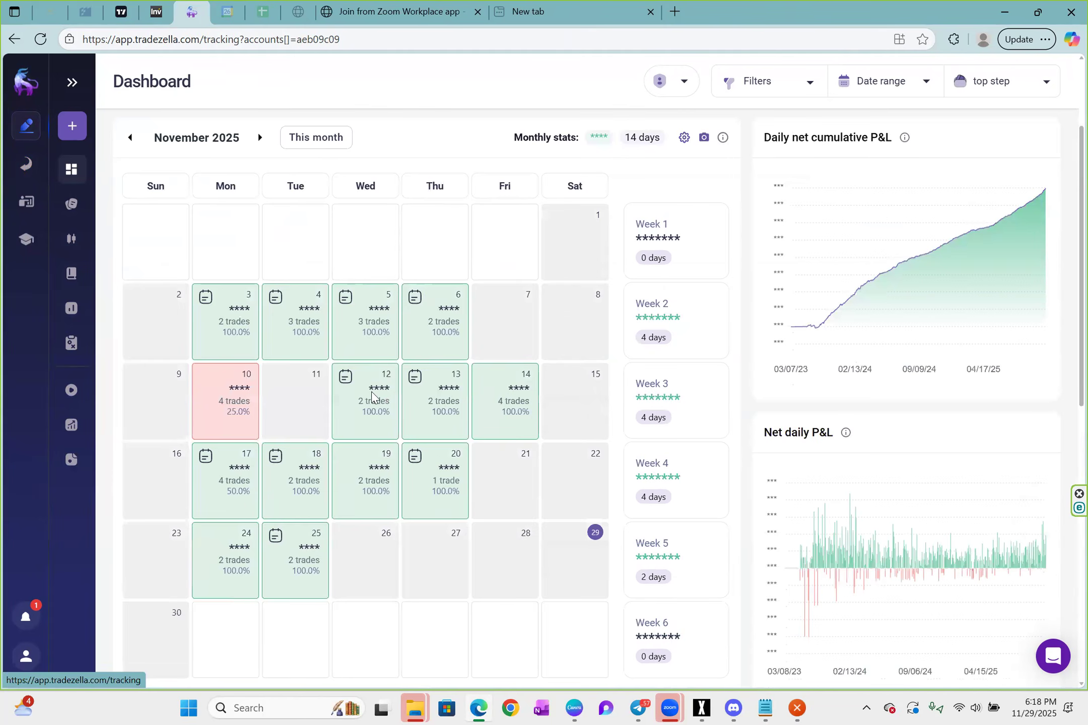
click(372, 398)
click(869, 135)
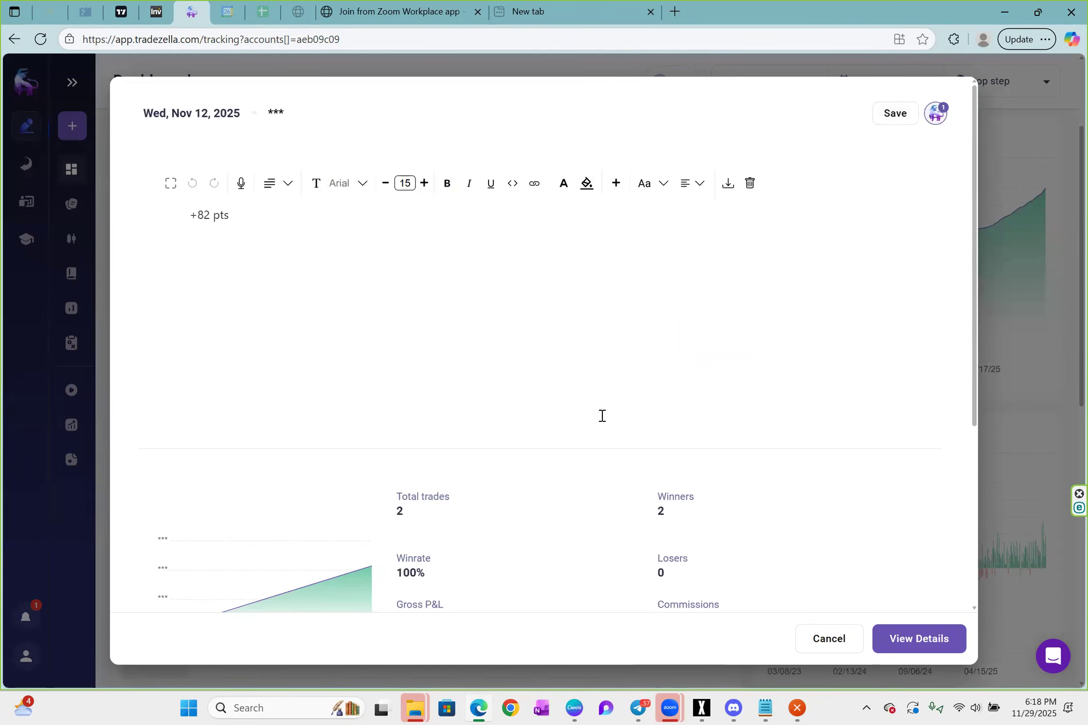
scroll(964, 306, down, 2)
scroll(923, 484, up, 2)
key(Escape)
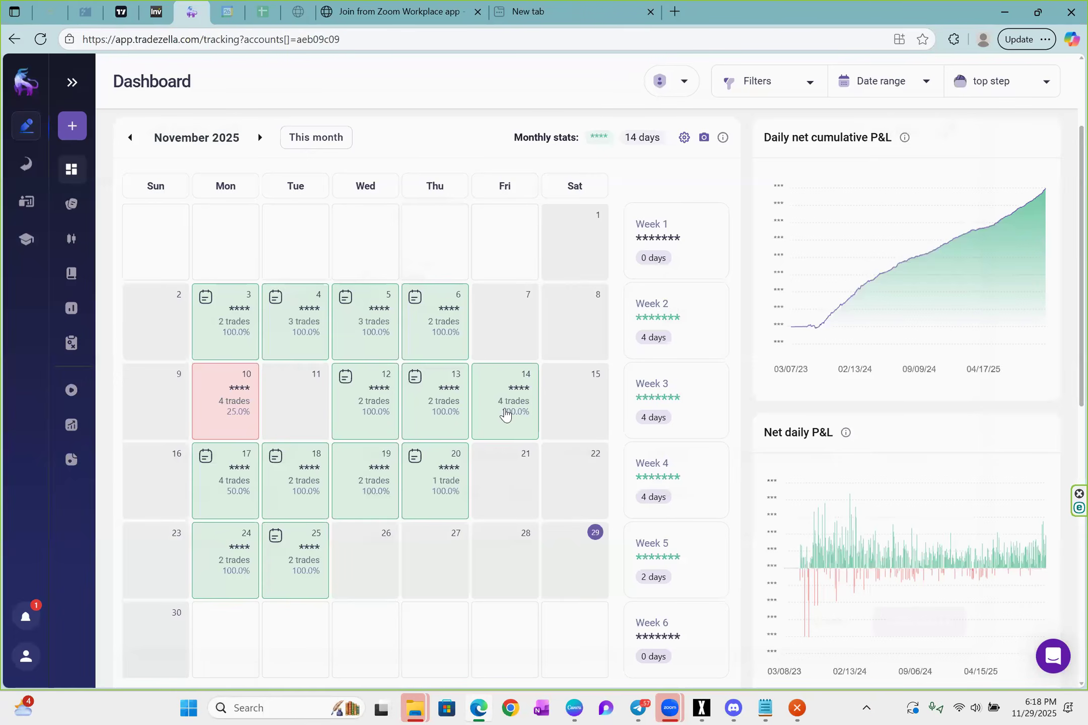
click(381, 410)
click(844, 139)
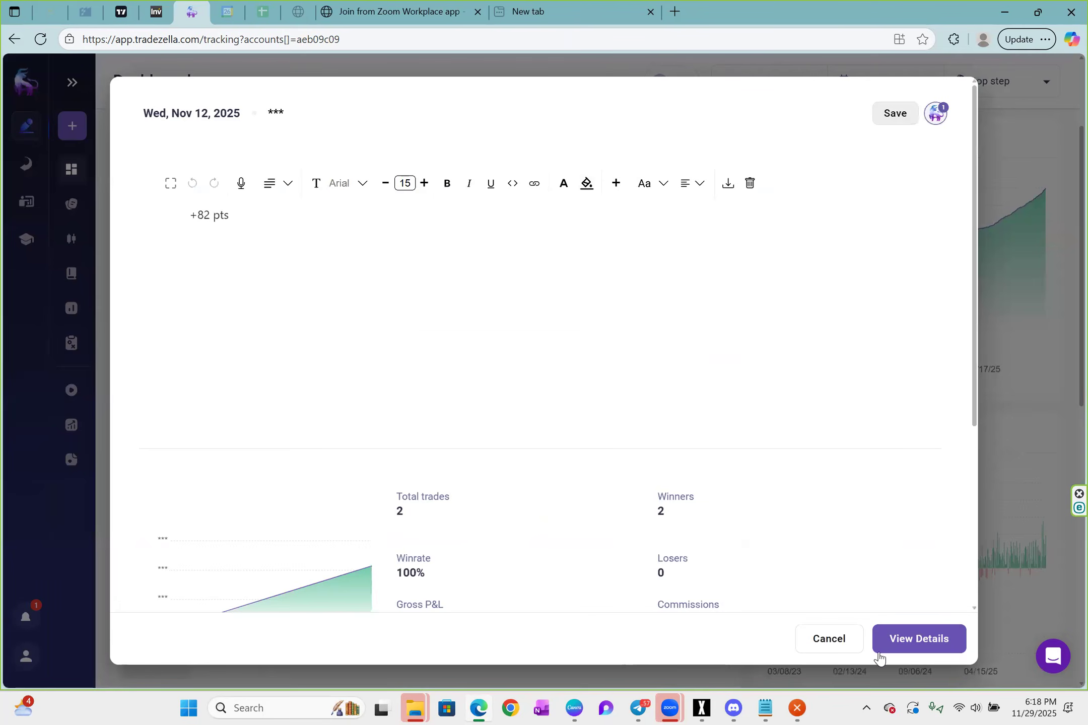
click(843, 643)
- Read through the November 13, 2025 journal note, including its confluences, outcome and chart image, and close it
click(459, 410)
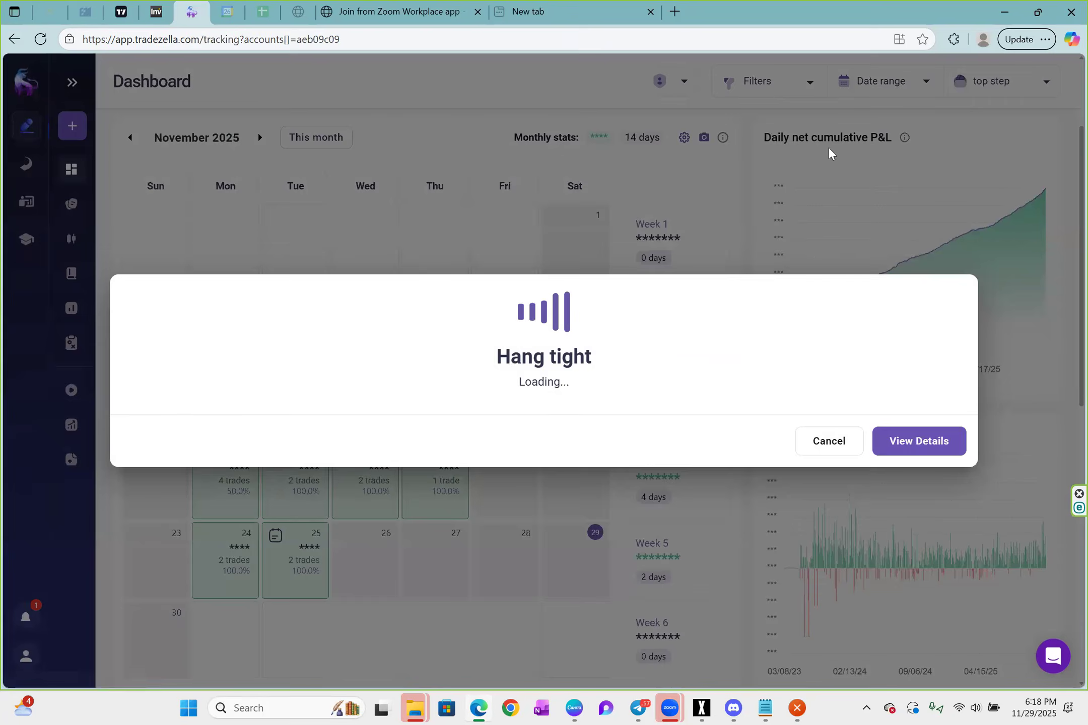
click(854, 142)
scroll(549, 354, down, 5)
scroll(552, 355, up, 5)
scroll(552, 355, down, 5)
scroll(449, 332, up, 6)
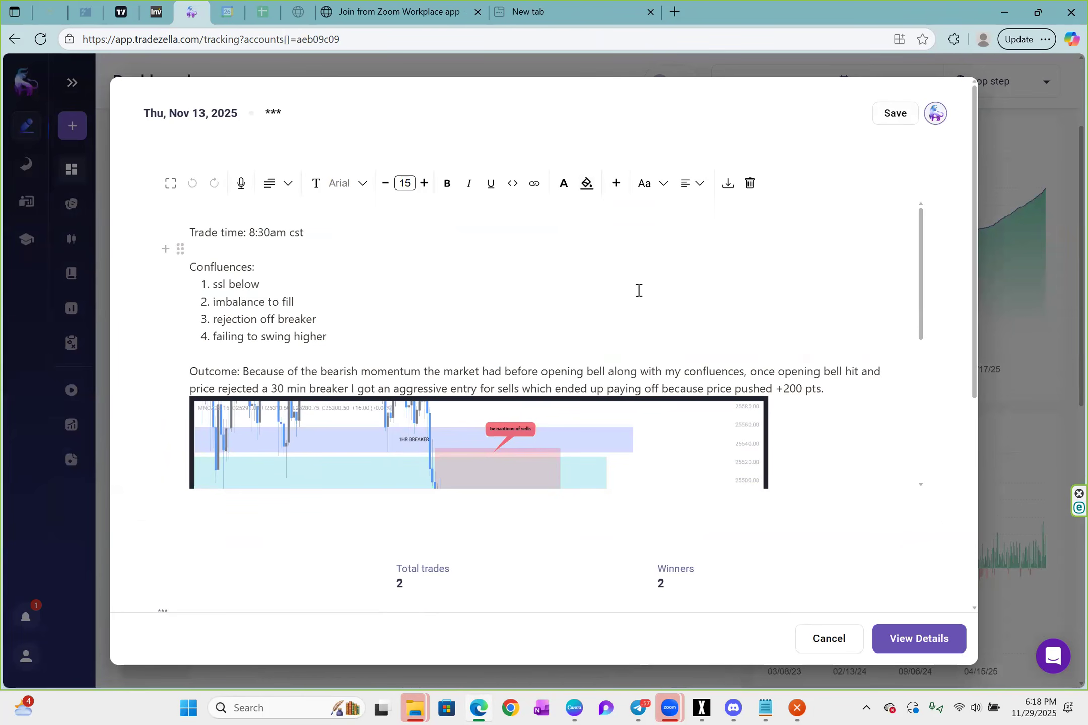
scroll(403, 319, down, 5)
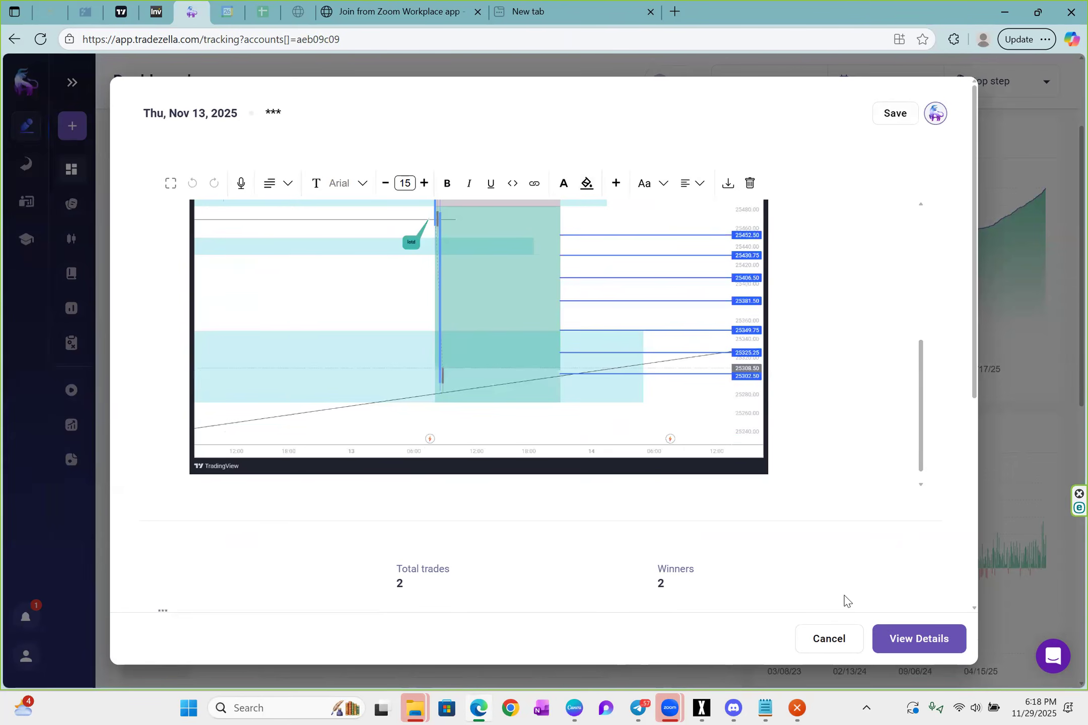
click(832, 640)
- Go to the backtesting sessions and start a new session named "Saturday night call"
click(16, 162)
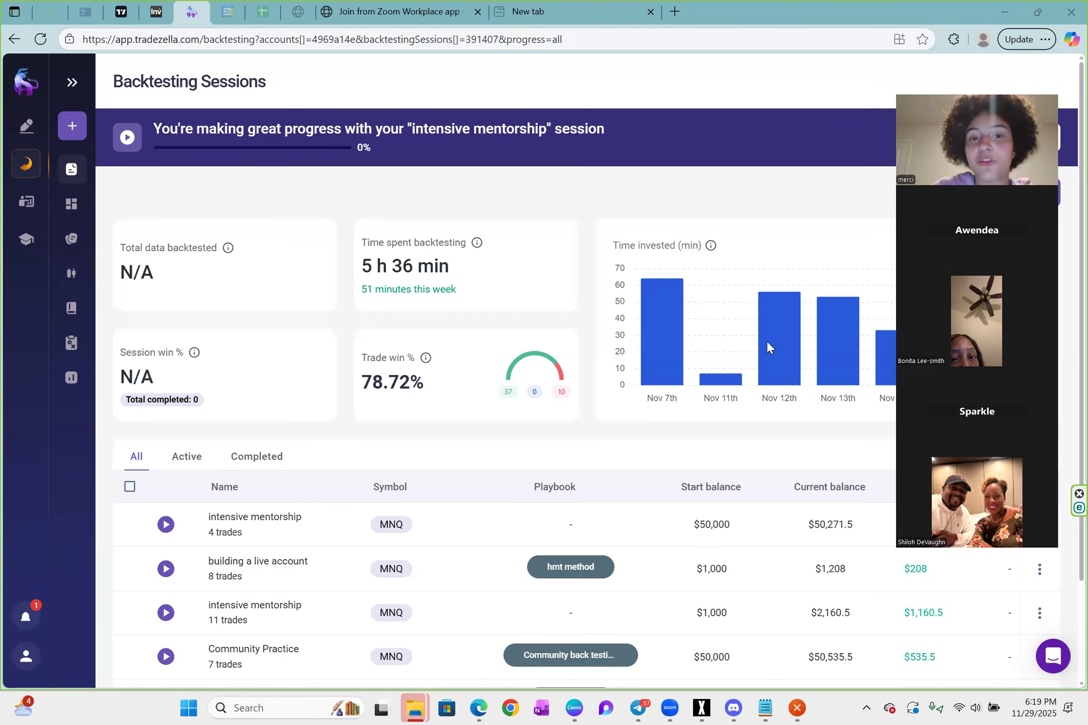
click(947, 88)
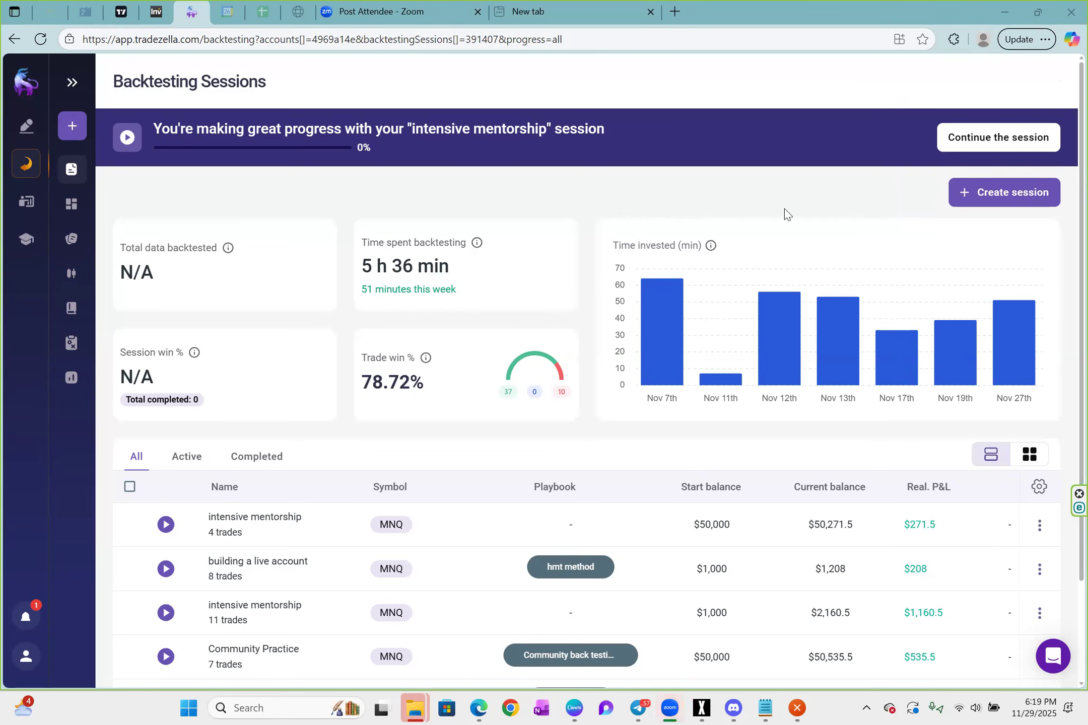
click(1016, 198)
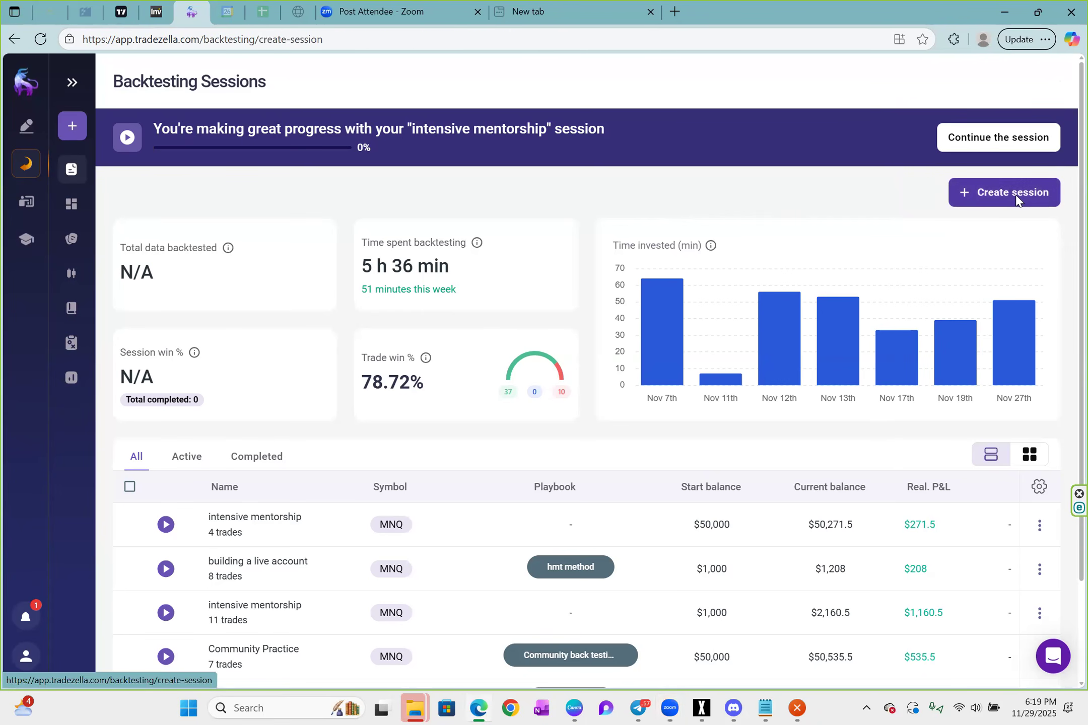
click(413, 215)
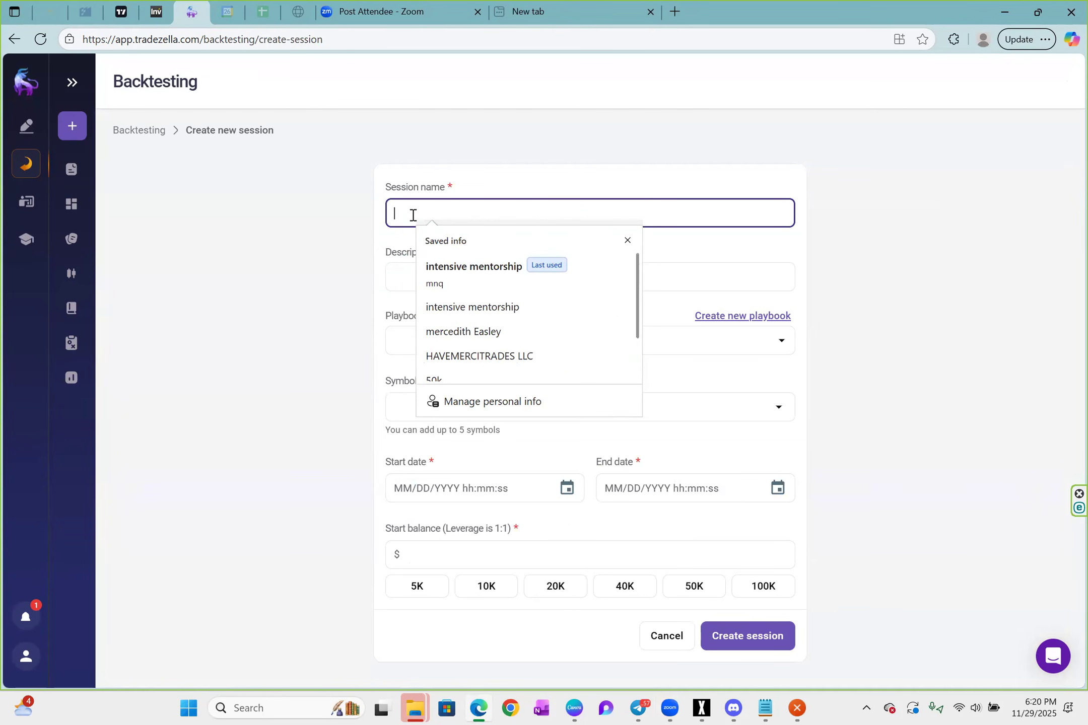
text(Sa)
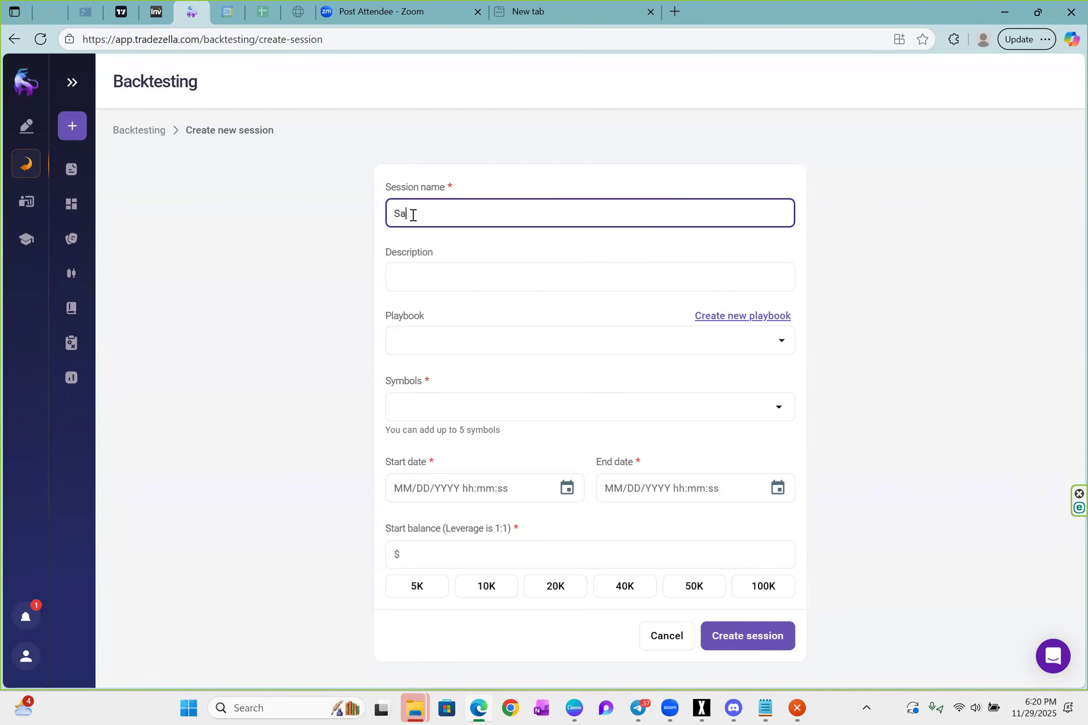
text(turday night call)
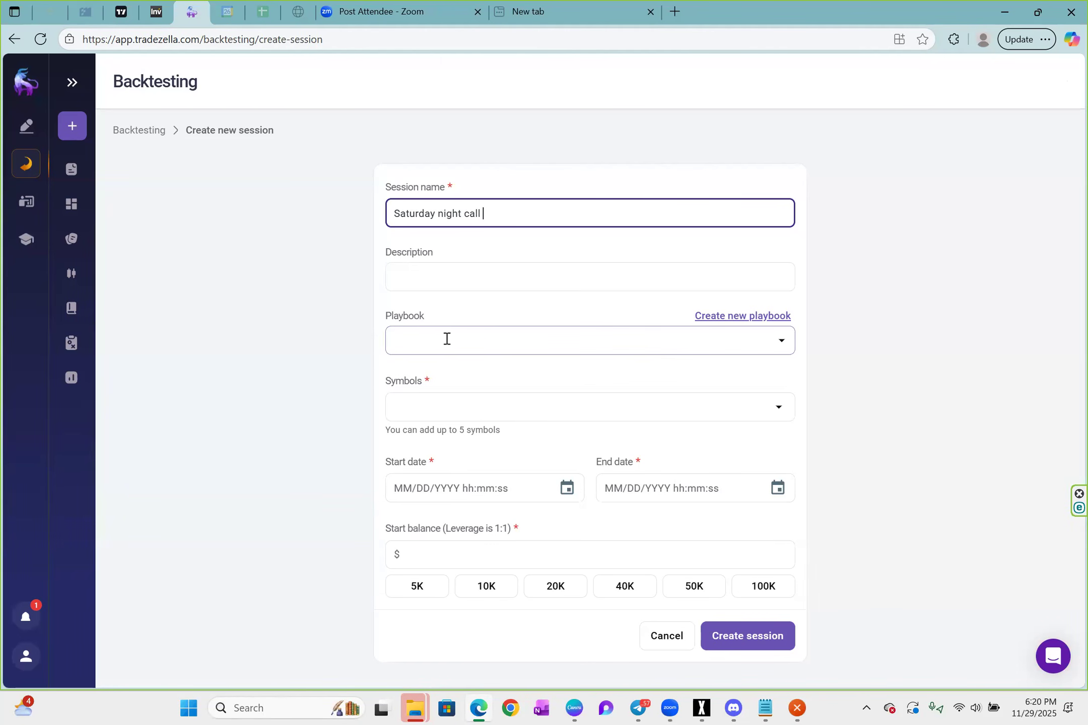
- Assign the hmt method playbook and the MNQ symbol to the new backtesting session
click(783, 342)
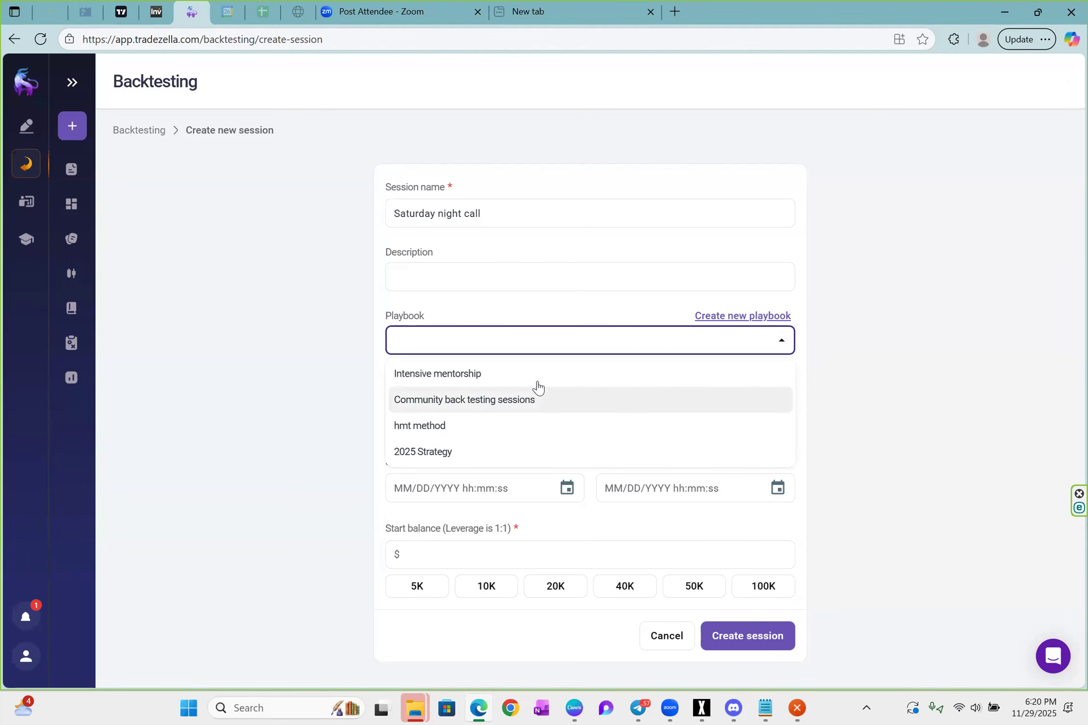
click(527, 426)
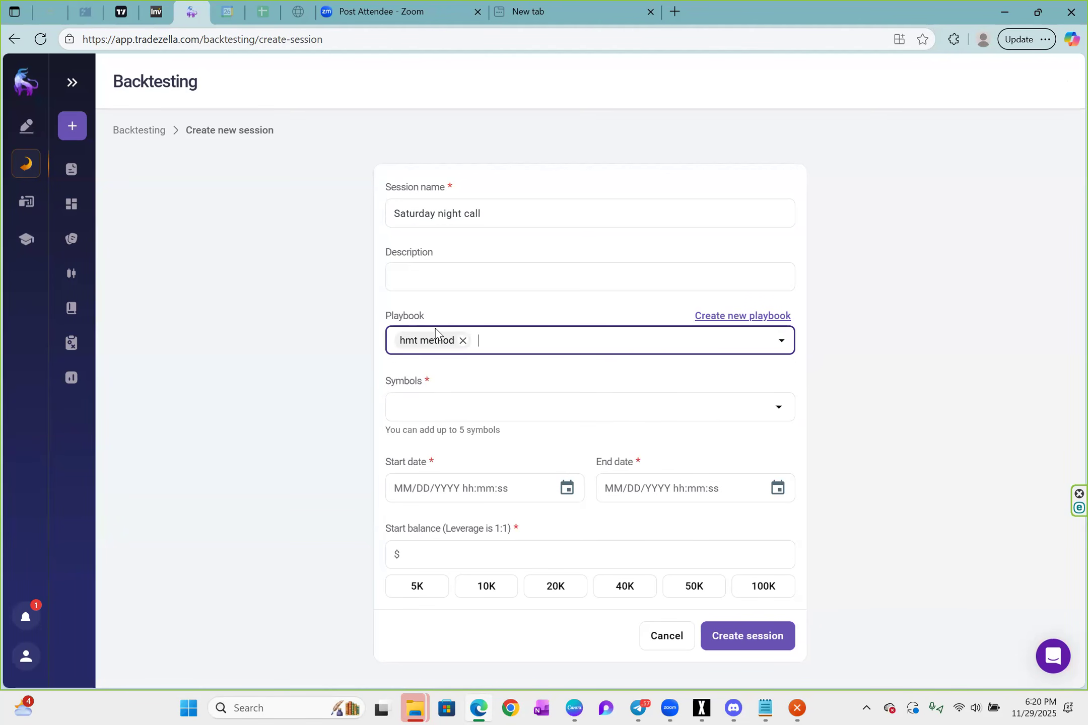
click(502, 408)
text(mnq)
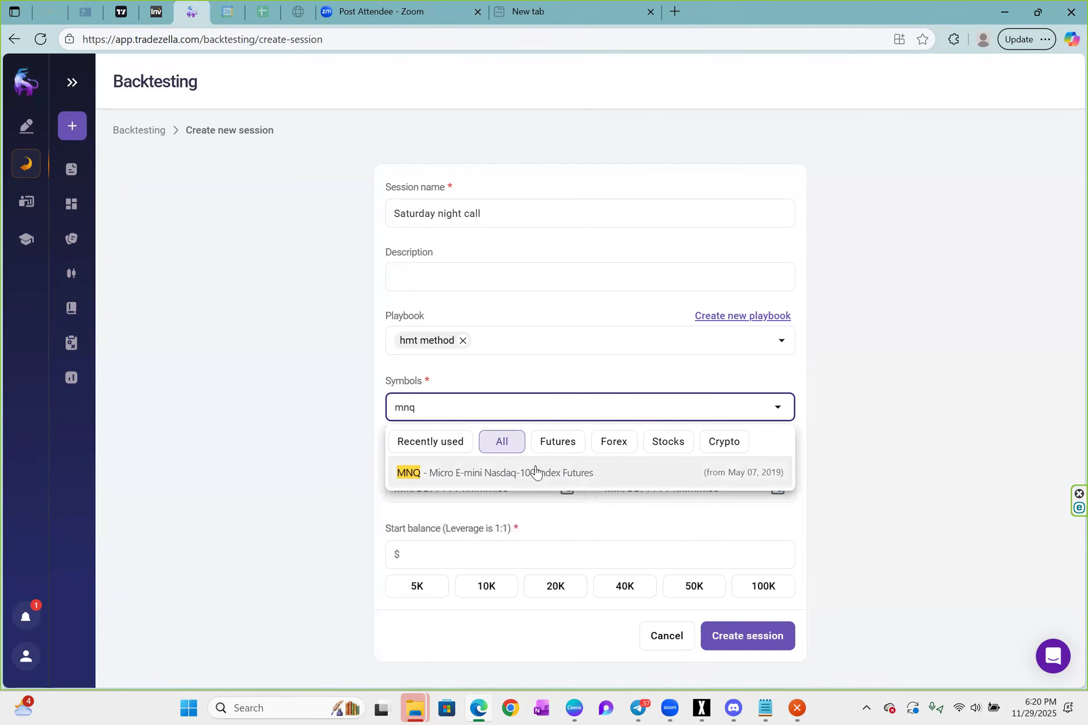
click(535, 472)
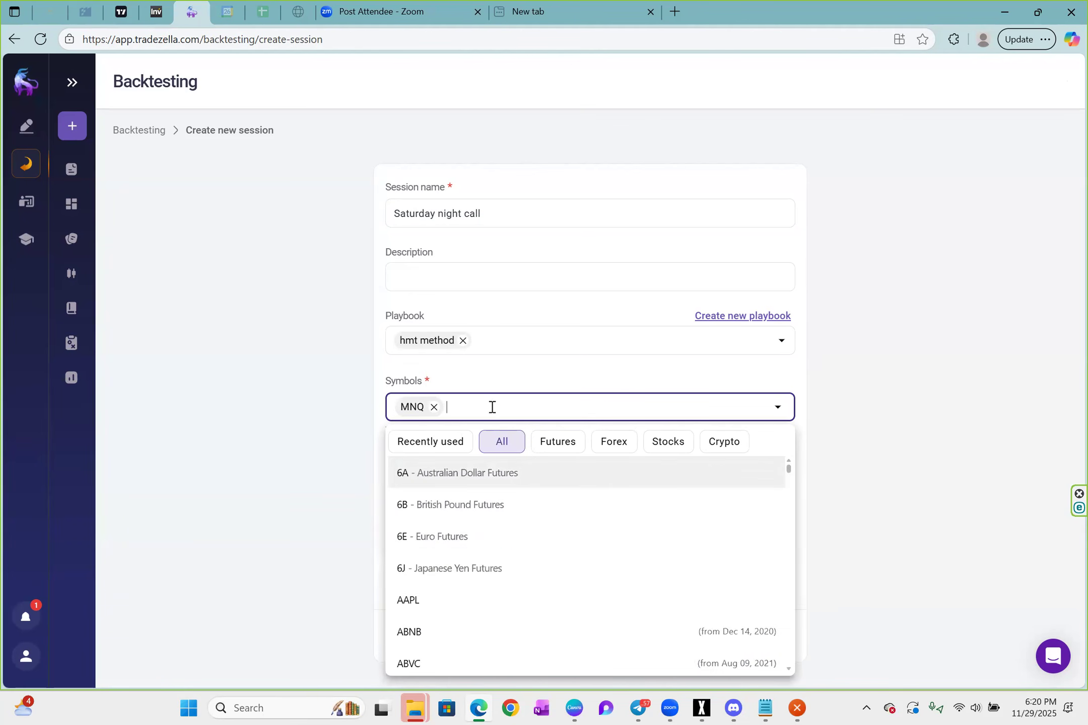
click(499, 385)
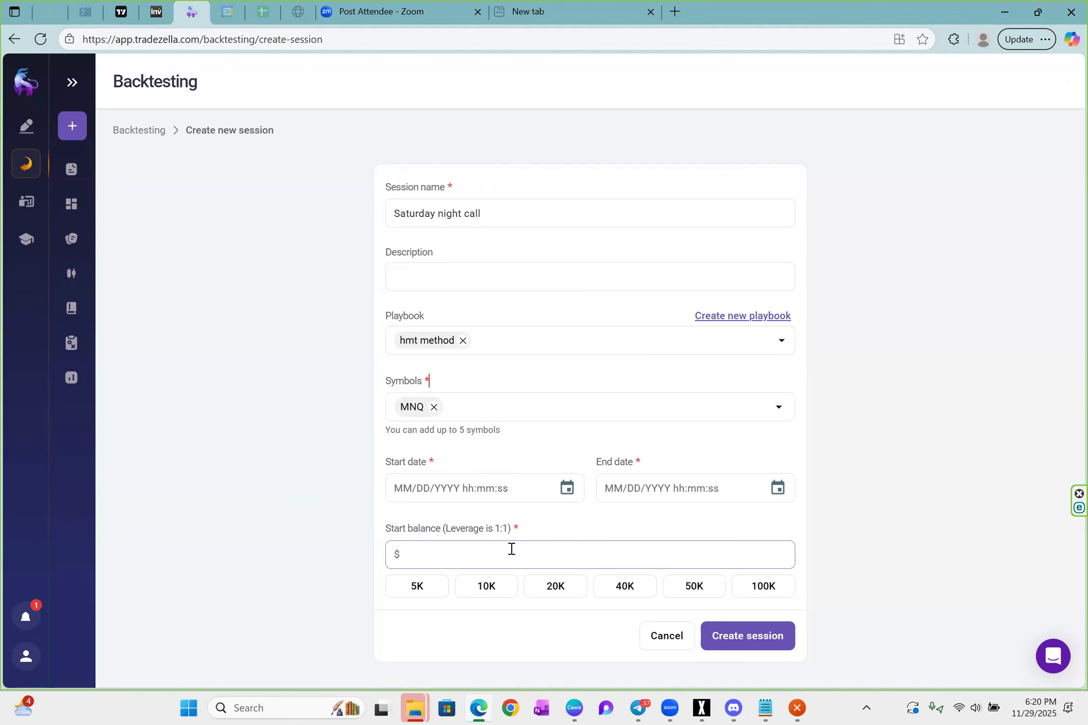
- Set the session's start balance to $50,000 and its start date to 11/04/2024 at 00:00:00
click(460, 555)
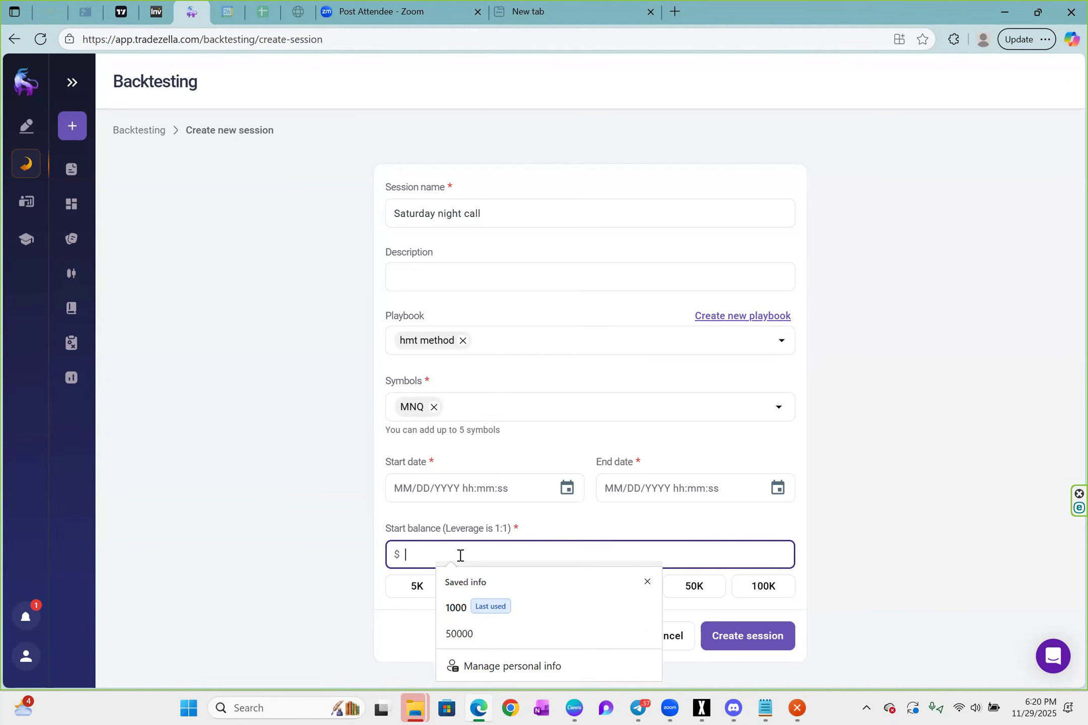
click(690, 587)
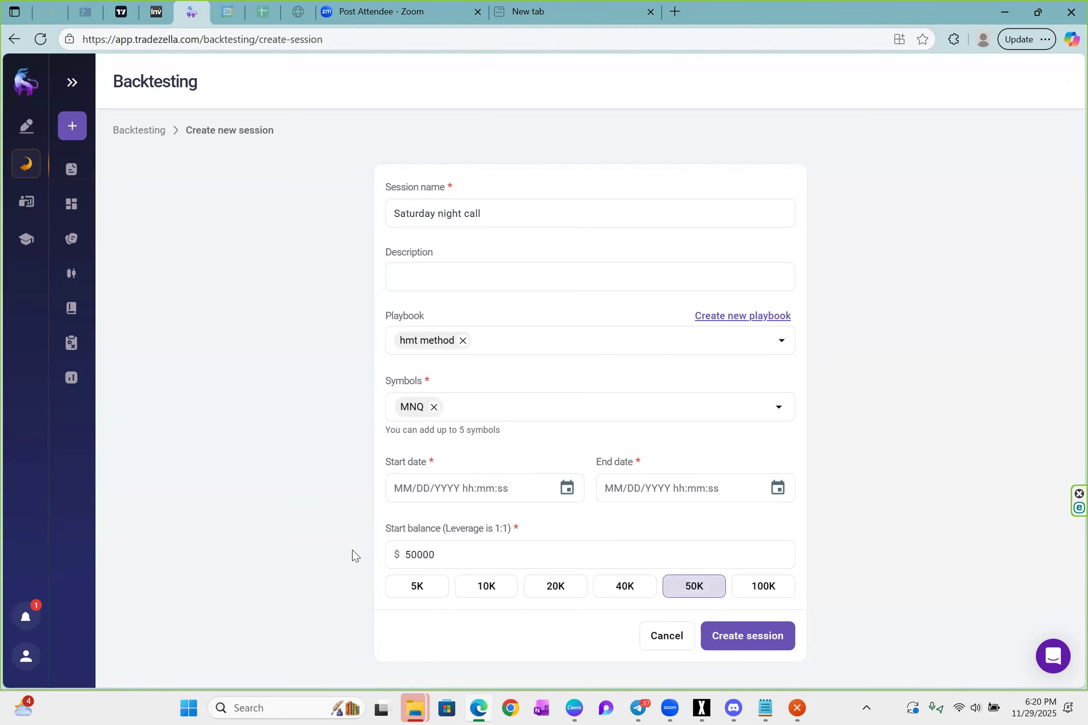
click(566, 488)
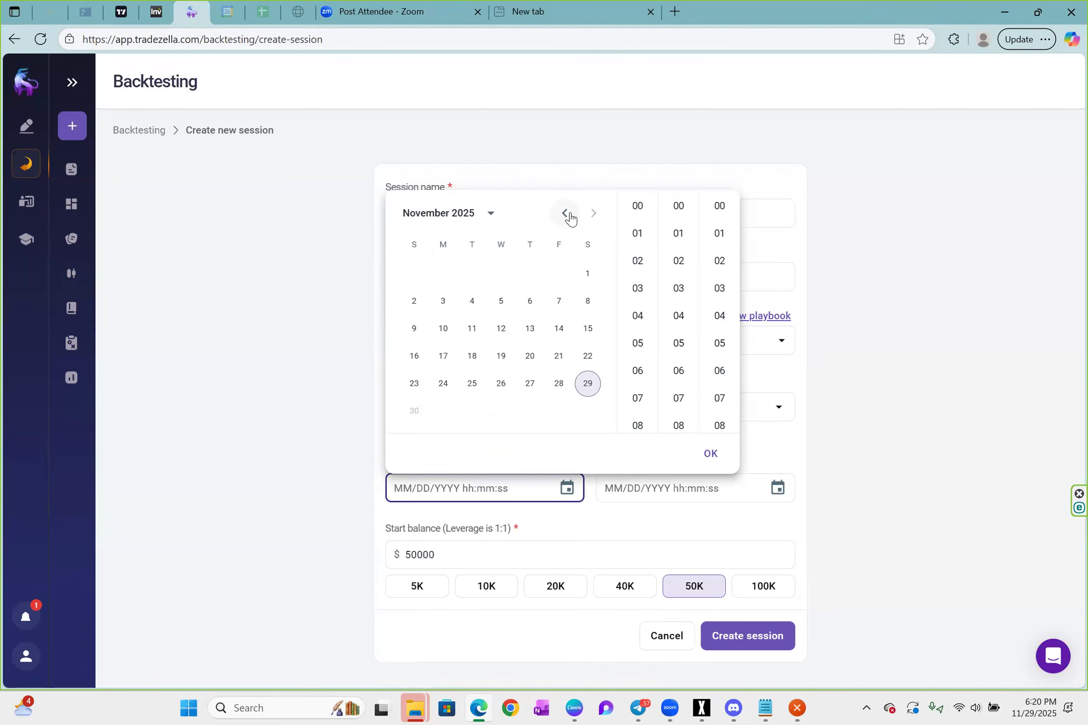
click(489, 215)
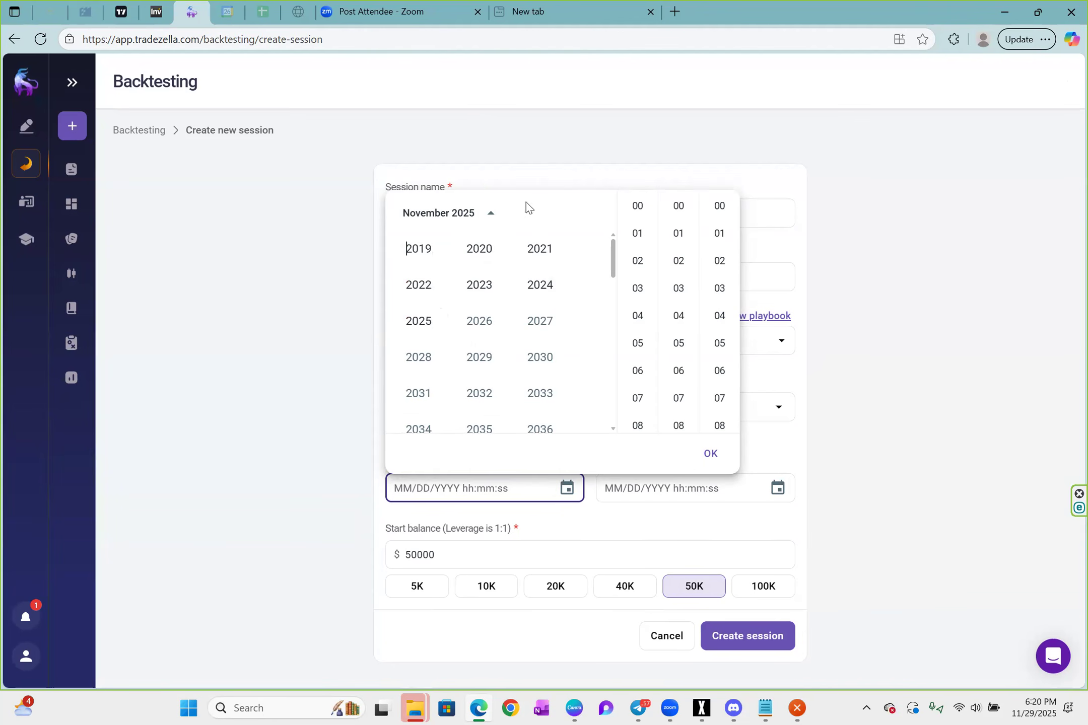
click(537, 286)
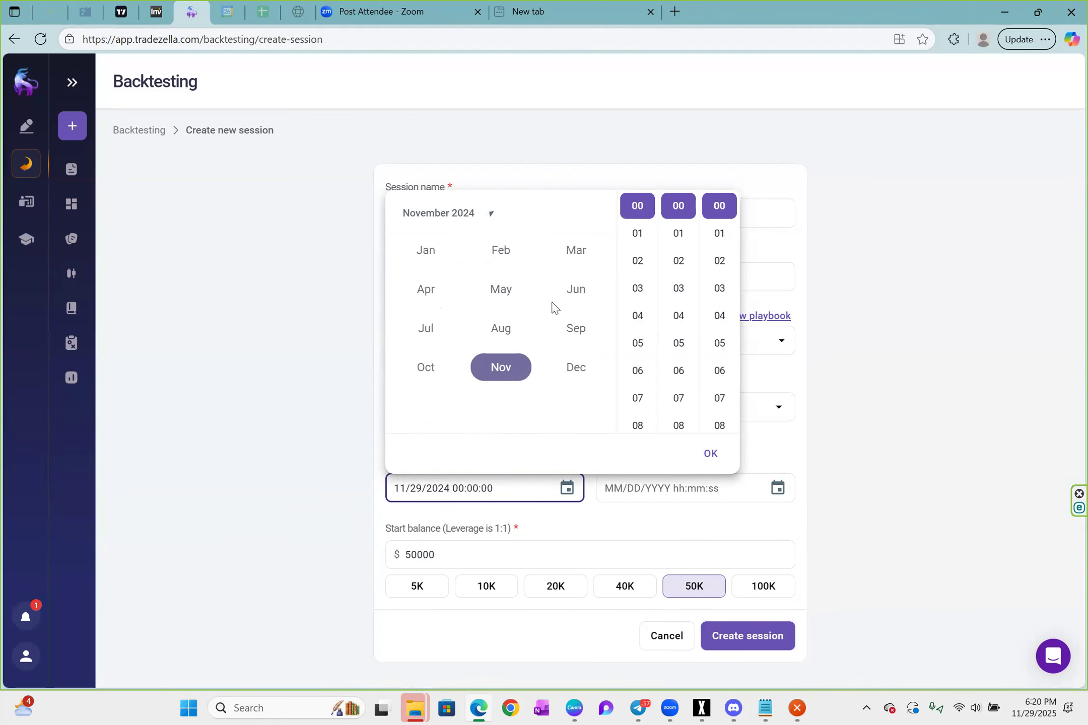
click(482, 372)
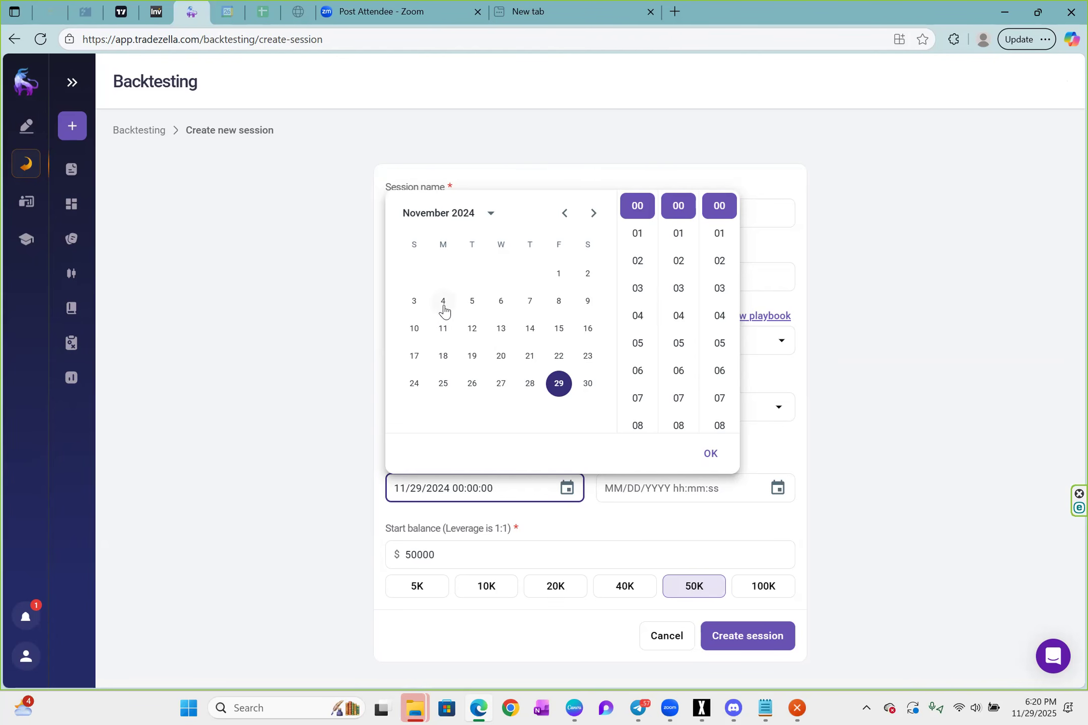
click(444, 302)
- Set the session's end date to 11/27/2025 at 00:00:00 and create the session
click(653, 483)
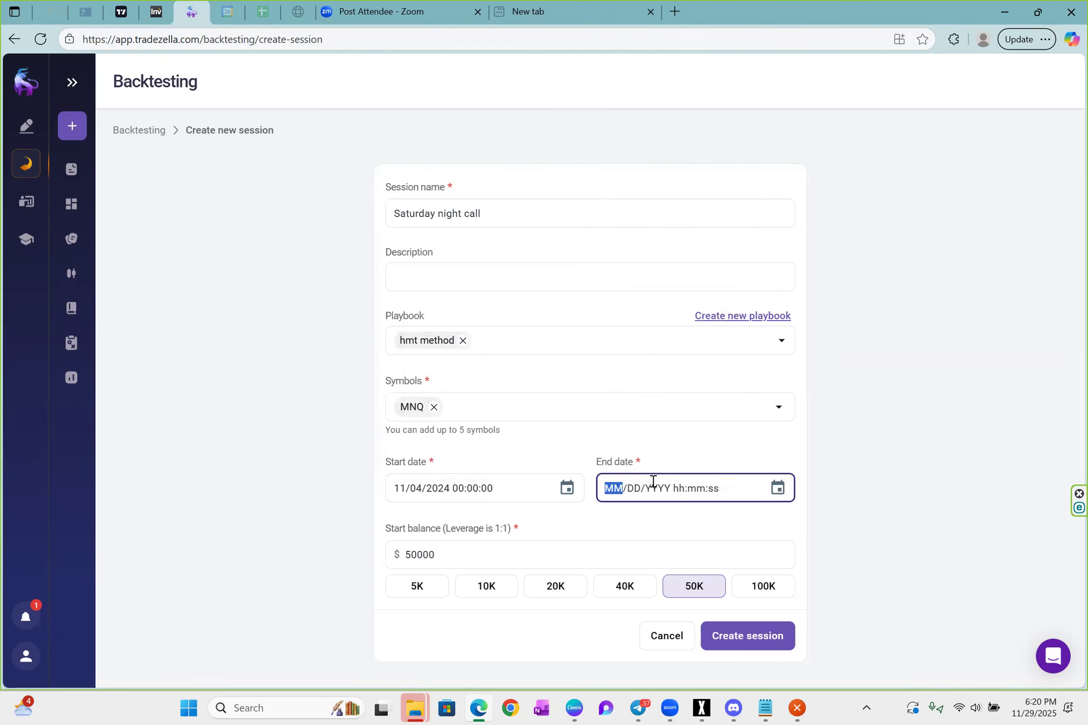
click(778, 487)
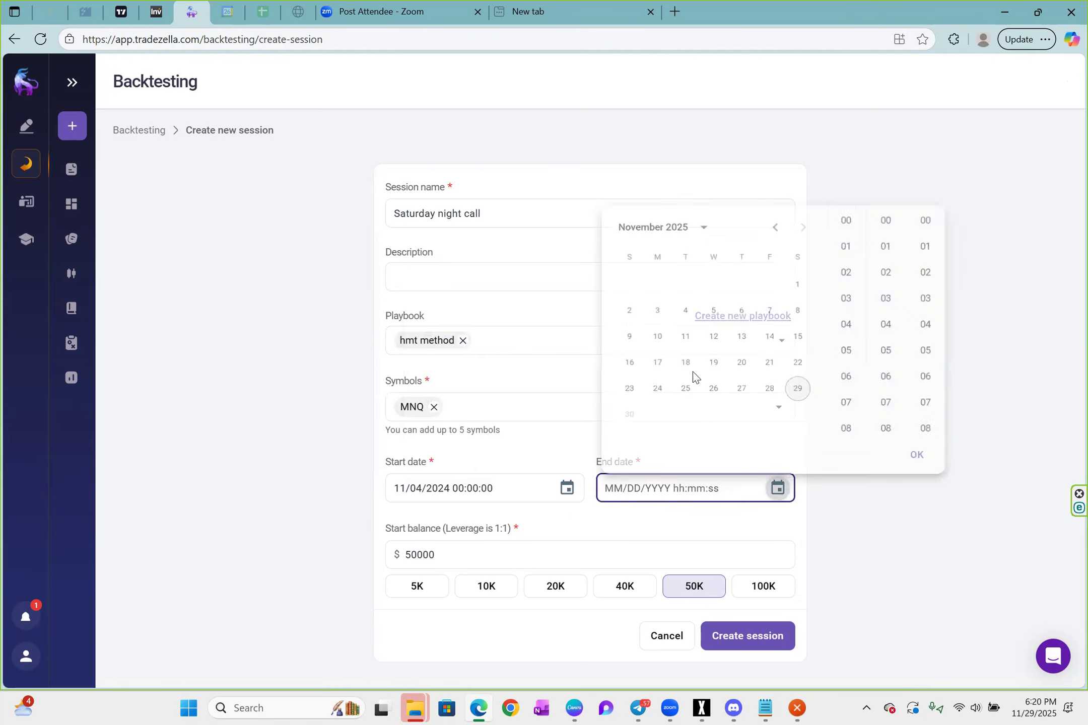
click(741, 387)
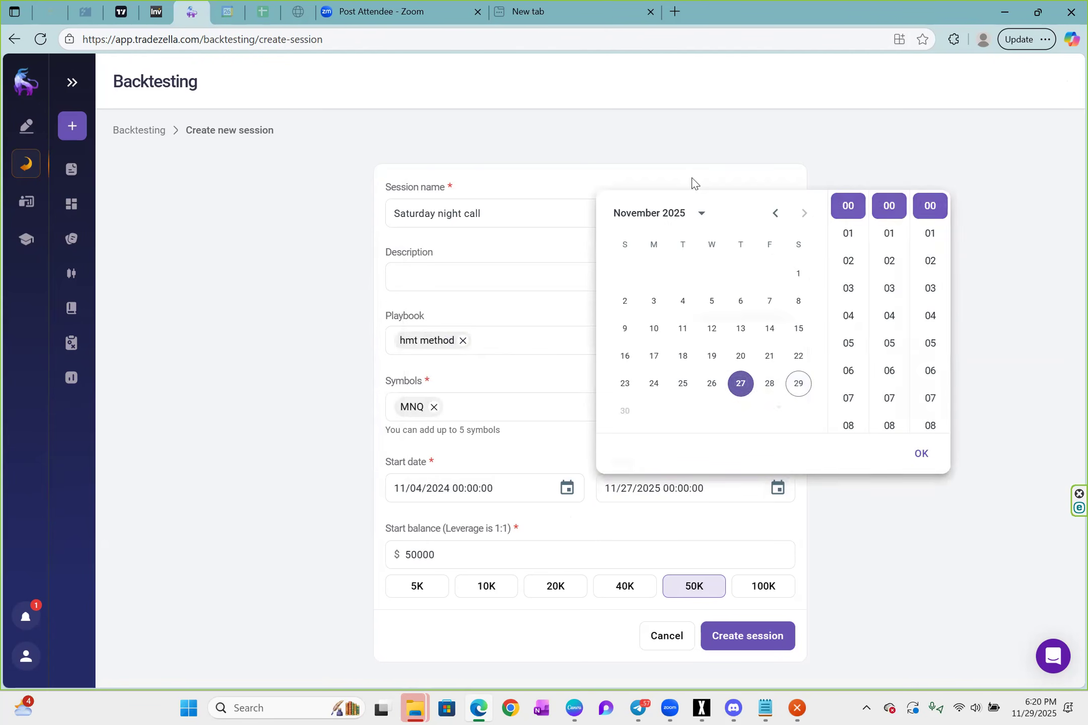
click(692, 182)
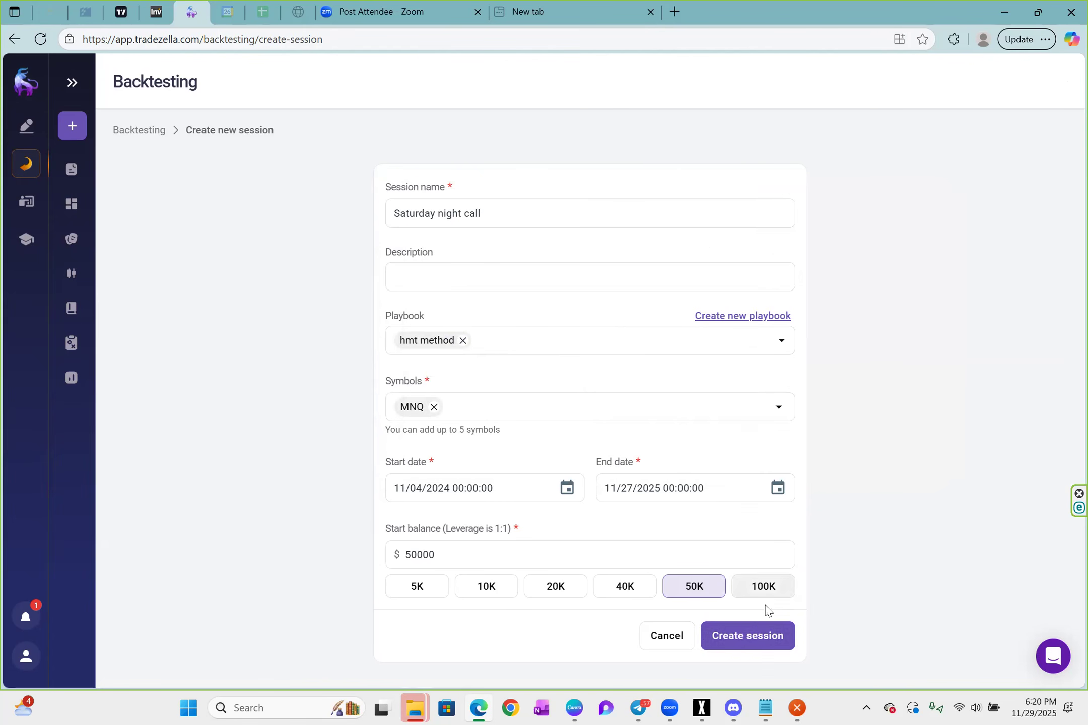
click(753, 638)
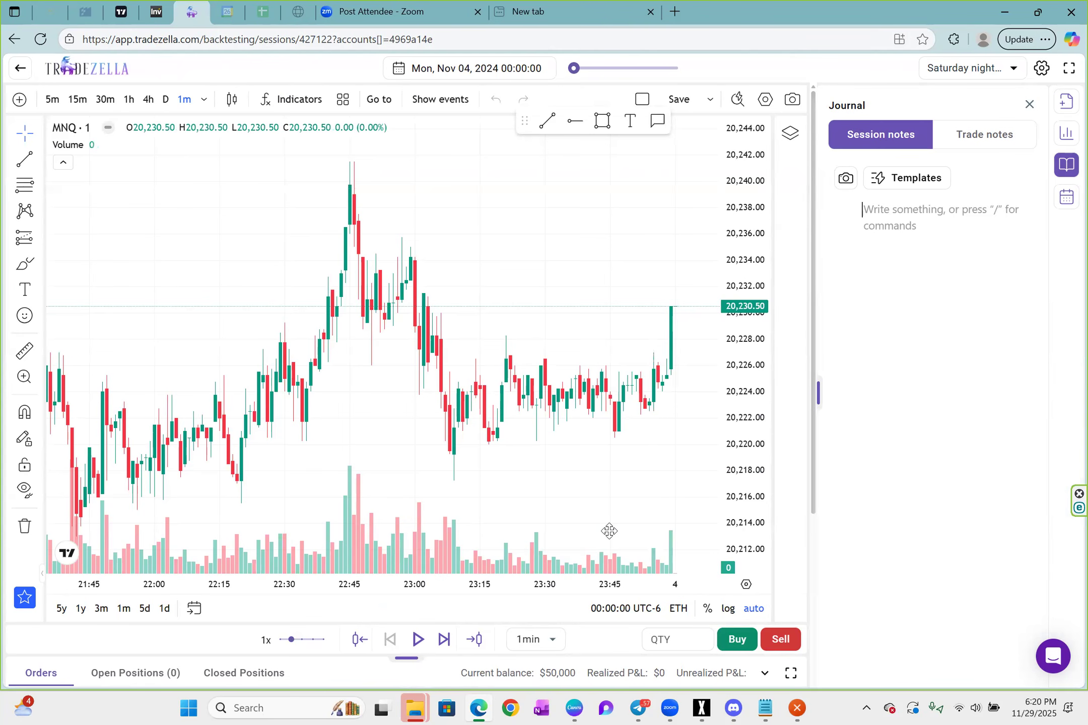
- Switch the MNQ chart to the daily timeframe and declutter it by closing the journal and removing the Volume indicator
click(169, 104)
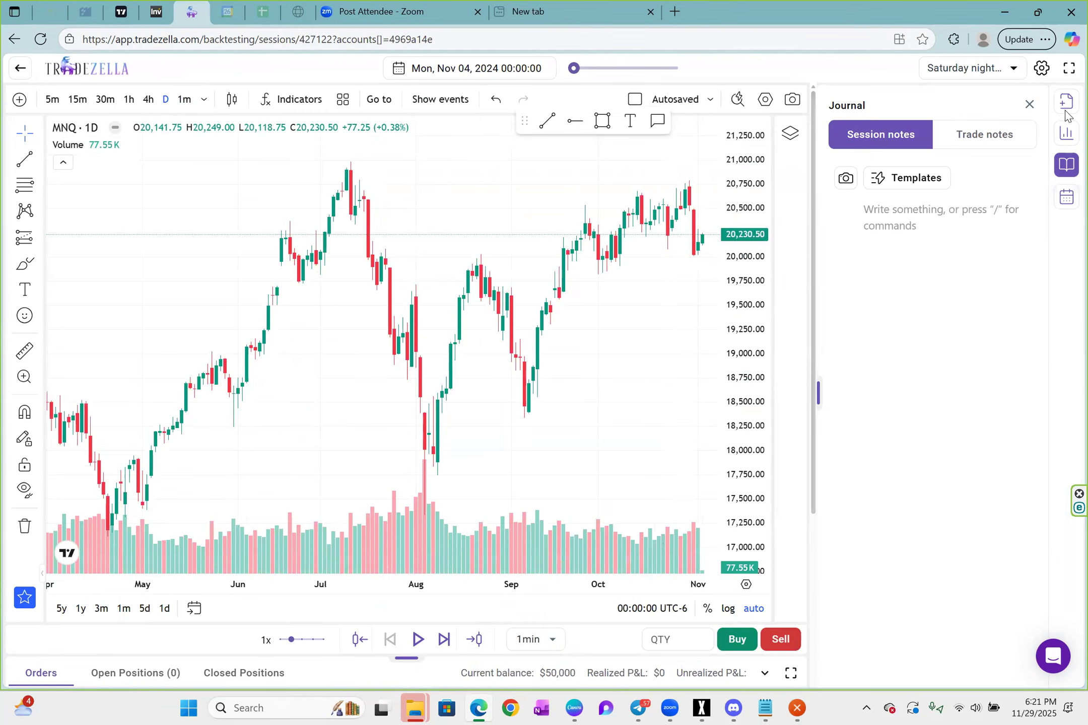
click(1069, 165)
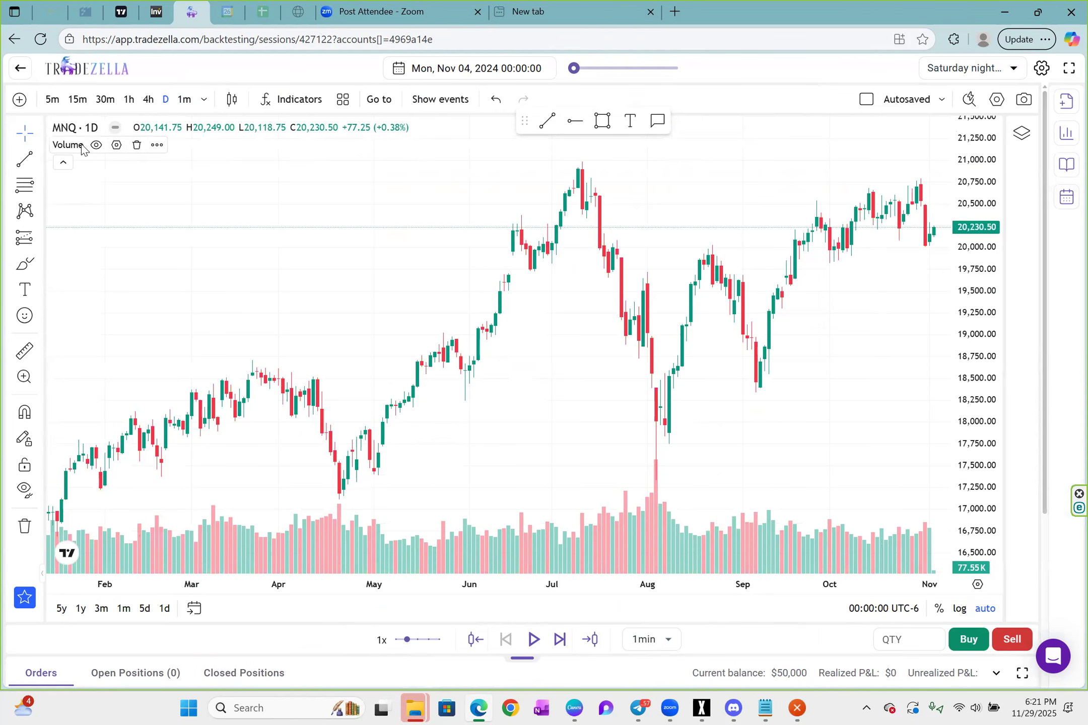
click(136, 145)
scroll(695, 385, up, 1)
- Set the body, borders and wick of the rising MNQ candles to the lighter base green
double_click(585, 315)
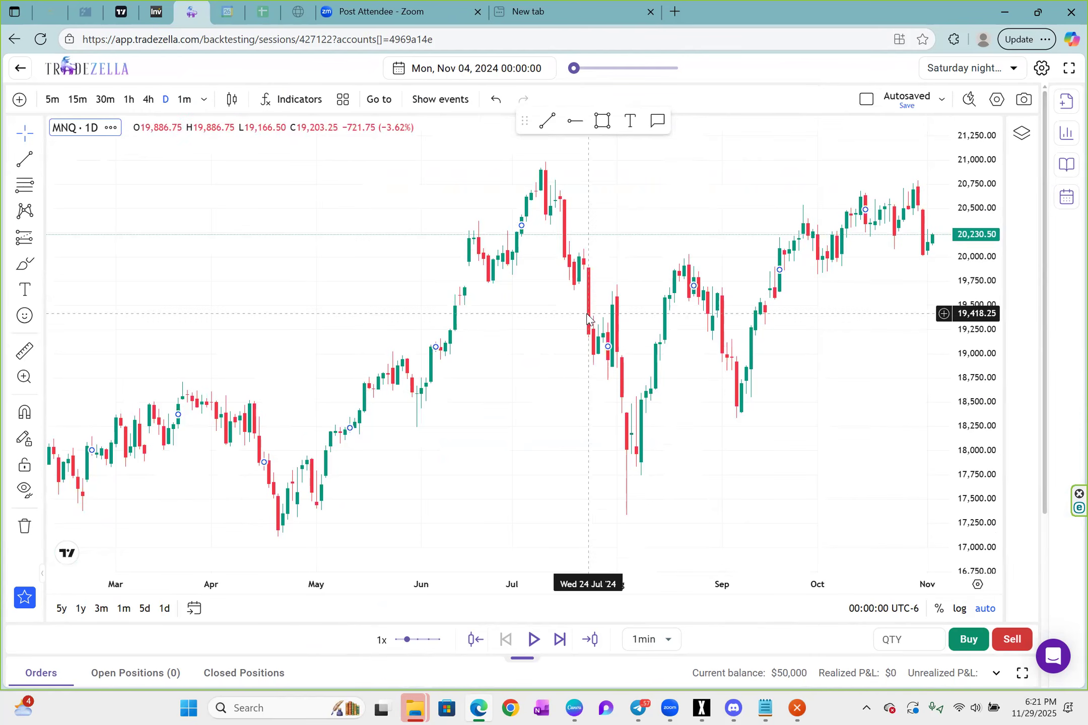
click(542, 291)
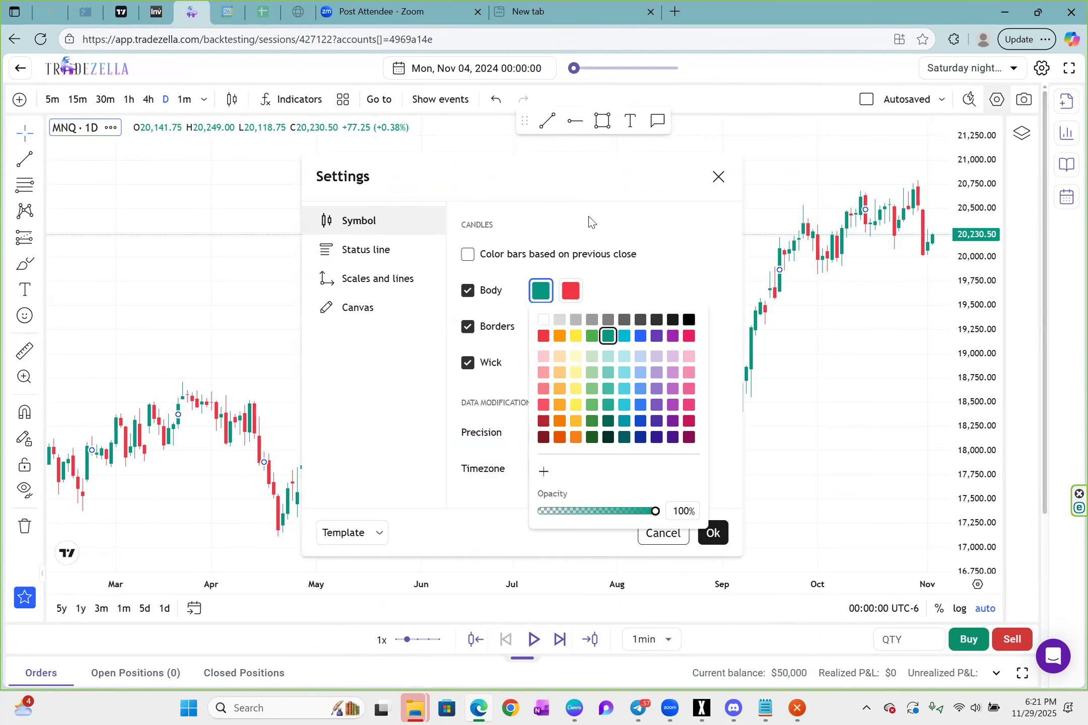
click(588, 337)
click(558, 300)
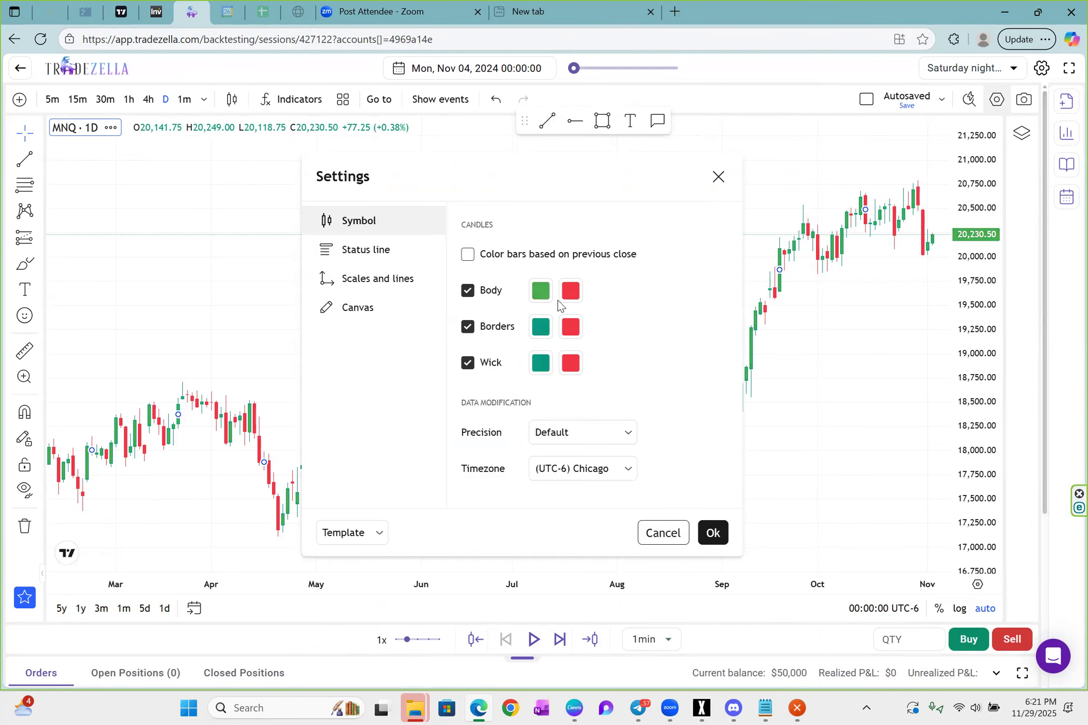
click(542, 327)
click(593, 372)
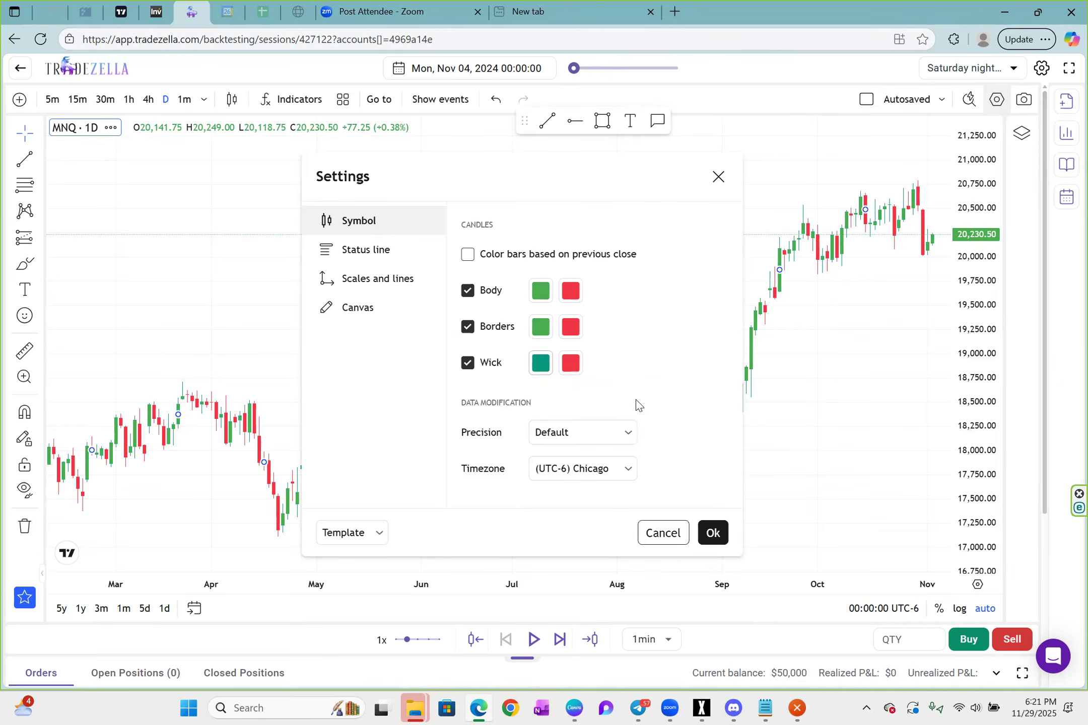
click(541, 363)
click(592, 408)
- Set the body, borders and wick of the falling candles to gray and apply the chart settings
click(570, 291)
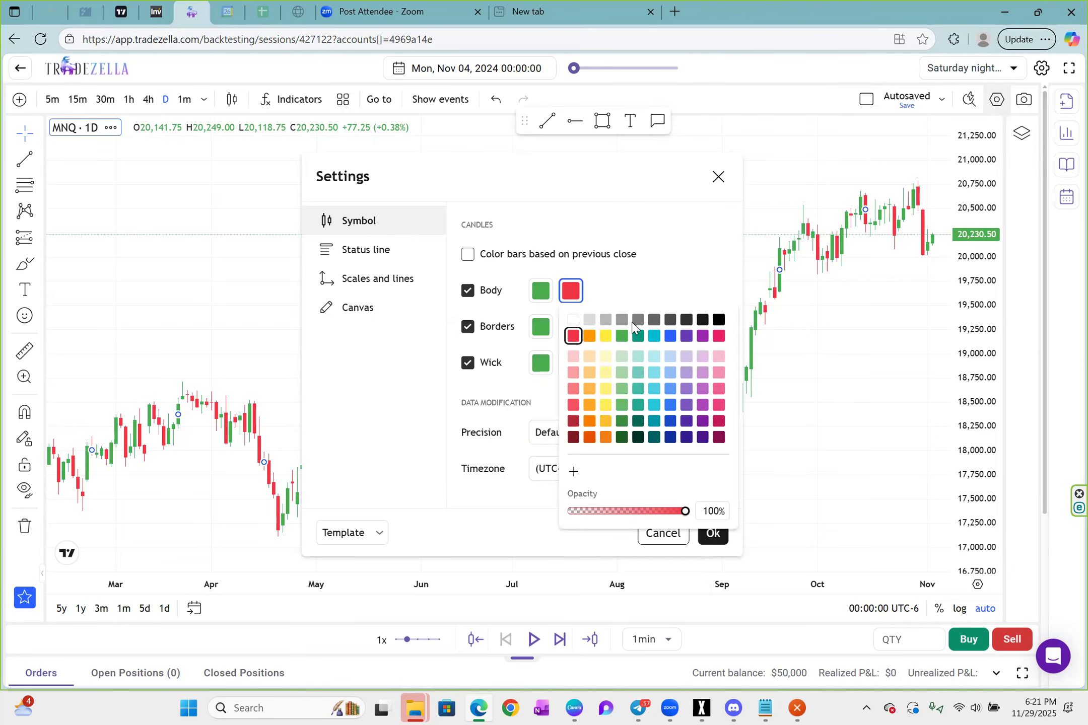
click(638, 320)
click(637, 272)
click(571, 327)
click(638, 355)
click(571, 363)
click(654, 356)
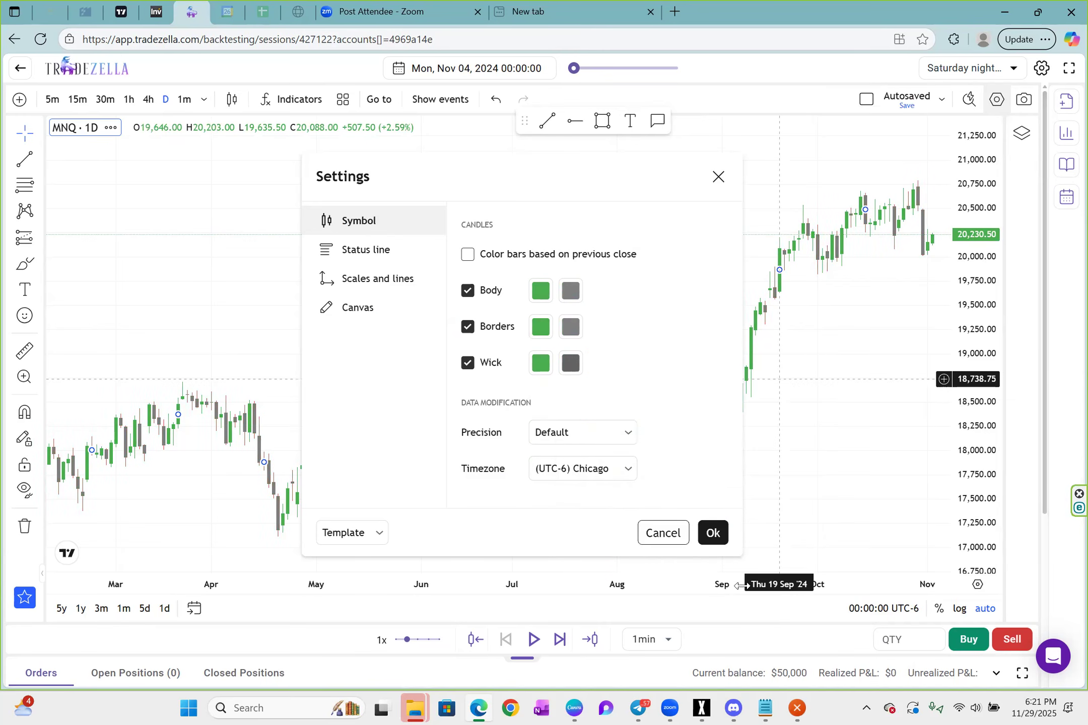
click(710, 533)
- Open the economic calendar beside the chart and set the chart's timezone to (UTC-5) New York
scroll(646, 407, up, 3)
drag(725, 450, 653, 440)
scroll(709, 403, up, 1)
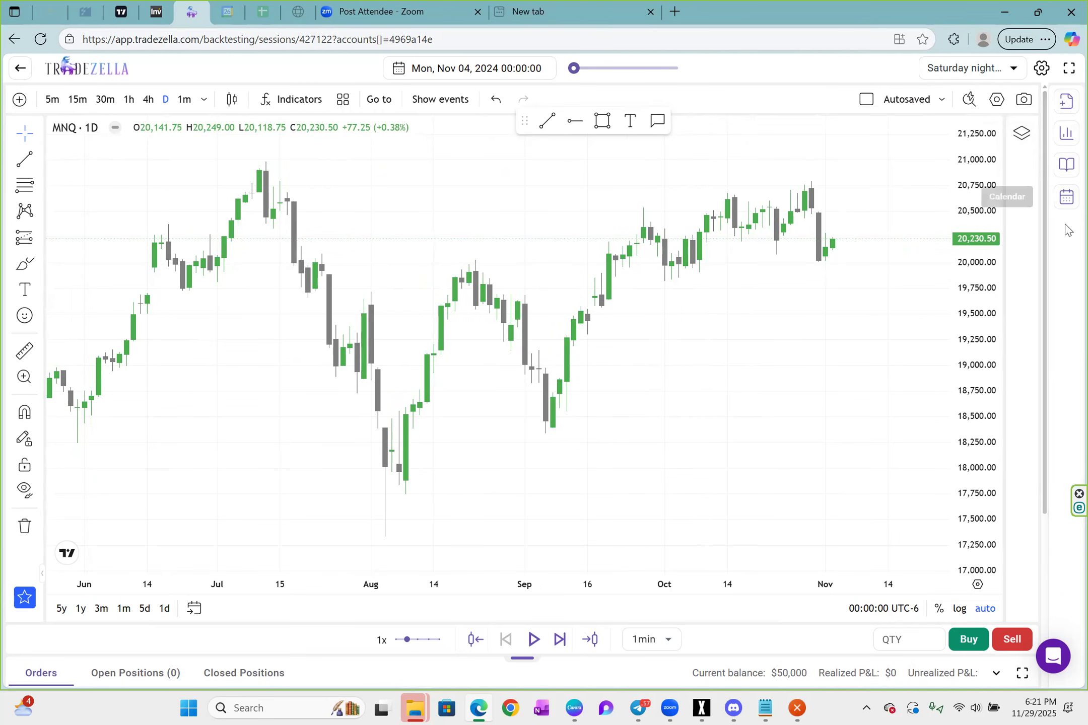
click(1067, 198)
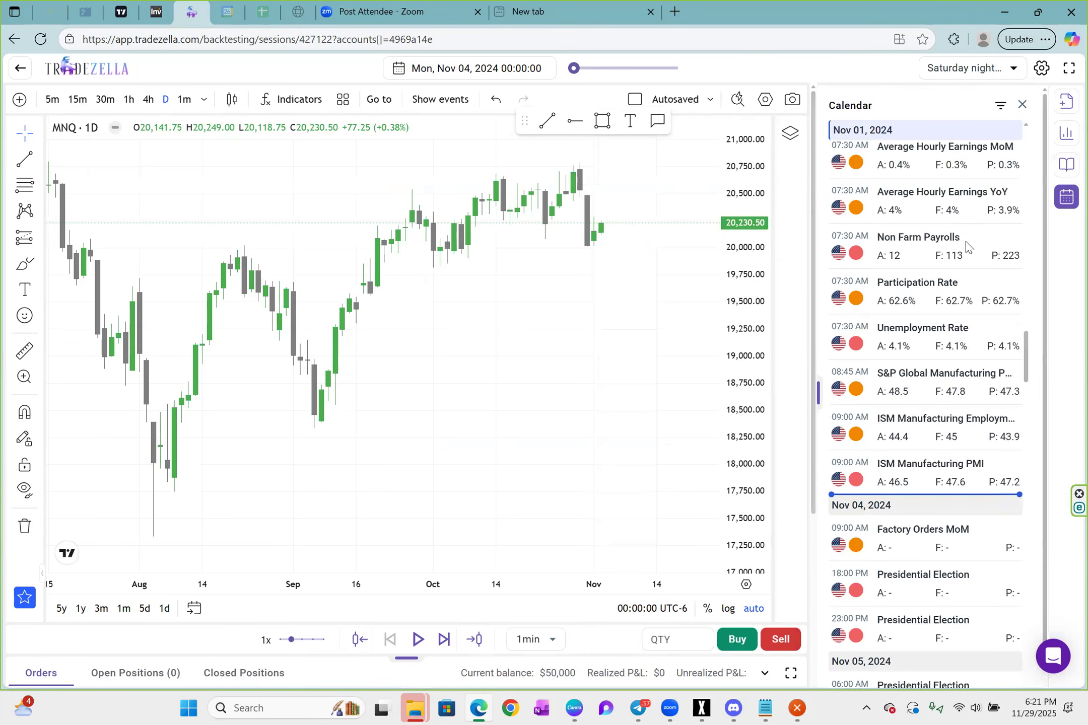
scroll(944, 360, down, 1)
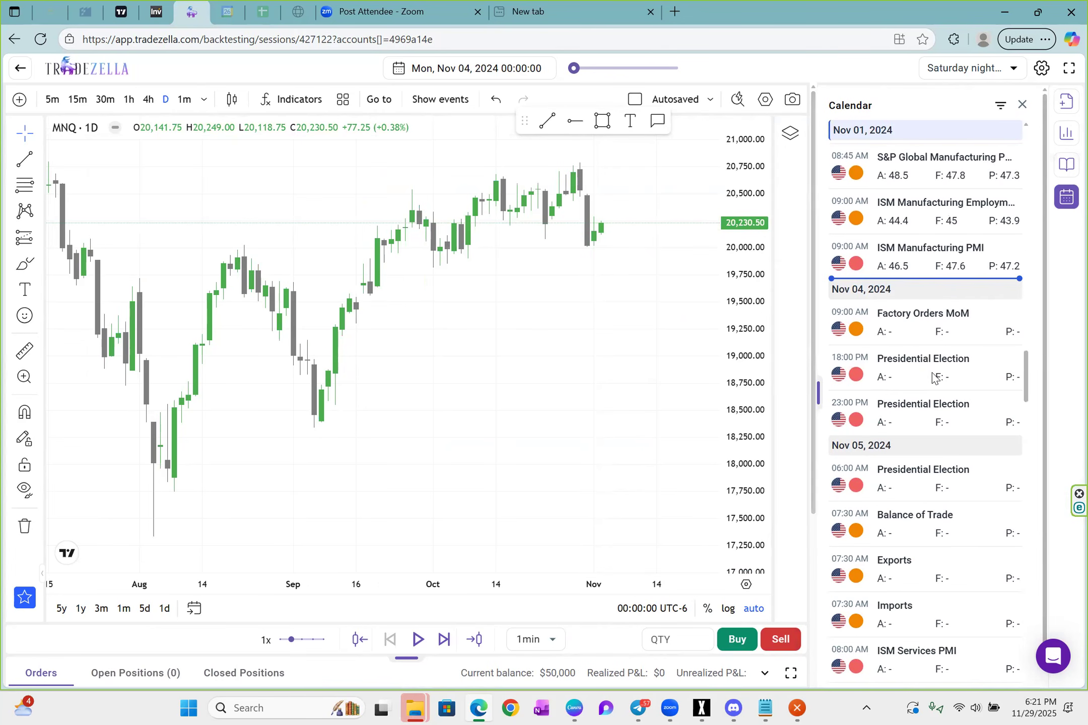
click(654, 609)
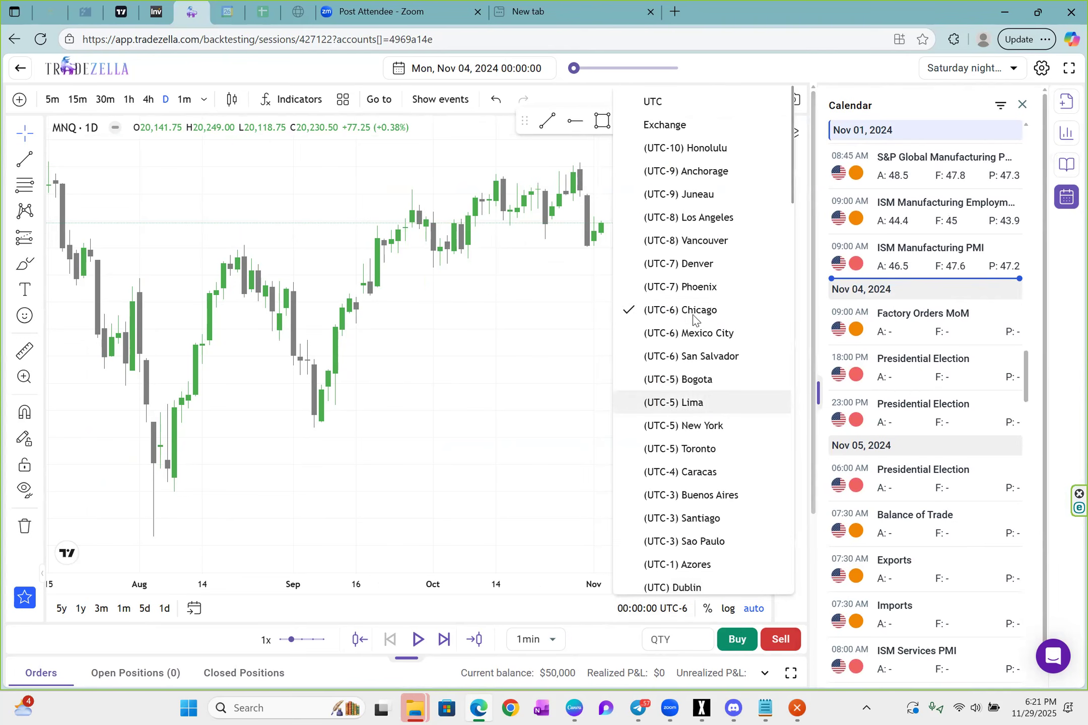
click(699, 427)
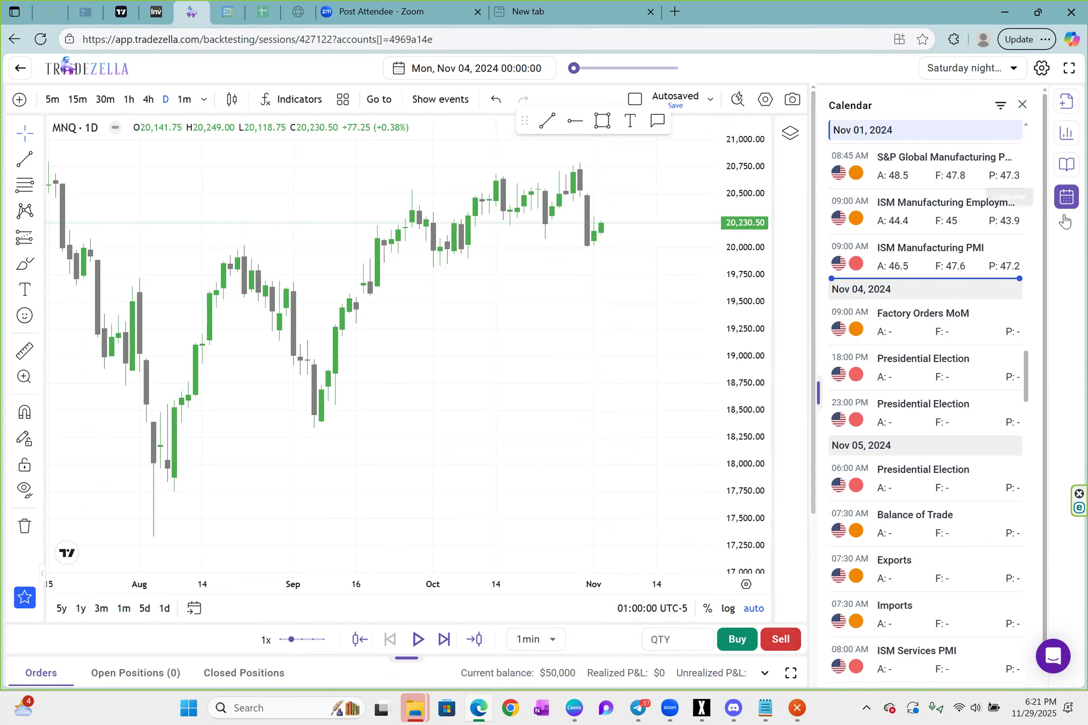
- Reload the economic calendar, review the events around Nov 04, 2024, and close it
click(1067, 197)
click(1067, 198)
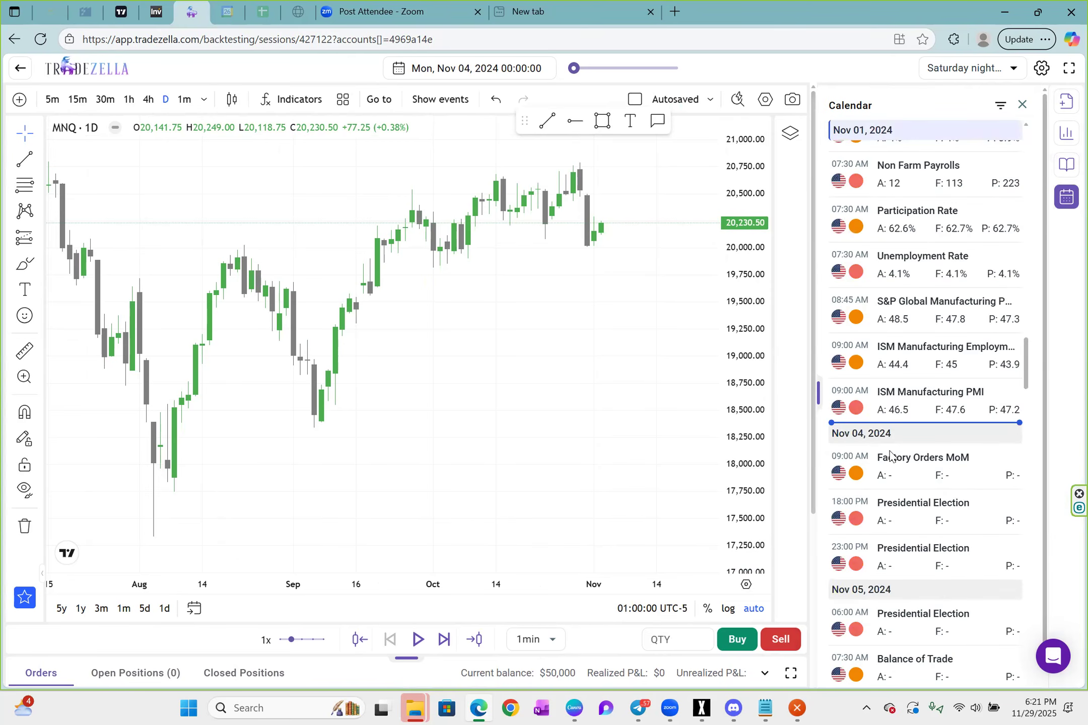
scroll(897, 438, down, 3)
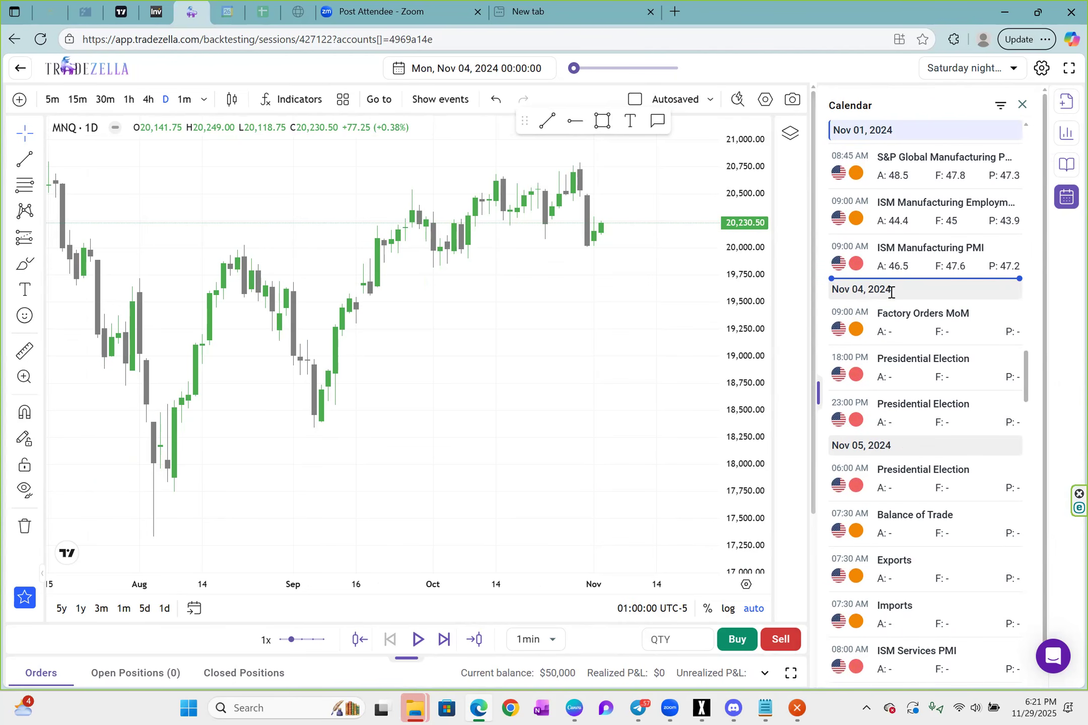
click(1066, 197)
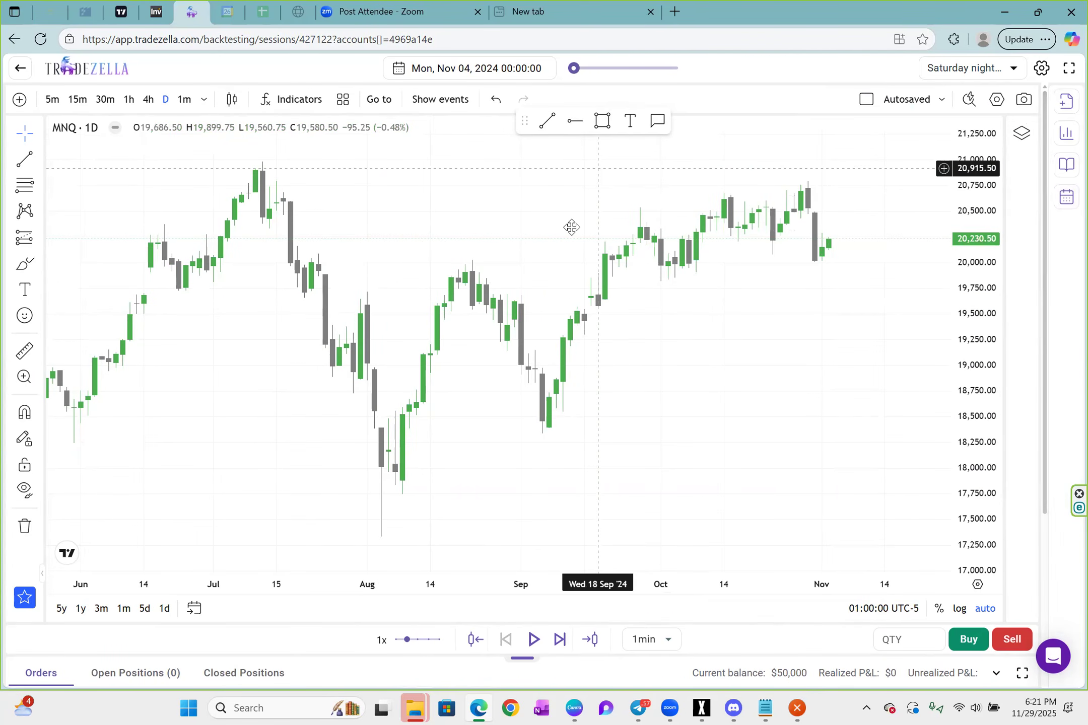
- Save the custom session-jump settings with New York session start and next day open enabled, and advance the replay to the next day open
click(378, 99)
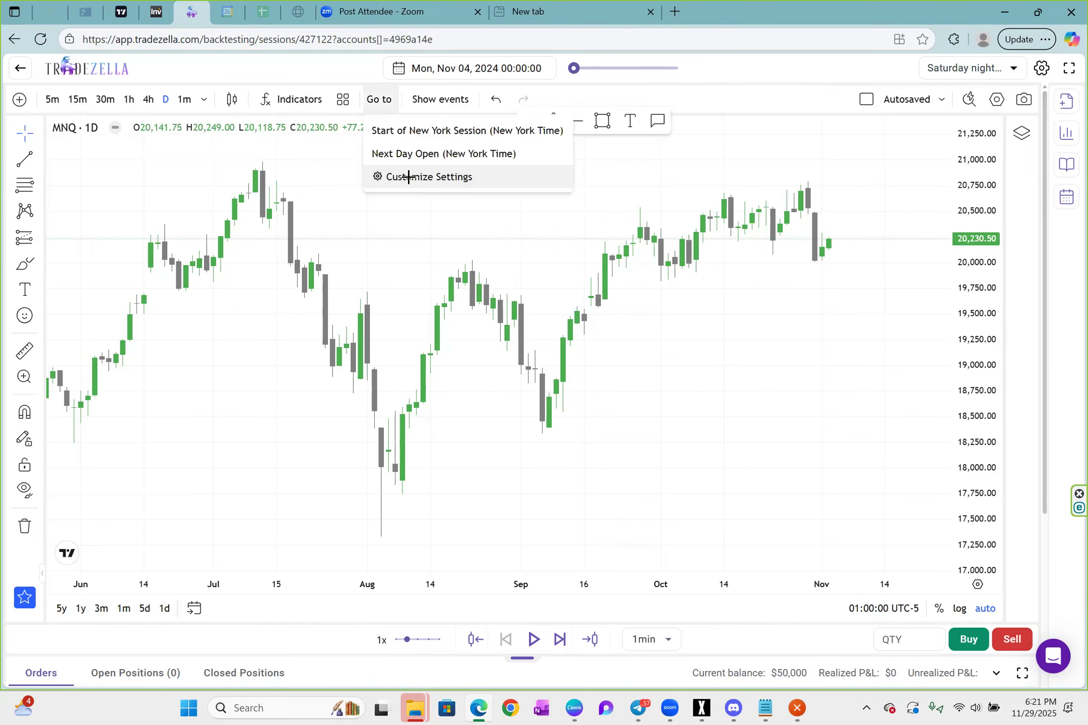
click(408, 178)
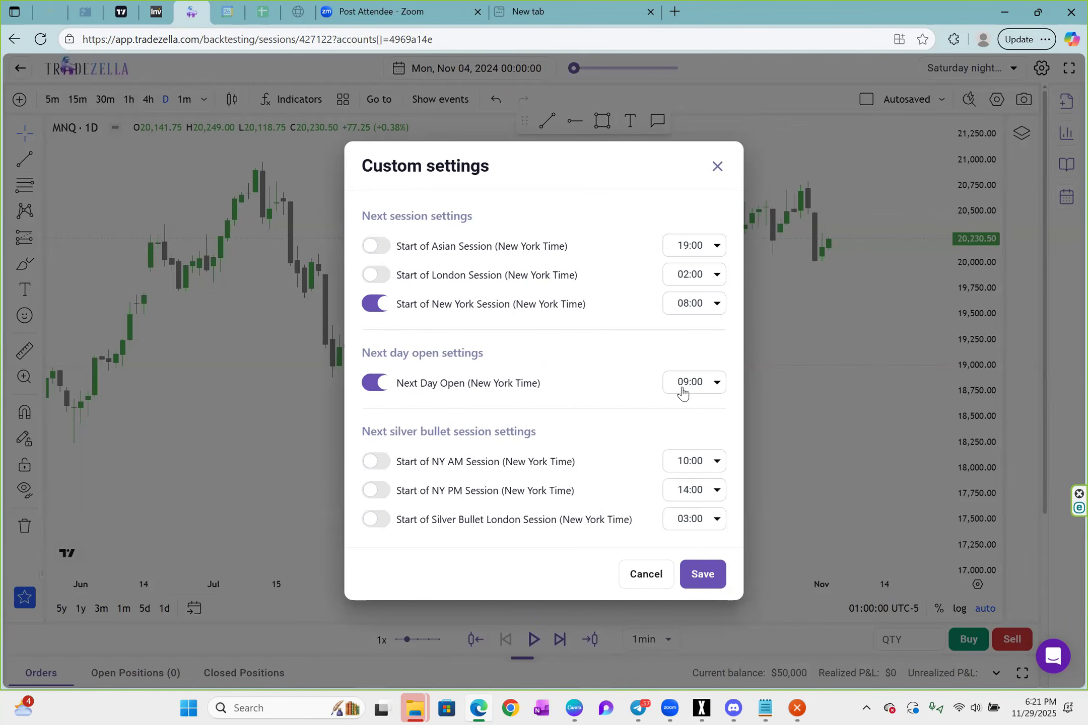
click(700, 575)
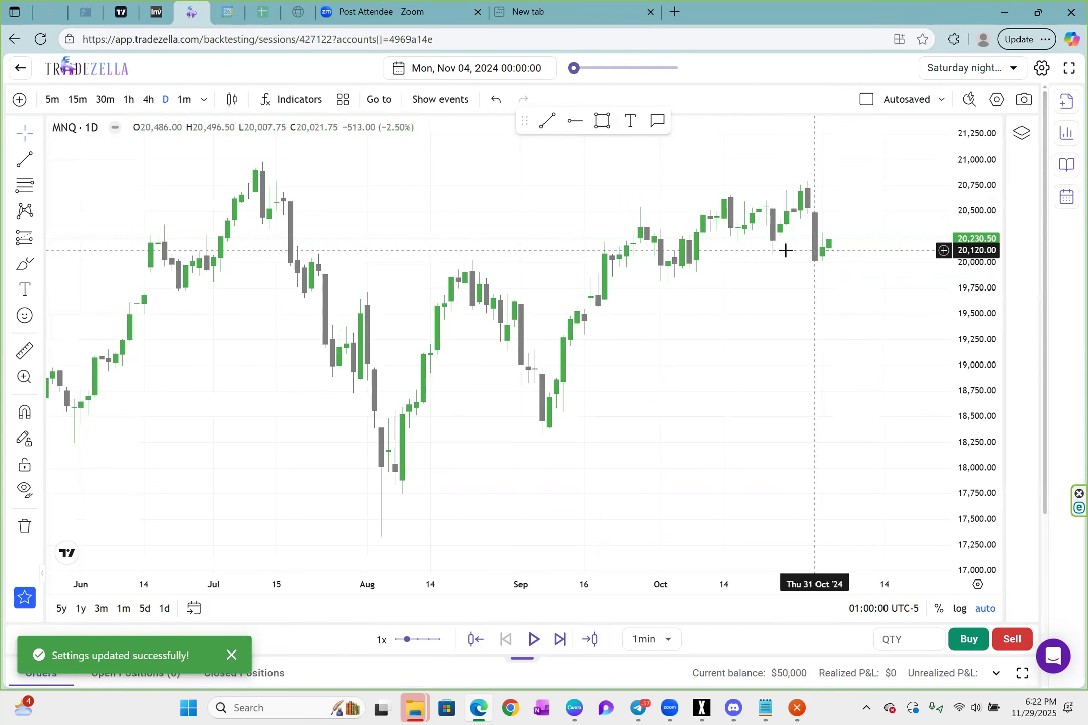
click(383, 102)
click(449, 156)
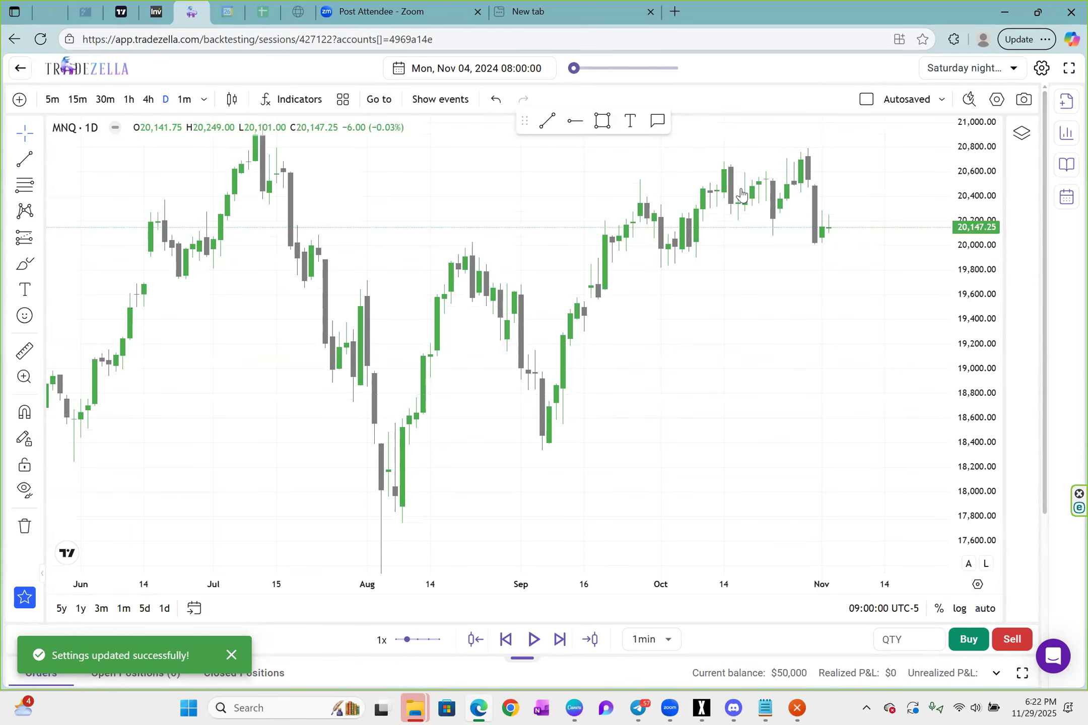
- Draw a rising trend line under the August and September lows, from Aug 05 '24 at about 17,650 to Nov 19 '24 at about 19,921
scroll(794, 294, up, 4)
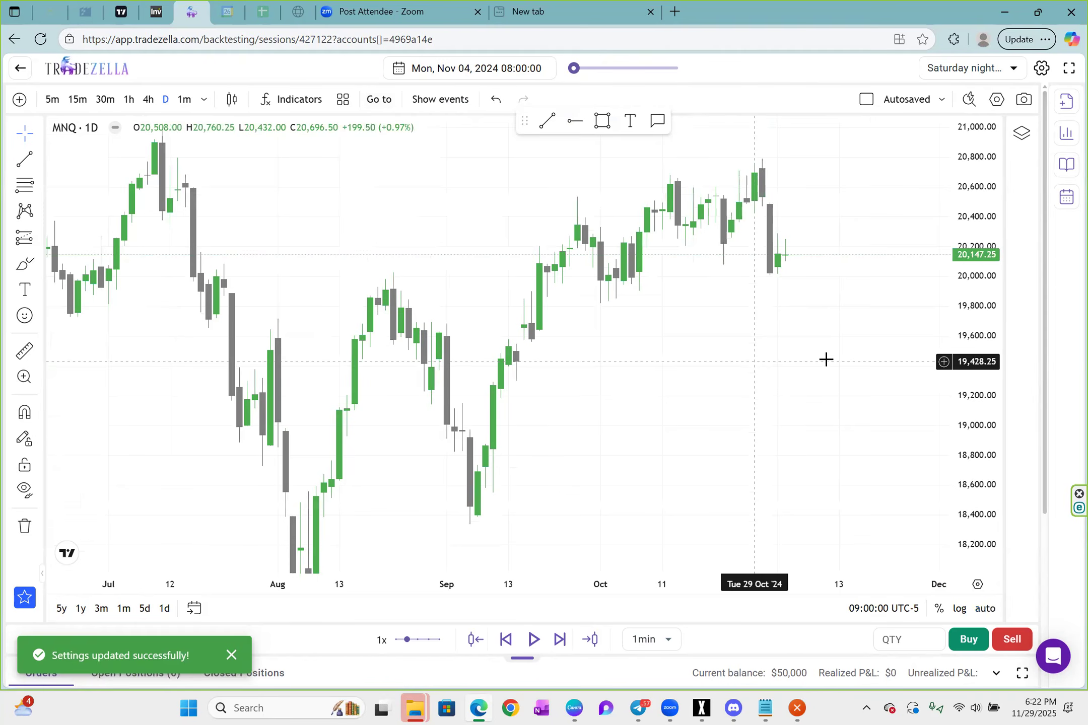
scroll(773, 406, up, 1)
scroll(773, 406, down, 4)
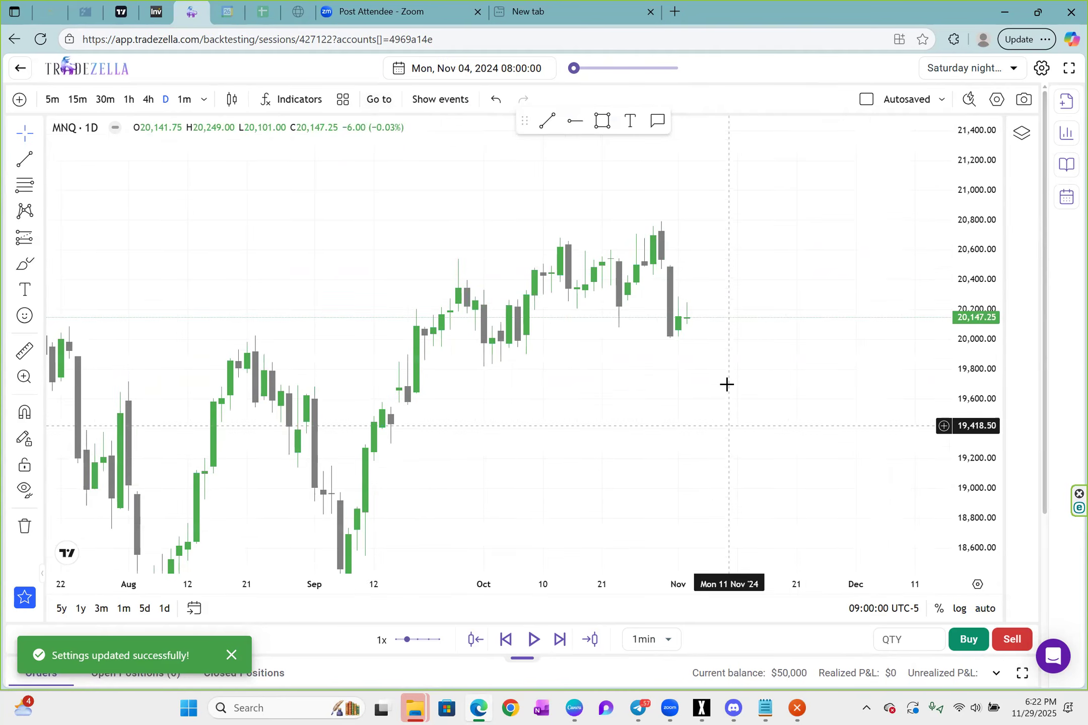
drag(712, 404, 691, 403)
scroll(787, 389, down, 1)
drag(787, 414, 709, 349)
drag(997, 213, 995, 273)
drag(803, 288, 831, 287)
drag(817, 333, 809, 300)
click(548, 121)
click(355, 546)
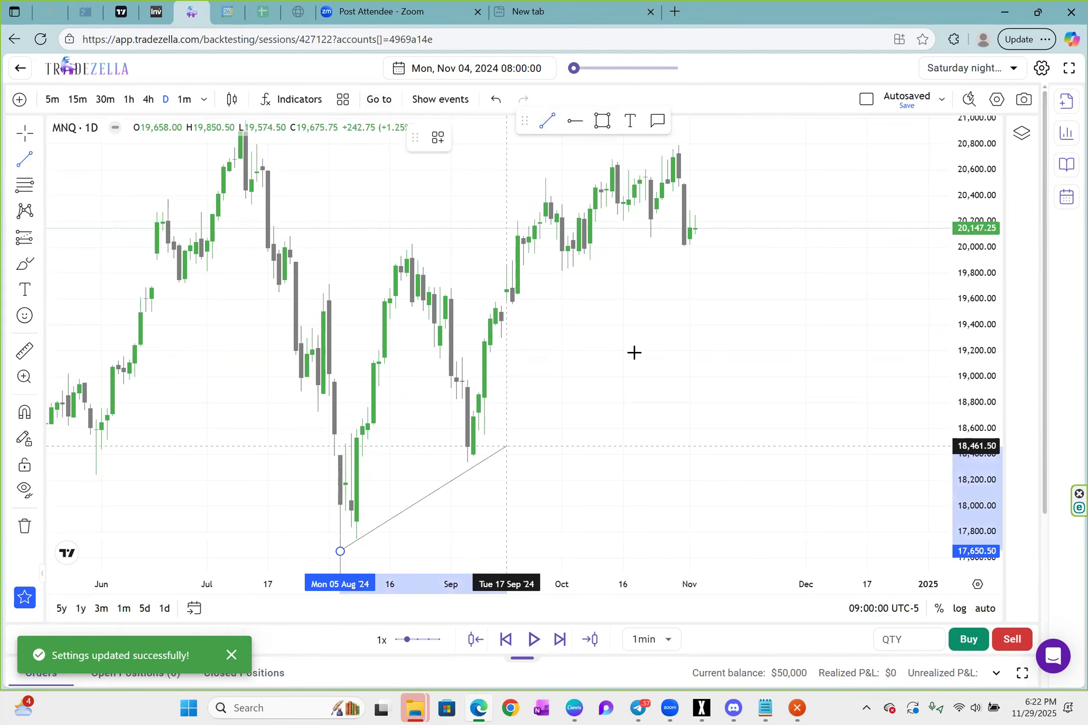
click(756, 258)
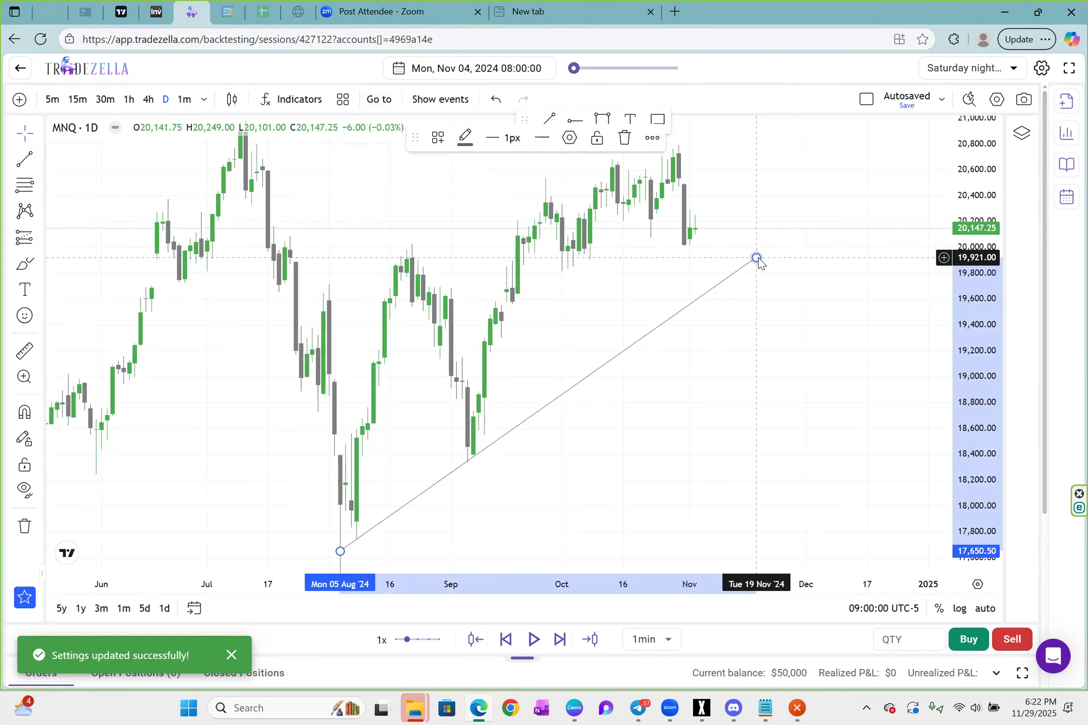
- Label the rising trend line with the text "fsl(daily)"
double_click(756, 258)
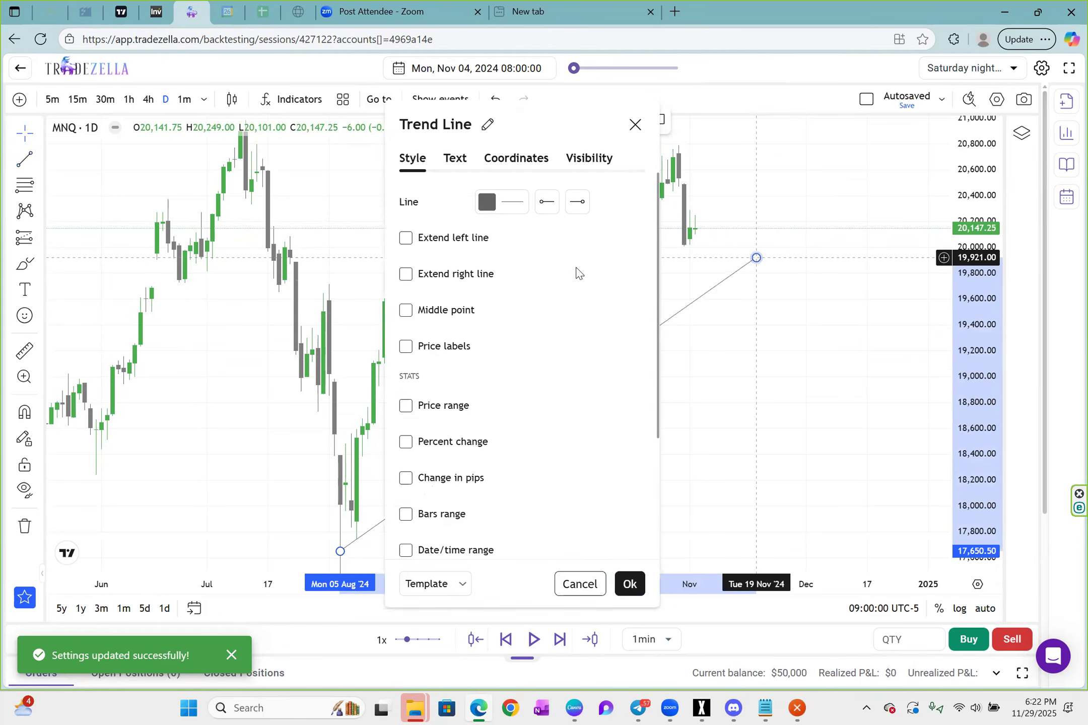
click(455, 159)
text(fsl(d)
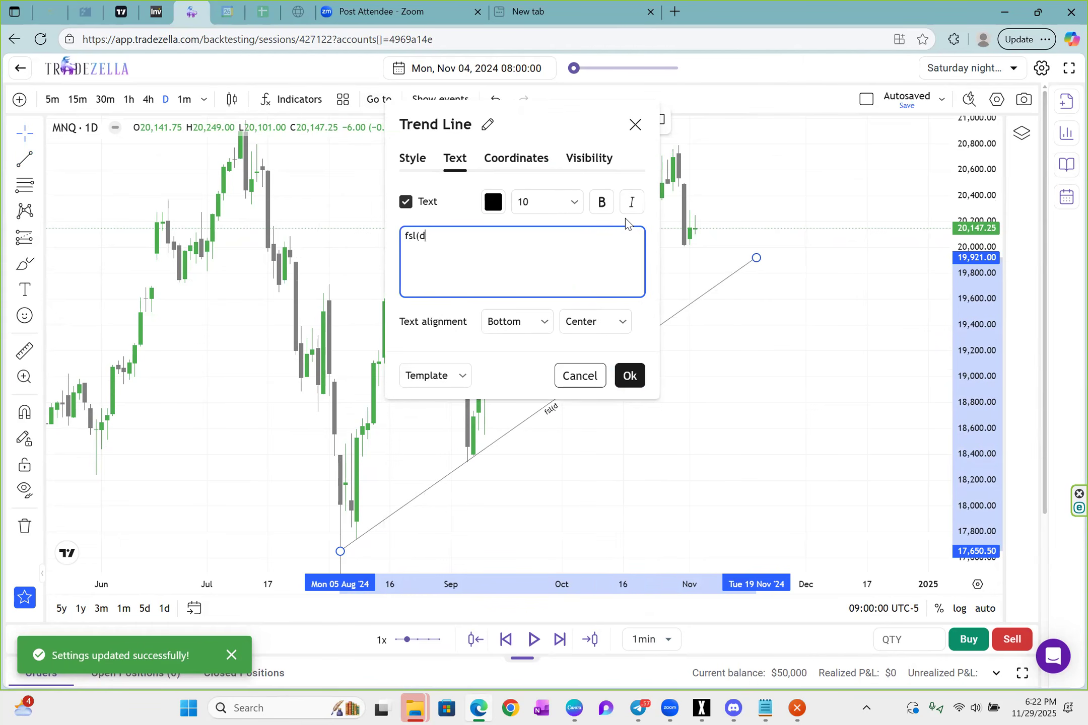
text(aily))
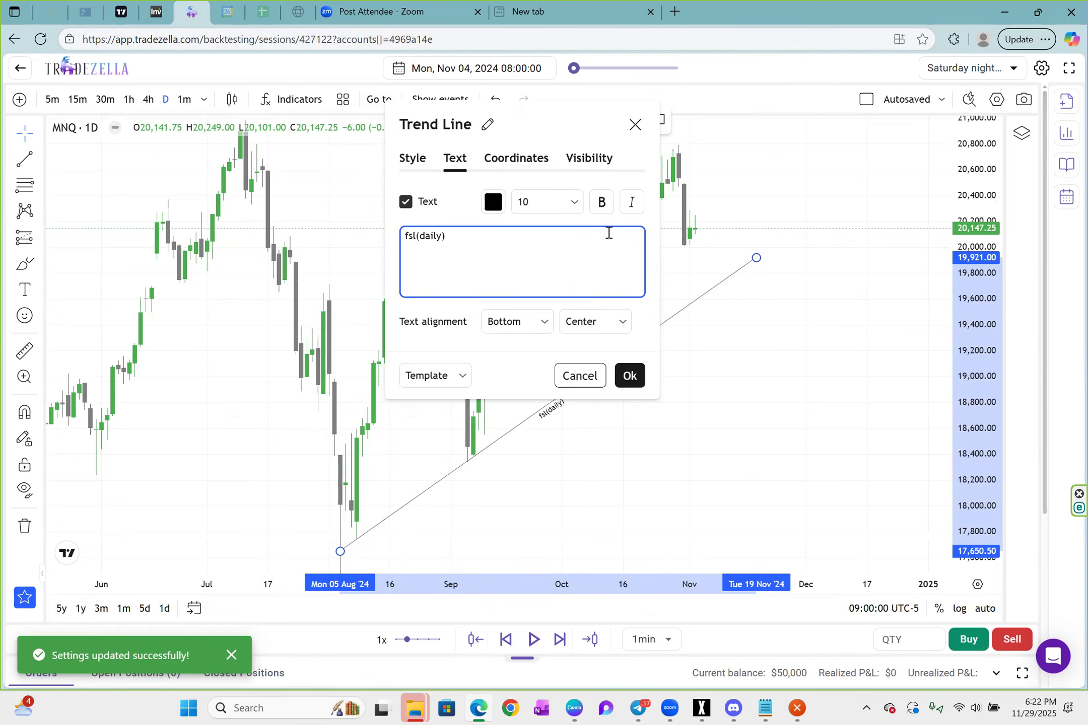
click(742, 399)
- Add the text note "1. price is failing to swing lower(overall uptrend)" and place it above and to the right of the latest candles
click(24, 289)
click(626, 279)
text(1. price is failing to swing)
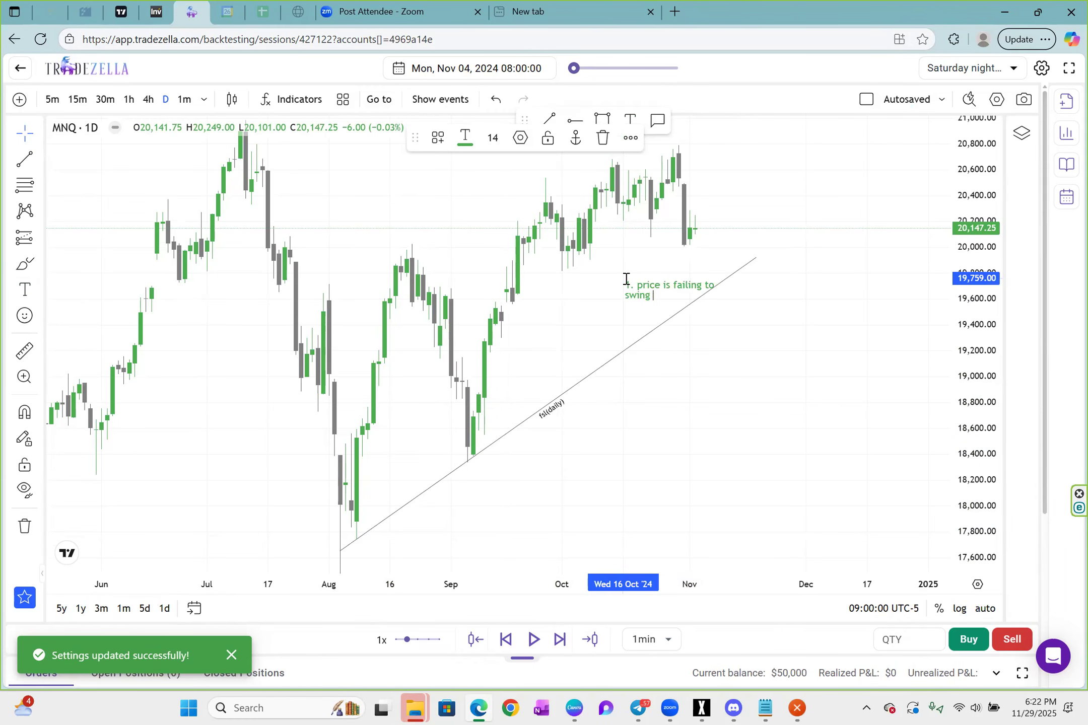
text( lower(overall uptrend))
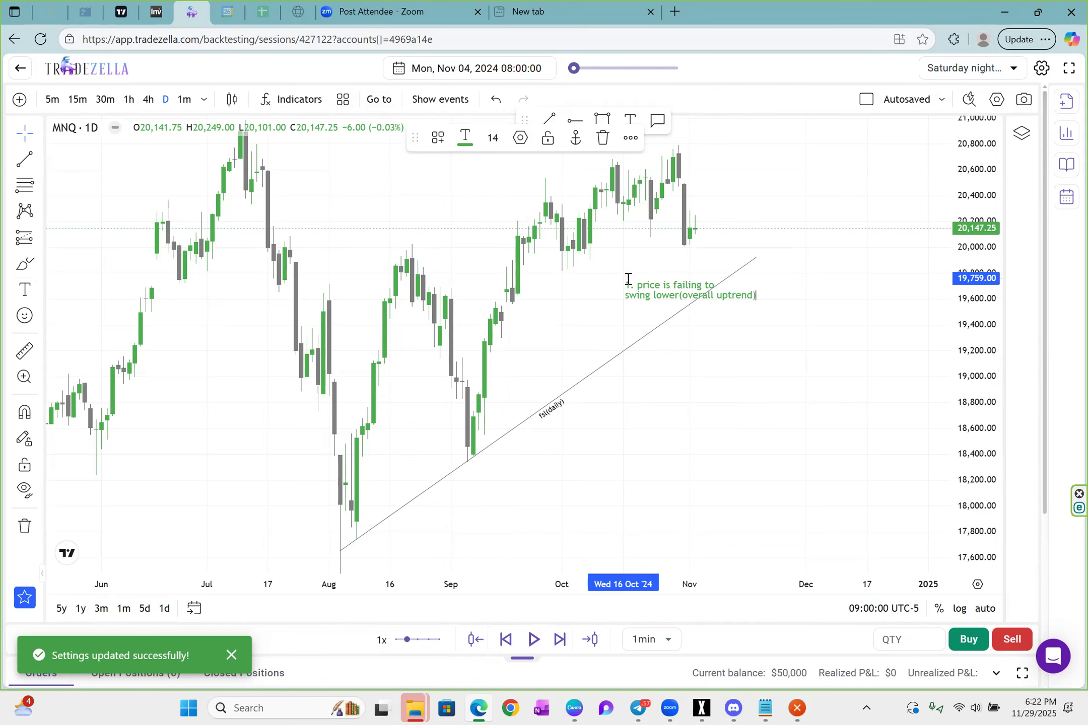
click(778, 369)
drag(641, 287, 745, 135)
drag(829, 301, 847, 455)
- Draw a horizontal trend line at about 19,966 under the recent lows, from Sep 18 '24 to Nov 05 '24
click(548, 121)
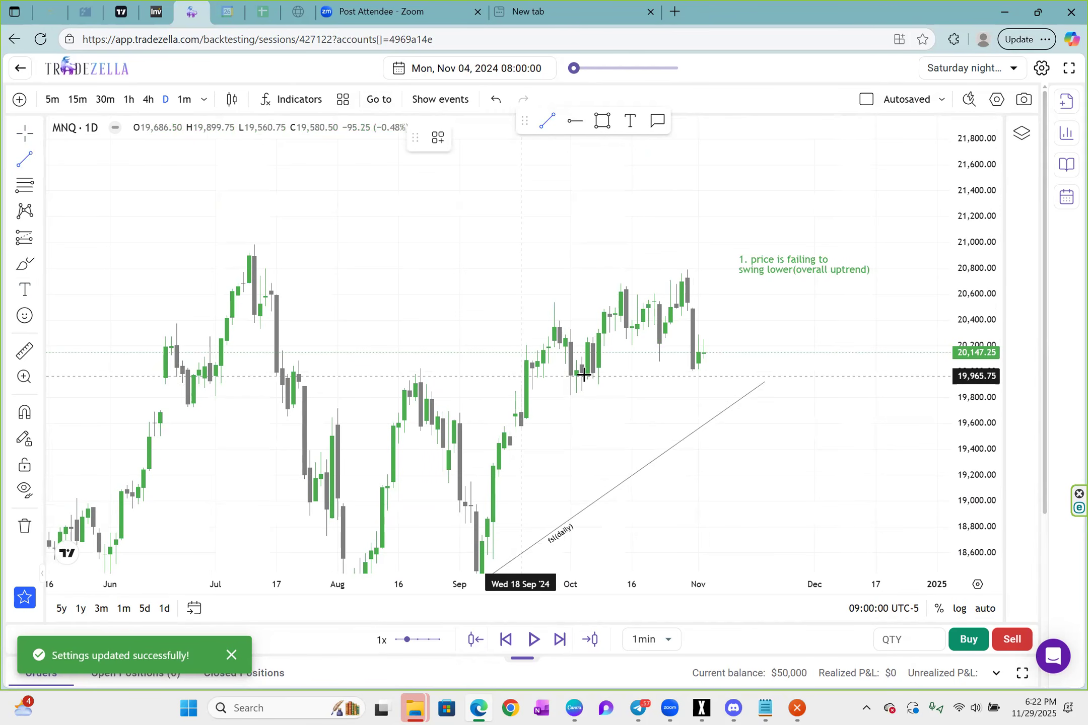
click(521, 376)
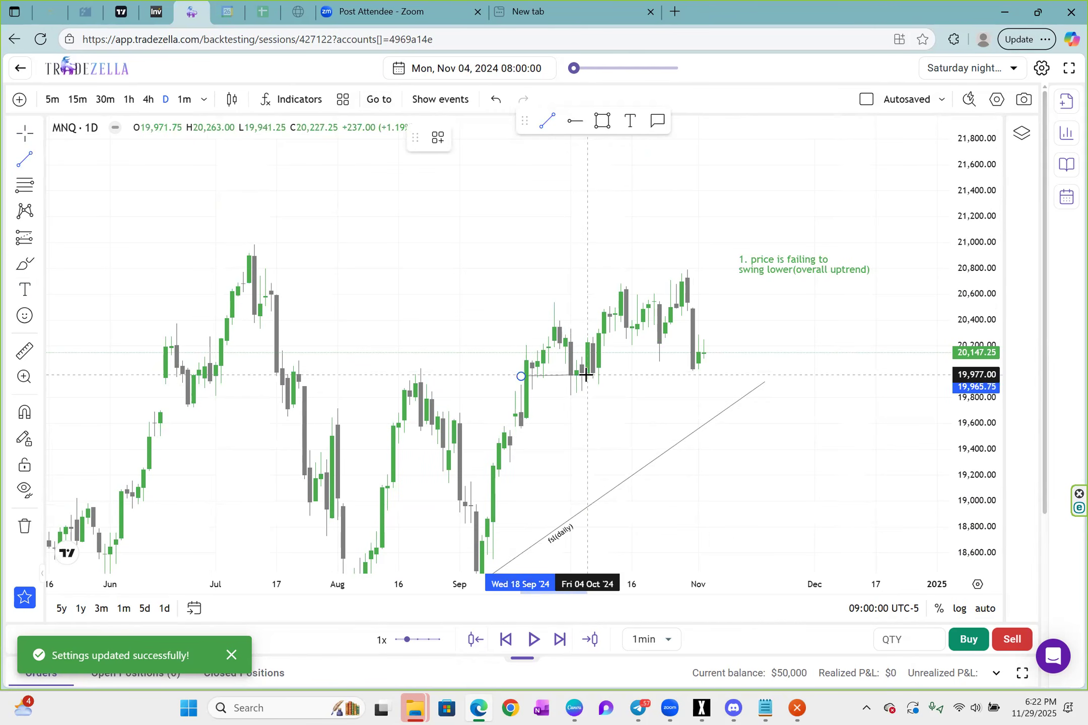
click(709, 372)
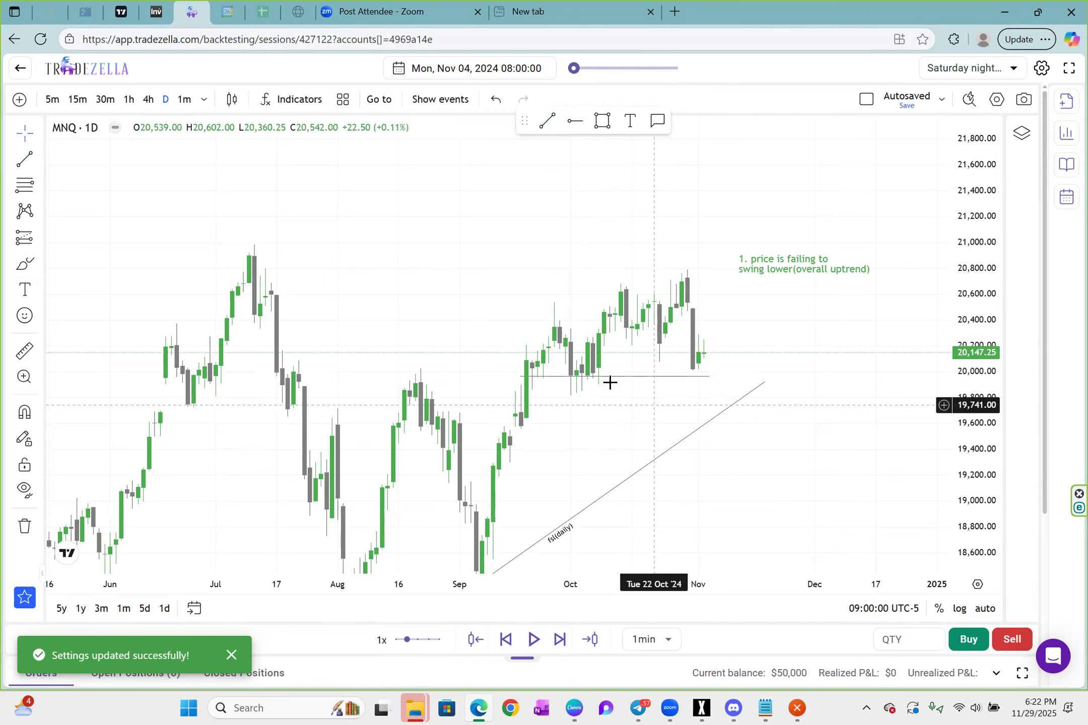
- Label the horizontal line "SSL(DAILY)" with the text aligned below the line
double_click(578, 378)
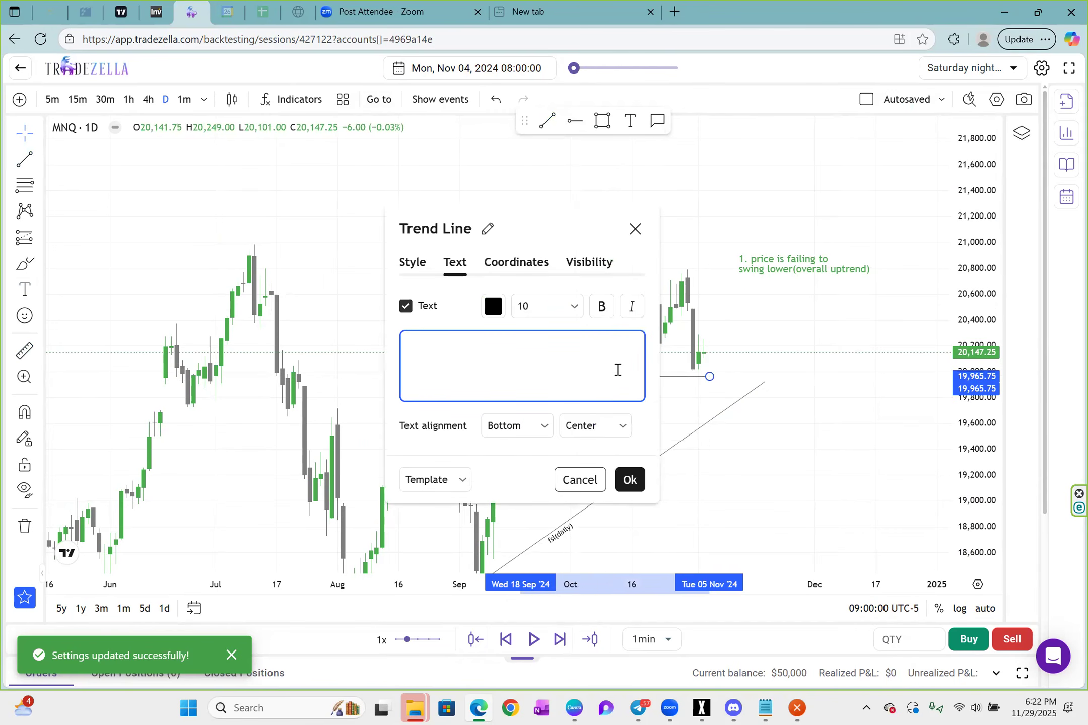
key(Caps_Lock)
text(SSL(DAILY))
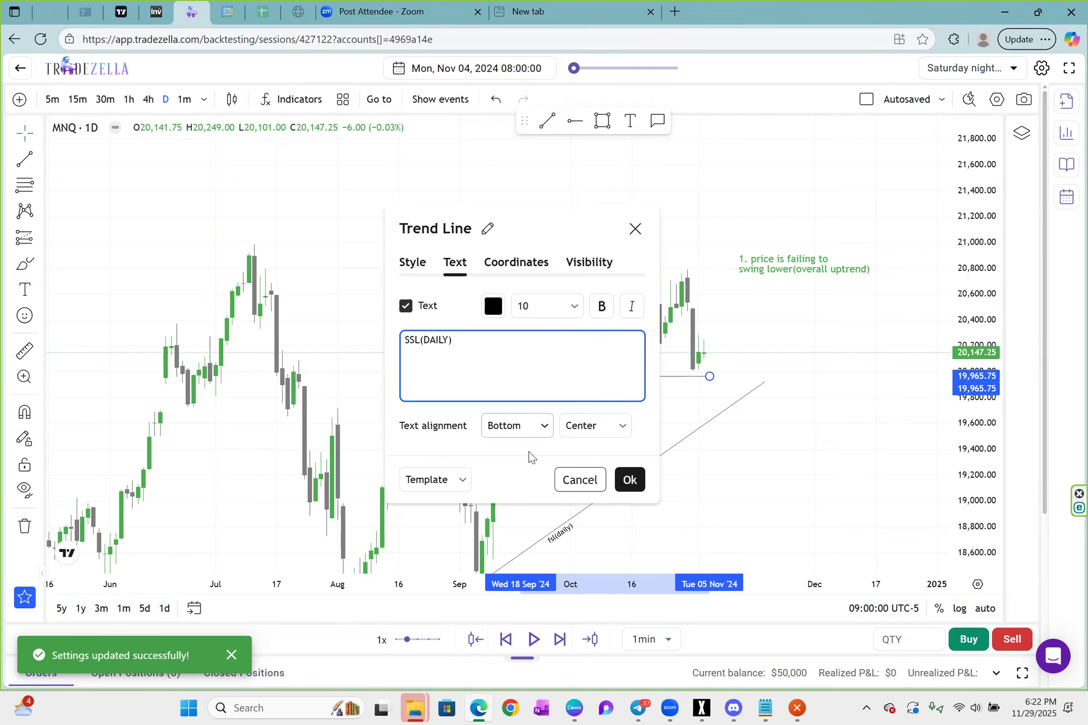
click(522, 426)
click(729, 461)
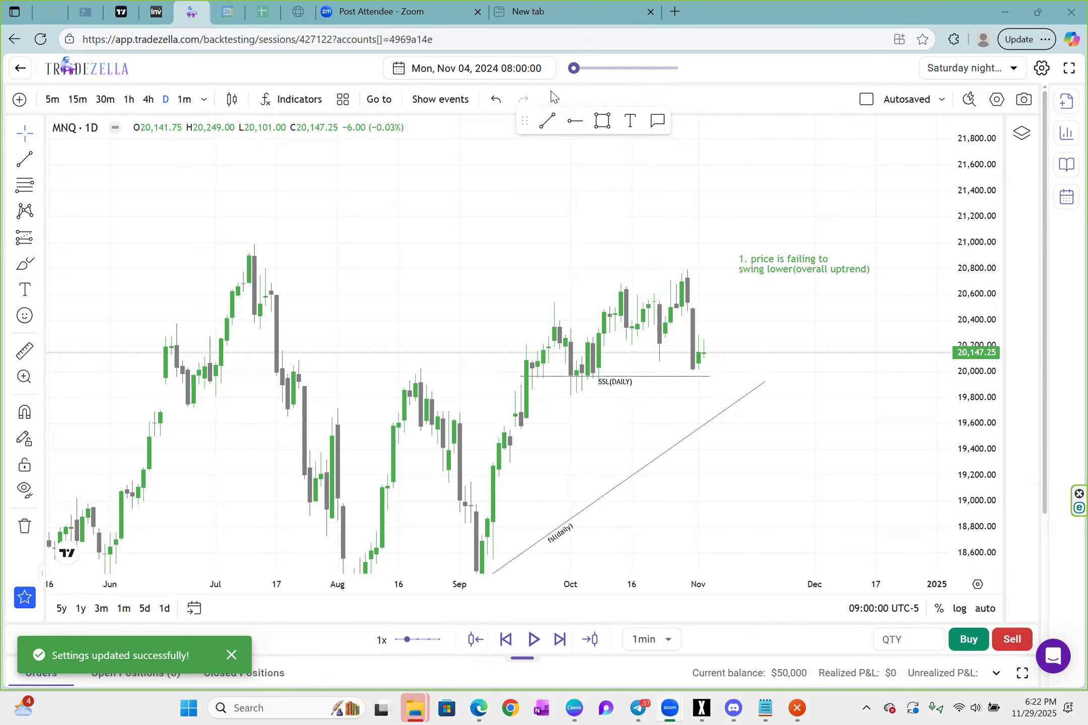
- Add the text note "1. SSL BELOW", color it red, and place it under the green uptrend note
click(25, 290)
click(607, 254)
text(1. SSL BELOW)
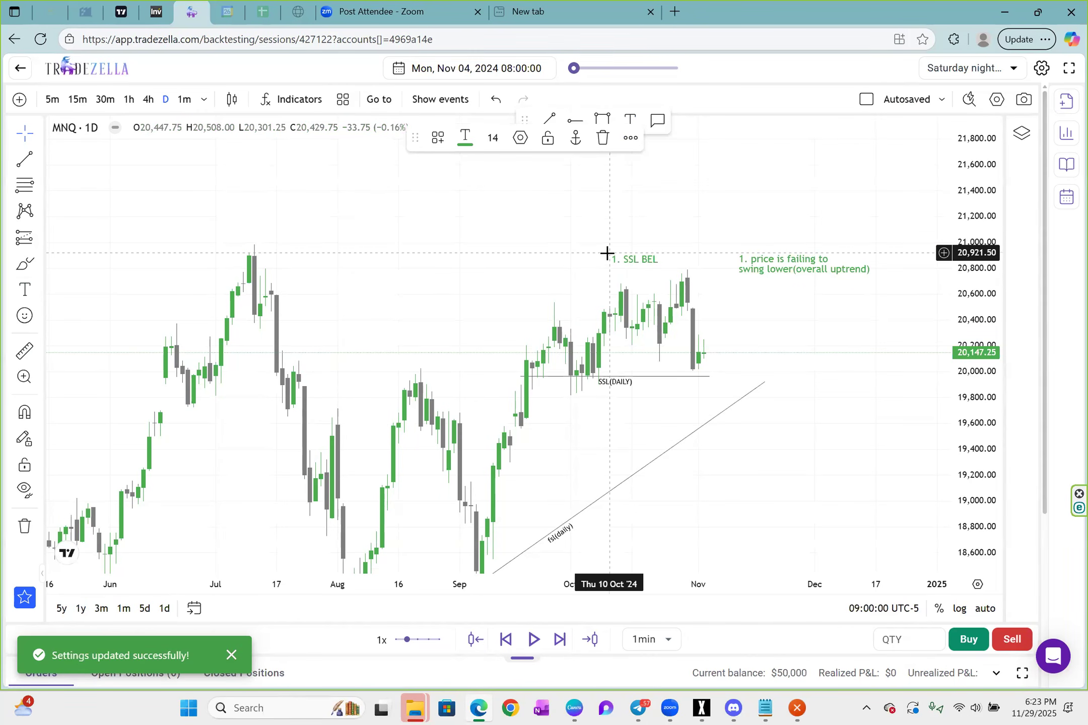
click(465, 137)
click(466, 186)
drag(636, 260, 770, 289)
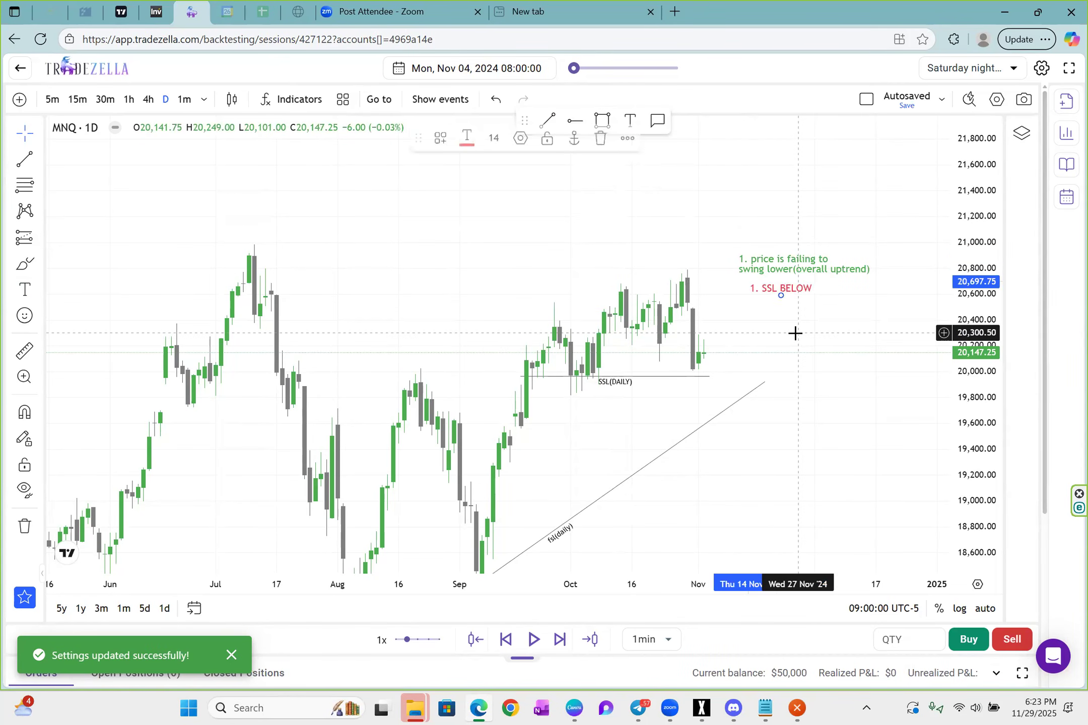
- Add the second line "2. GAP /IMBALANCE BELOW" to the red "1. SSL BELOW" note
scroll(794, 332, up, 1)
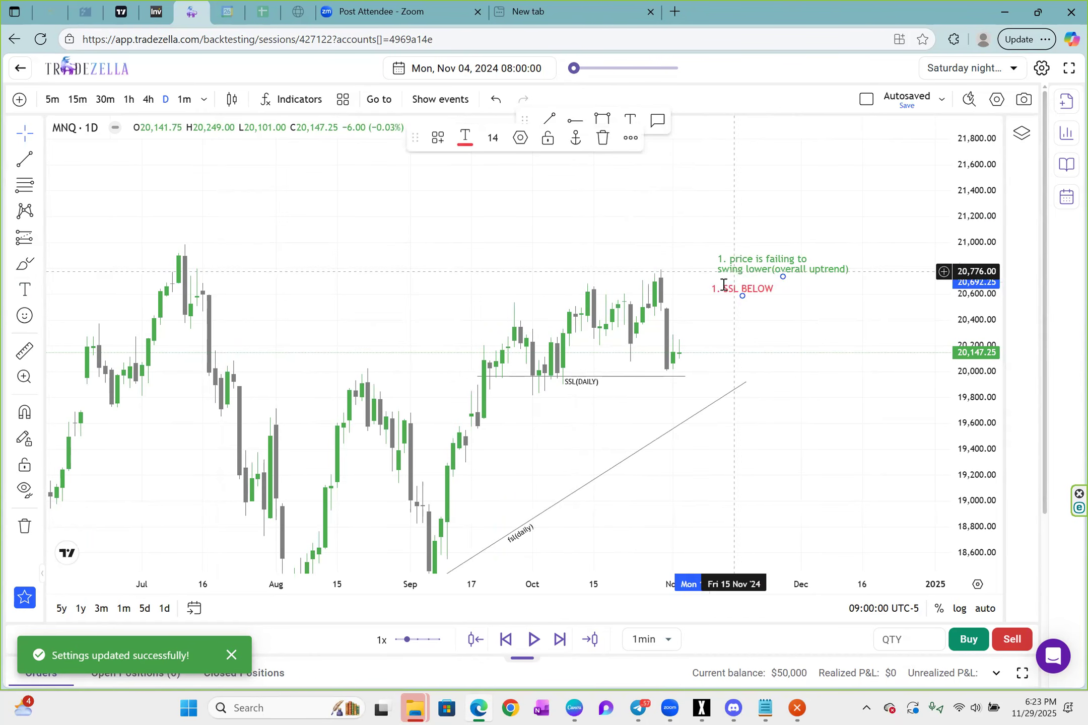
click(818, 369)
drag(811, 471, 793, 420)
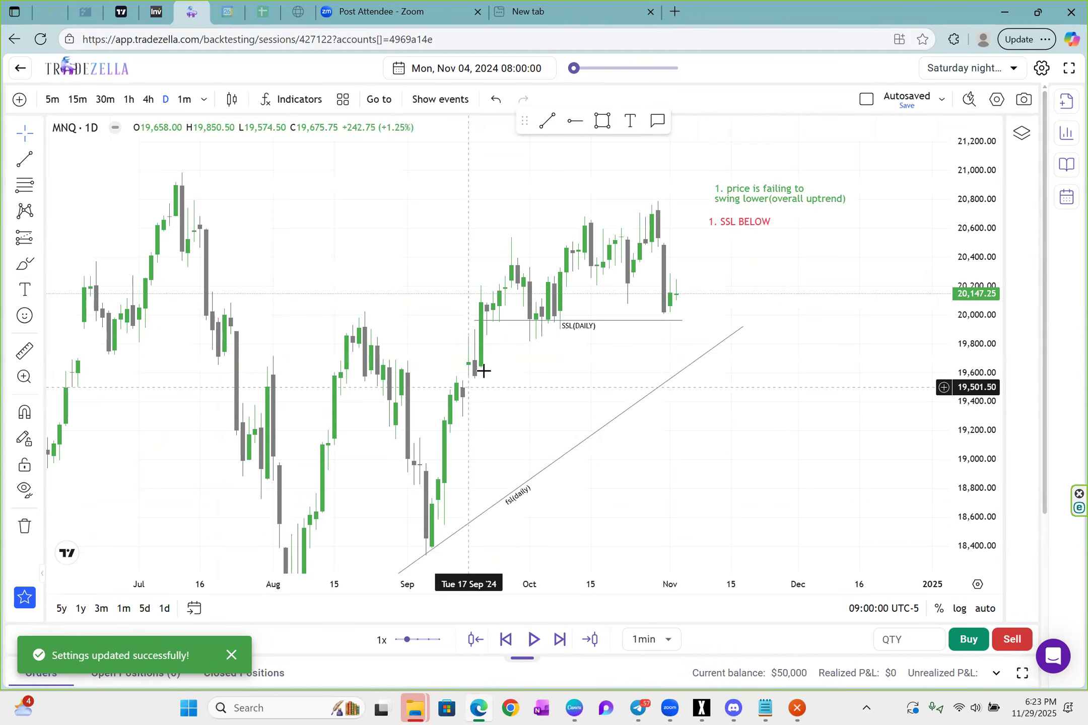
double_click(710, 222)
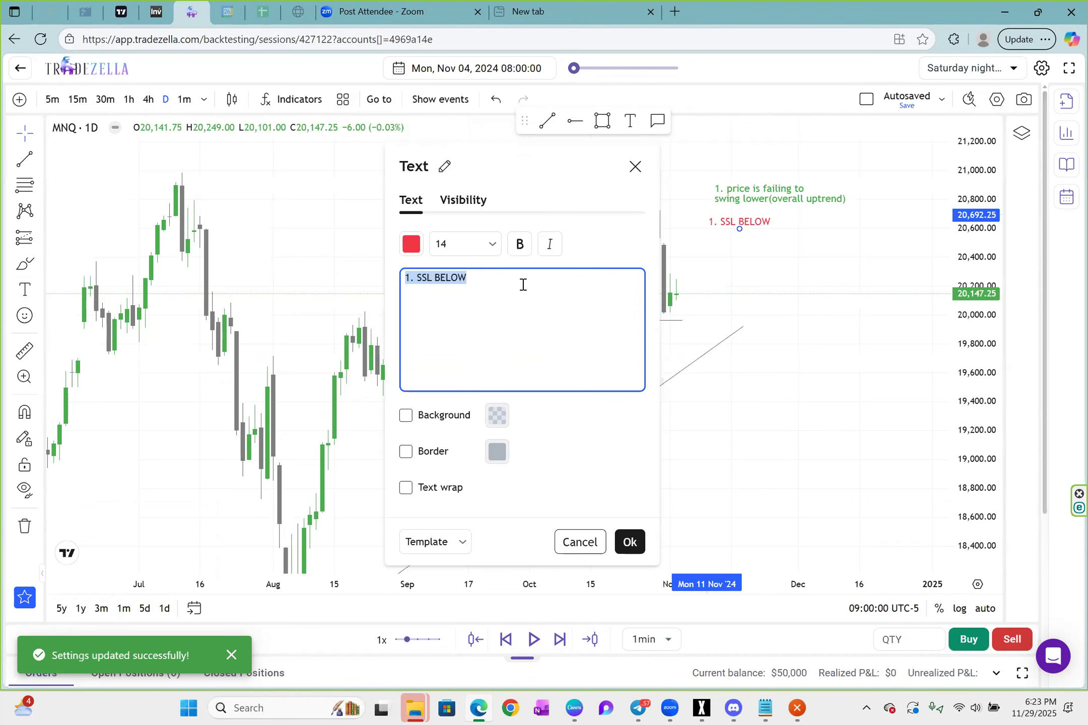
click(523, 285)
key(Return)
text(2. GA)
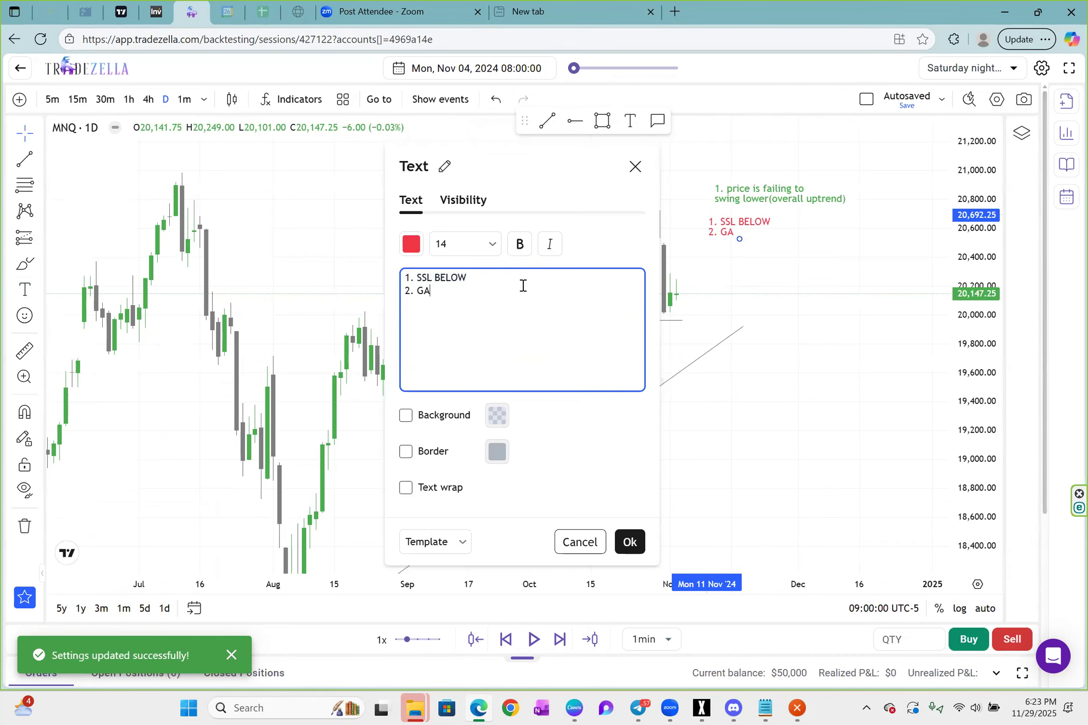
text(P BEL)
key(BackSpace)
key(BackSpace)
key(BackSpace)
text(/IMBALANCE BELOW)
drag(761, 295, 737, 297)
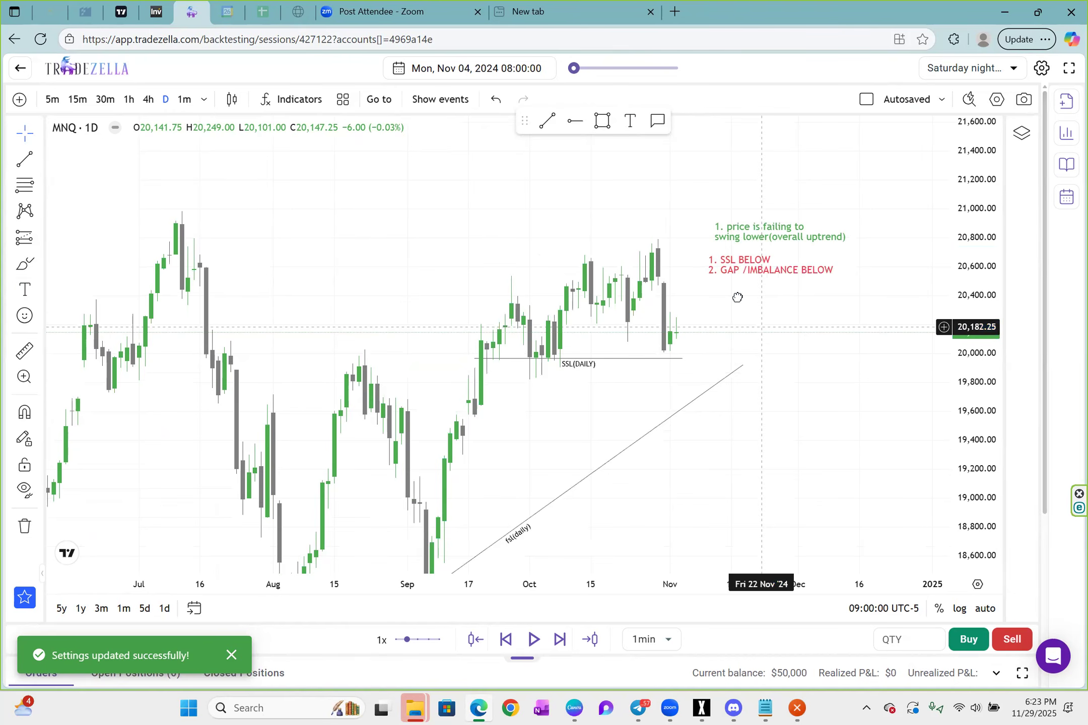
- Add the line "2. IMBALANCE TO FILL ABOVE" to the green uptrend note and align the red note just beneath it
scroll(726, 396, up, 1)
drag(765, 372, 751, 315)
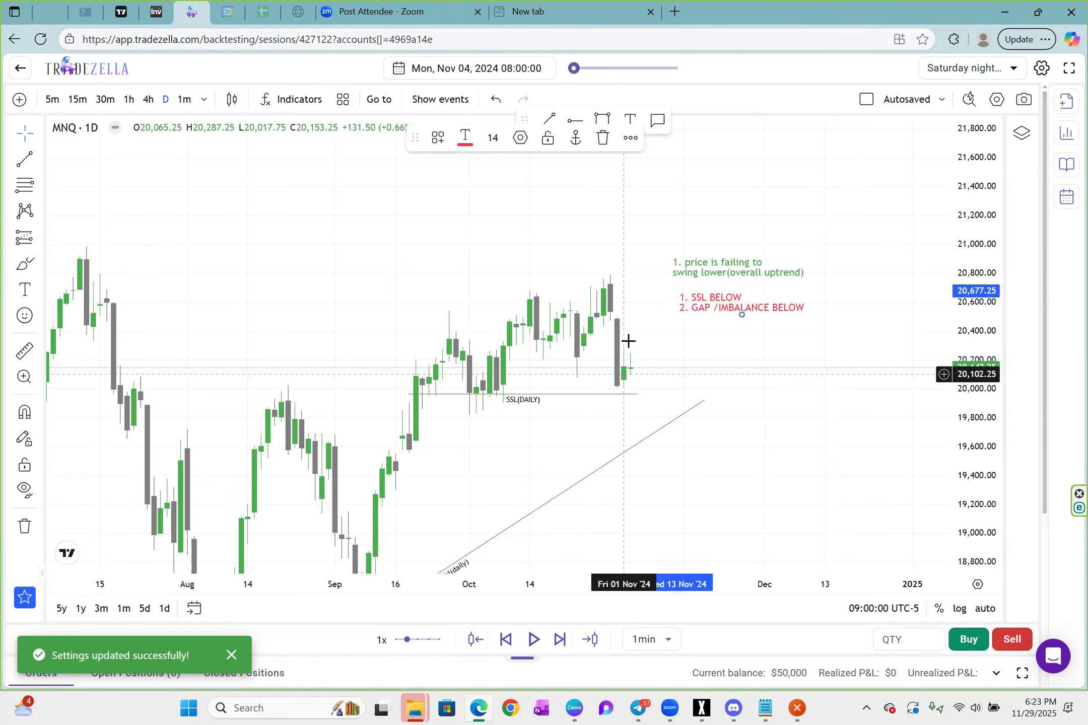
double_click(680, 270)
click(582, 299)
key(Return)
text(2)
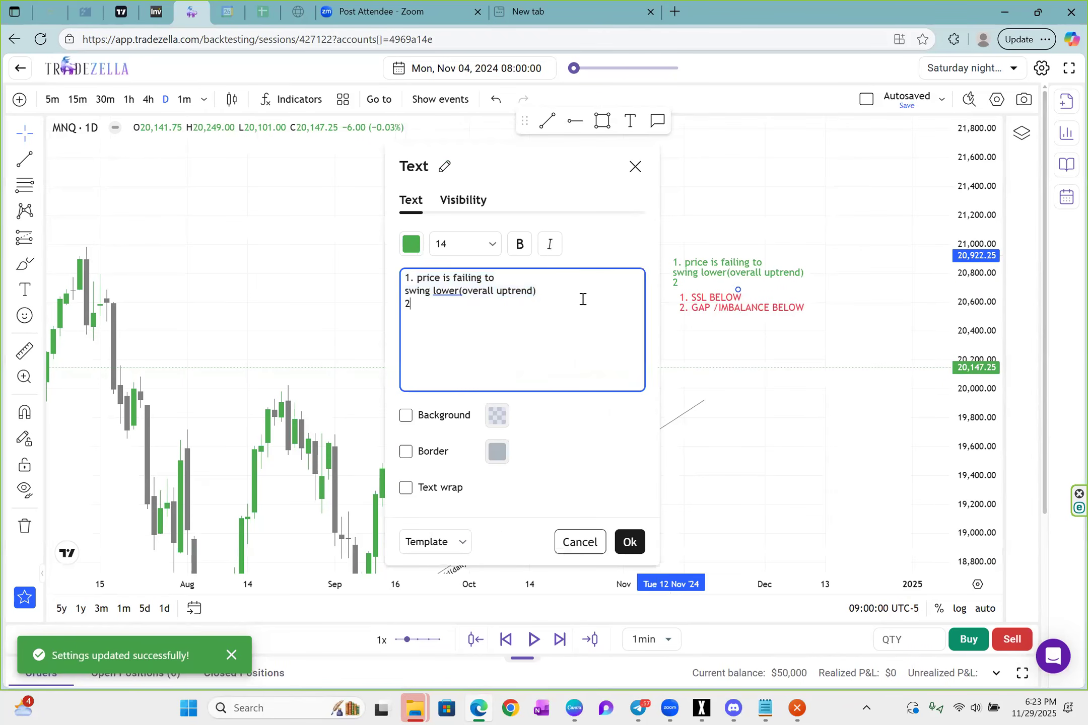
text(. IMBALANCE TO FILL ABOVE)
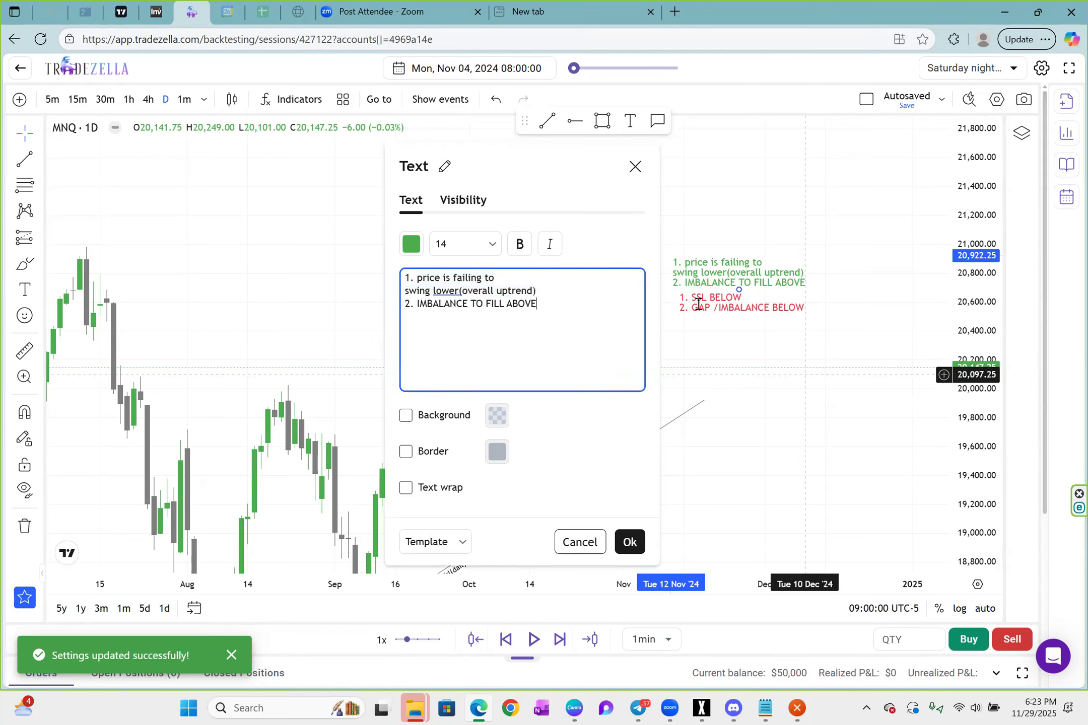
drag(712, 313, 706, 320)
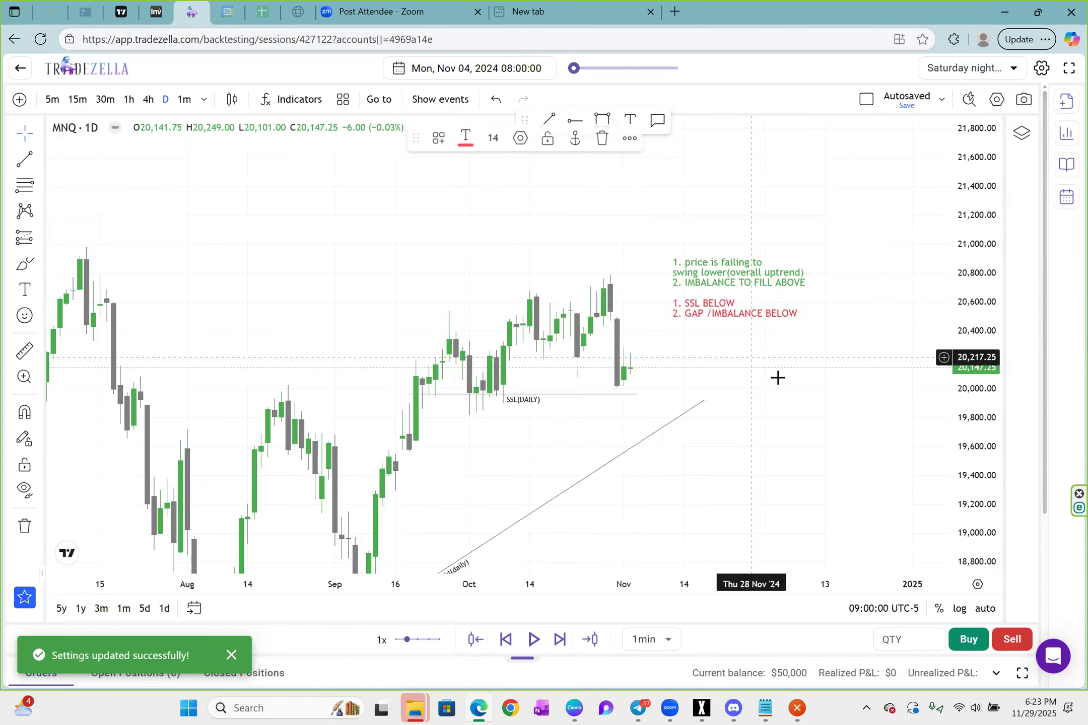
drag(766, 422, 779, 401)
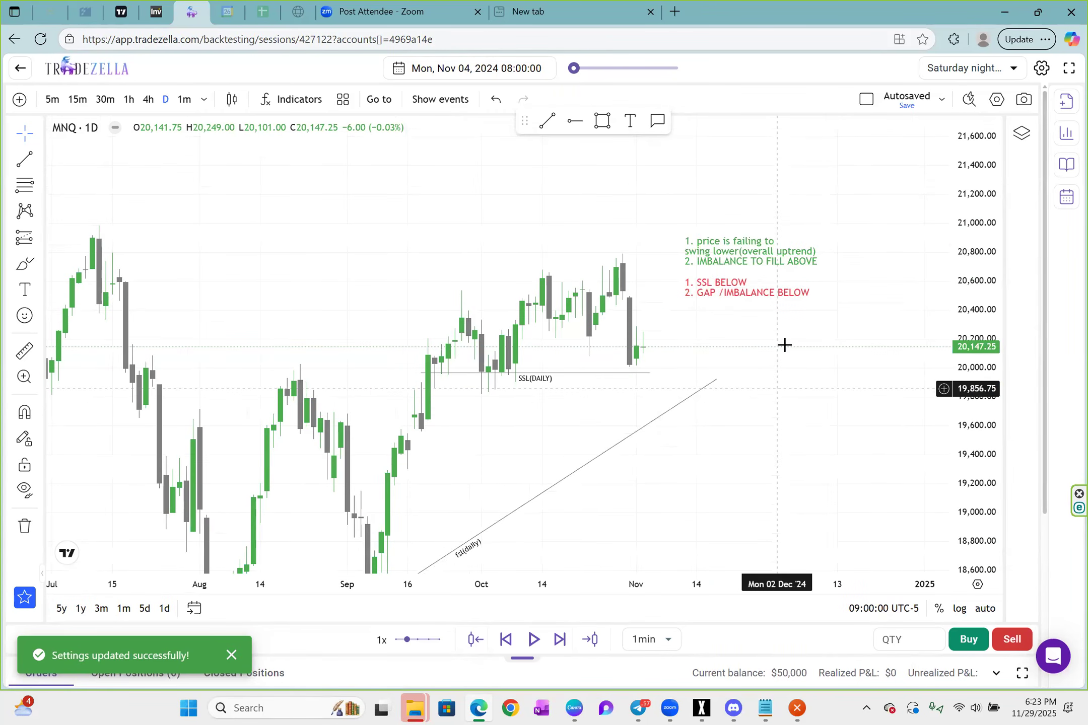
drag(784, 343, 785, 345)
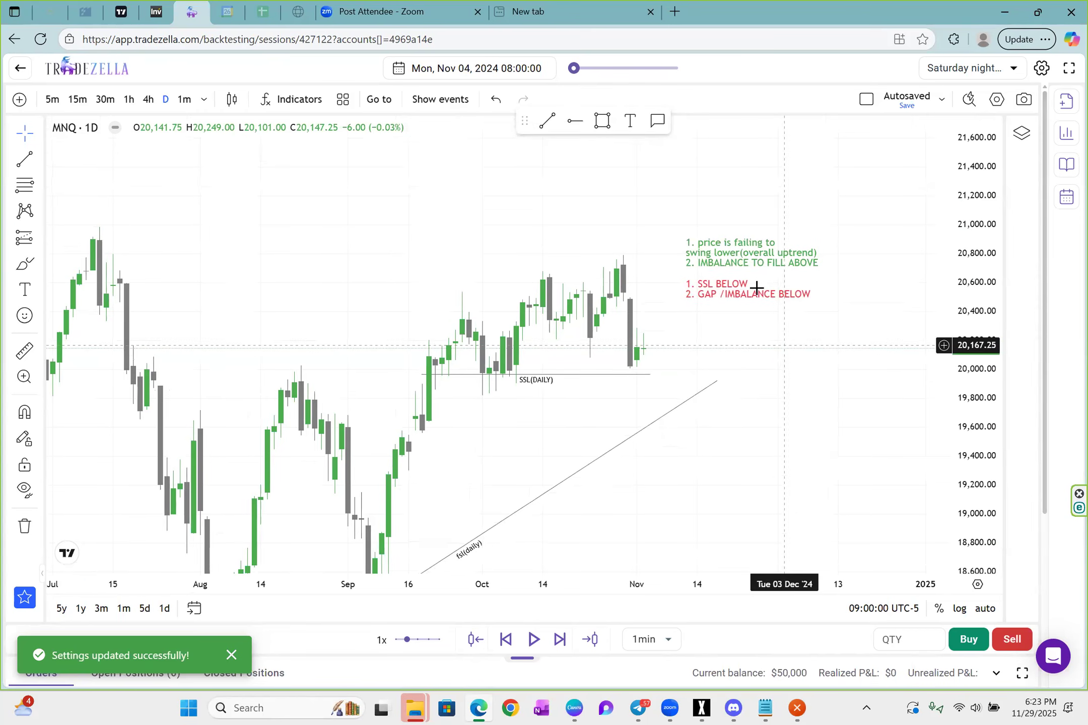
- Switch the chart to the 4-hour timeframe and move the green and red notes close to the latest candles
click(149, 100)
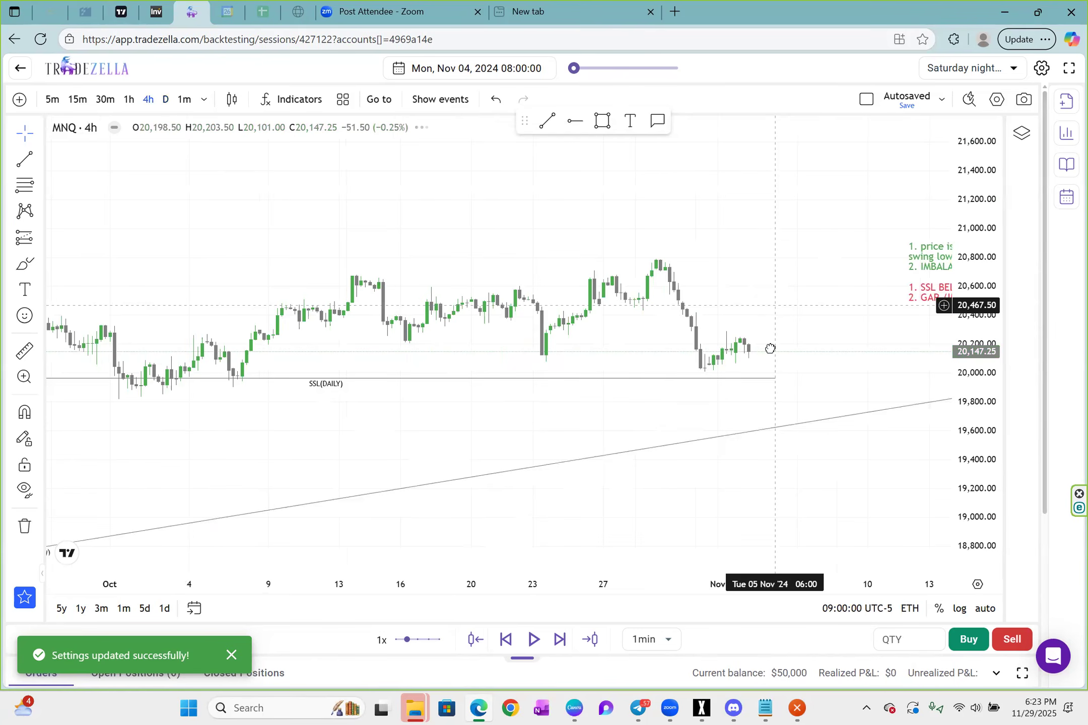
drag(770, 348, 720, 251)
drag(781, 164, 645, 221)
drag(685, 351, 771, 298)
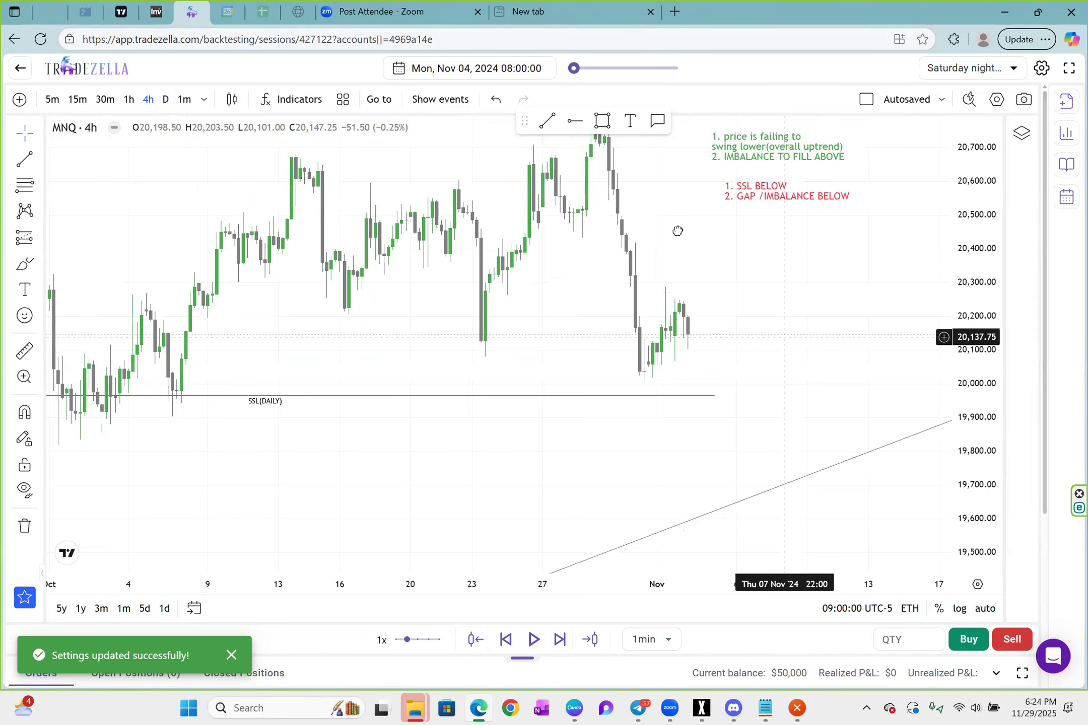
scroll(785, 337, up, 1)
drag(770, 191, 677, 231)
drag(715, 155, 656, 215)
click(758, 360)
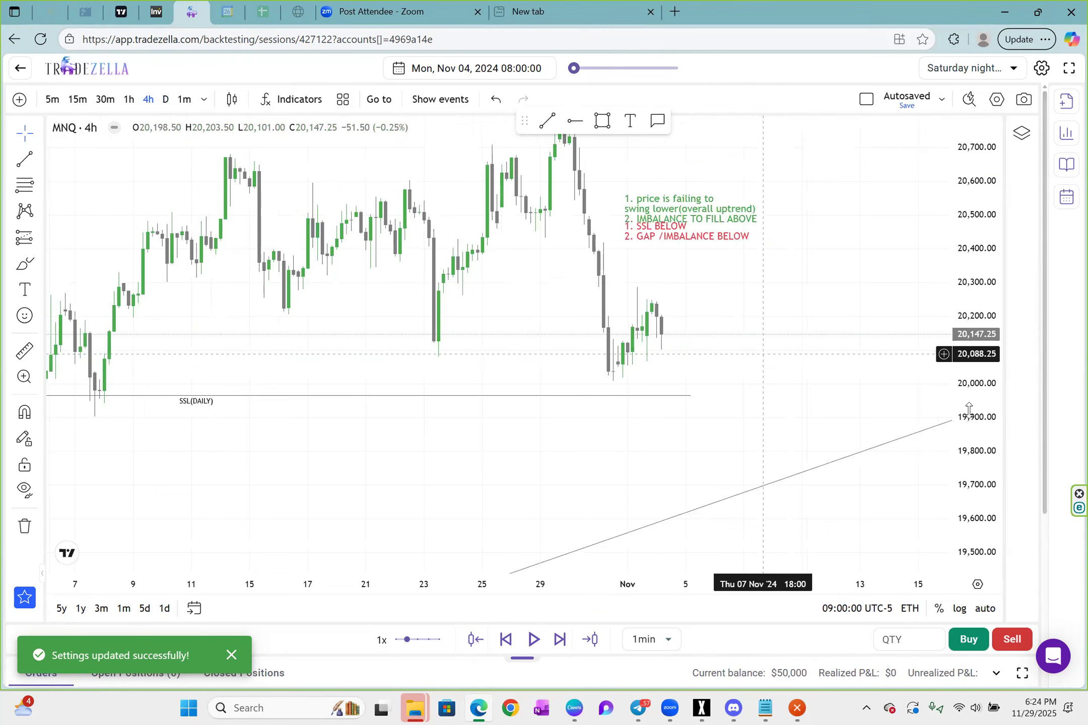
drag(985, 429, 959, 359)
drag(696, 347, 688, 349)
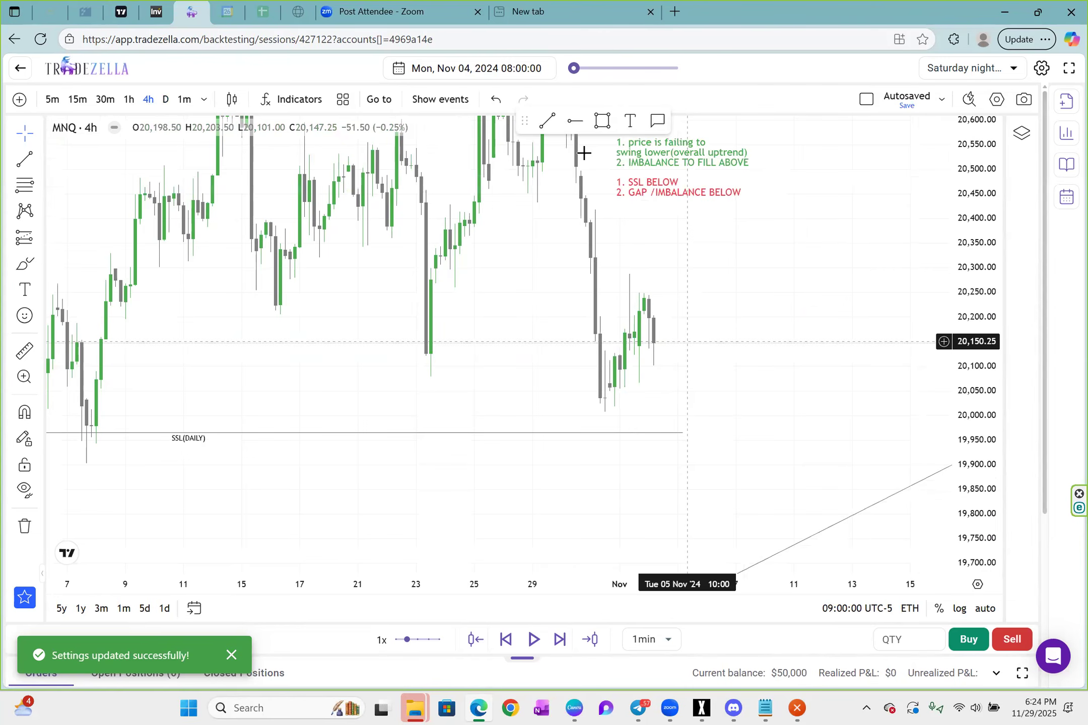
- Draw a rectangle labeled "4HR OB" from Oct 31 to Nov 05 '24 and fit it to about 20,094.25–20,122.75
click(602, 121)
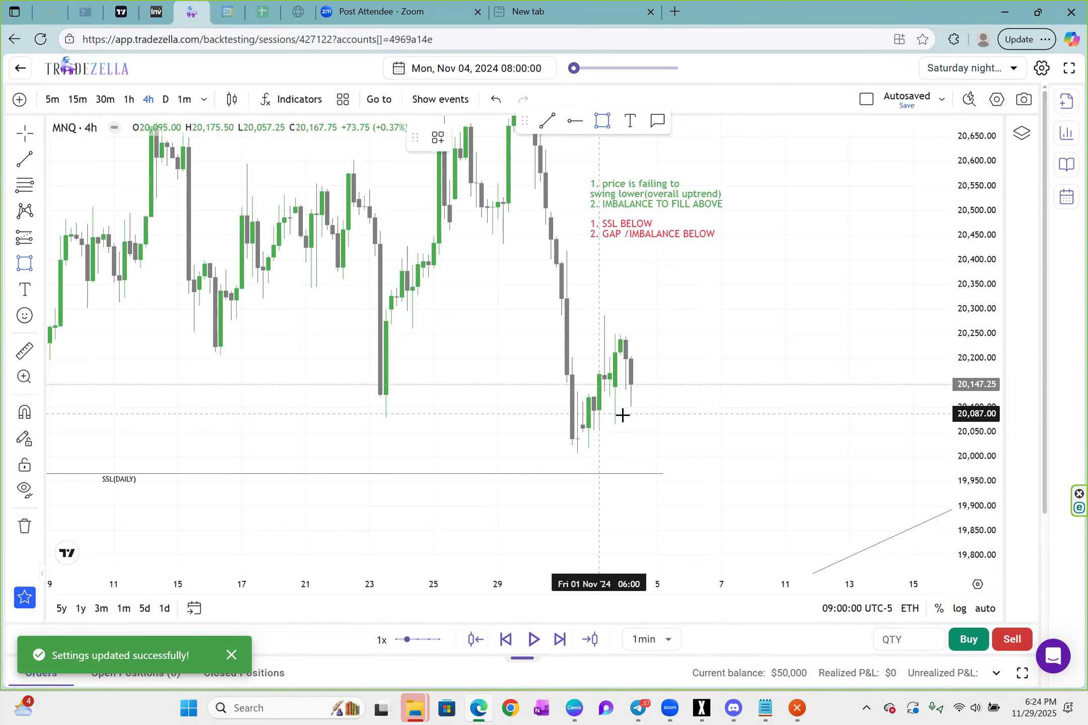
drag(589, 394, 668, 413)
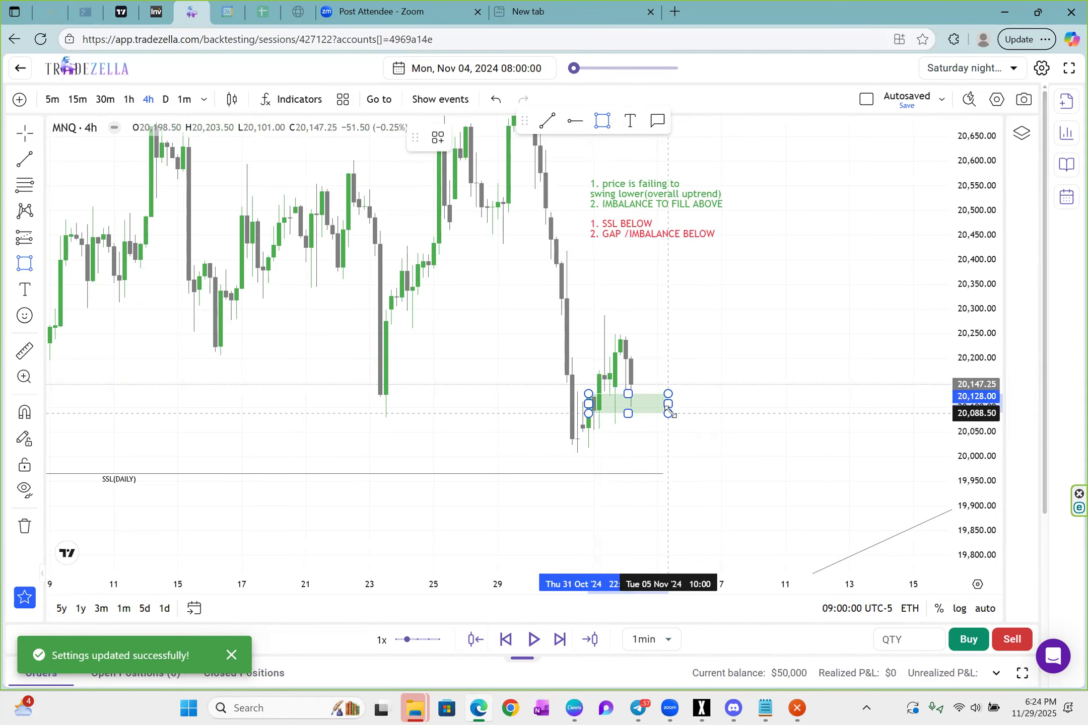
text(4HR OB)
key(Return)
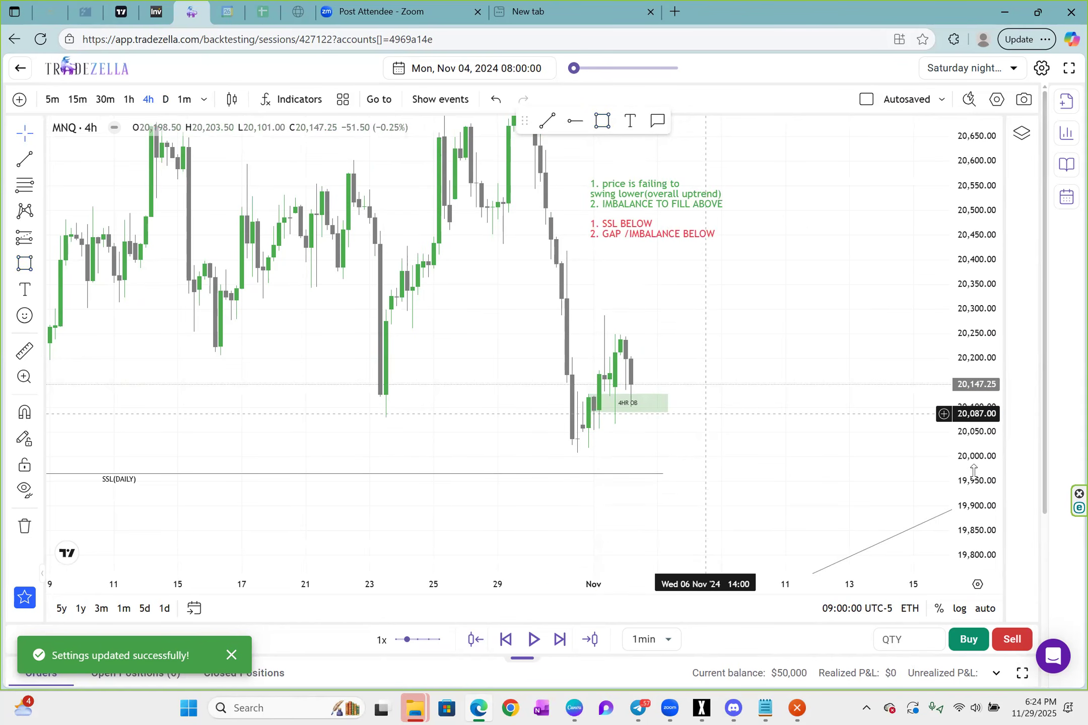
drag(973, 472, 974, 270)
scroll(444, 427, up, 4)
drag(514, 419, 515, 451)
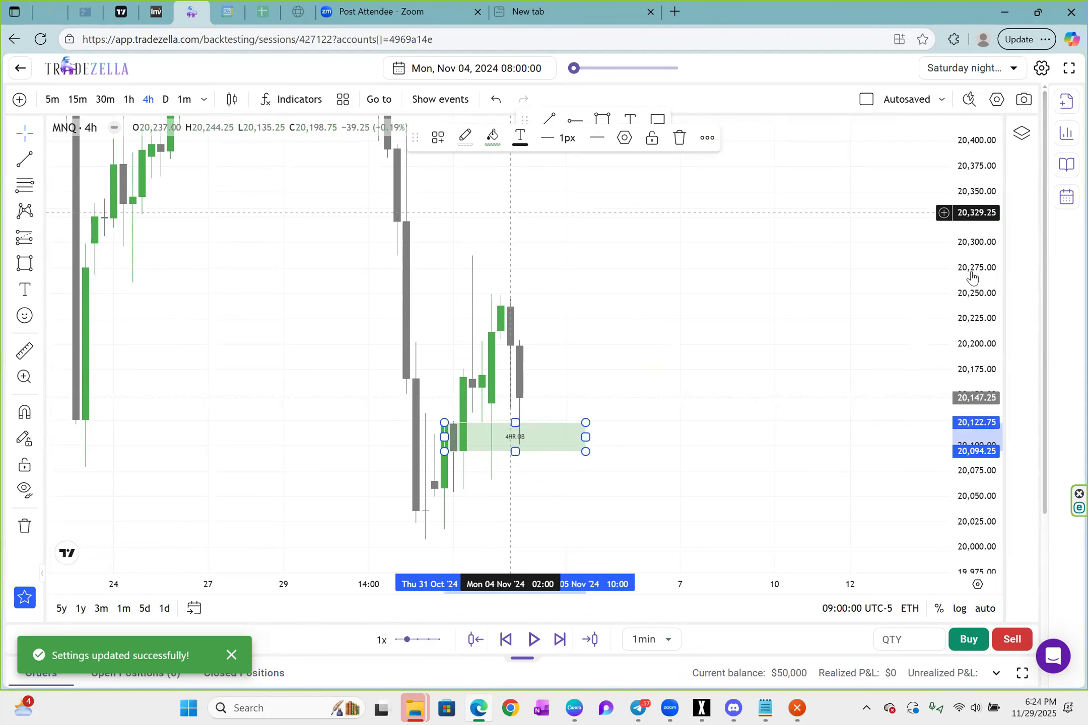
- Lower the green and red notes so they sit together just above the latest 4-hour candles
drag(972, 278, 964, 367)
drag(597, 402, 612, 452)
click(509, 288)
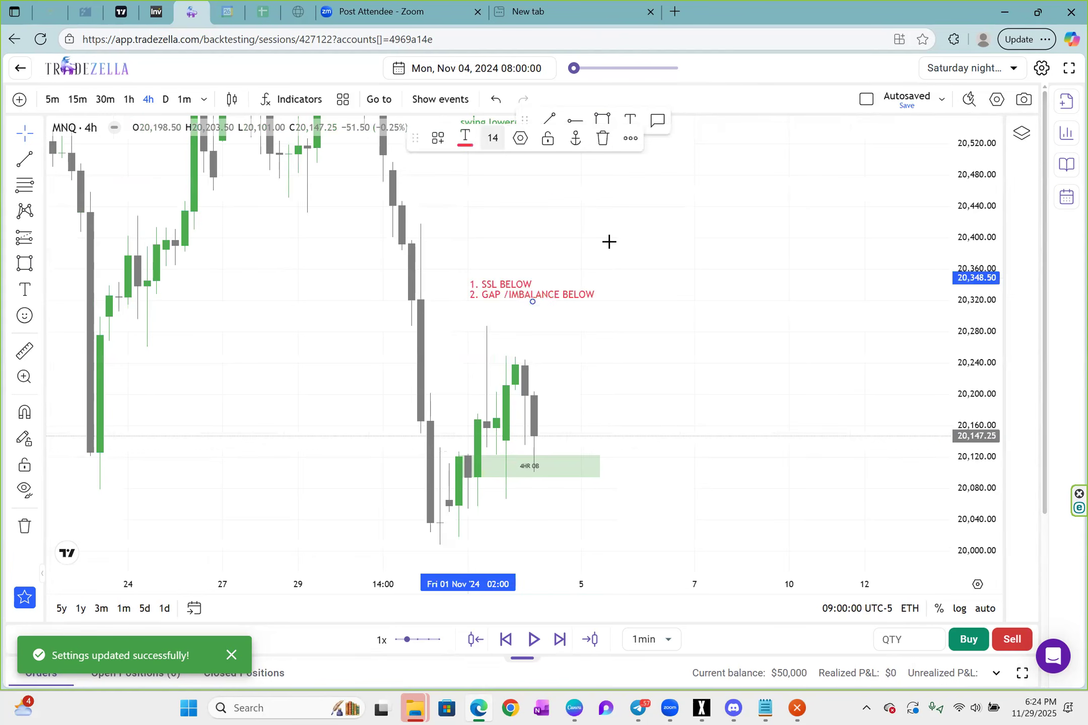
drag(600, 213, 608, 258)
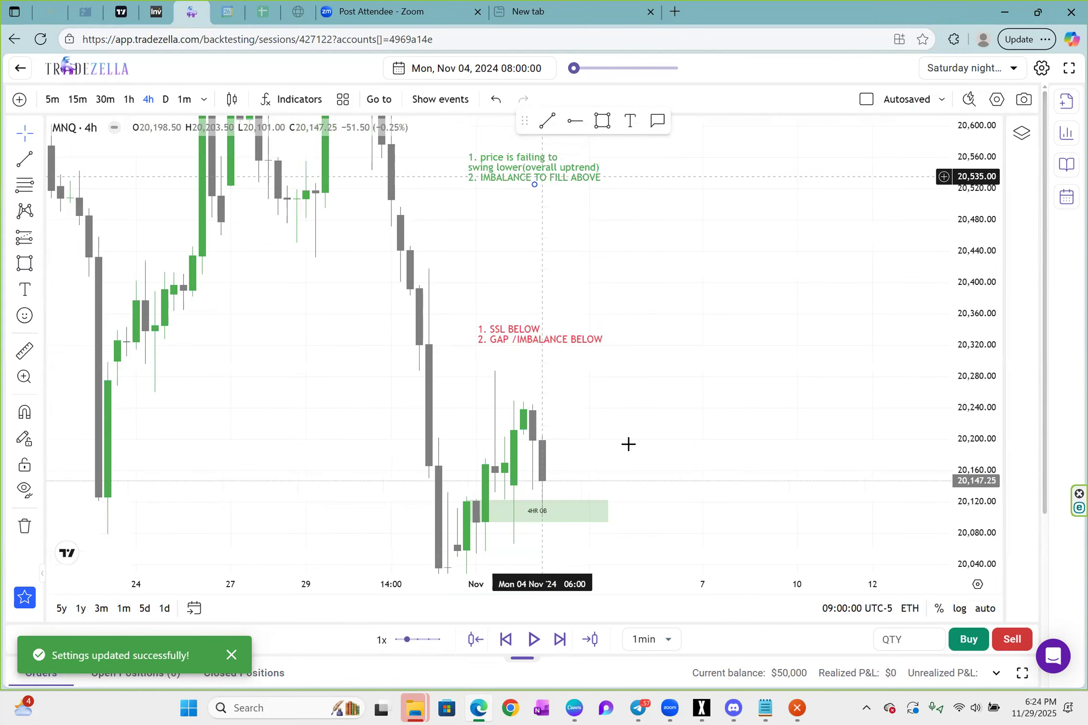
drag(658, 354, 664, 329)
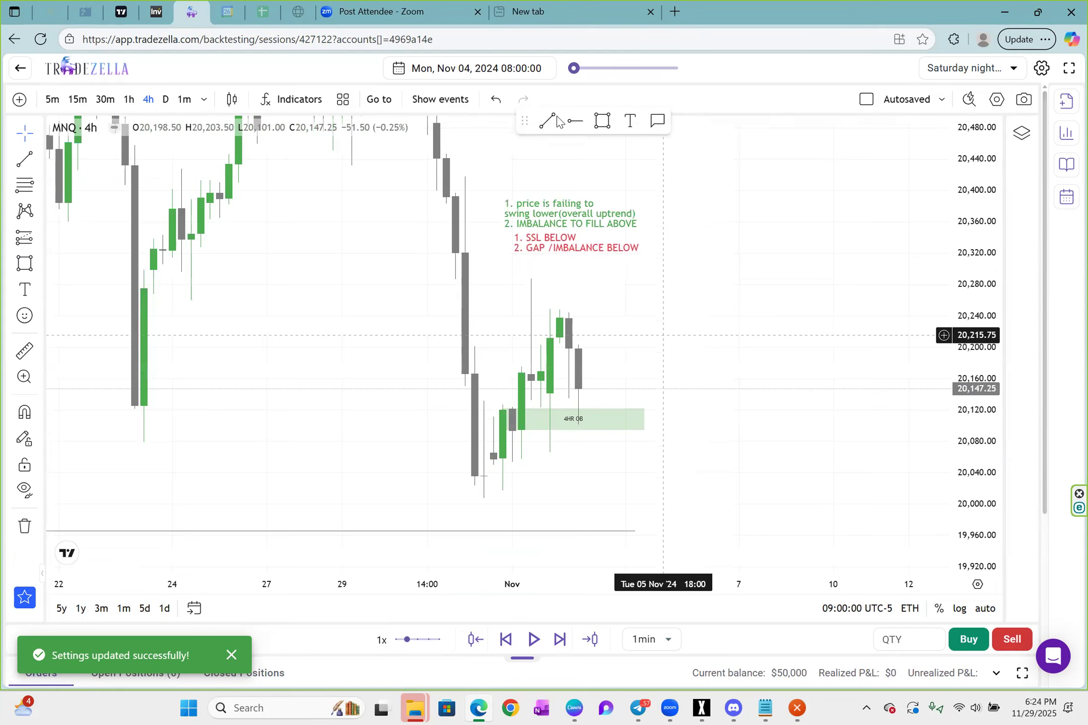
- Draw a horizontal trend line at about 20,241.50 over the recent highs, Nov 01 to Nov 04 '24, labeled "bsl(4hr)"
click(557, 121)
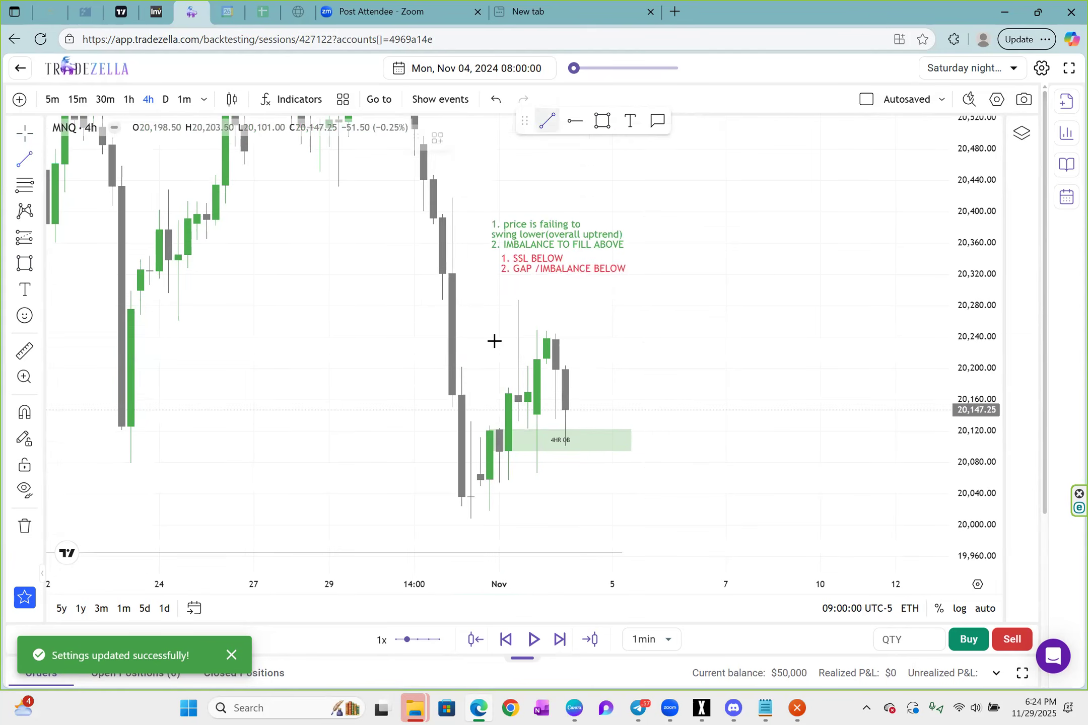
click(551, 335)
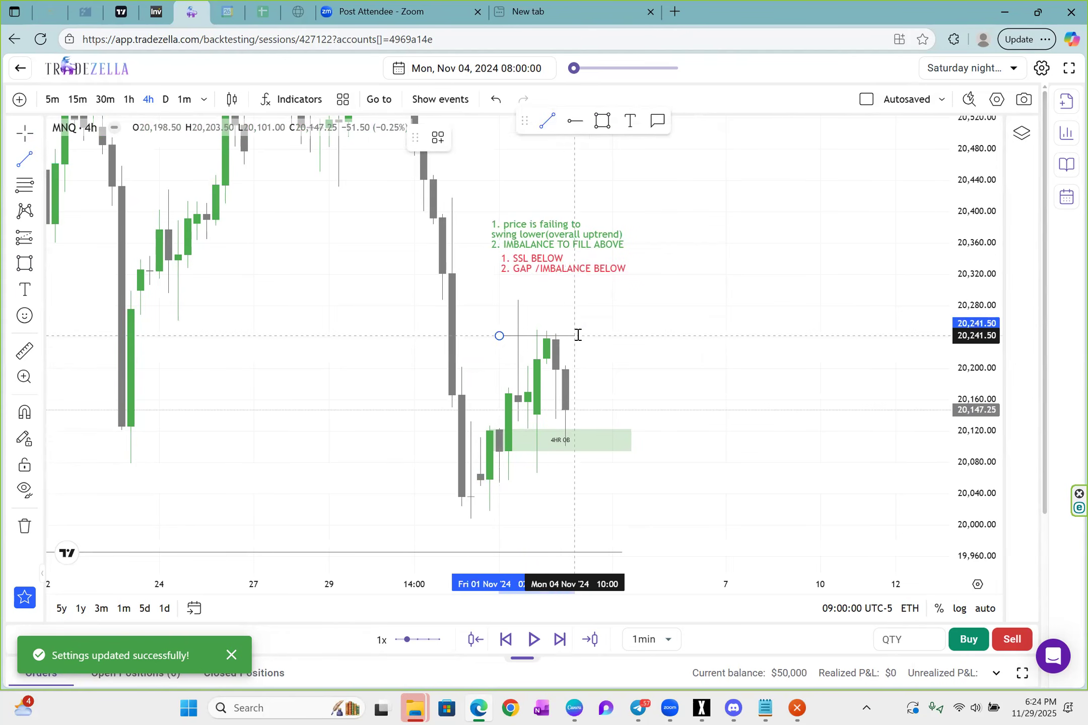
click(577, 335)
key(Caps_Lock)
text(bsl(4hr))
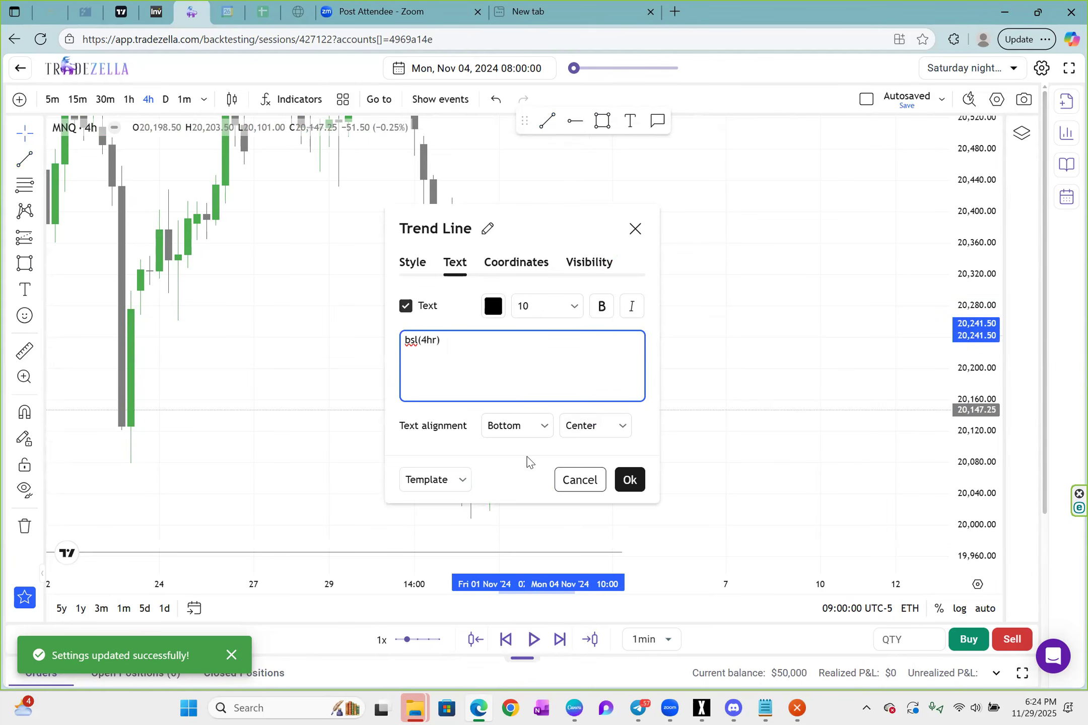
click(630, 480)
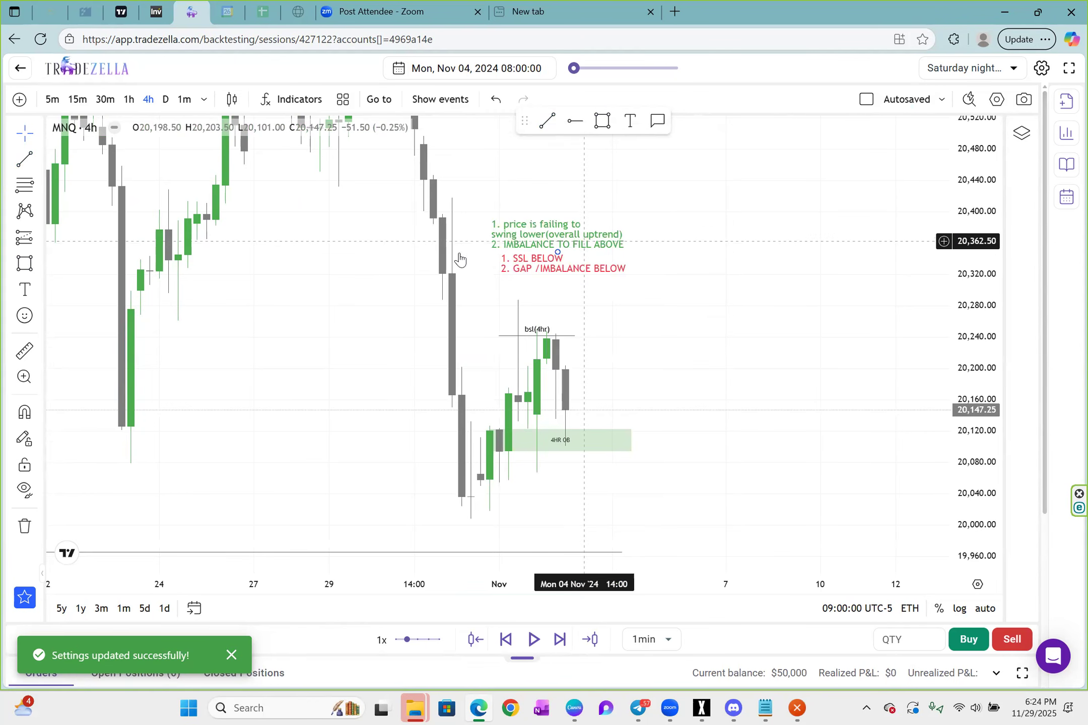
- Shift both notes away from the falling candles and add the line "3. BSL ABOVE" to the green note
mouse_move(574, 275)
mouse_down()
mouse_move(683, 305)
mouse_move(661, 312)
mouse_up()
drag(585, 237, 632, 254)
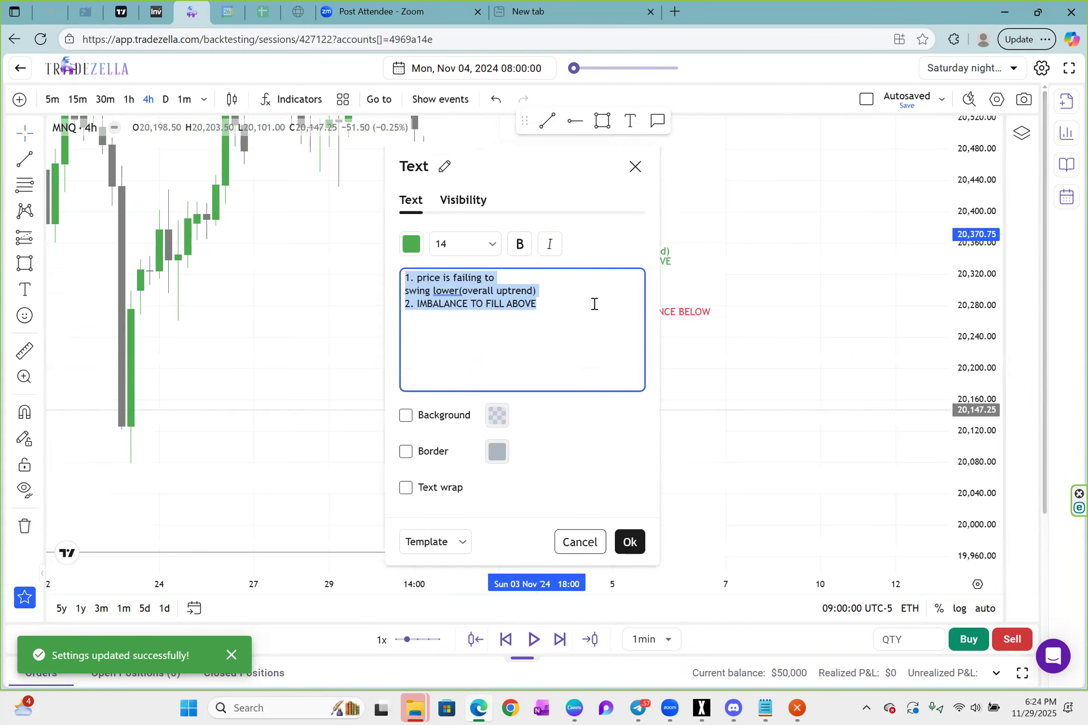
click(594, 305)
key(Return)
text(3. bsl)
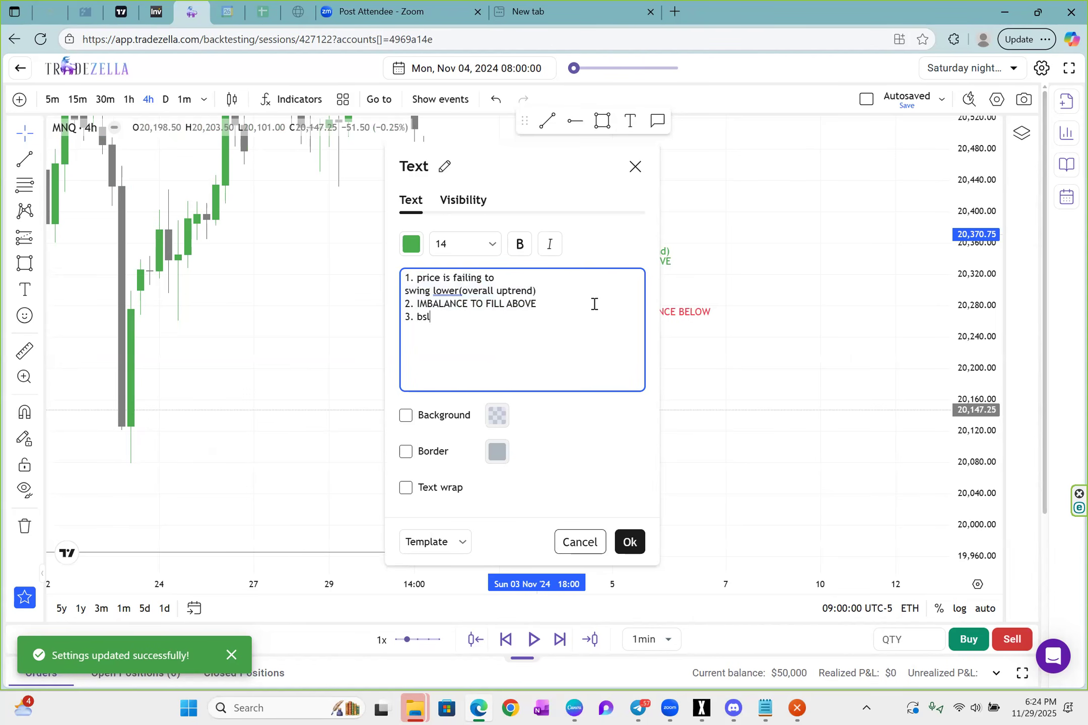
key(BackSpace)
key(BackSpace)
key(BackSpace)
key(Caps_Lock)
text(BSL ABOVE)
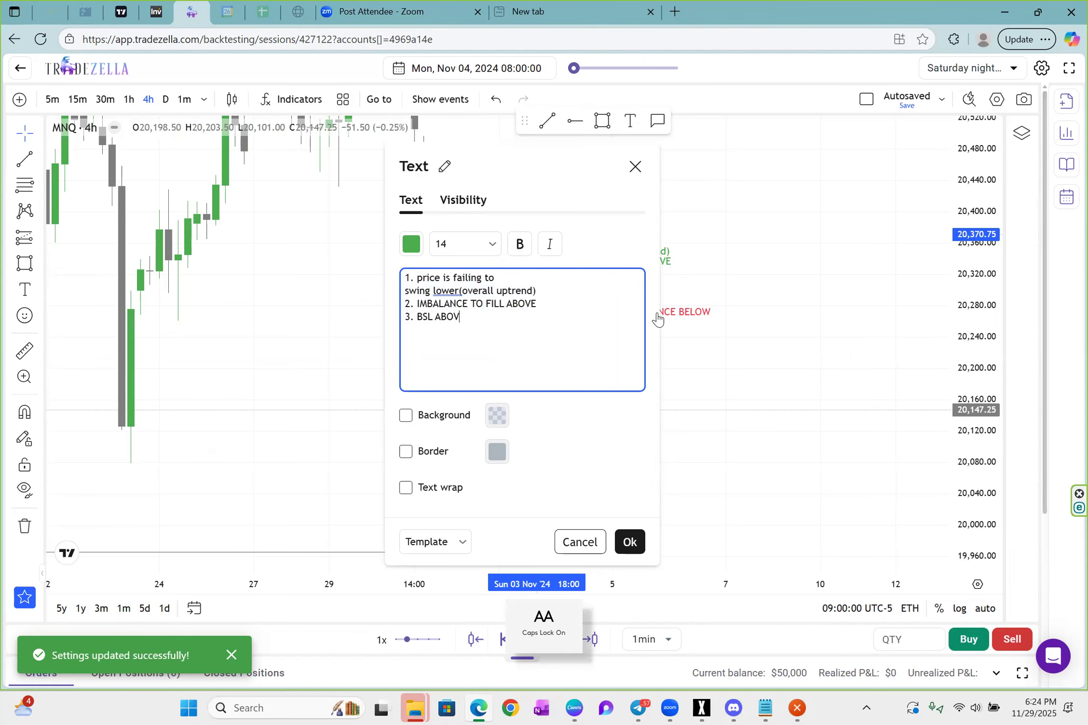
key(Escape)
drag(603, 318, 564, 300)
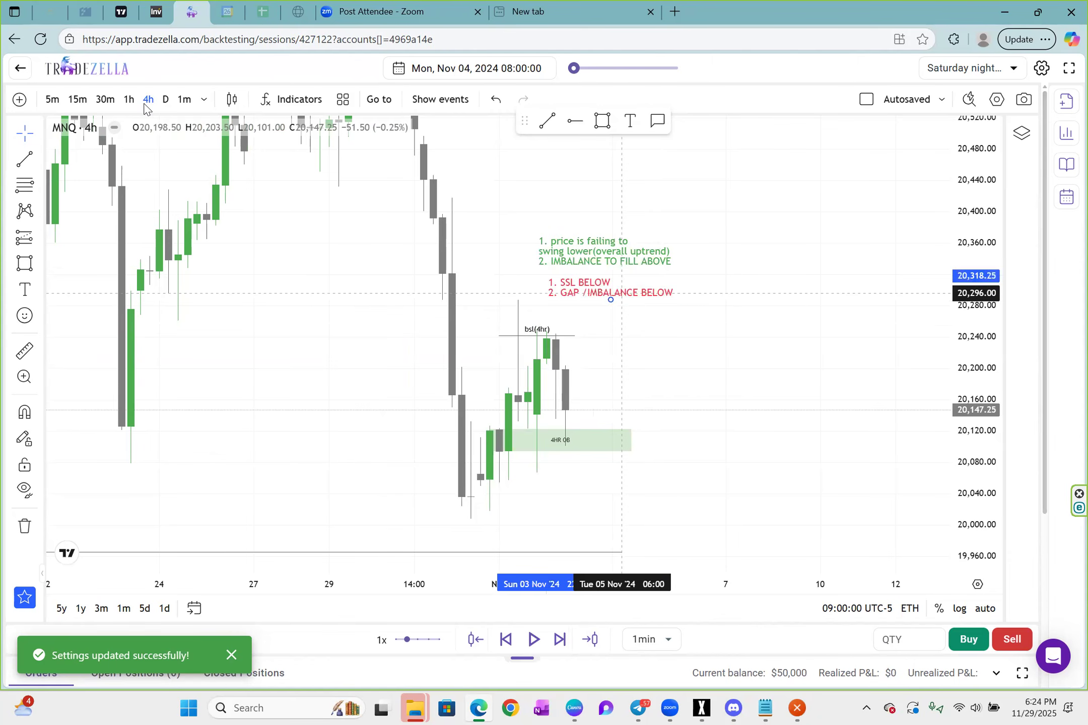
- Switch to the 1-hour timeframe and move the "4HR OB" rectangle to about 20,122–20,150.50, starting Nov 03 '24 at 19:00
click(130, 100)
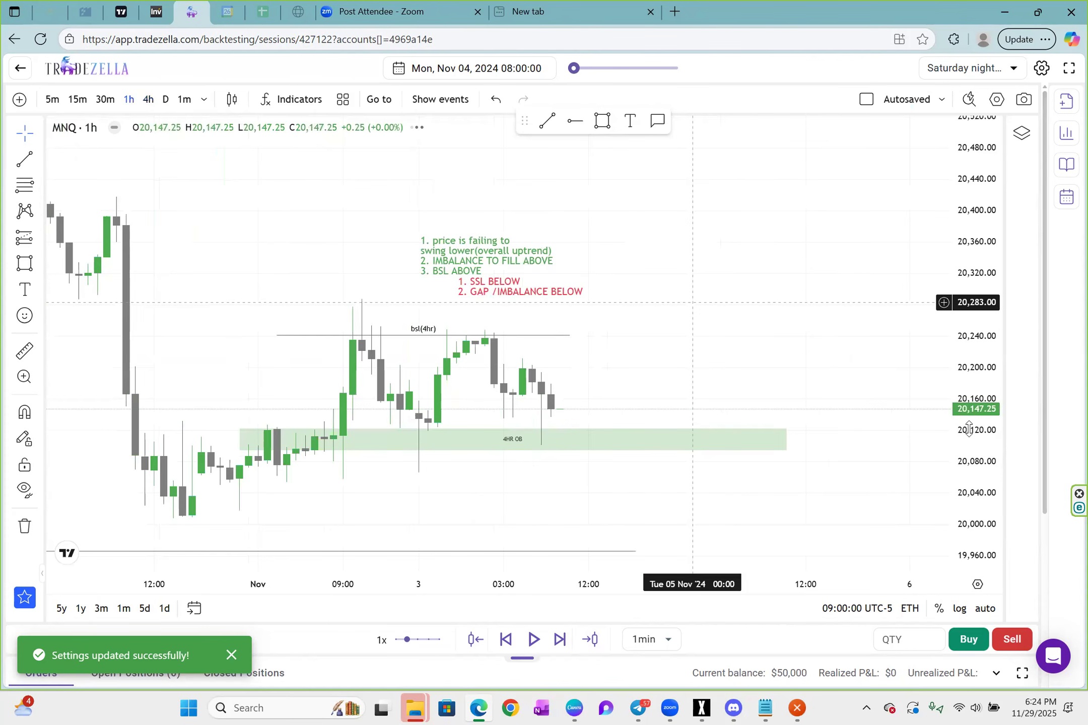
drag(687, 409, 630, 410)
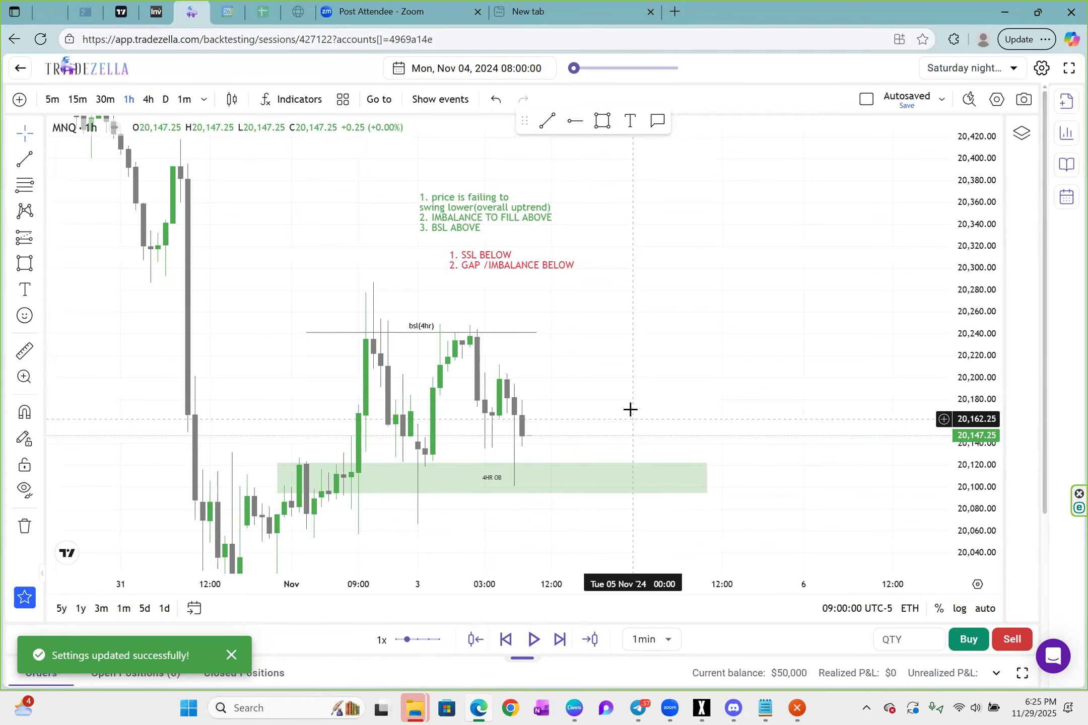
scroll(338, 471, down, 1)
drag(392, 476, 525, 439)
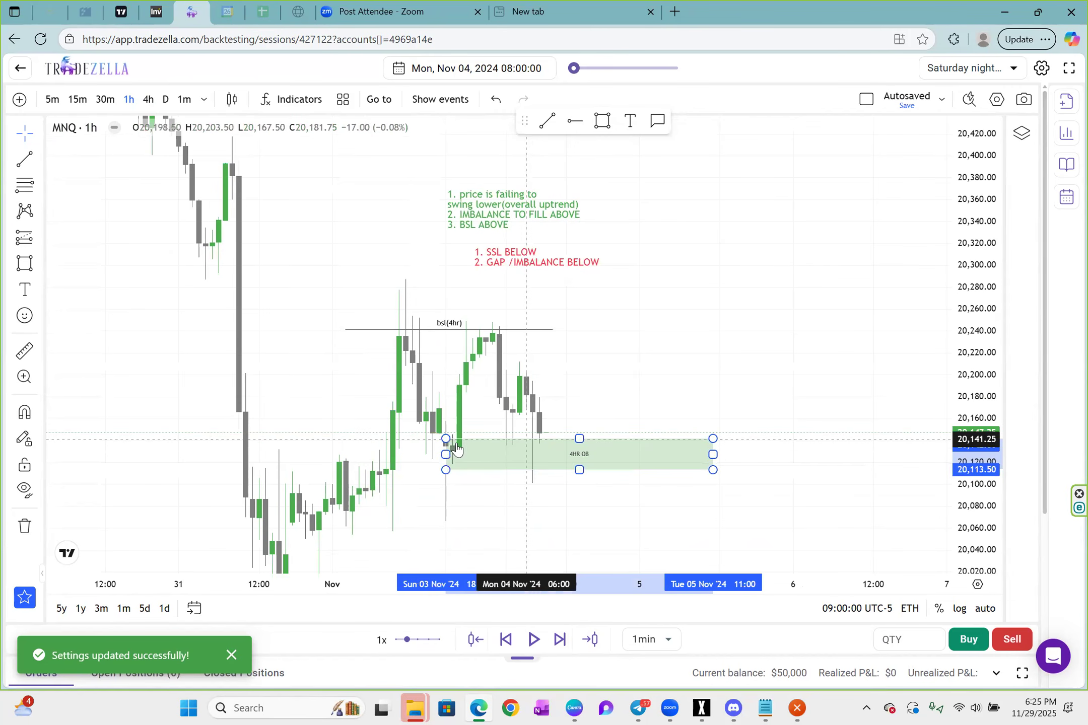
drag(453, 444, 453, 440)
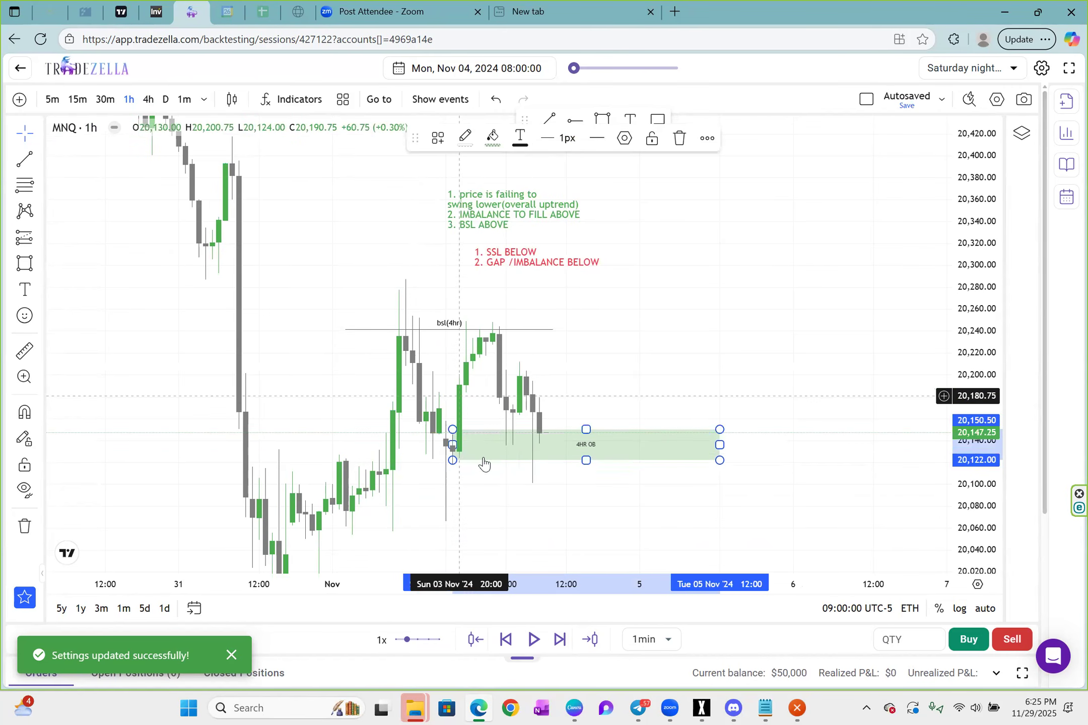
click(504, 486)
drag(455, 444, 446, 445)
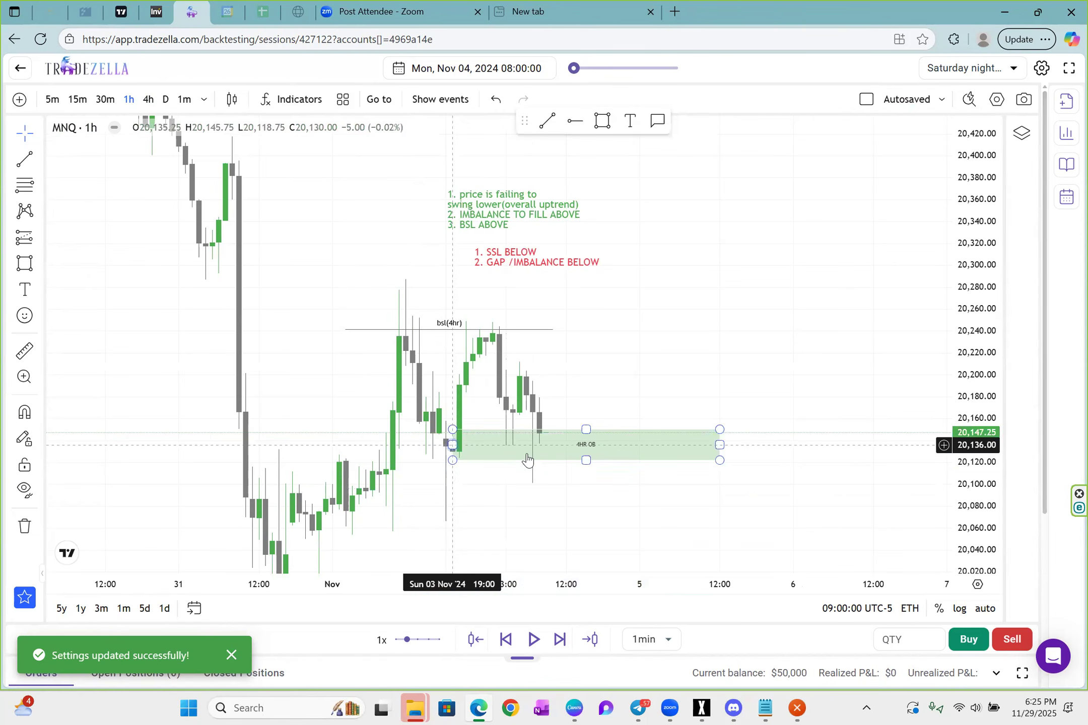
- Extend the order block rectangle down to 20,118 from Nov 03 '24 18:00, relabel it "1HR OB", and trim its upper edge and end date
drag(581, 461, 579, 465)
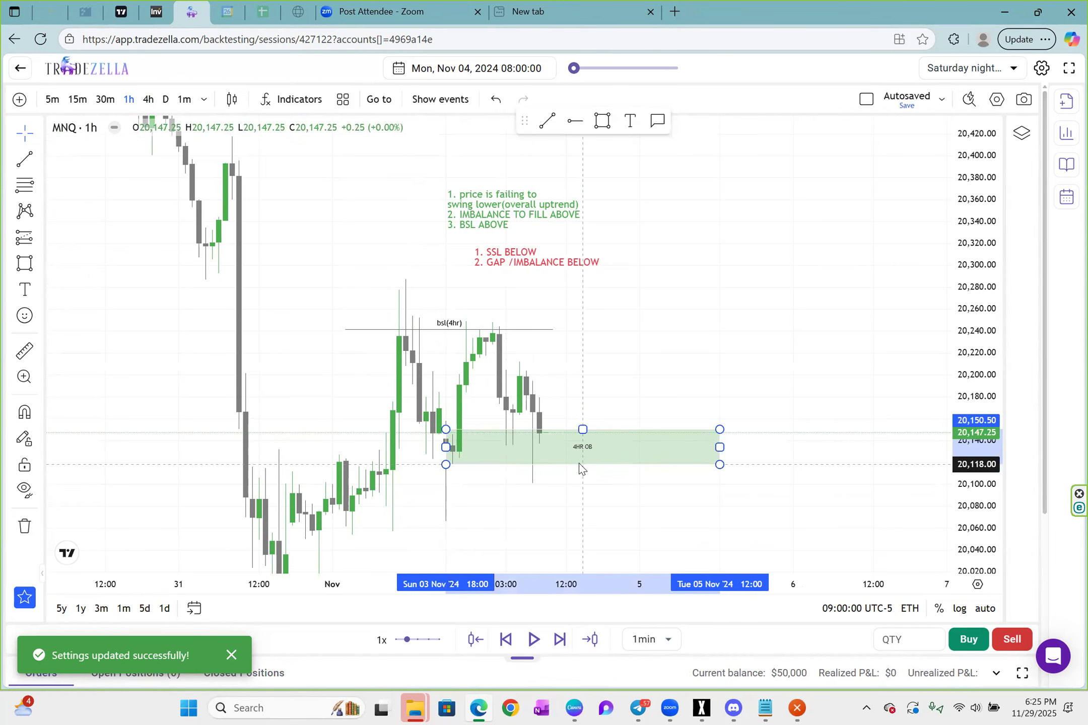
double_click(579, 466)
text(1HR OB)
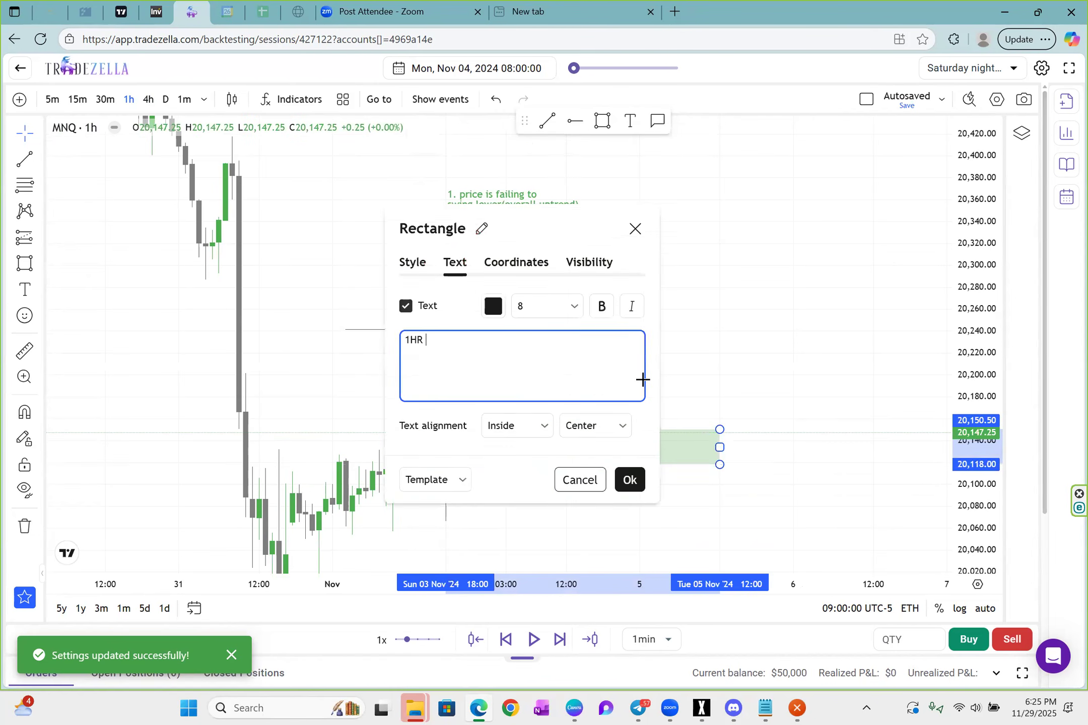
click(629, 479)
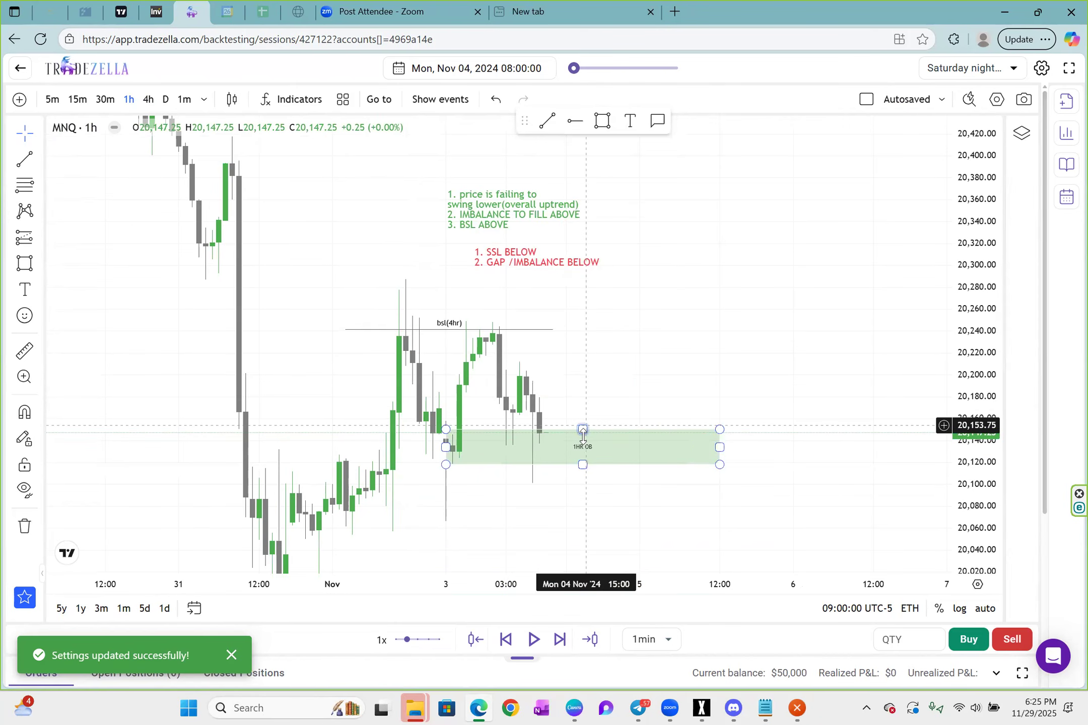
drag(583, 429, 583, 434)
drag(720, 450, 630, 453)
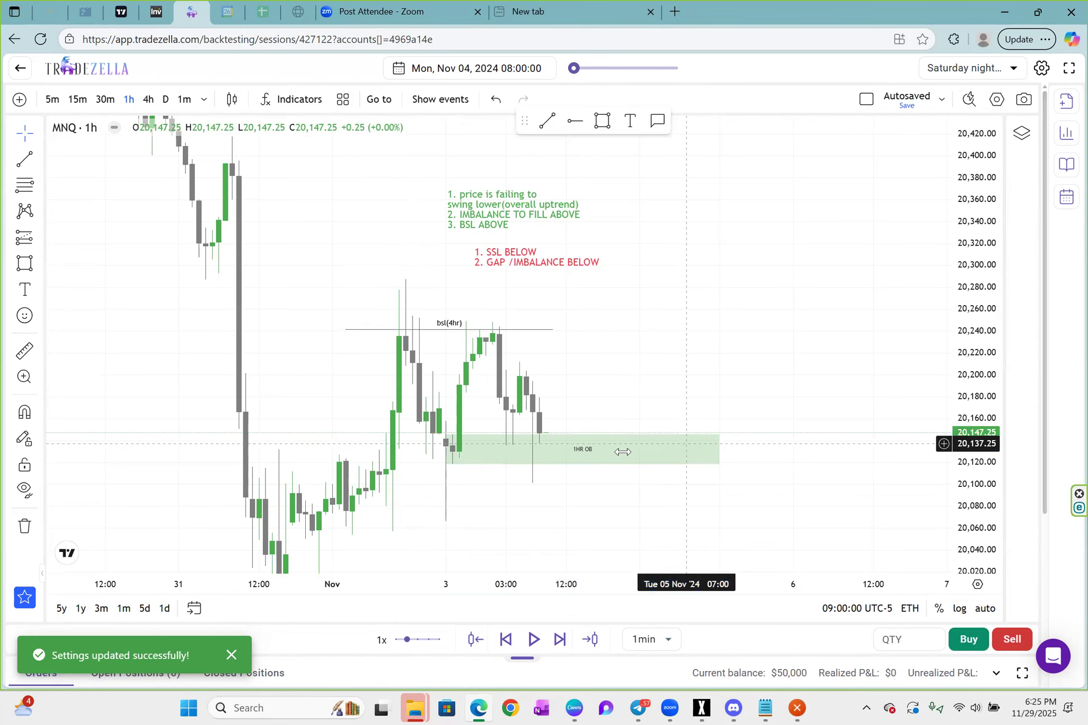
- Switch to the 30-minute timeframe and draw a horizontal trend line at about 20,128.25 from Nov 01 10:00 to Nov 04 '24 09:30
scroll(746, 459, up, 1)
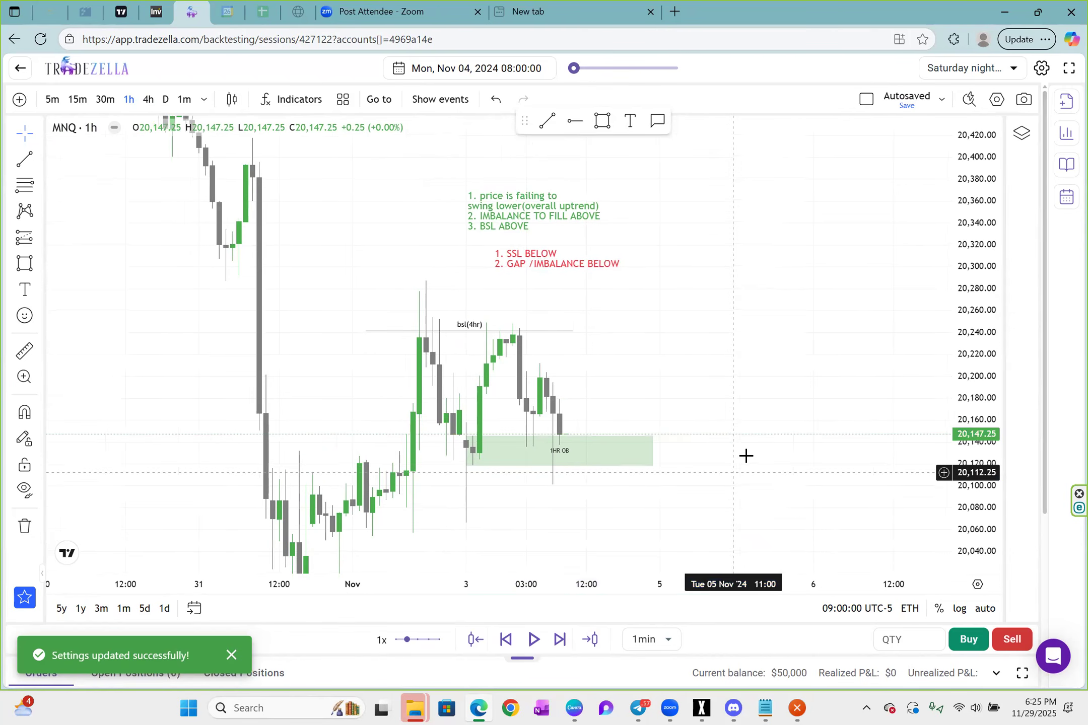
scroll(772, 452, up, 1)
scroll(761, 468, down, 1)
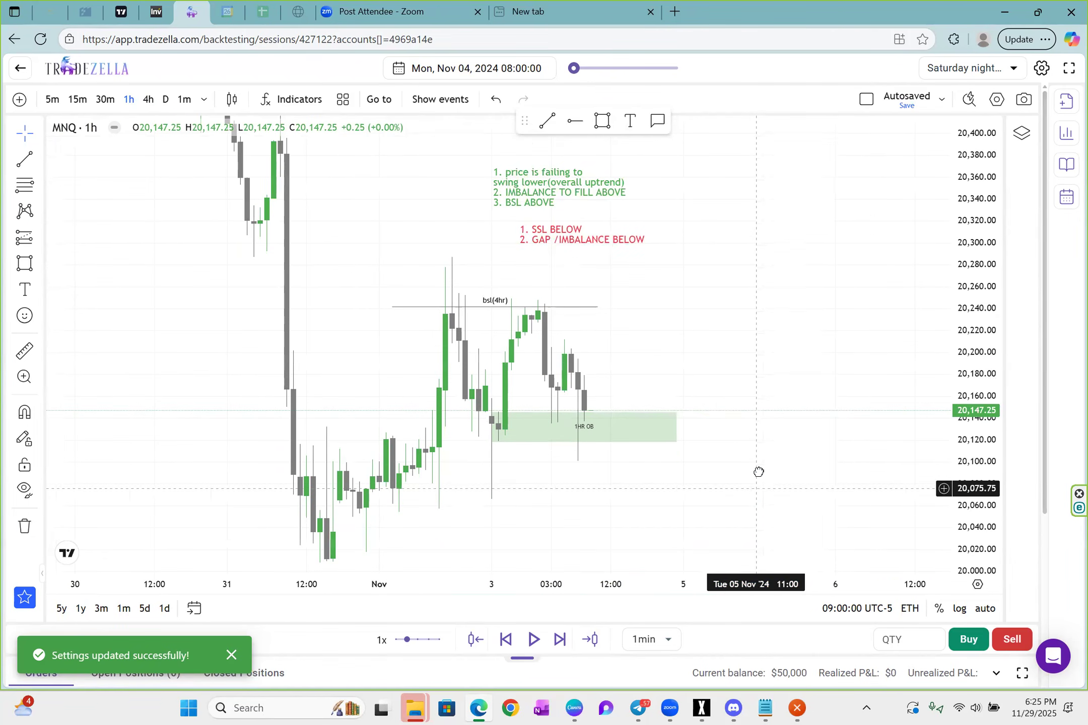
drag(558, 238, 546, 253)
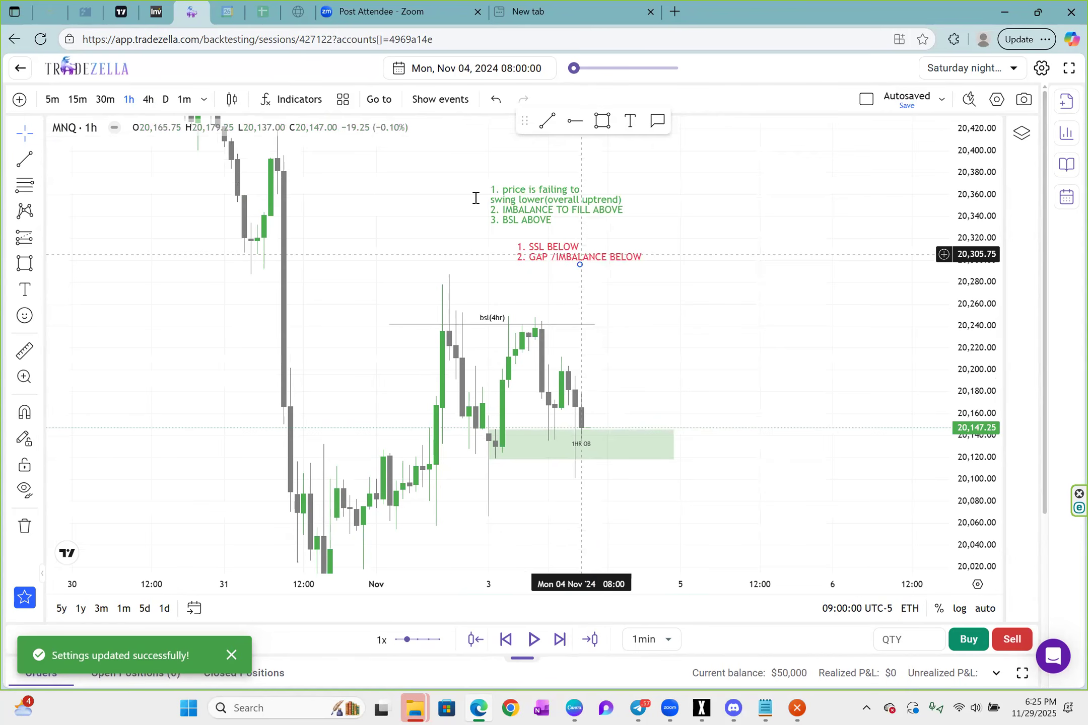
click(112, 103)
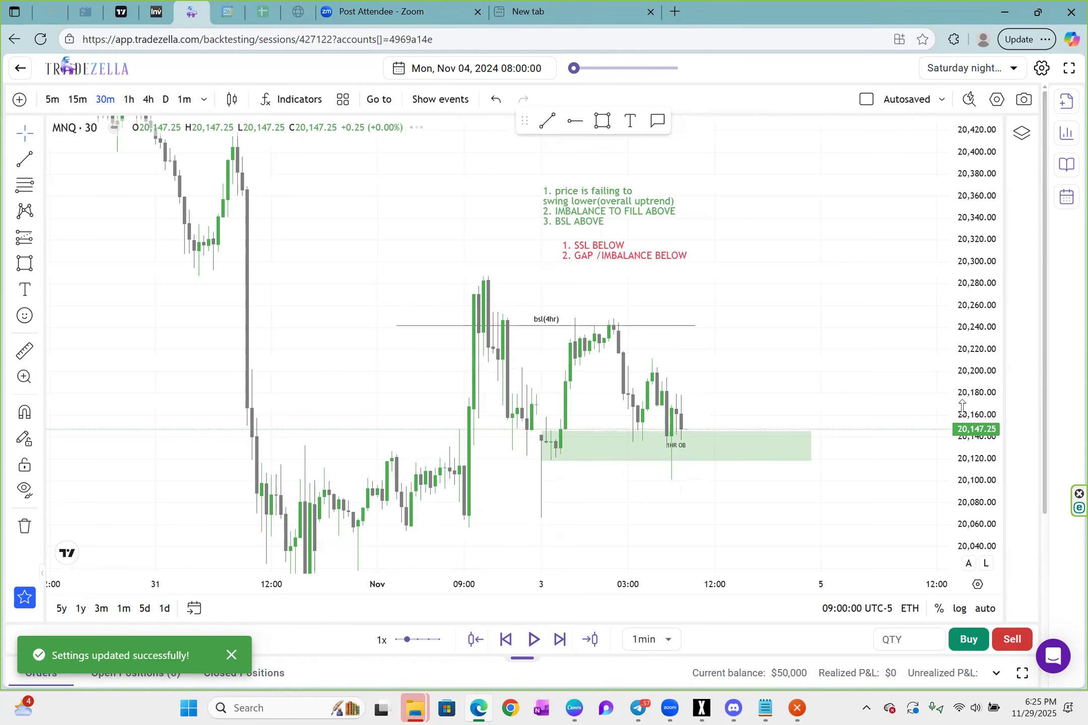
scroll(962, 408, up, 1)
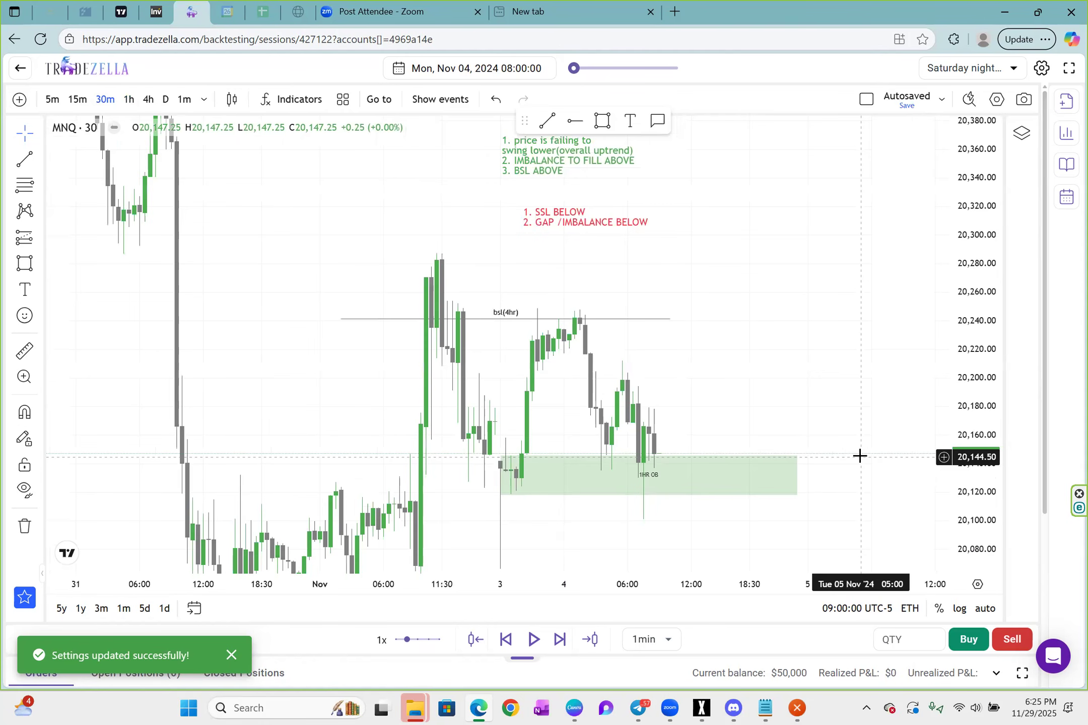
click(554, 124)
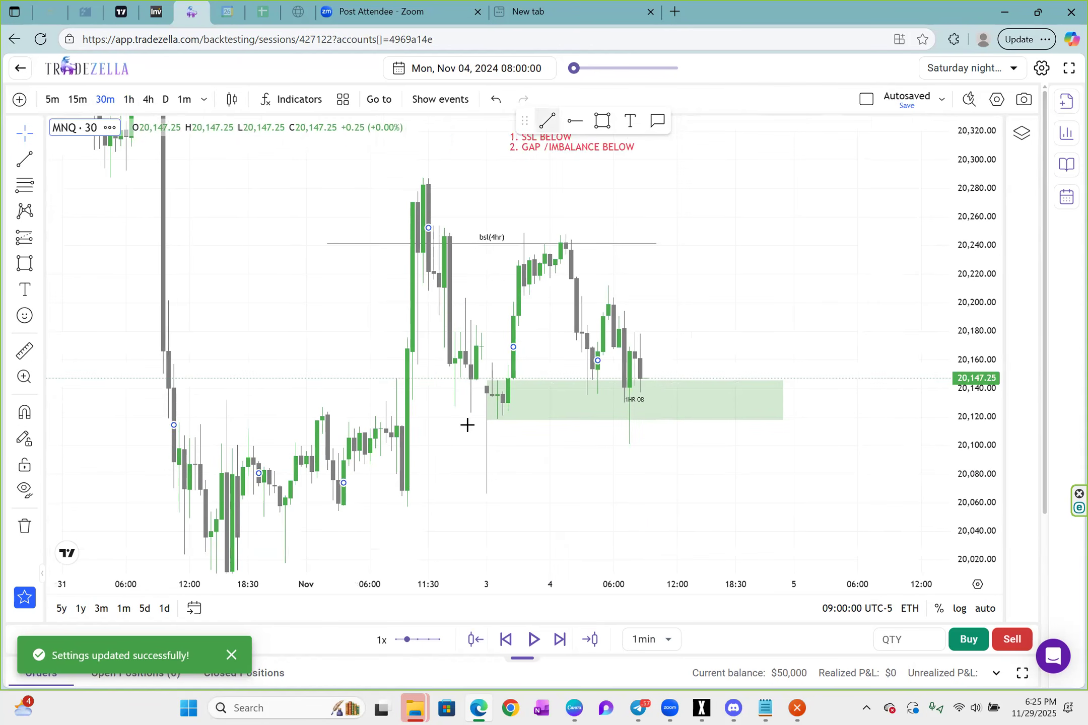
click(413, 405)
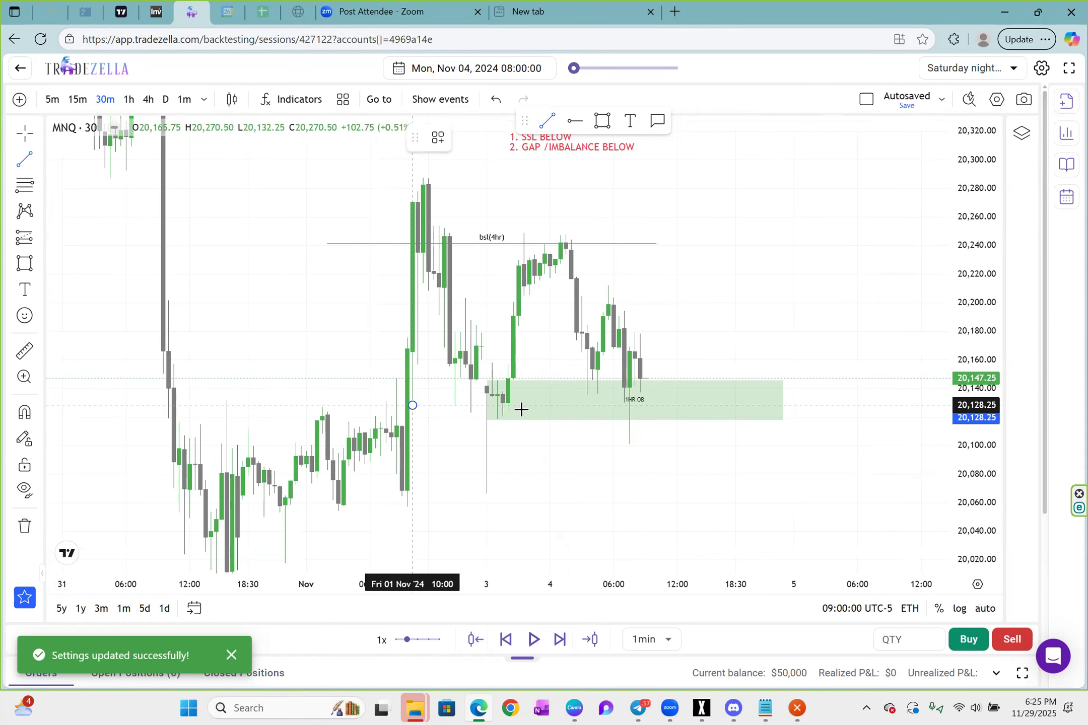
click(651, 406)
- Label the new trend line "ssl(30)" with the text aligned below the line
key(Caps_Lock)
text(s)
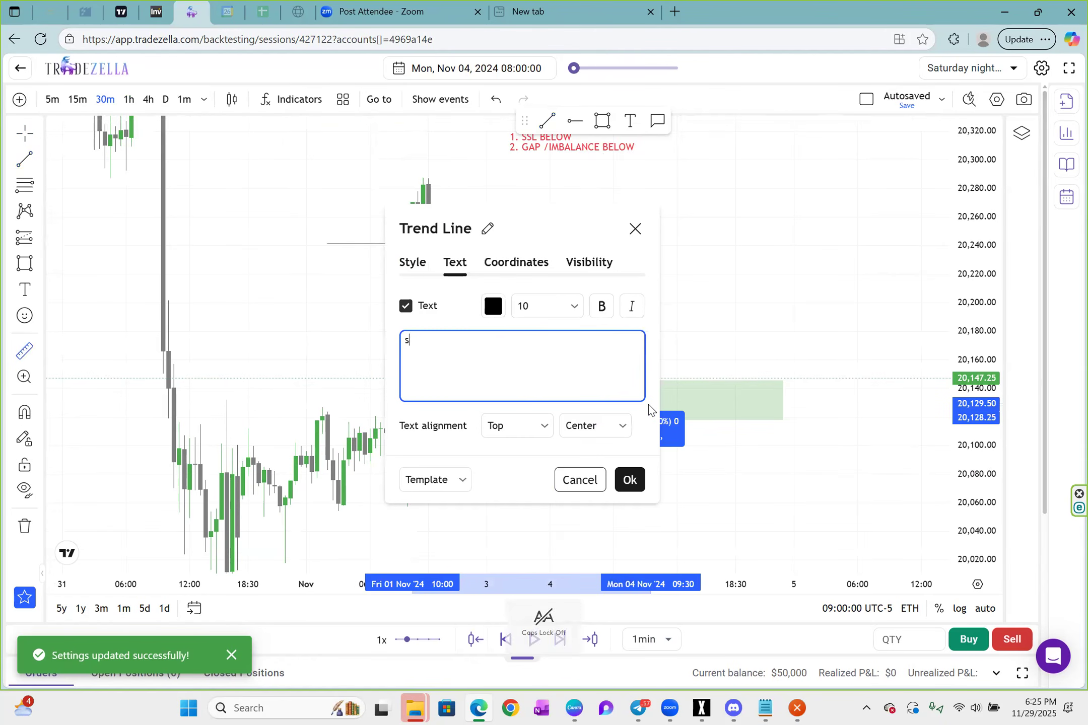
text(sl(30))
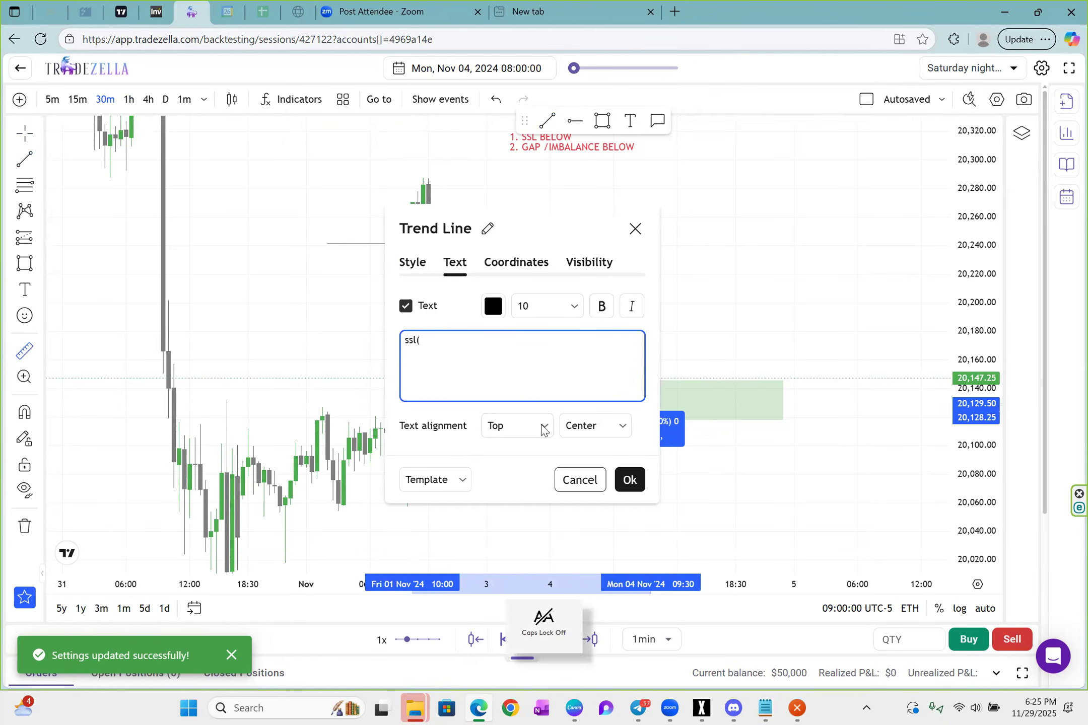
click(543, 428)
click(630, 480)
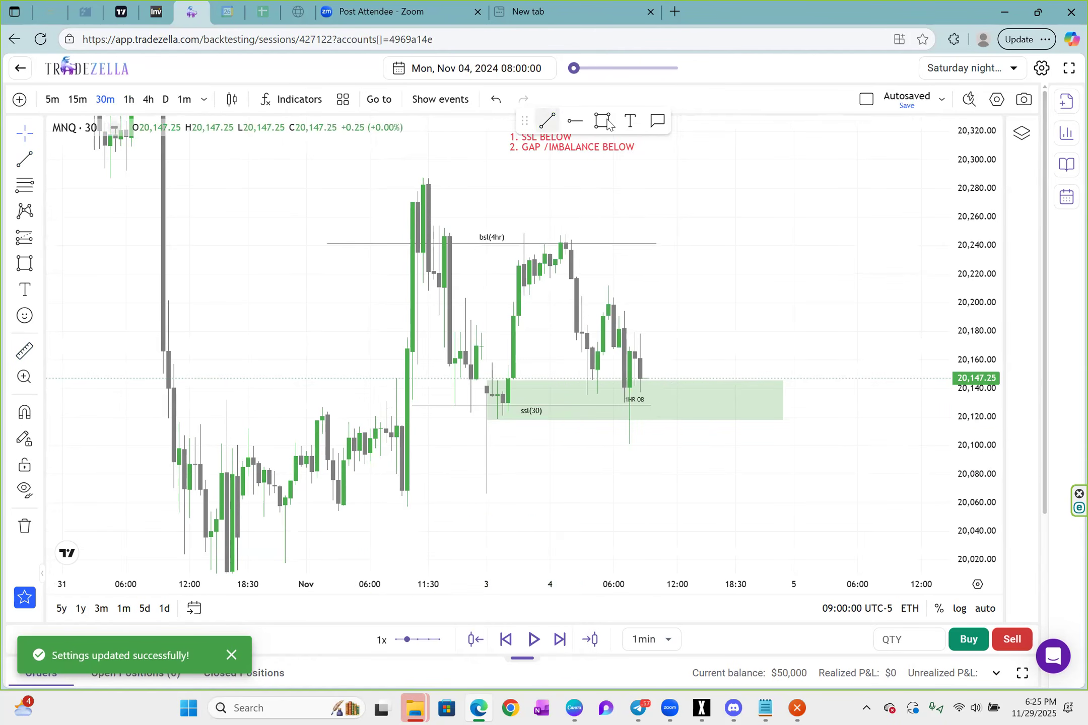
- Draw a rectangle at about 20,069.75–20,113.25 from Nov 01 08:00 to Nov 04 '24 15:30 and label it "30 ob"
click(392, 427)
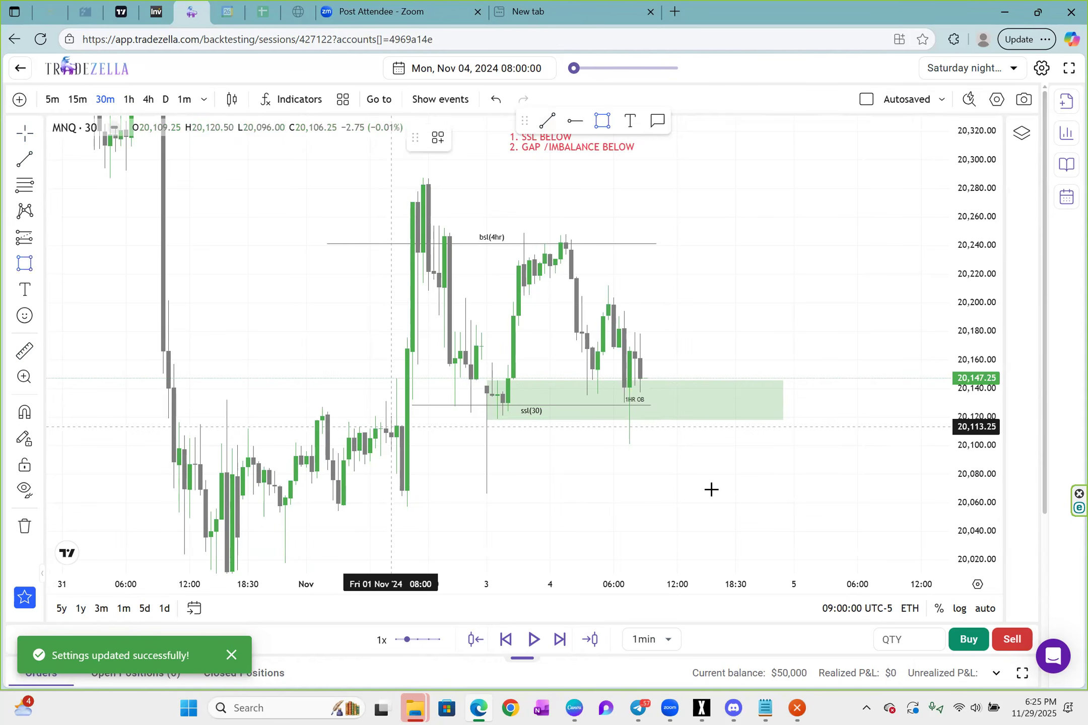
click(705, 488)
click(714, 489)
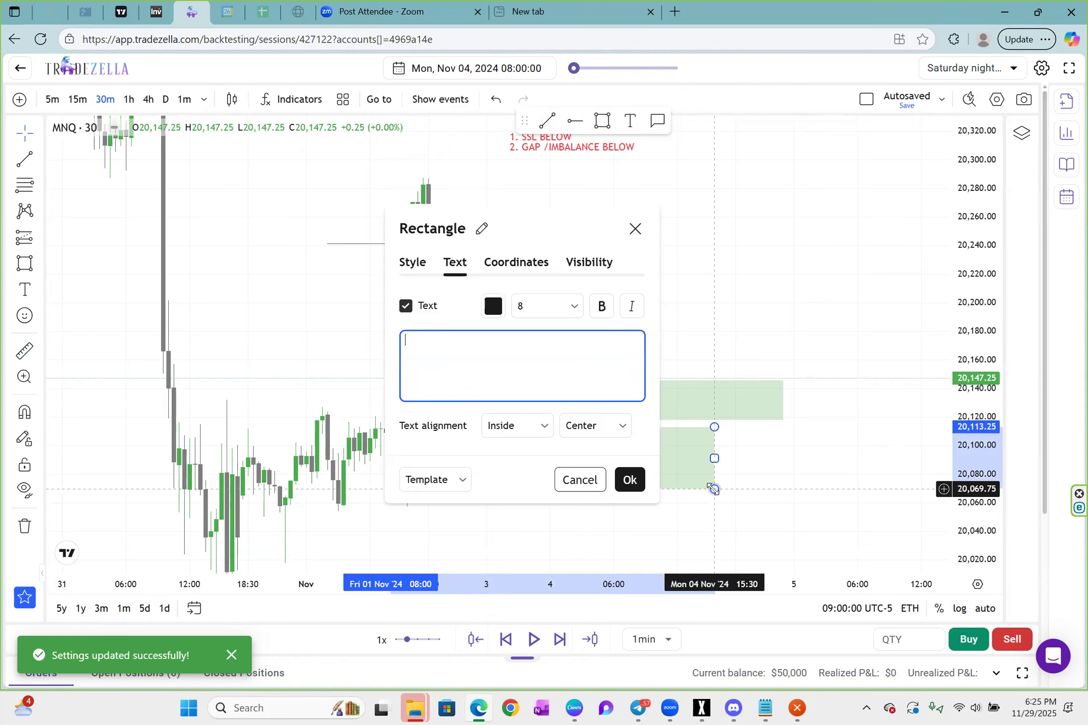
text(30 ob)
- Reduce the "30 ob" rectangle's background opacity to 8%
click(414, 271)
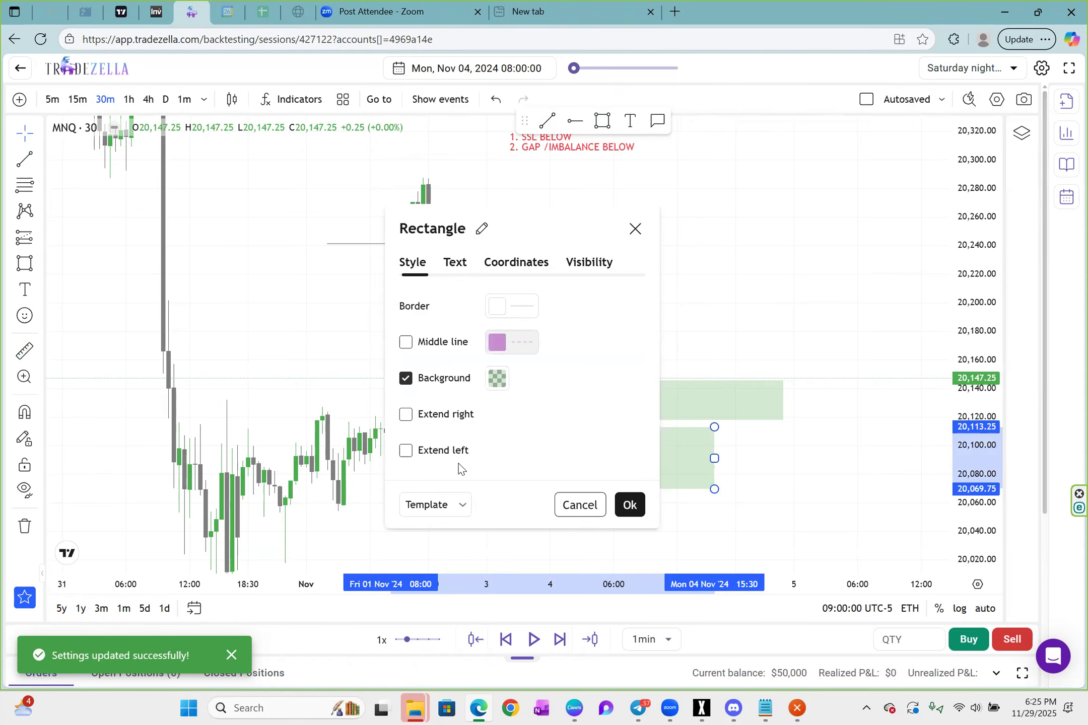
click(488, 384)
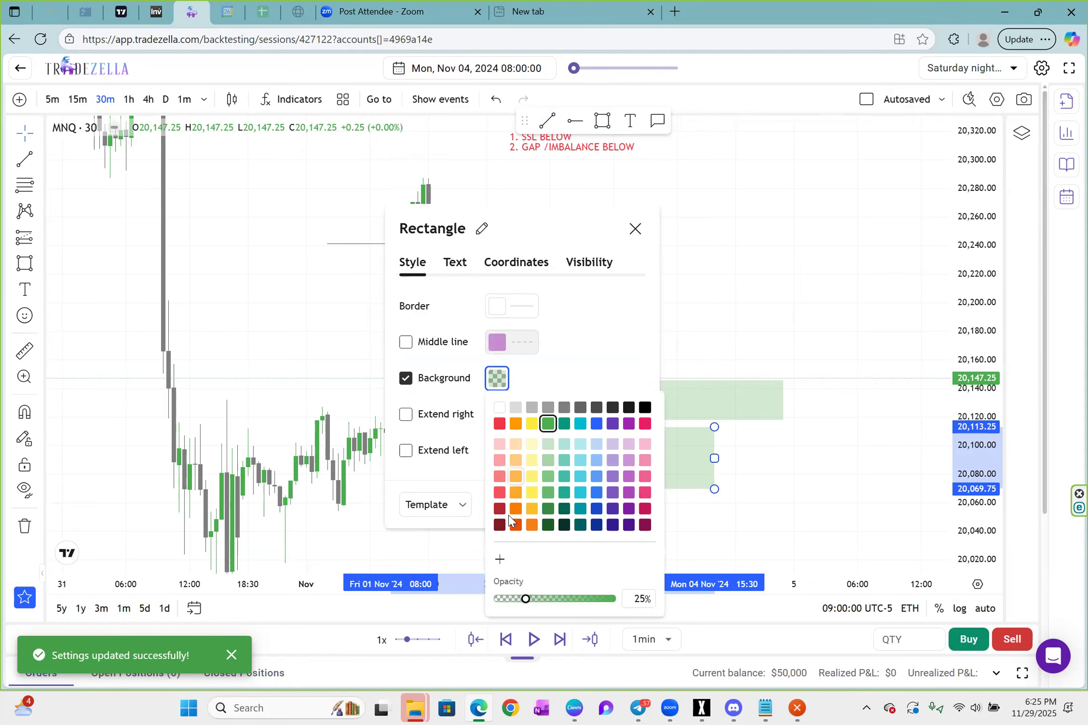
click(509, 599)
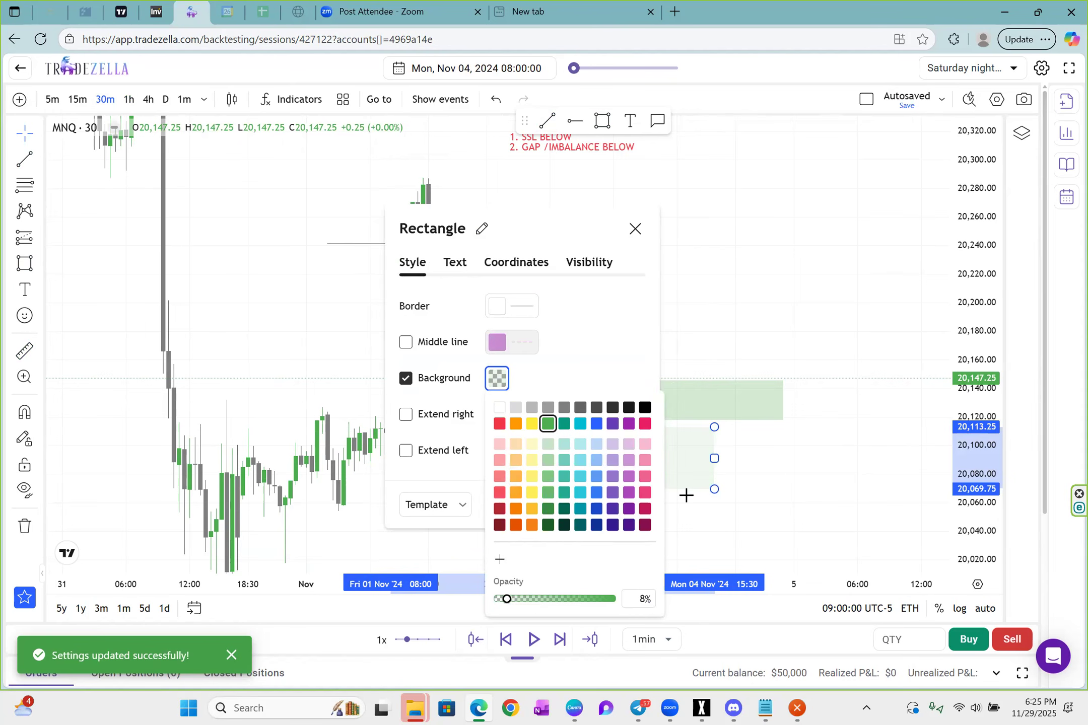
click(686, 495)
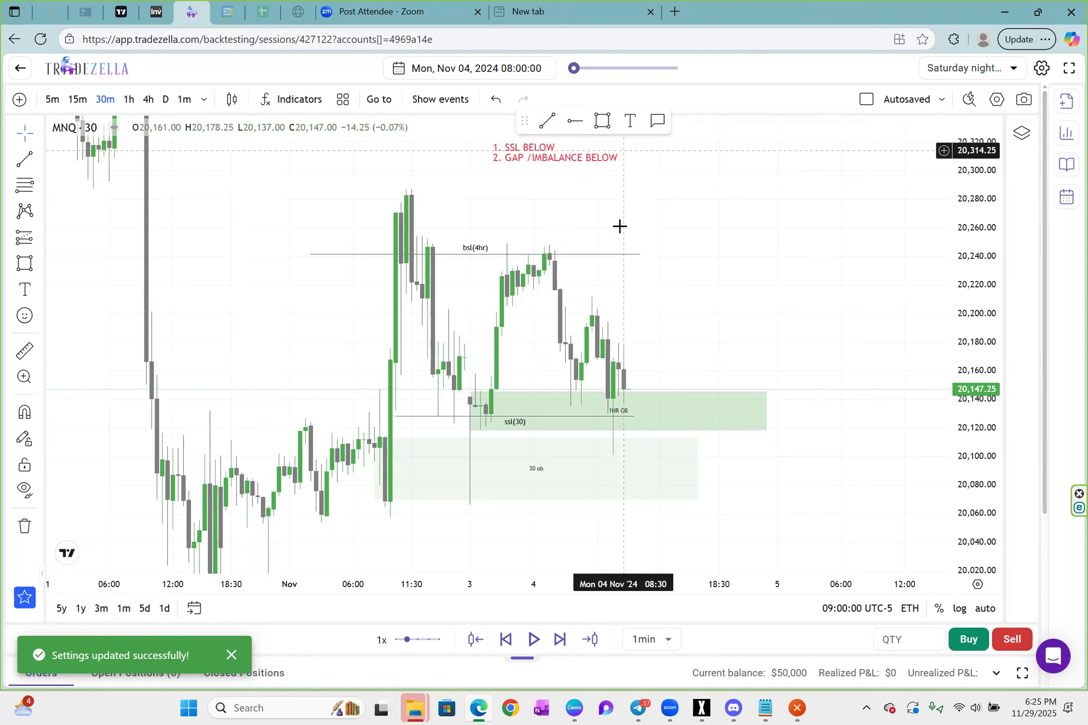
- Regroup the green and red notes above the latest 30-minute candles, with the red note just below the green one
drag(605, 219, 749, 347)
drag(565, 163, 676, 256)
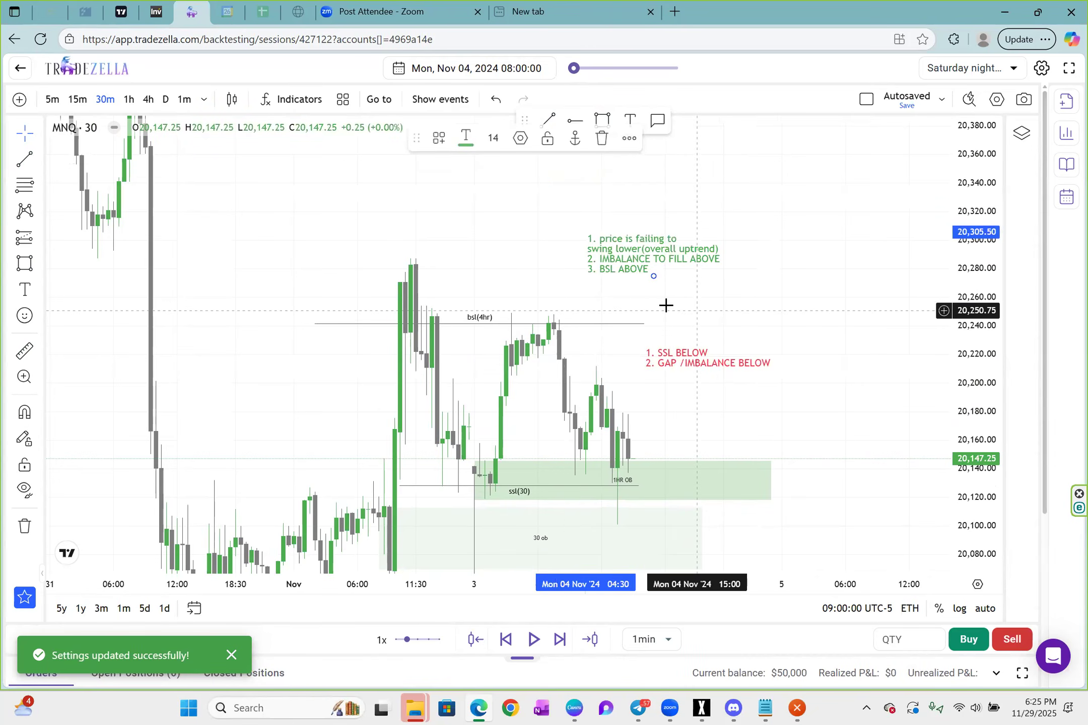
drag(666, 306, 599, 233)
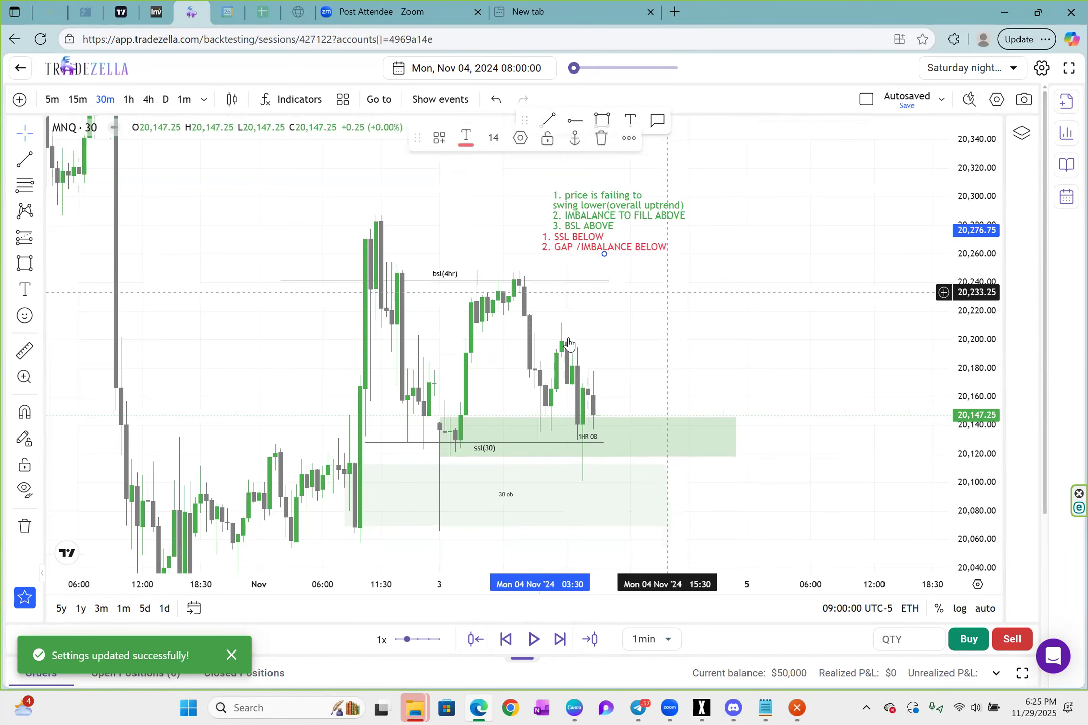
click(567, 284)
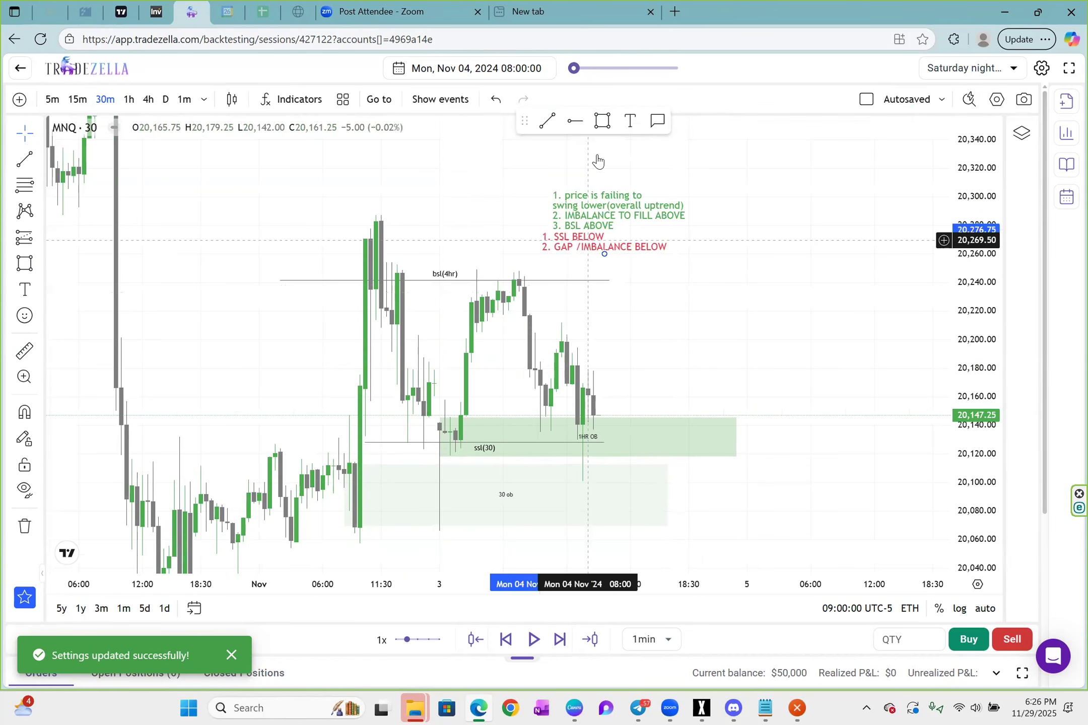
drag(588, 240, 603, 249)
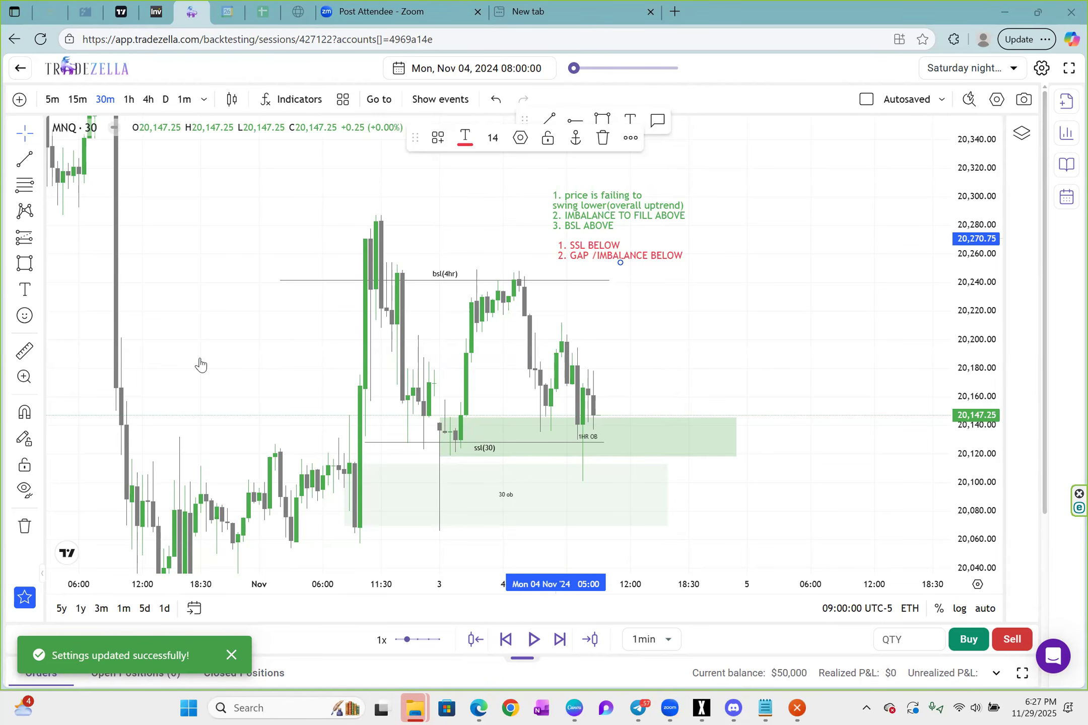
click(767, 346)
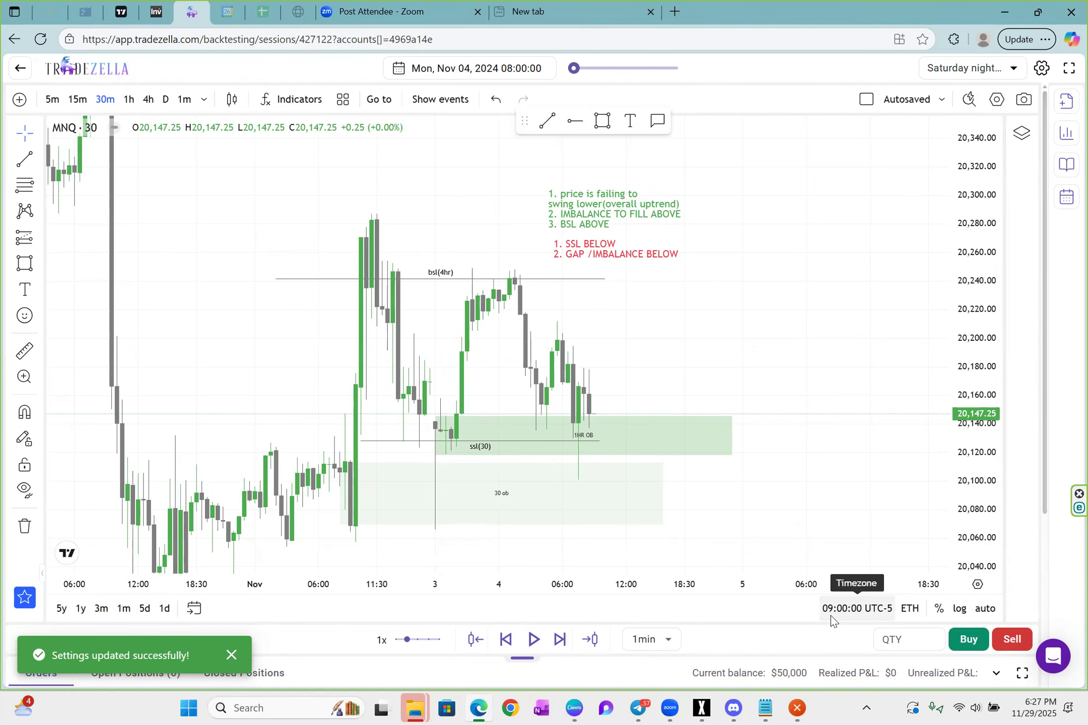
- Set the replay interval to 30sec
click(650, 641)
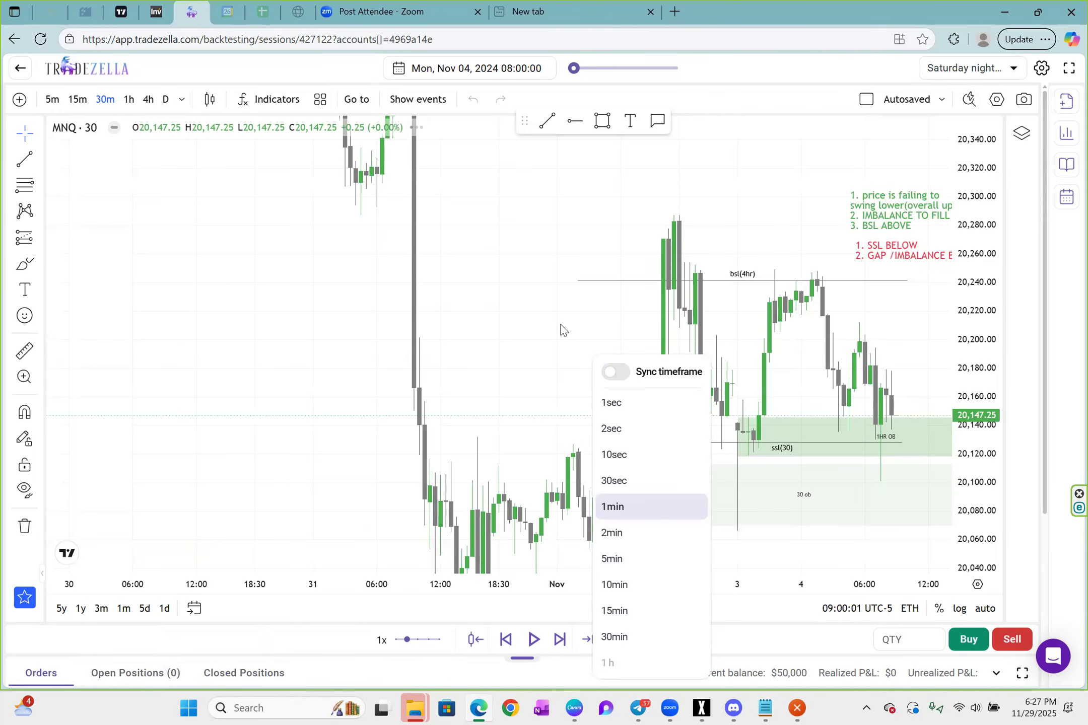
click(629, 512)
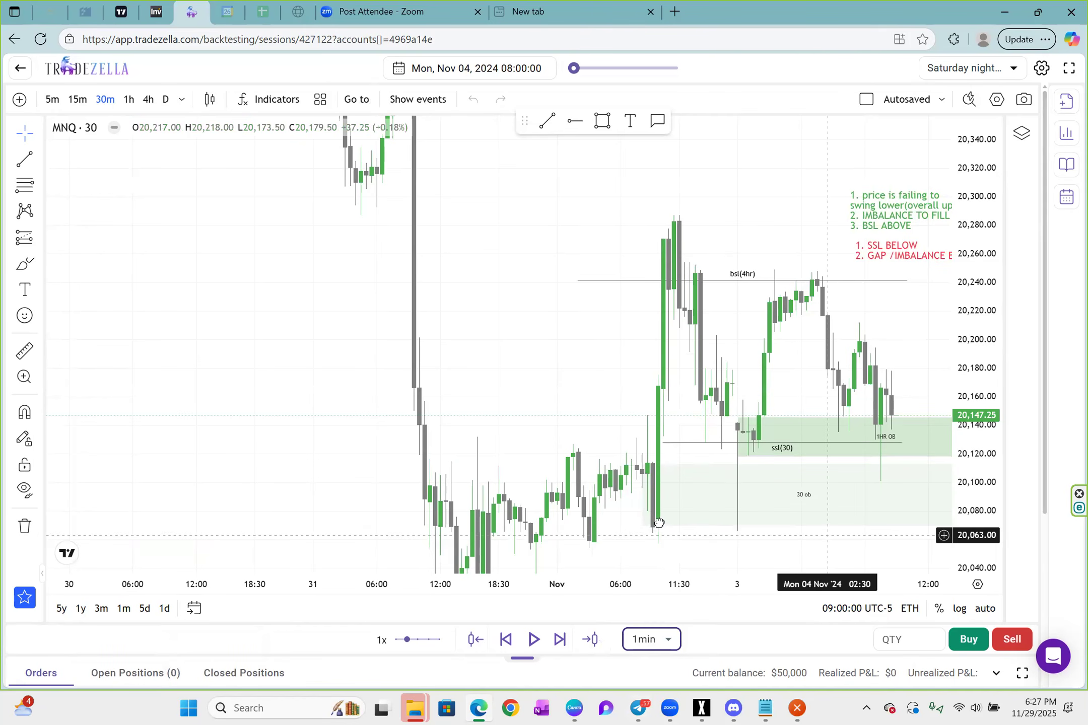
click(651, 648)
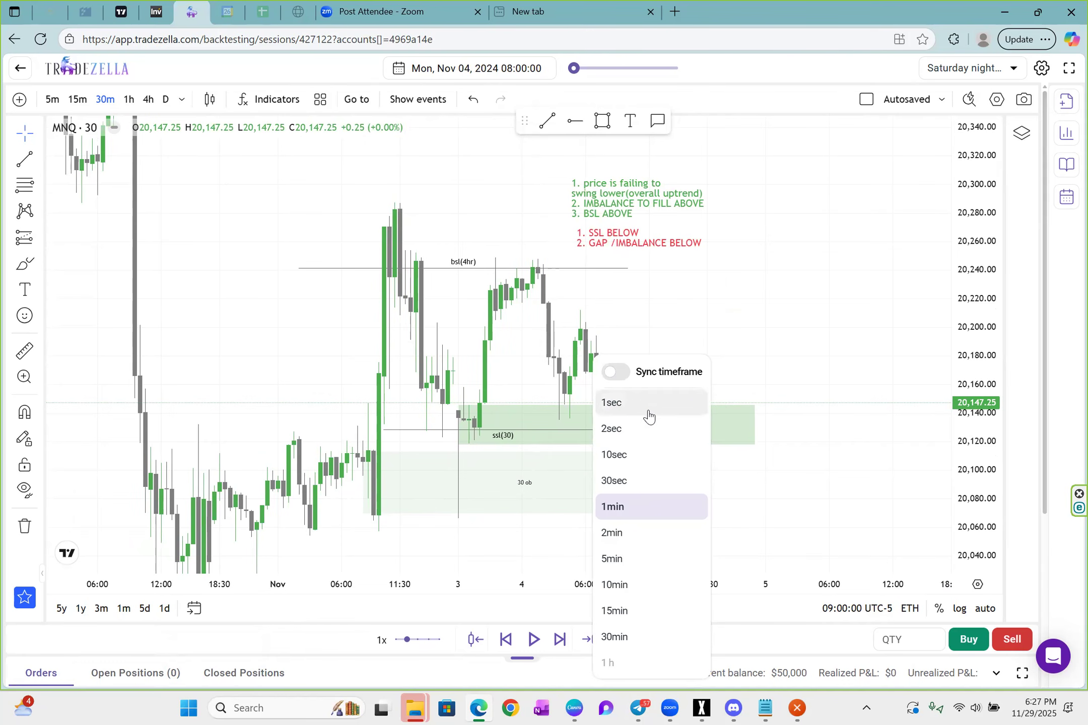
click(649, 485)
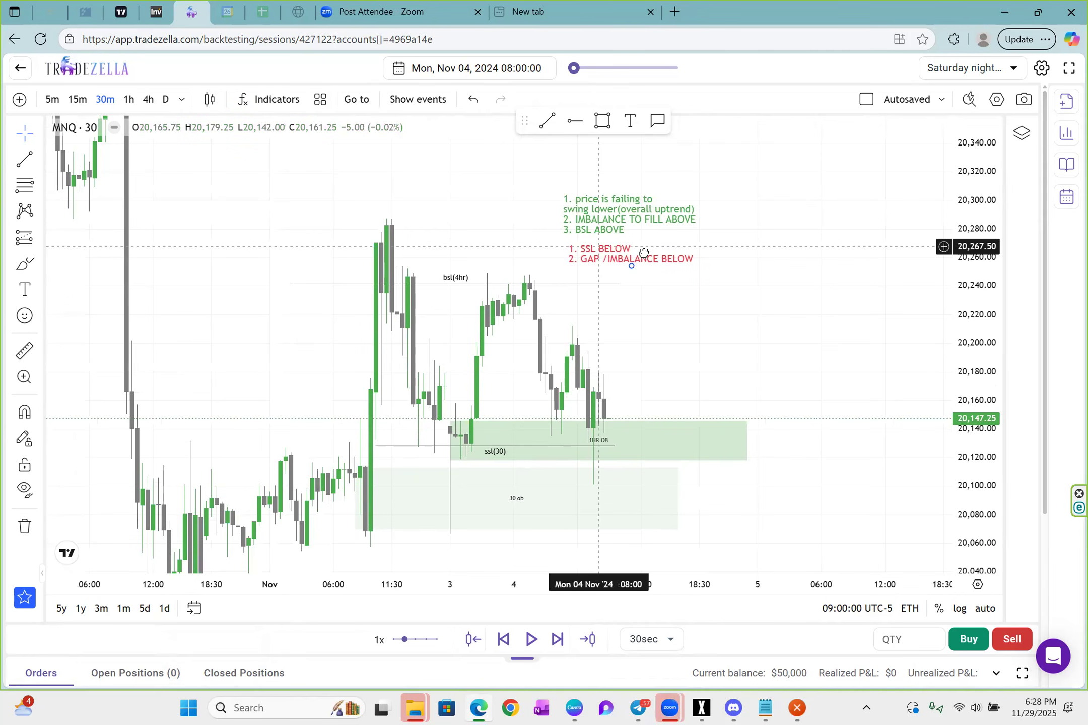
- Align the start of the red note's lines with the green note above it
drag(629, 247, 624, 246)
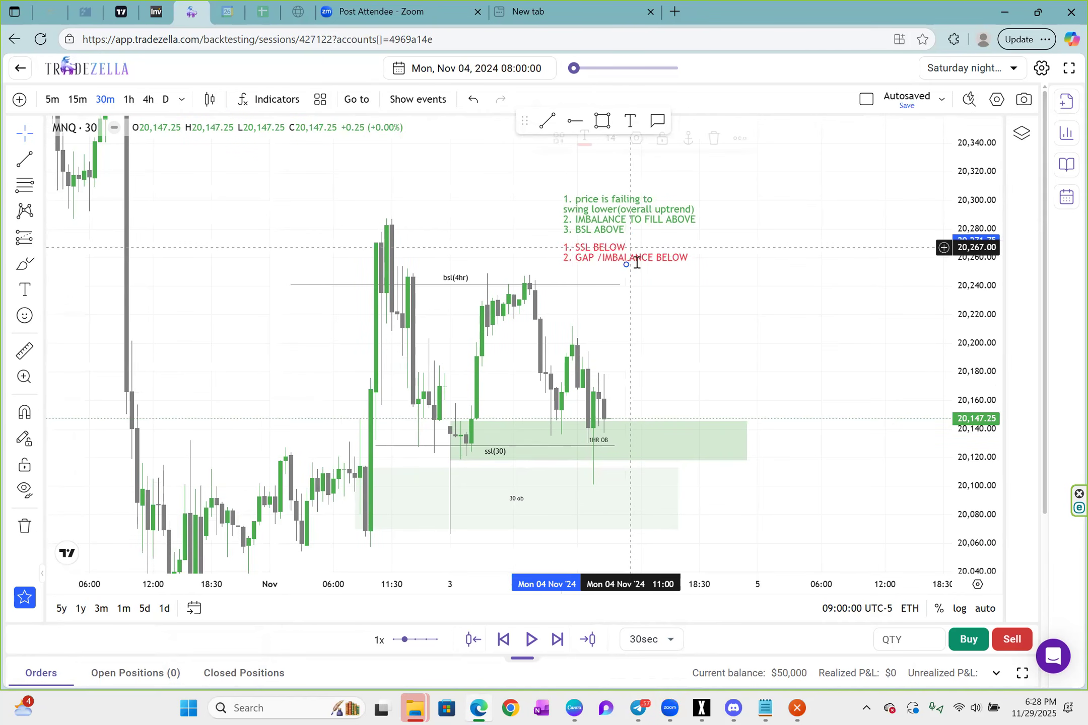
drag(590, 238, 590, 237)
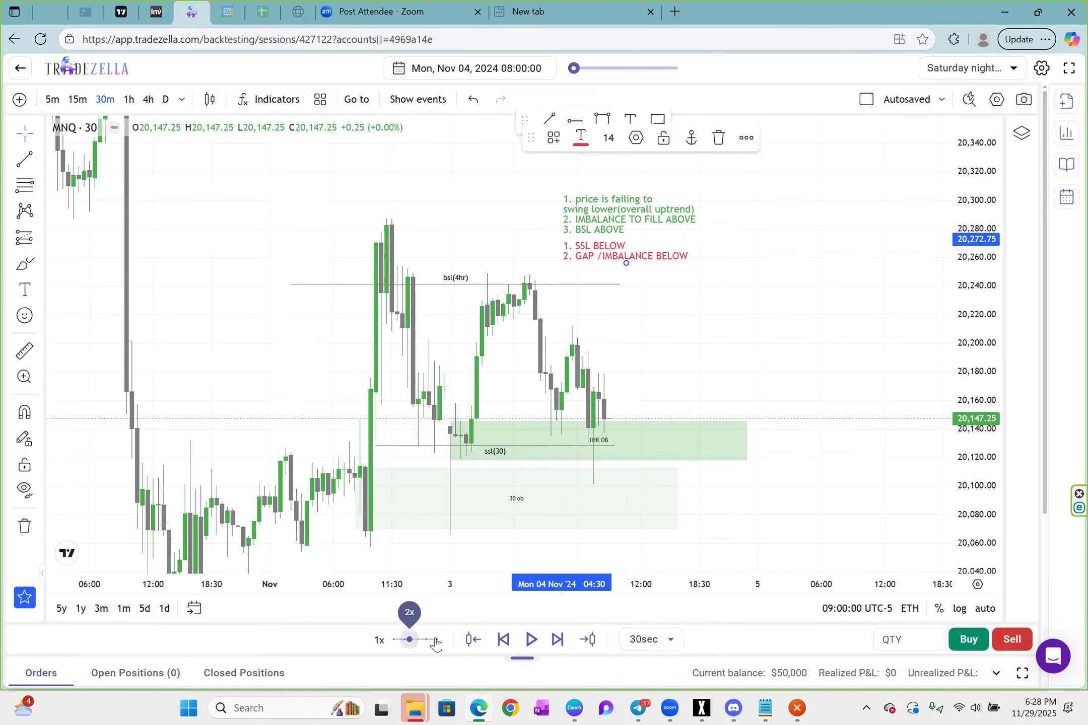
- Raise the replay speed to 10x, keeping the 30sec interval
drag(406, 640, 437, 640)
click(410, 643)
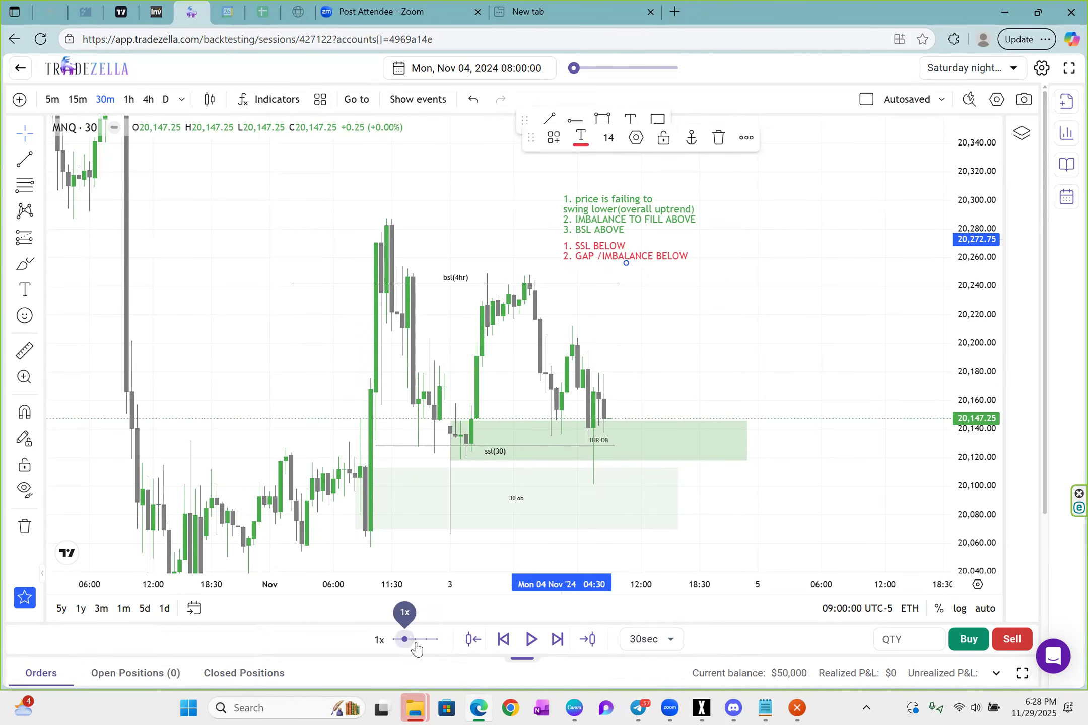
click(646, 640)
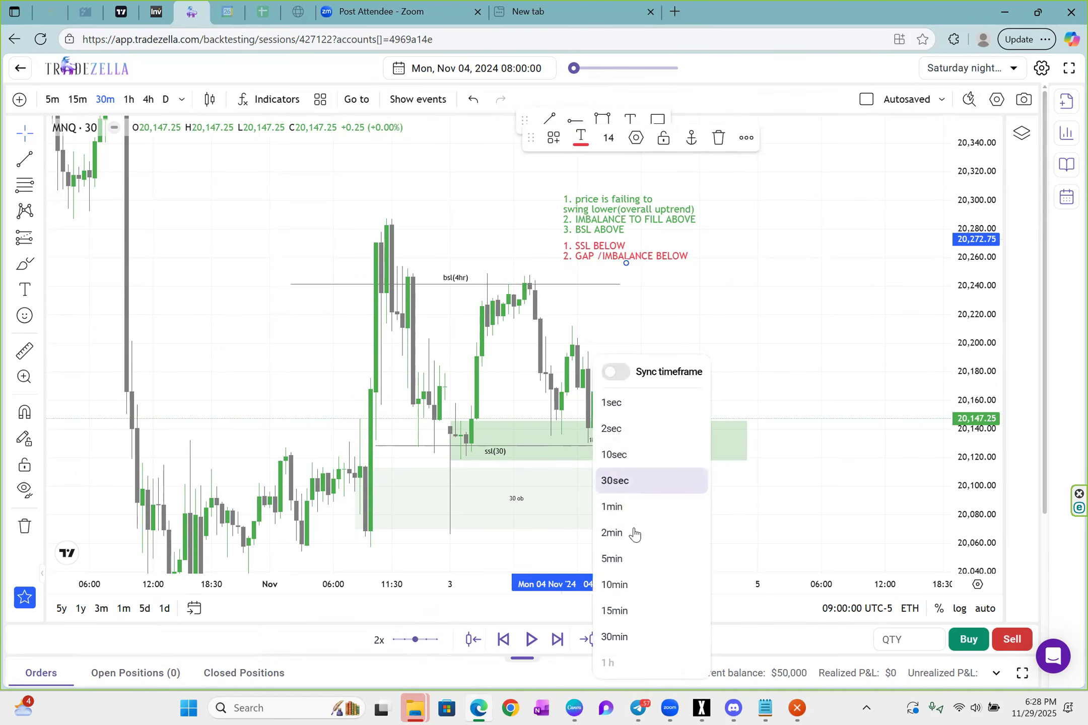
click(411, 648)
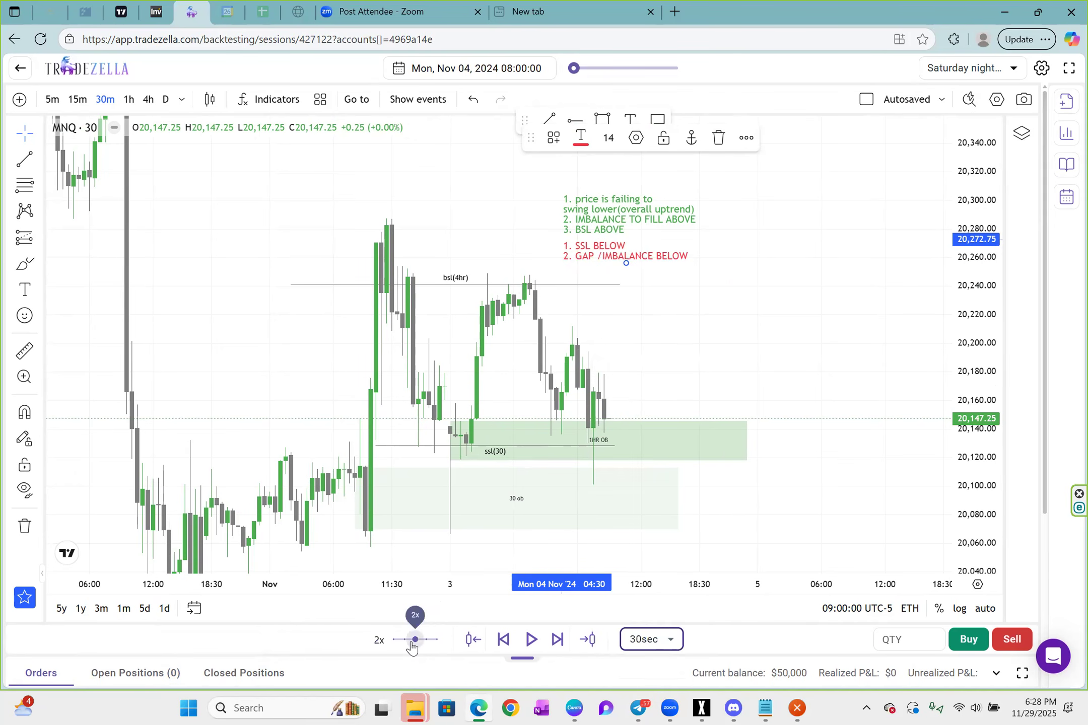
click(437, 640)
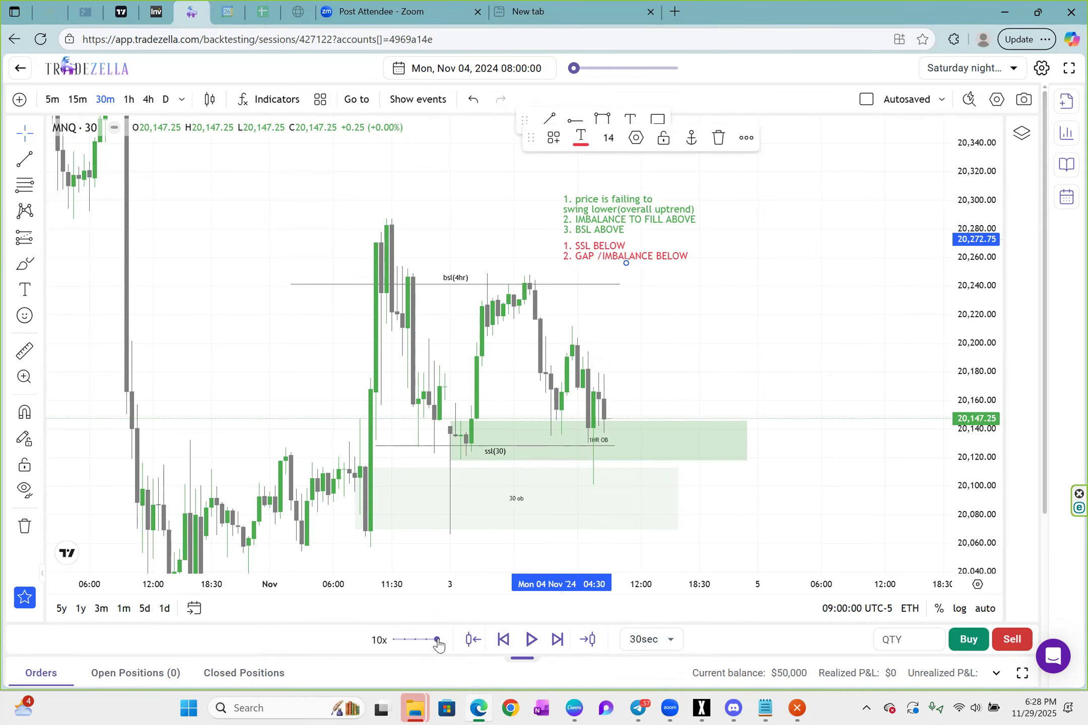
- Advance the replay to 08:11:59 and set the playback speed to 1x
click(531, 639)
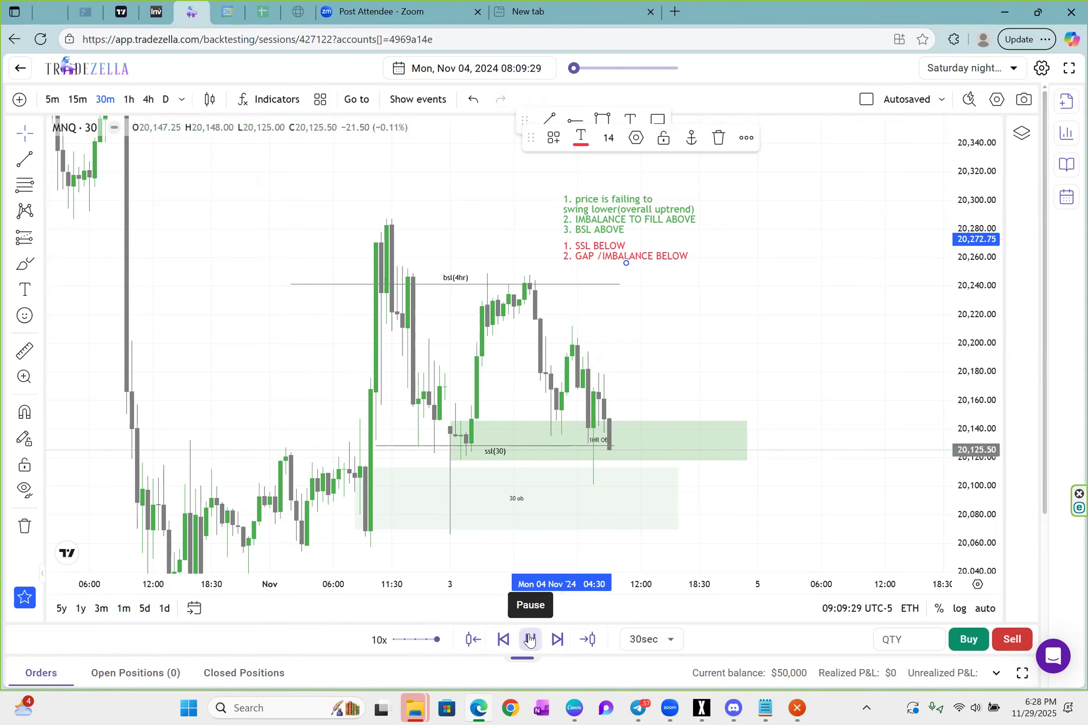
click(530, 640)
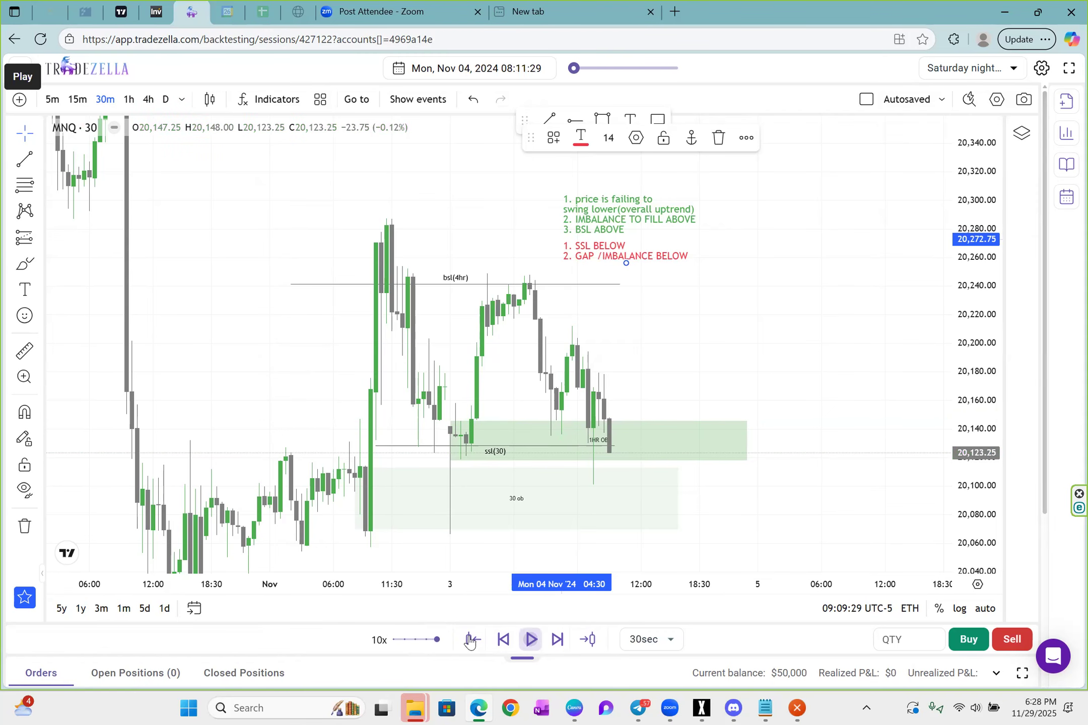
click(406, 641)
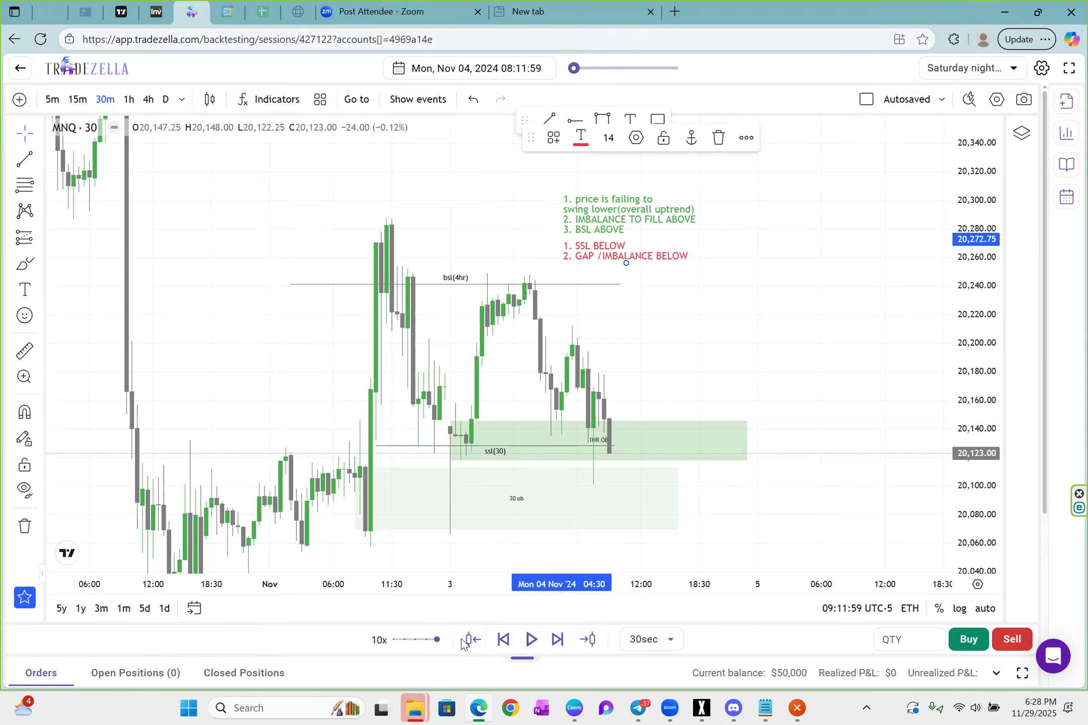
- Resume the replay, raising its speed to 5x, and pause it at 08:26:59
click(527, 640)
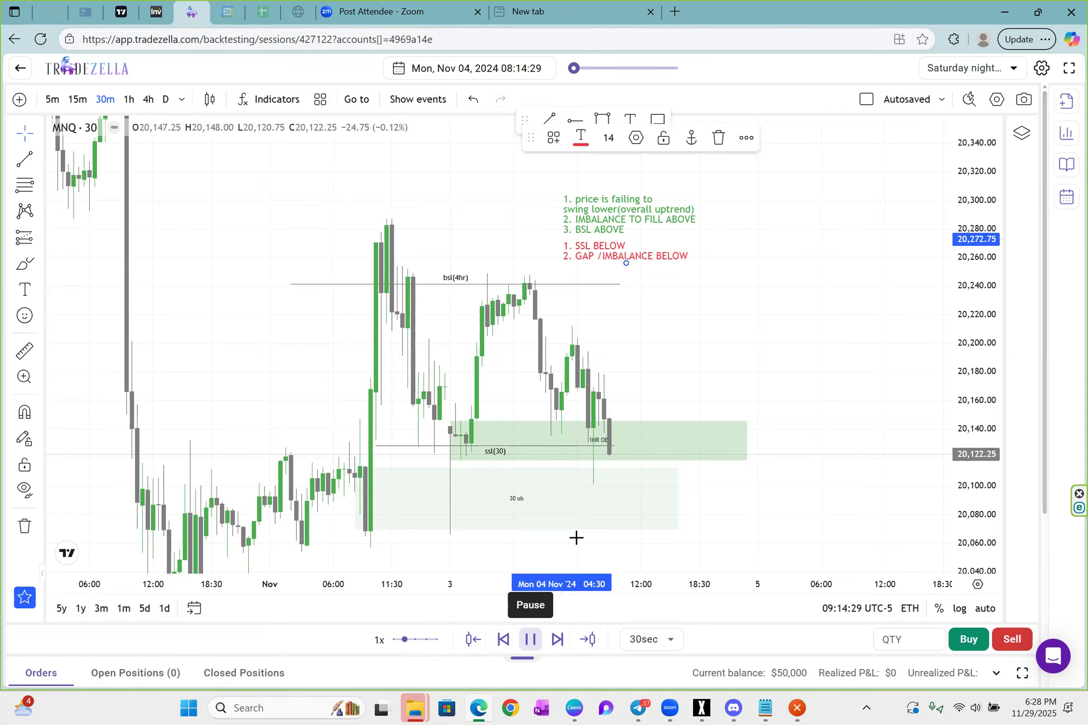
click(427, 640)
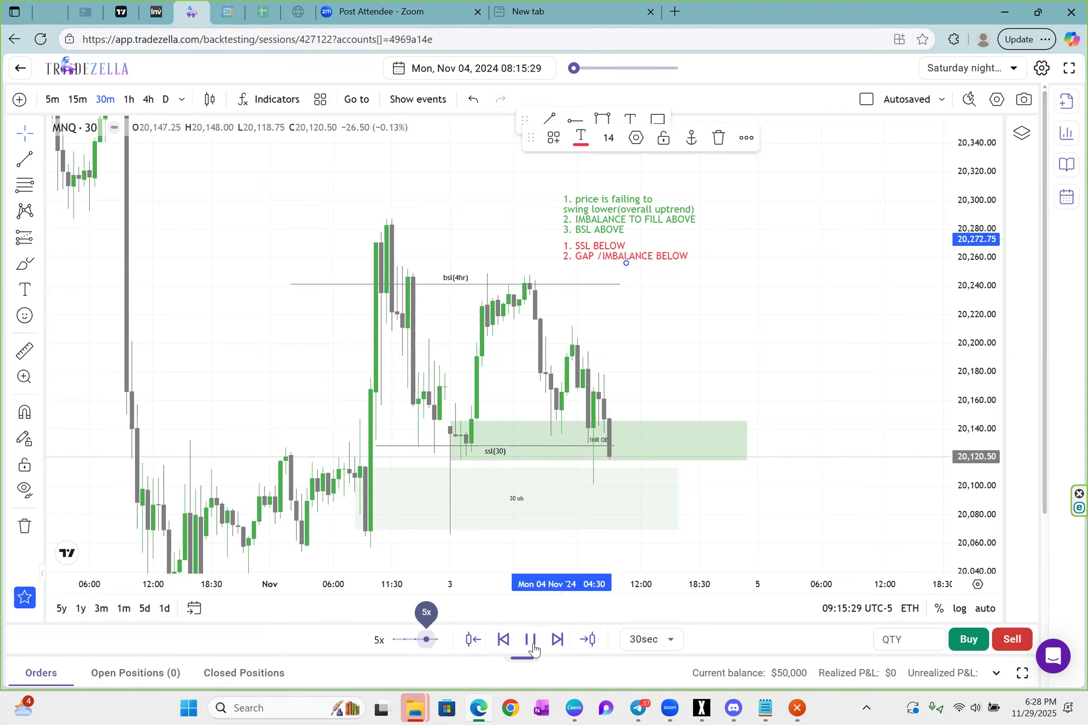
click(533, 640)
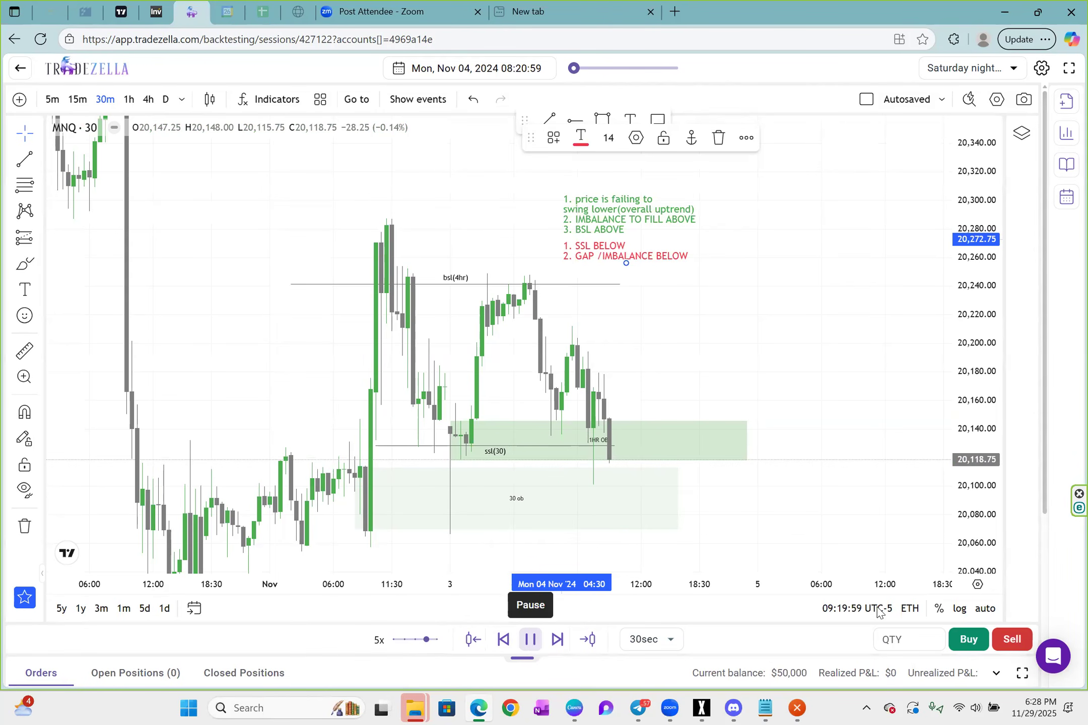
click(533, 641)
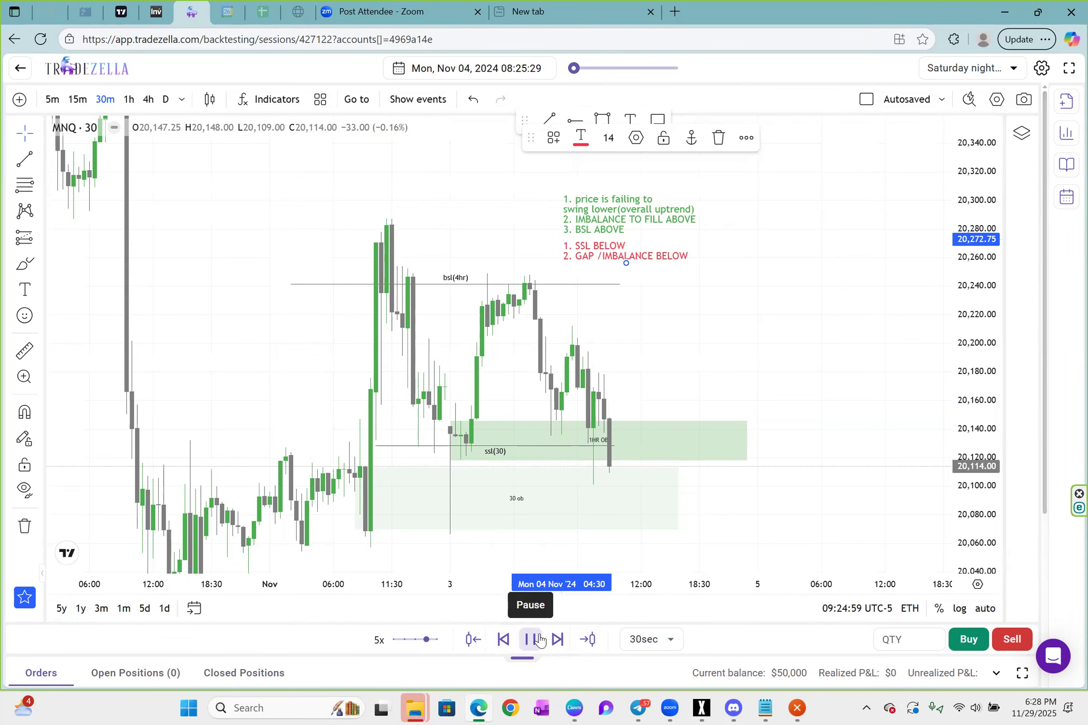
- Switch the chart to the 15-minute timeframe and set the replay speed to 1x
click(404, 640)
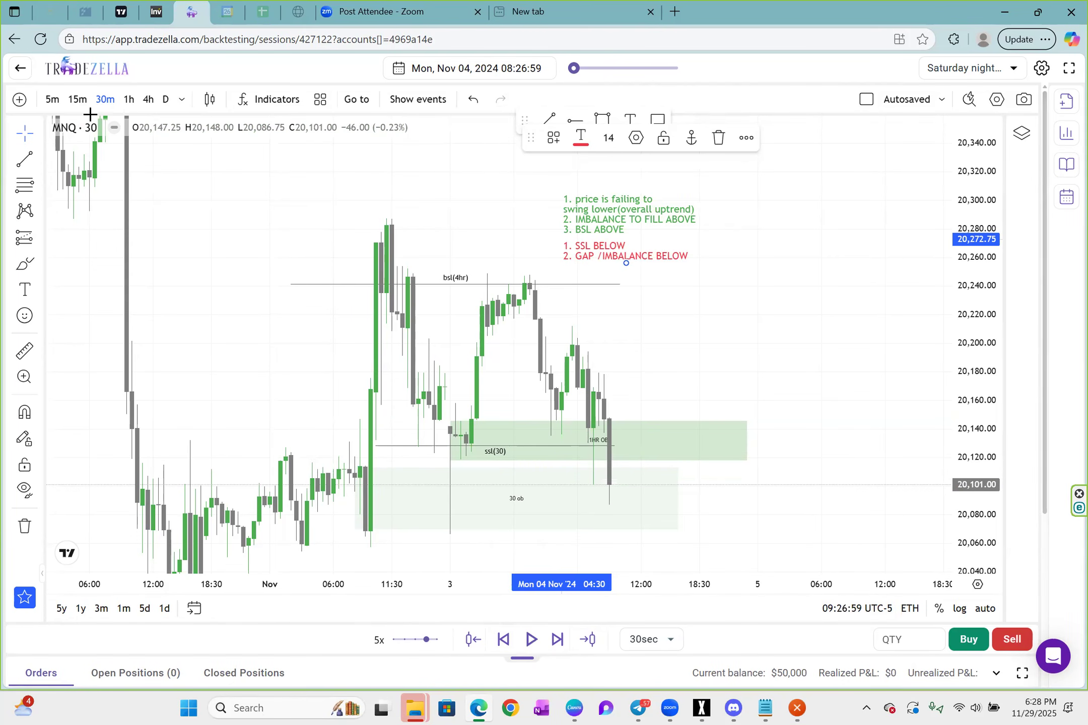
click(78, 100)
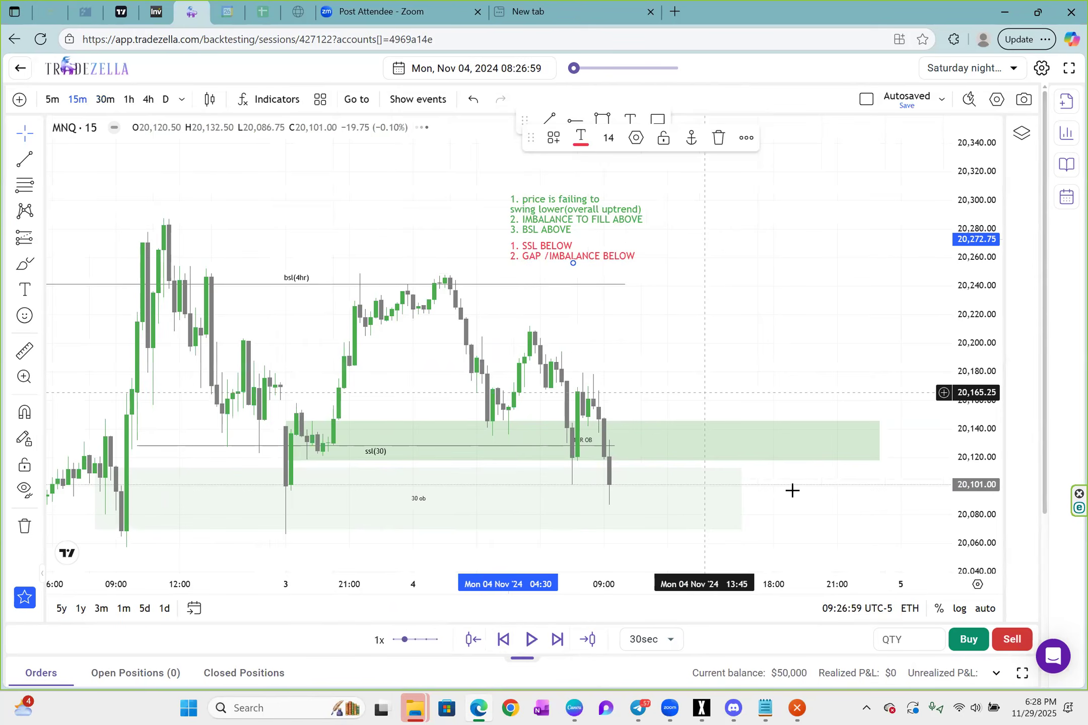
scroll(790, 488, up, 2)
drag(806, 496, 805, 478)
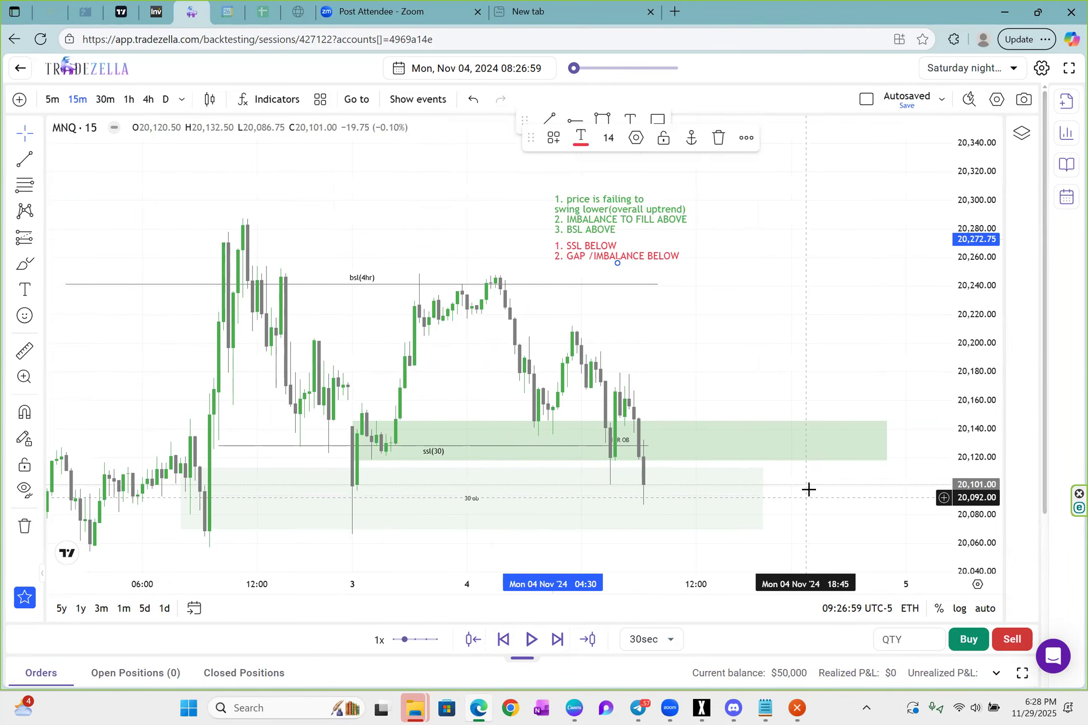
scroll(808, 491, up, 1)
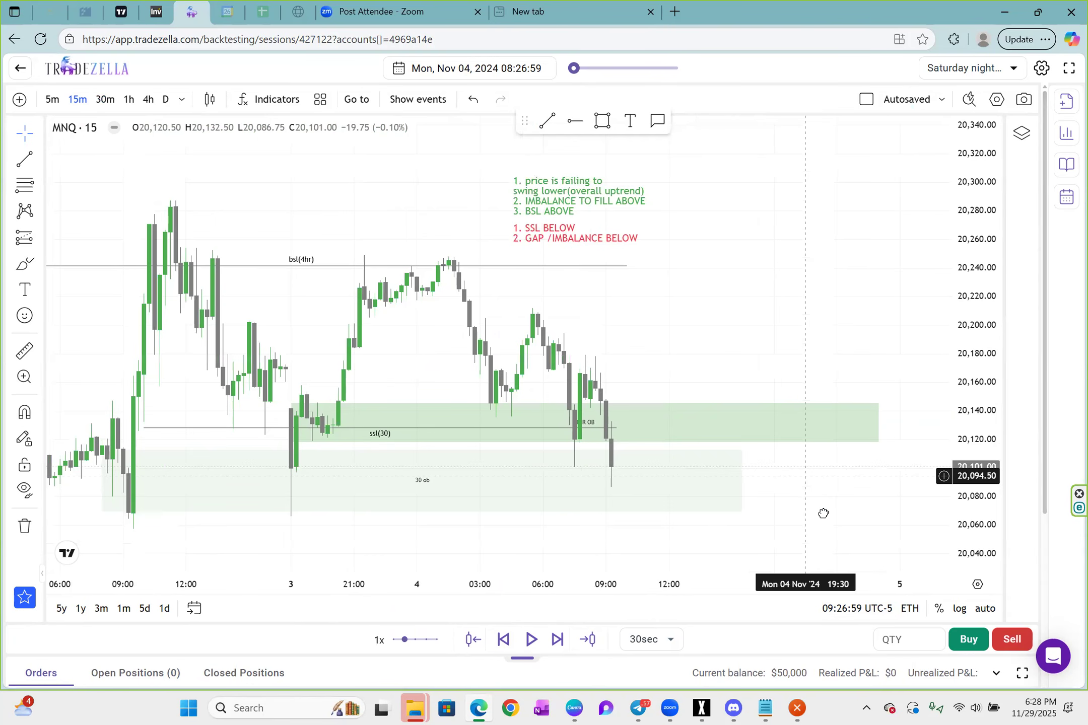
- Lower the replay speed to 0.5x and advance the replay to 08:29:29
click(404, 641)
key(Left)
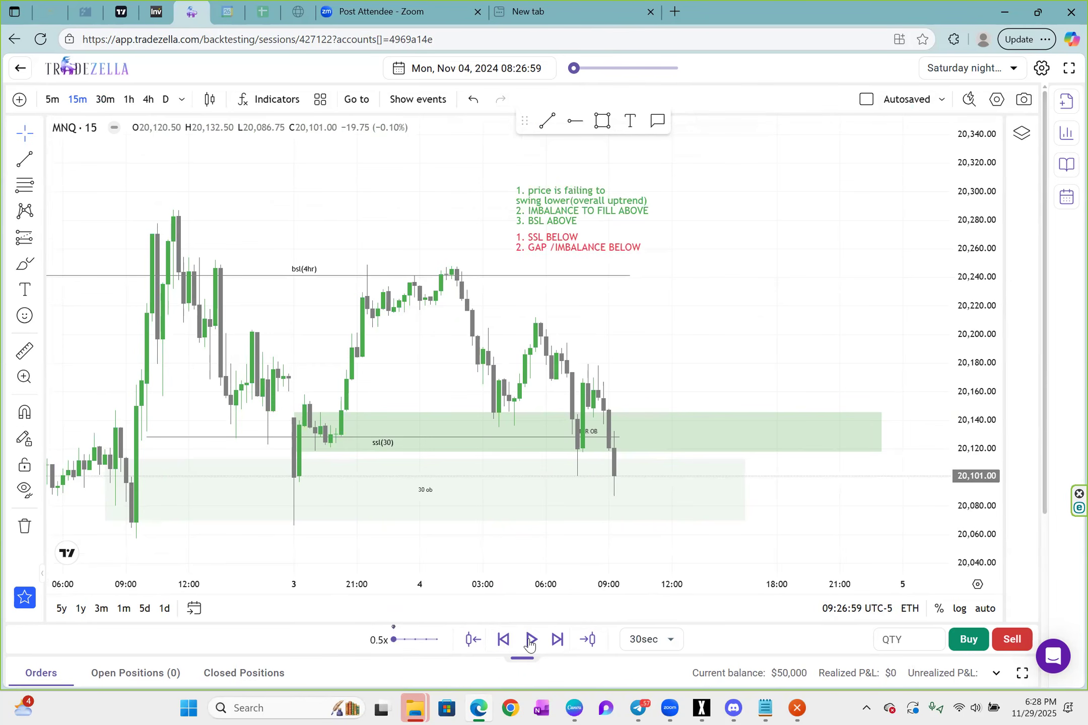
click(529, 645)
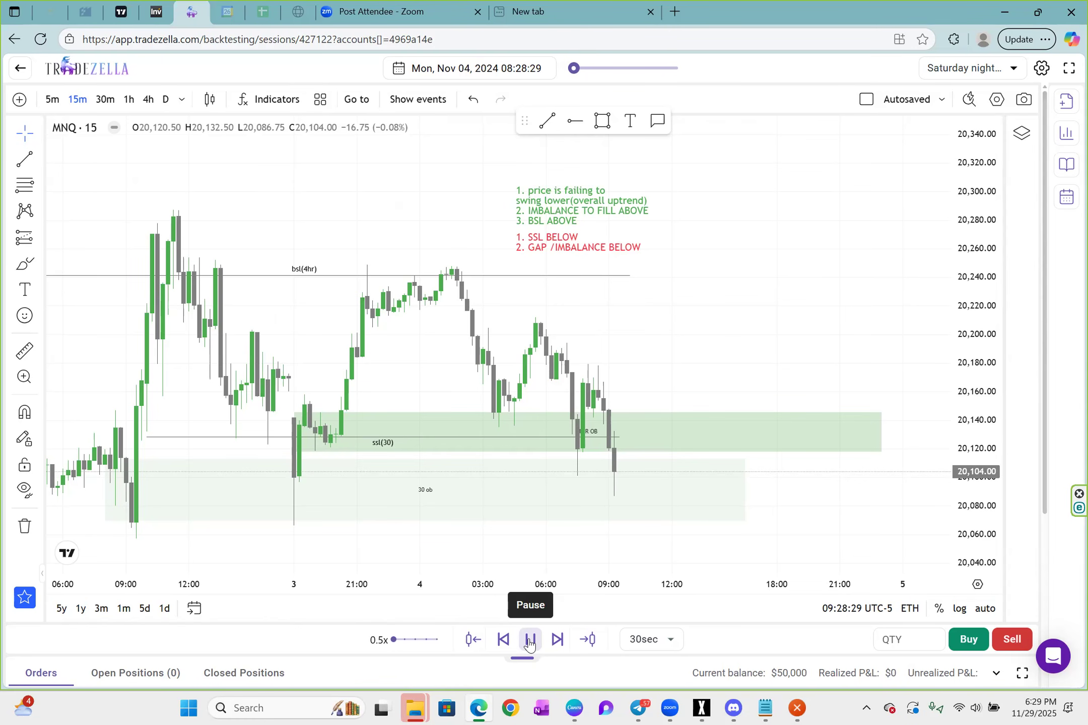
click(529, 644)
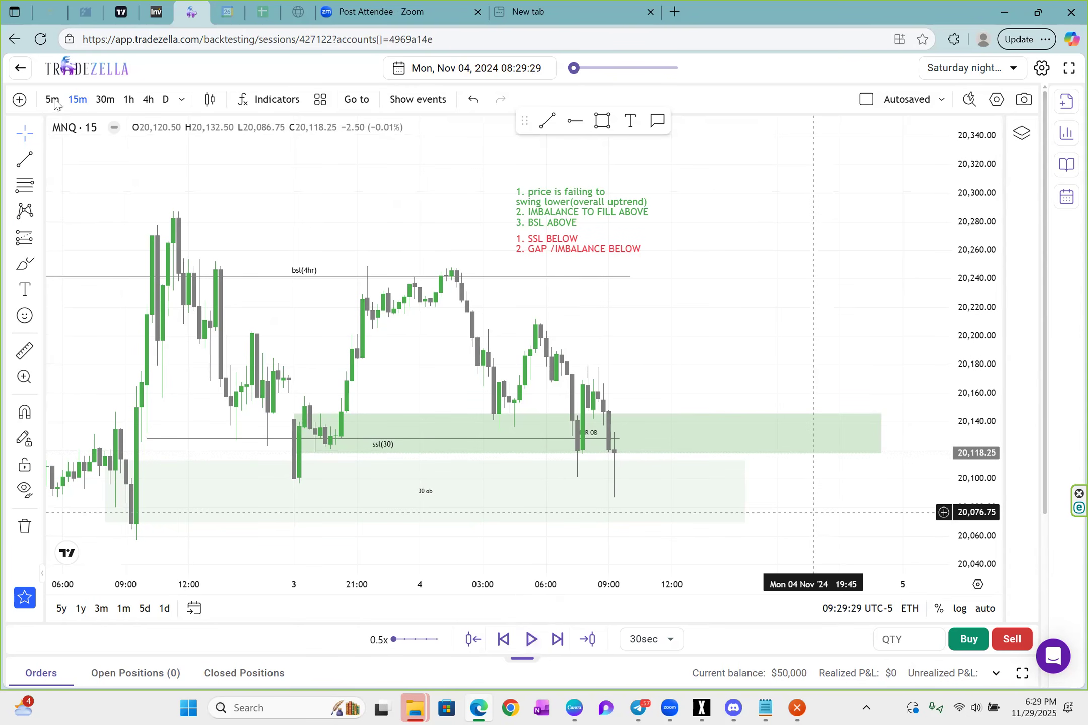
- Return to the 30-minute timeframe and delete the 1HR OB rectangle
click(105, 99)
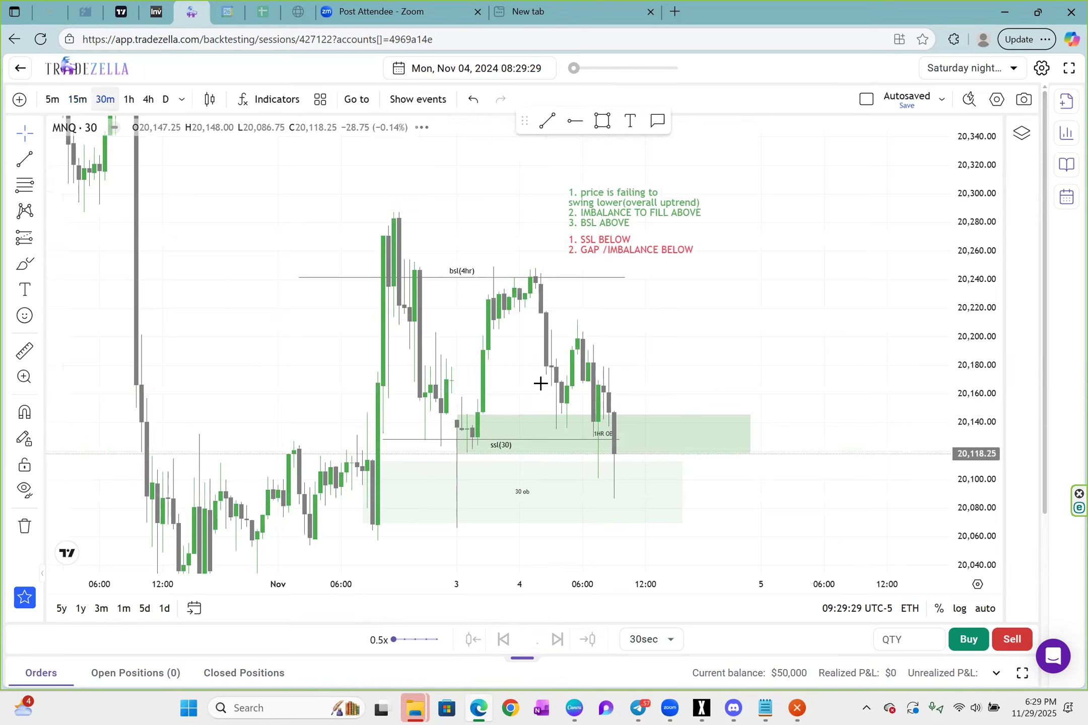
click(751, 425)
key(Delete)
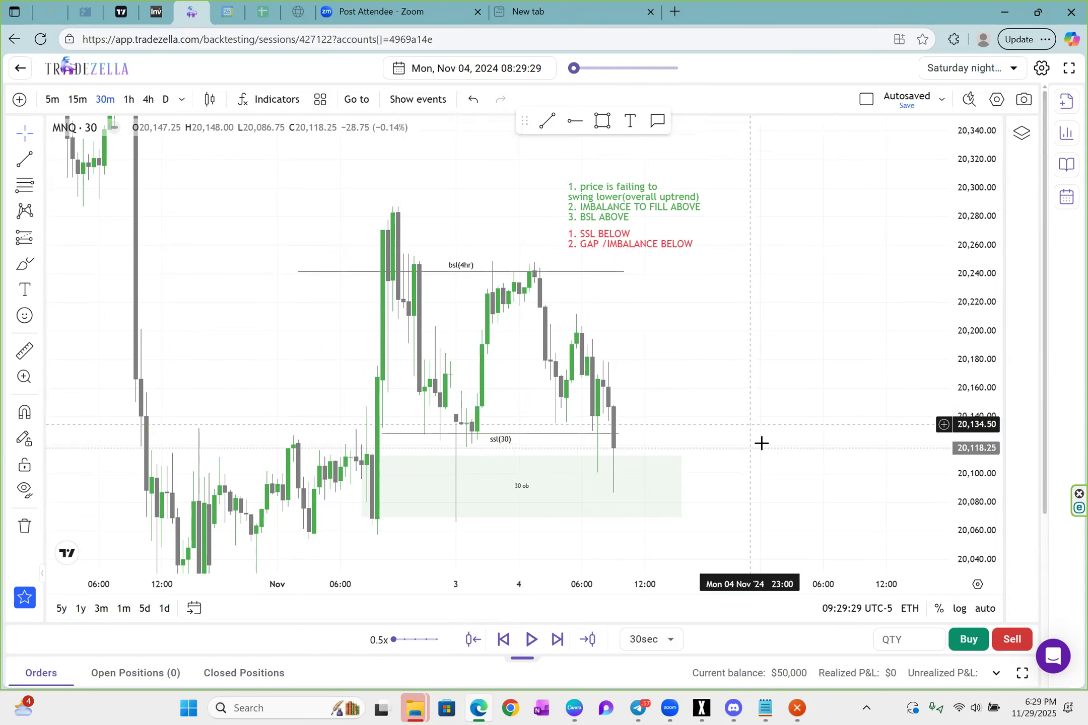
- Draw a rectangle over the latest 30-minute candles from about 20,167.25 down to 20,140.00 and label it "30 ob"
click(600, 115)
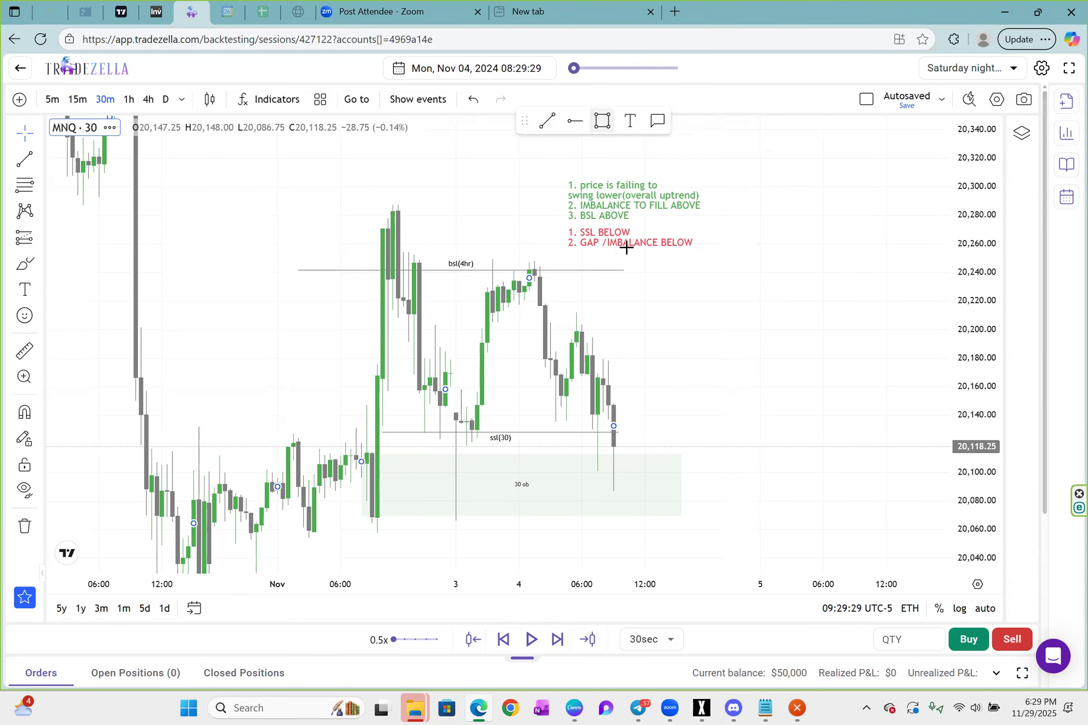
click(586, 376)
click(697, 415)
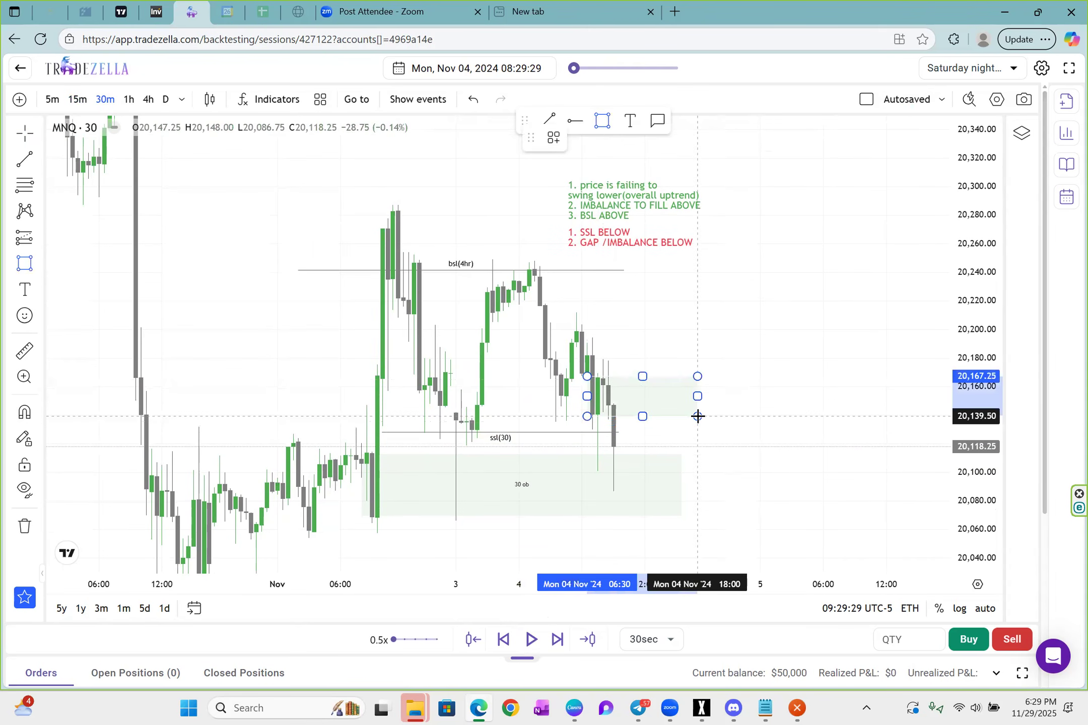
double_click(697, 416)
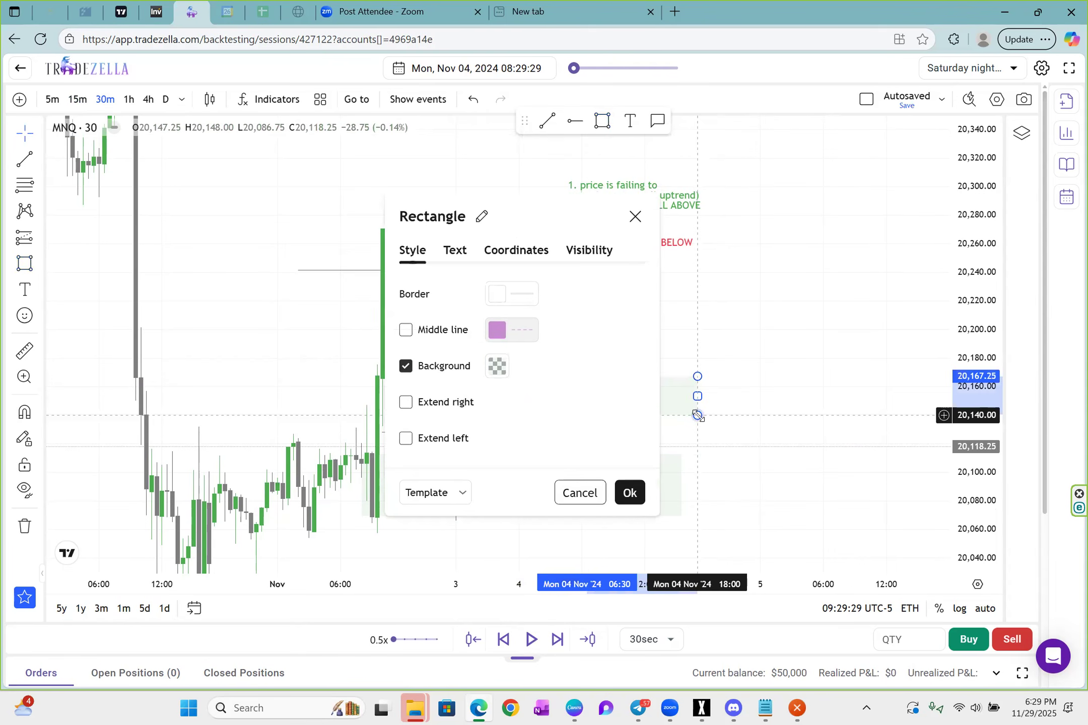
click(455, 251)
text(30 ob)
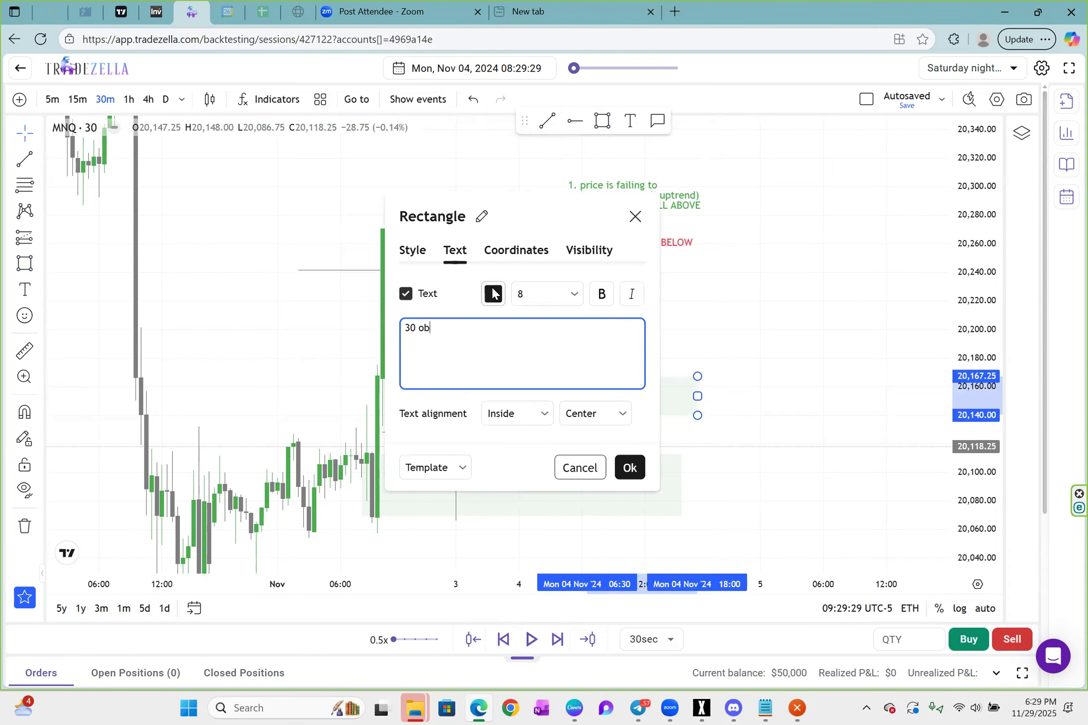
- Fill the new upper 30 ob rectangle with dark grey at 19% opacity
click(419, 251)
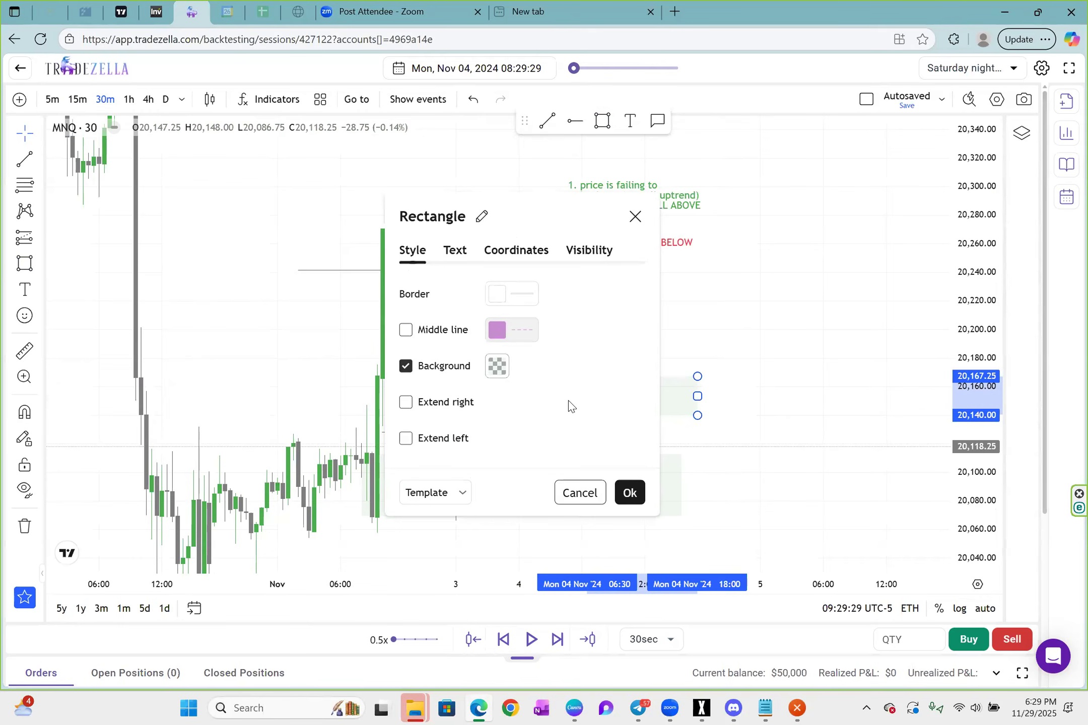
click(498, 366)
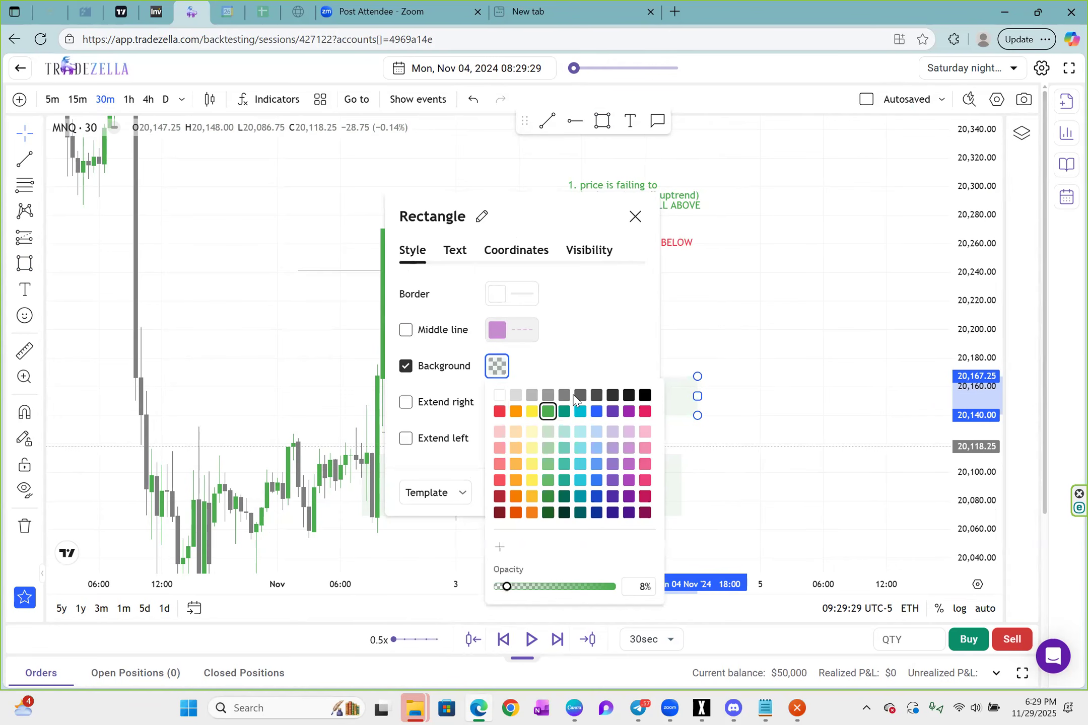
click(644, 395)
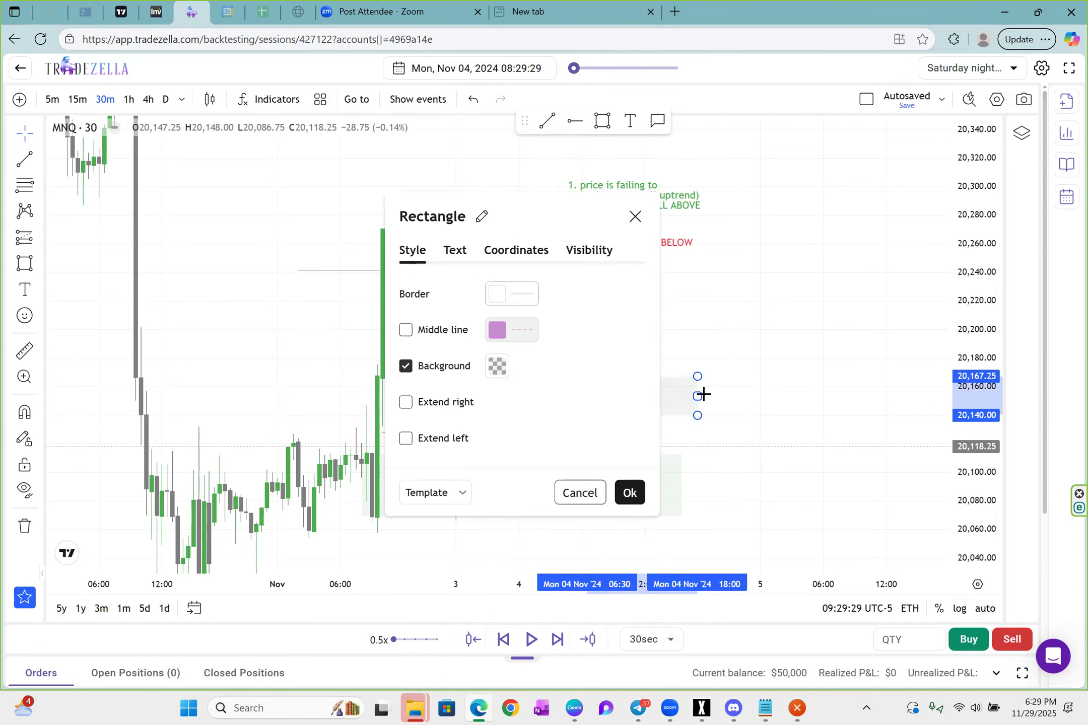
click(704, 394)
click(665, 393)
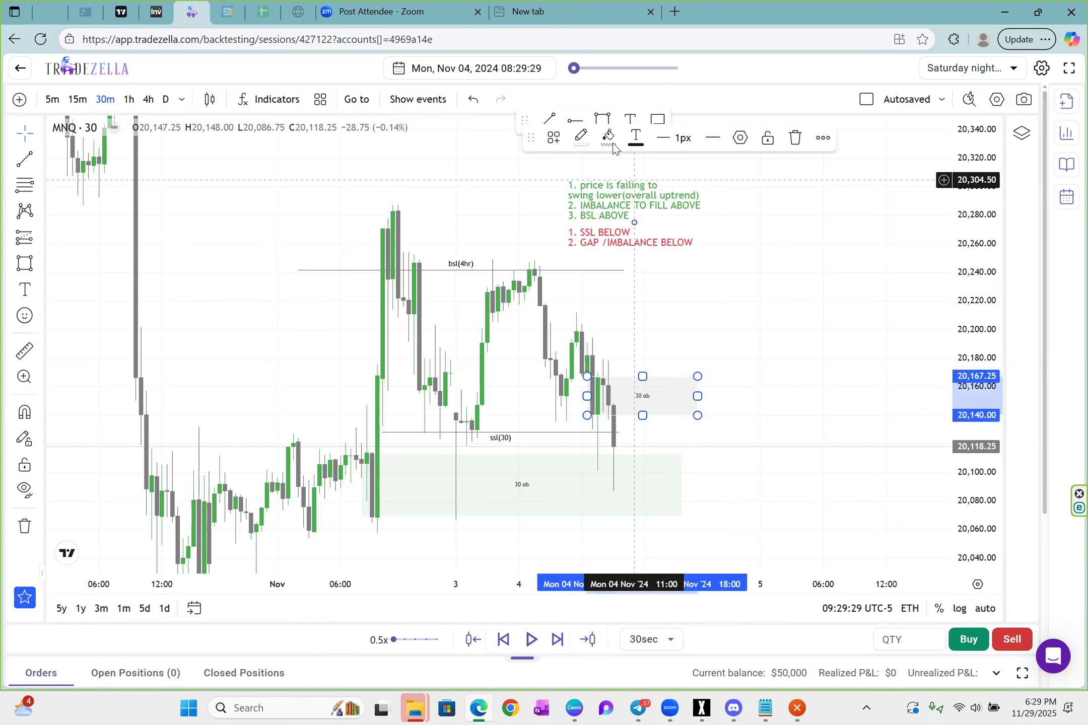
click(629, 362)
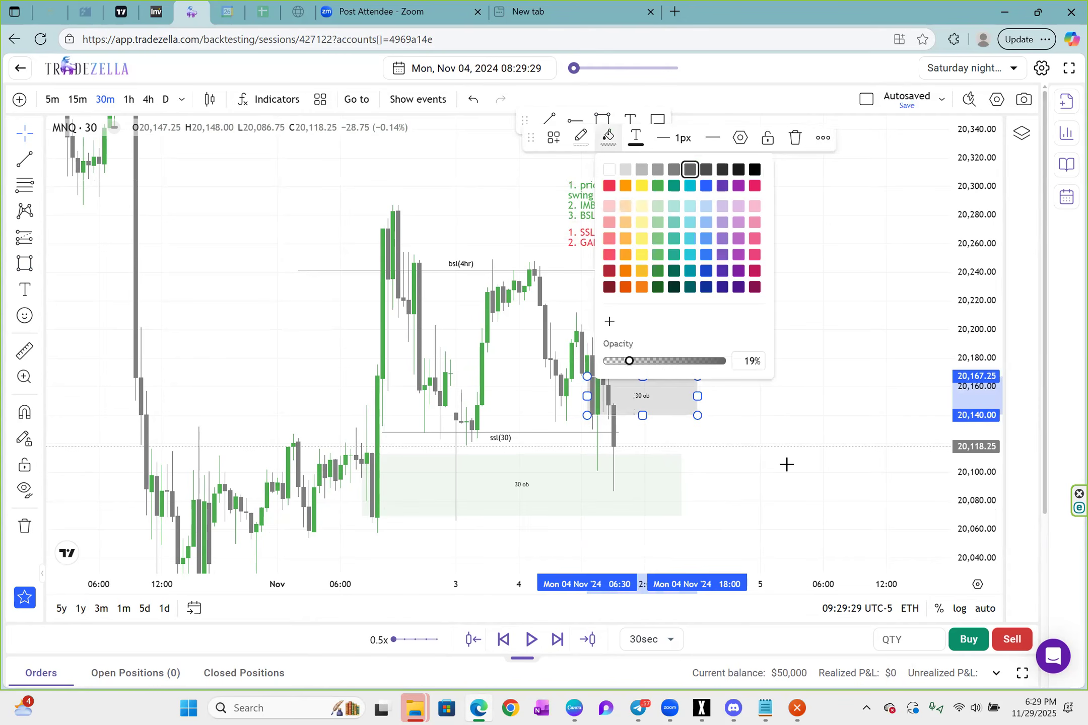
click(786, 465)
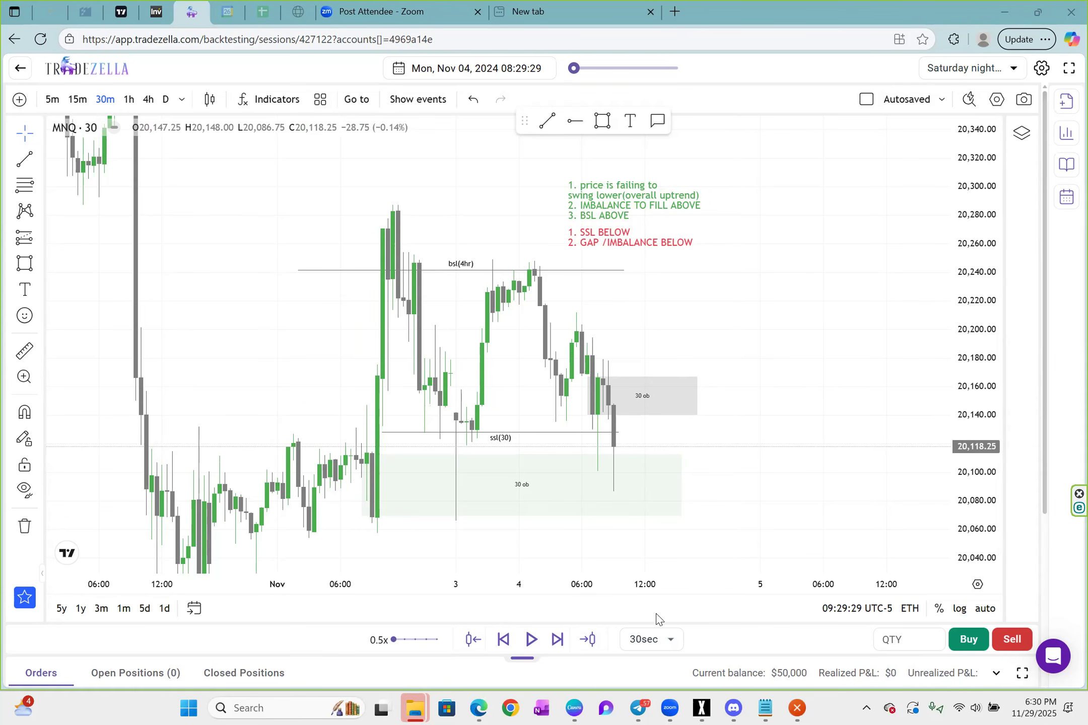
- Advance the replay to 08:30:29 and set its interval to 10sec
click(529, 642)
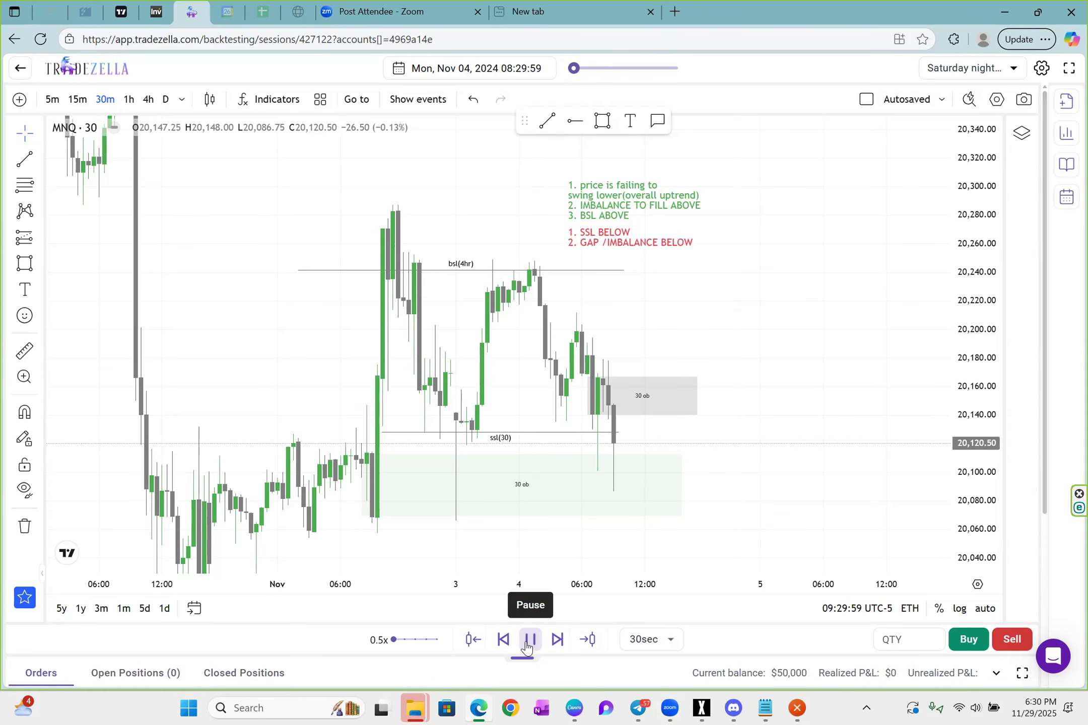
click(527, 647)
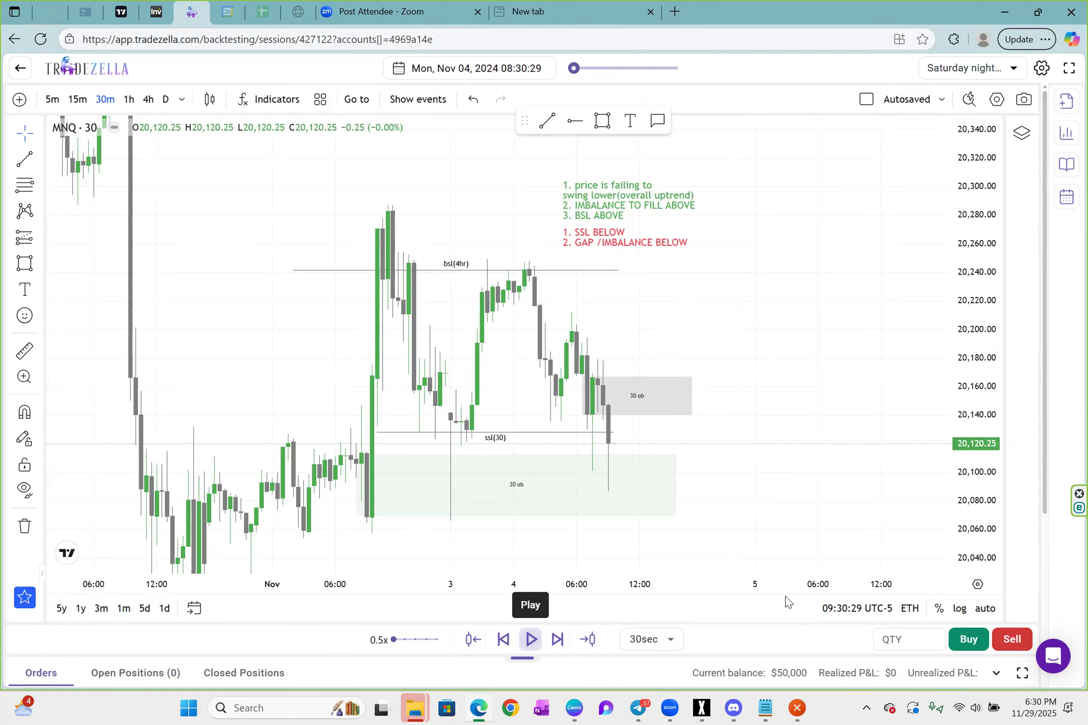
click(660, 641)
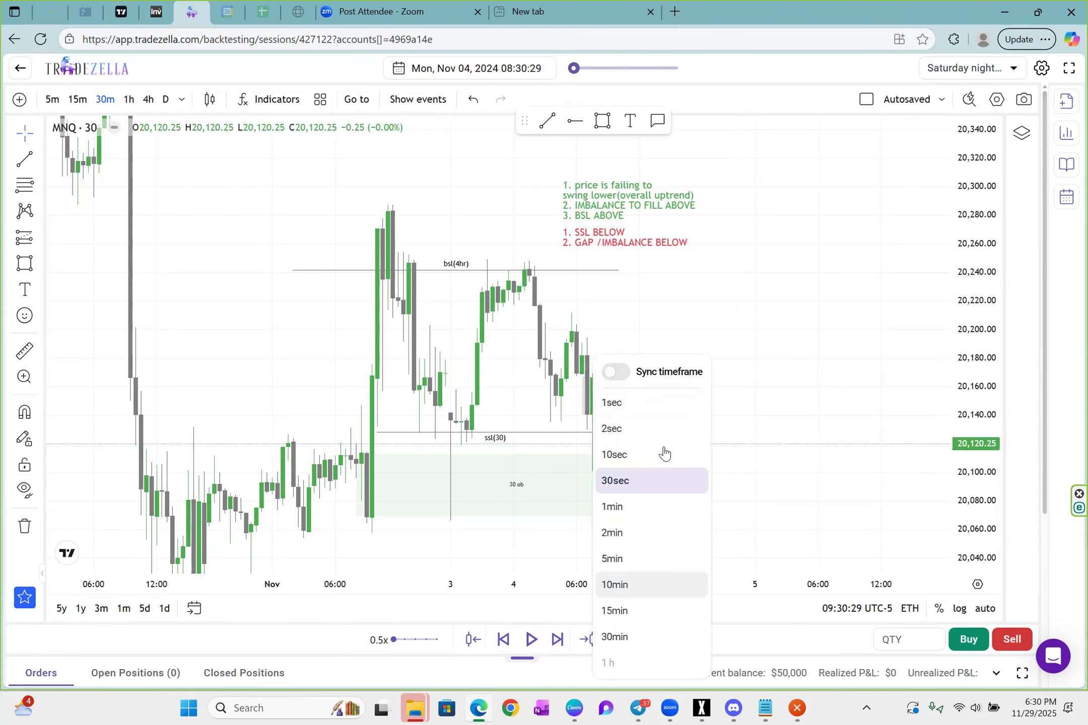
click(664, 455)
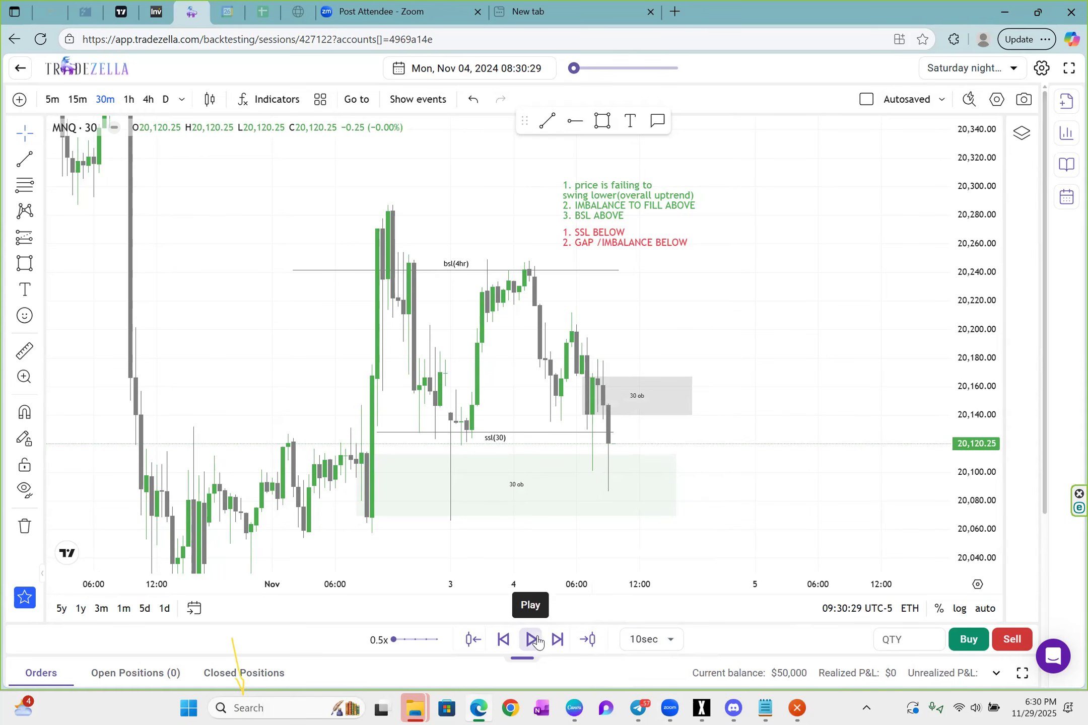
- Advance the replay to 08:30:49 at the 10sec interval and pause it
click(536, 641)
click(536, 640)
drag(708, 428, 704, 449)
scroll(720, 444, down, 1)
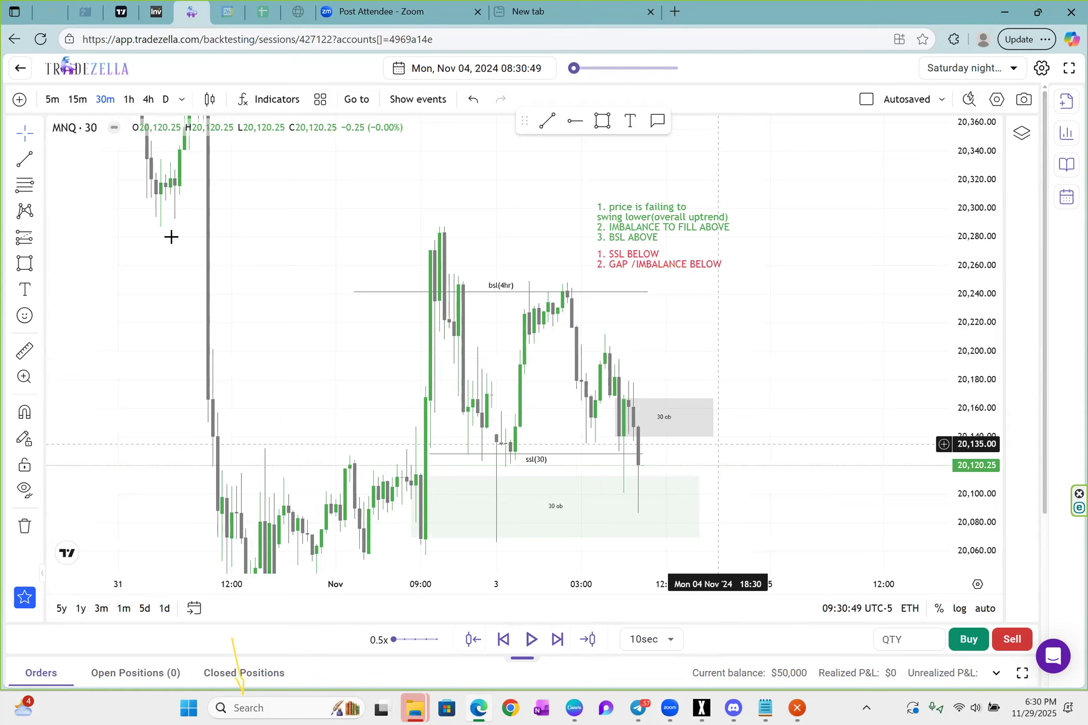
- Place a short position drawing at the latest 30-minute candle with entry 20,139.75, stop 20,189.75 and target 19,967.50
drag(756, 327, 755, 252)
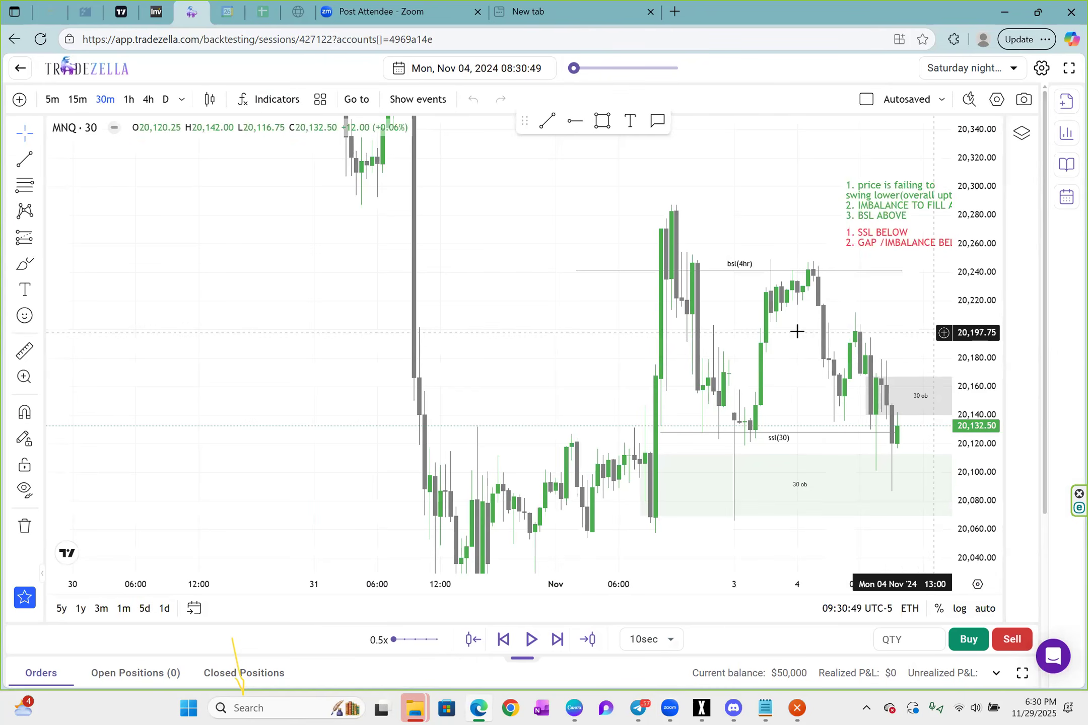
drag(934, 333, 806, 323)
scroll(738, 456, right, 2)
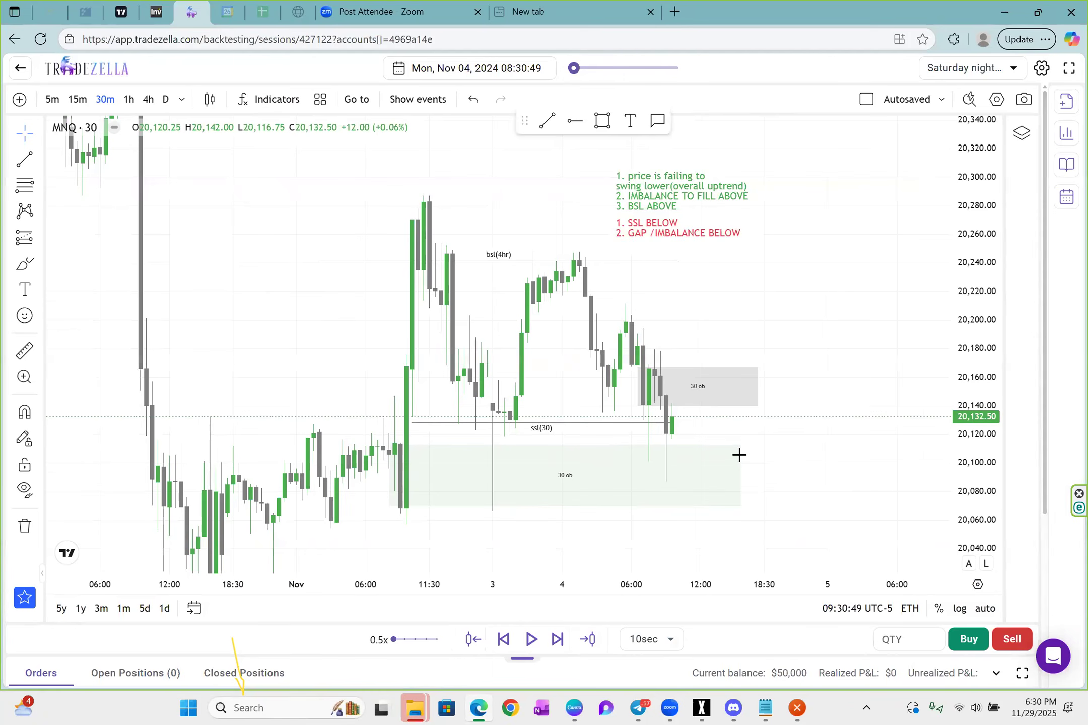
scroll(695, 438, up, 2)
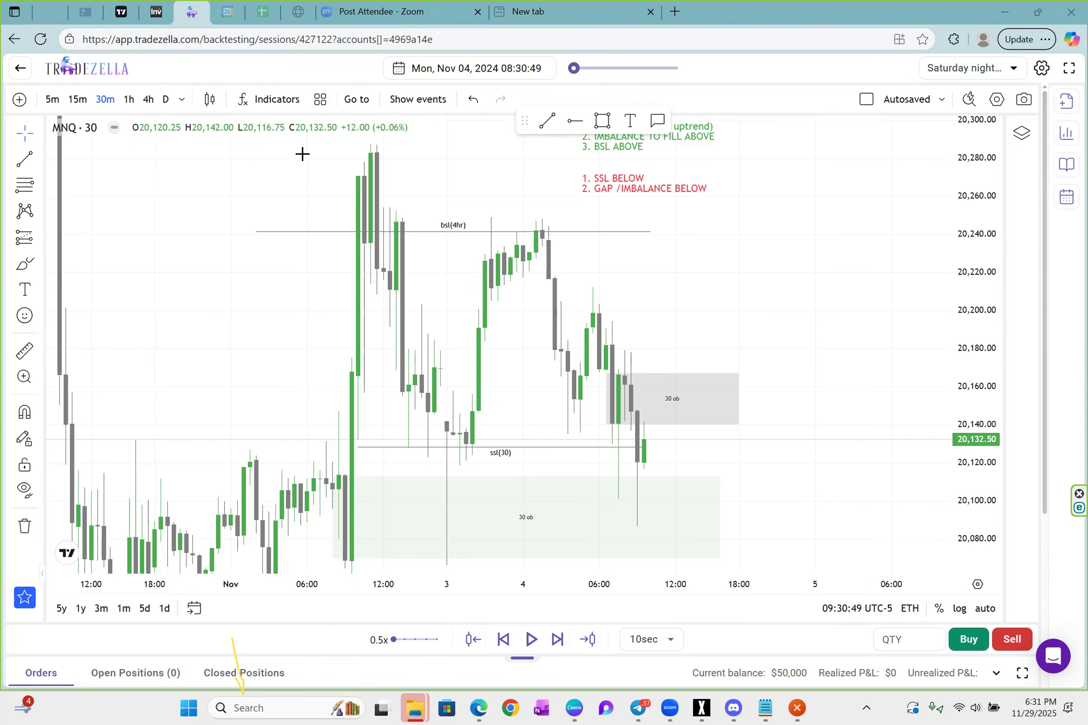
click(37, 244)
click(632, 426)
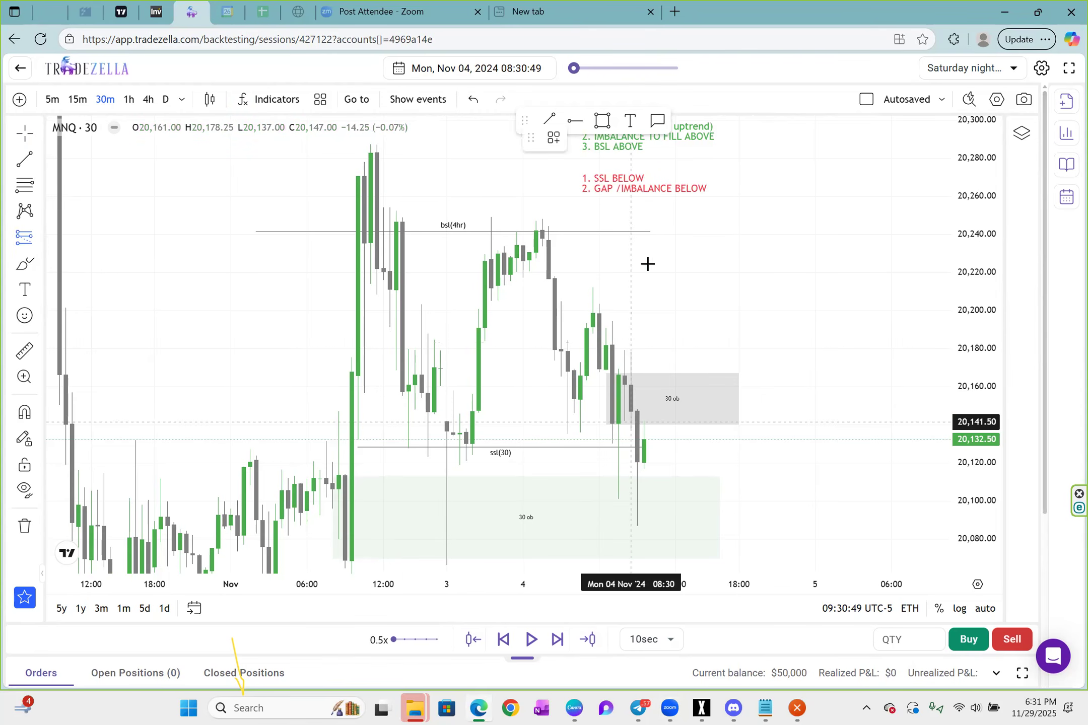
drag(635, 294, 646, 329)
drag(842, 381, 855, 233)
scroll(876, 429, down, 2)
drag(674, 338, 701, 503)
drag(822, 386, 801, 493)
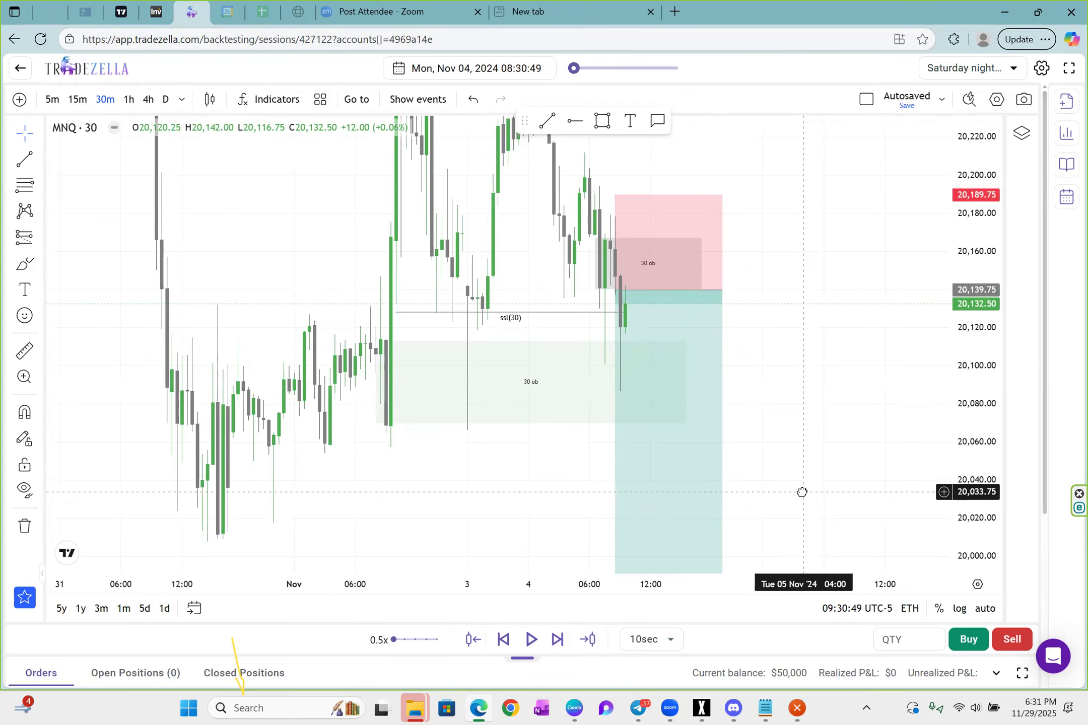
- Set the order quantity to 3 and place a sell market order
click(913, 640)
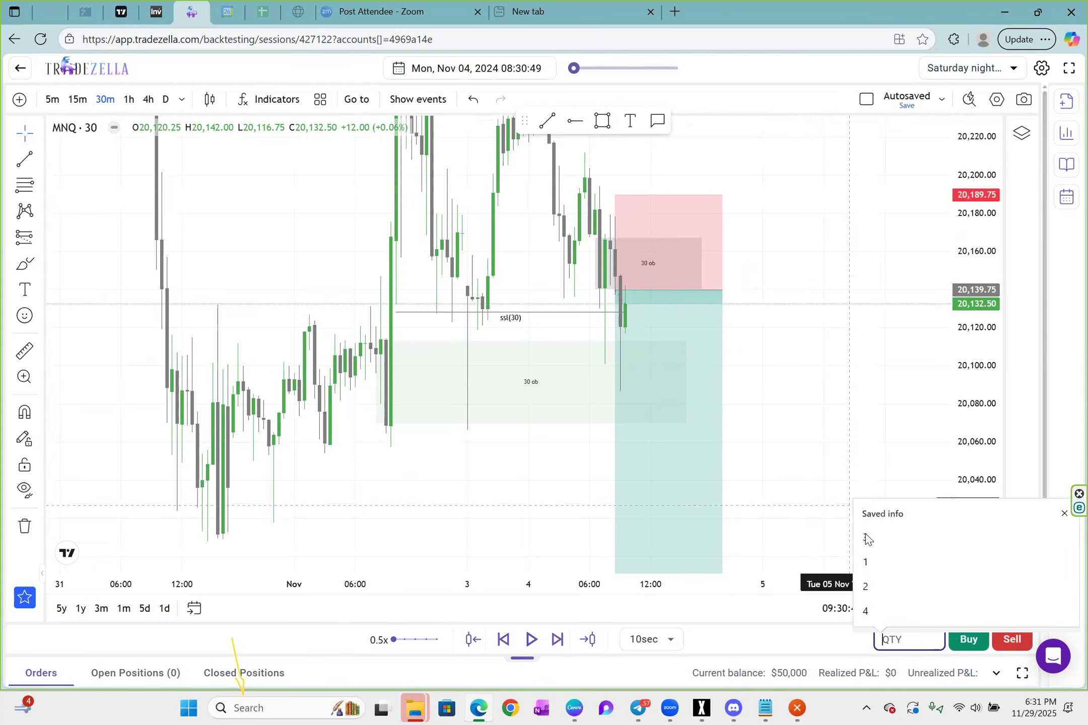
text(3)
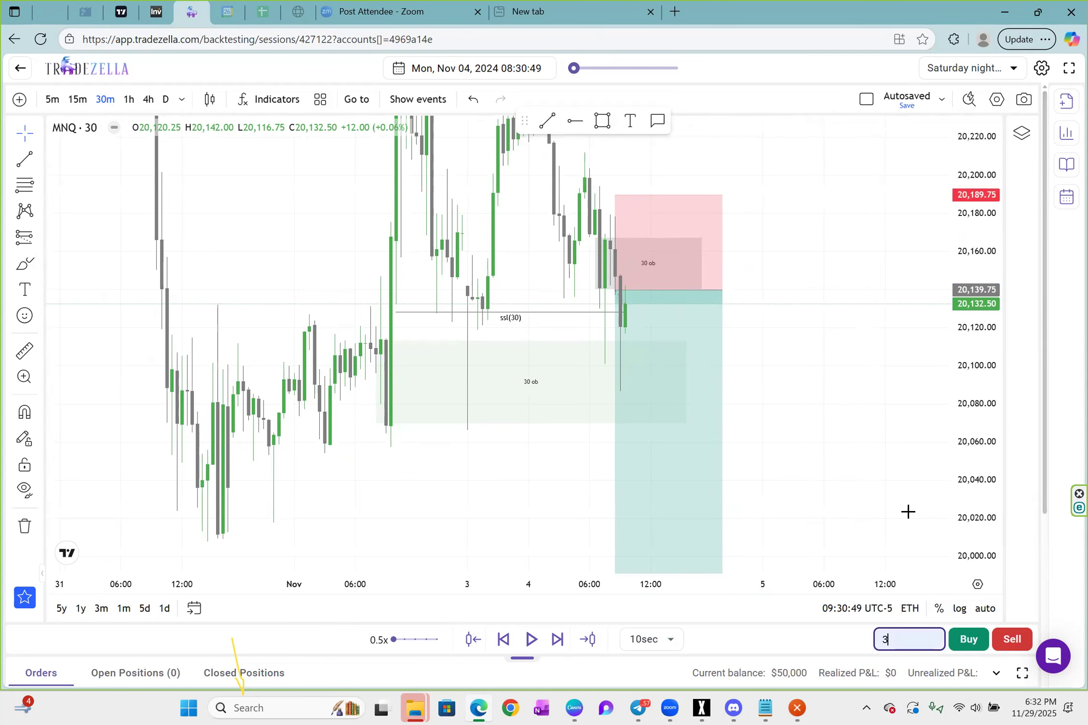
click(1013, 642)
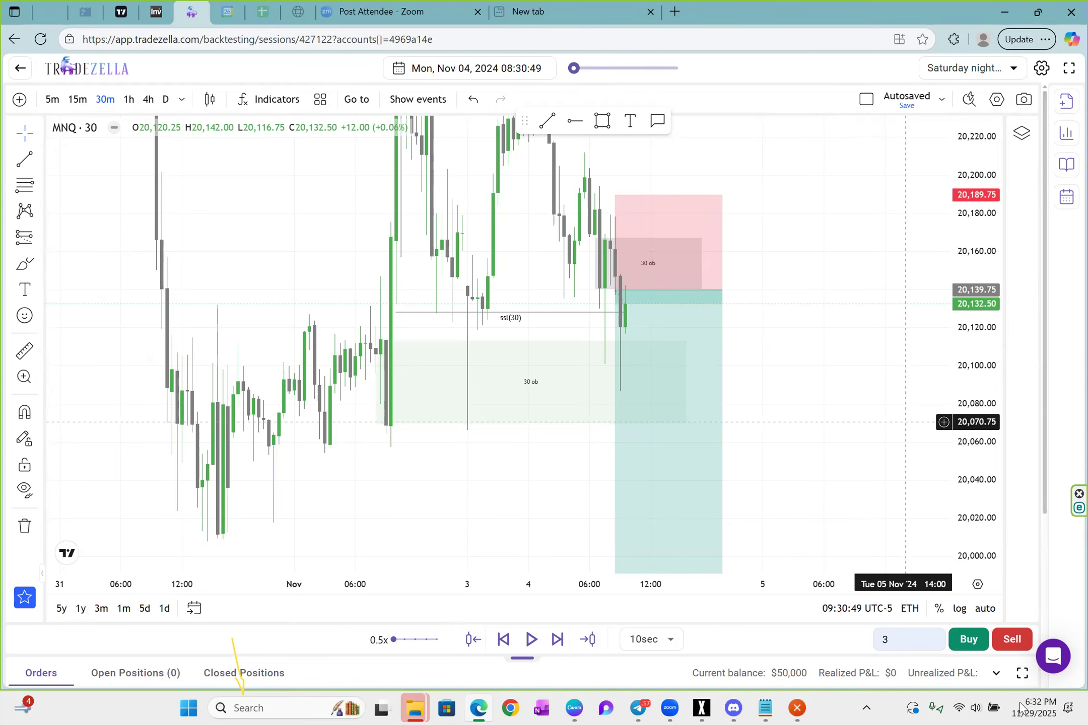
- Attach a stop loss at 20,189.75 and a profit target at 19,967.50 to the open short trade
drag(898, 430, 879, 417)
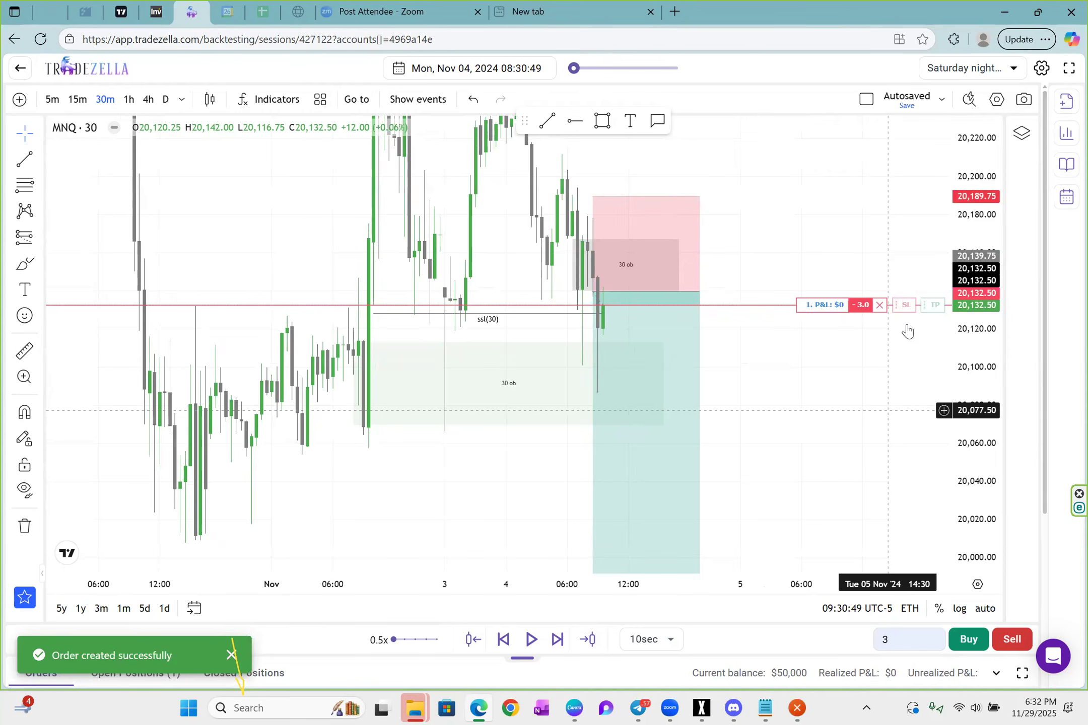
drag(885, 212, 885, 212)
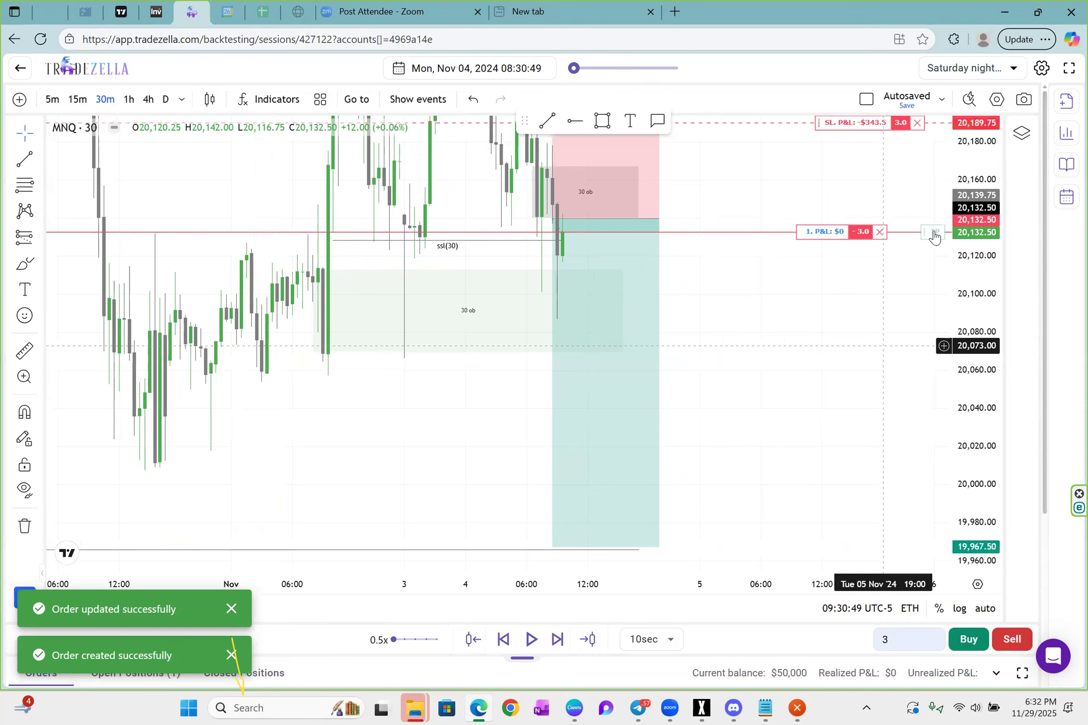
click(896, 546)
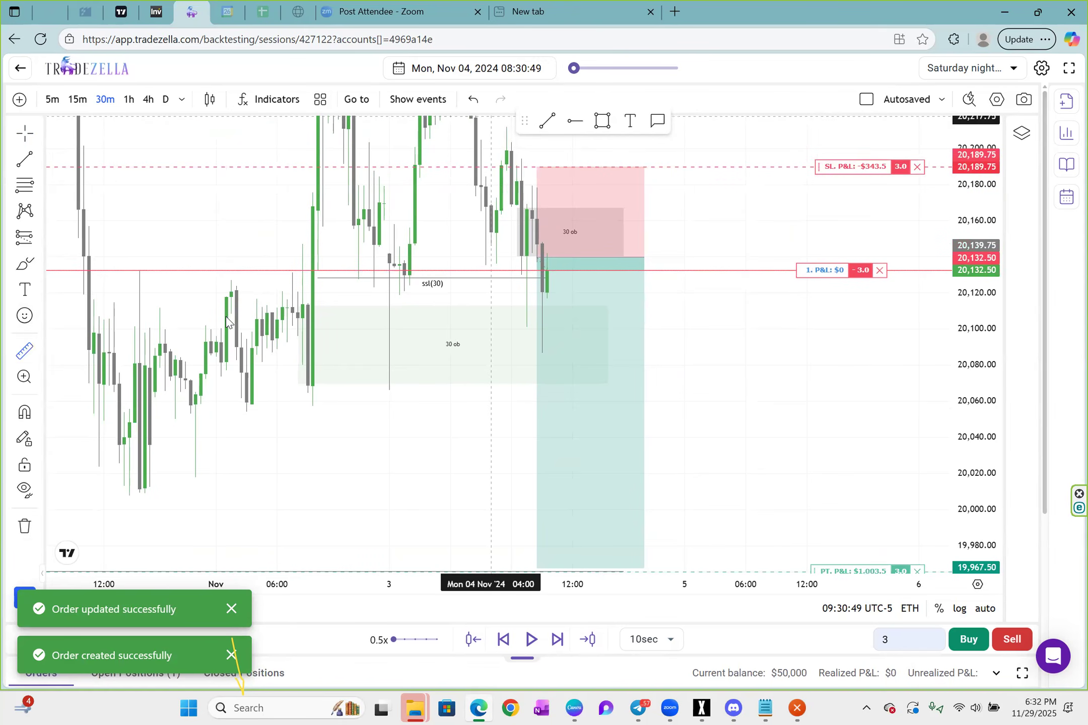
- Move the red SSL and gap/imbalance note down to about 20,232.75, just above the short position drawing
click(707, 474)
click(692, 348)
drag(563, 202, 633, 272)
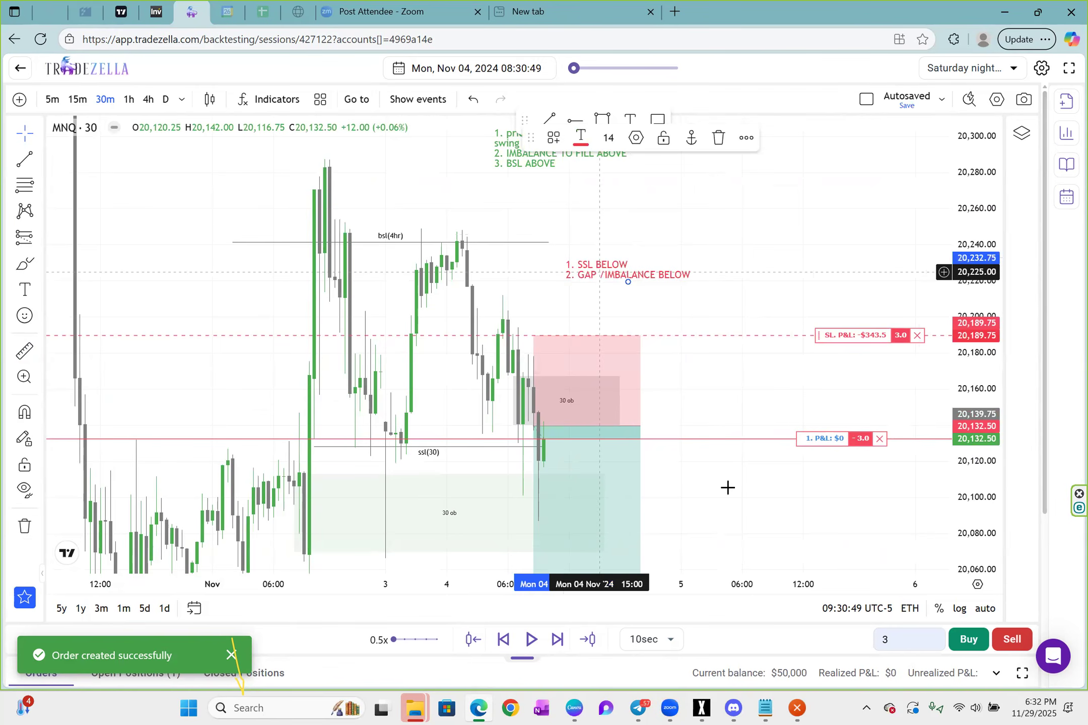
drag(779, 512, 815, 452)
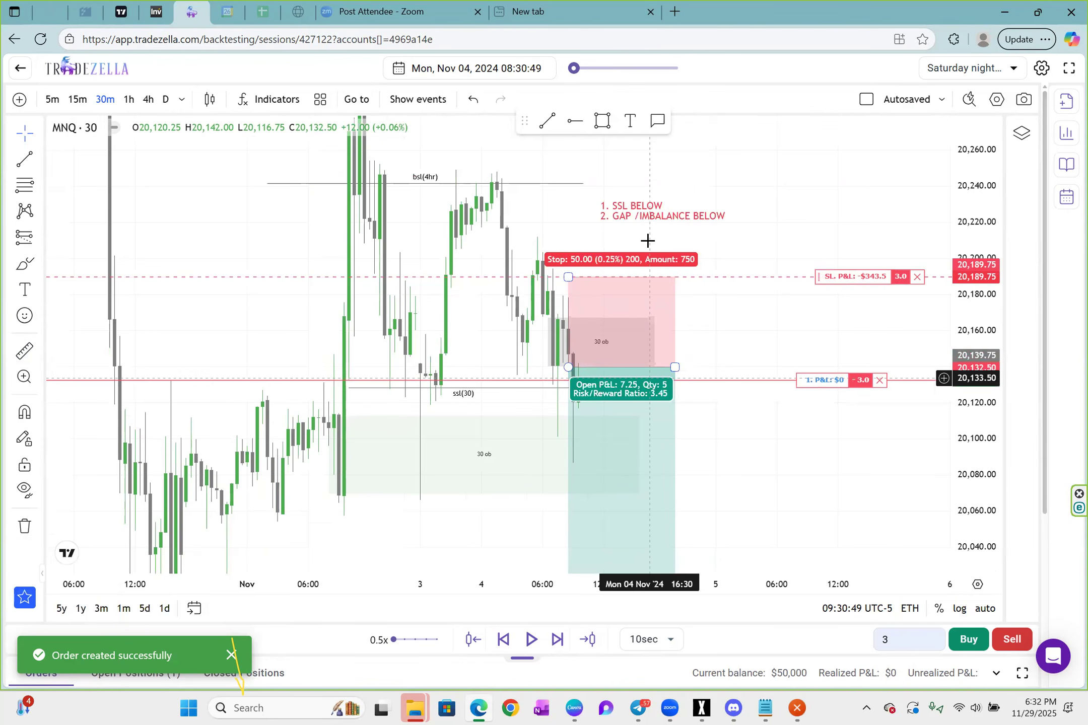
drag(980, 461, 980, 428)
scroll(811, 466, up, 1)
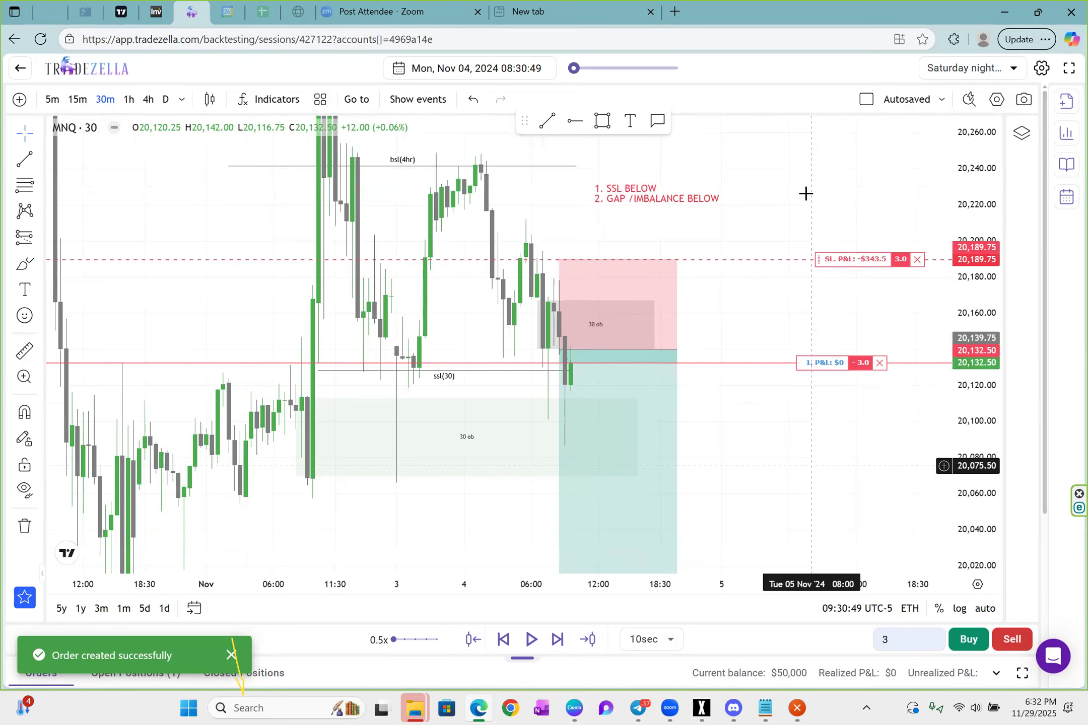
- Add the line "3. rejection off ob" to the red note and shift the note slightly on the chart
click(724, 161)
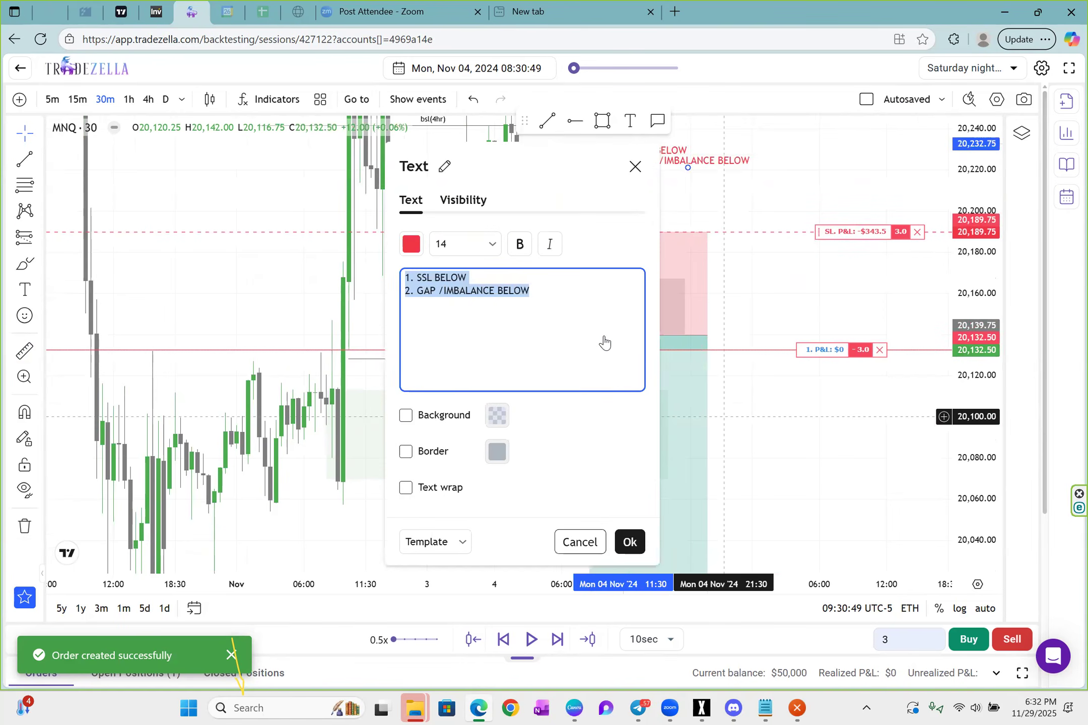
double_click(697, 162)
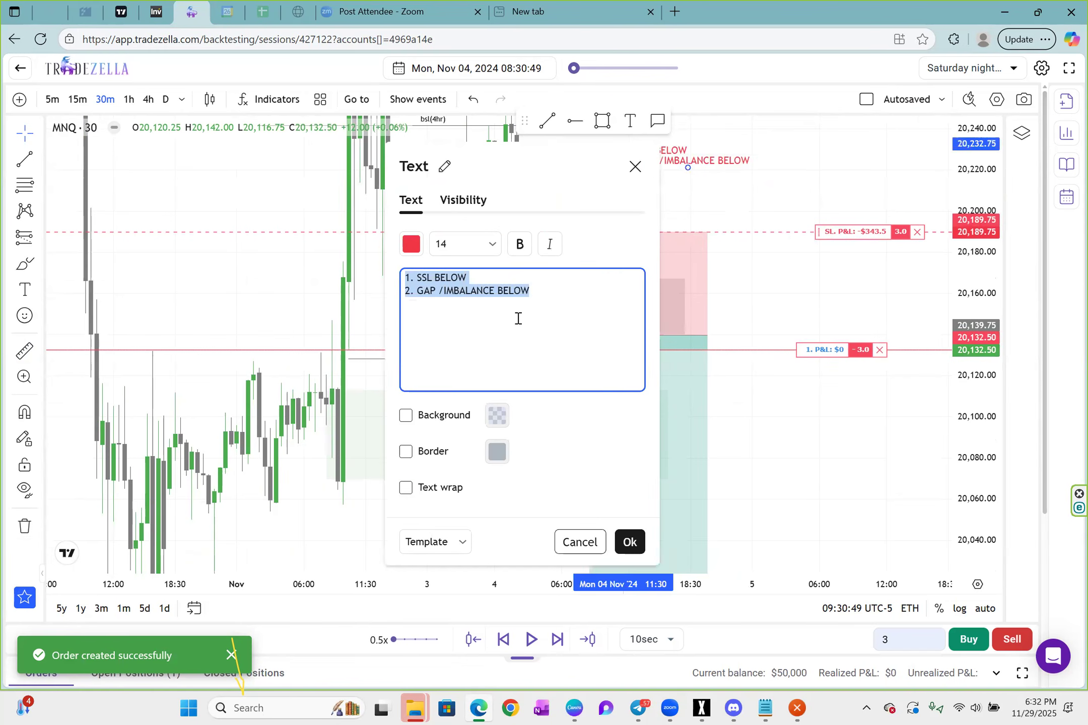
click(572, 294)
key(Return)
text(3. )
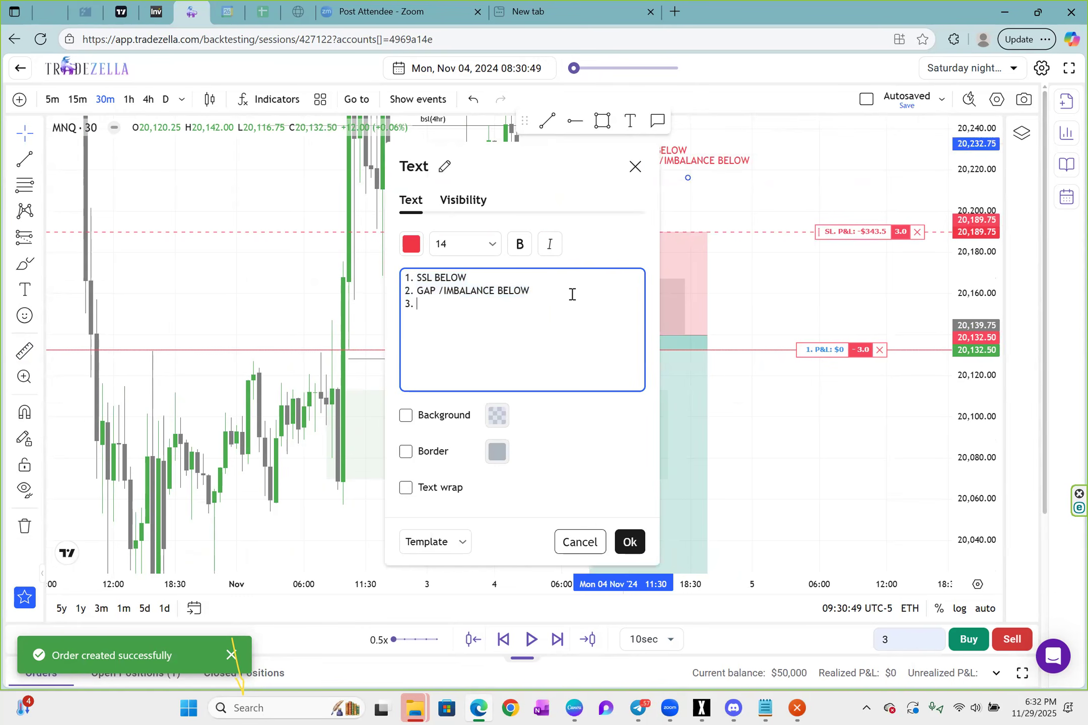
text(rejection off ob)
click(681, 161)
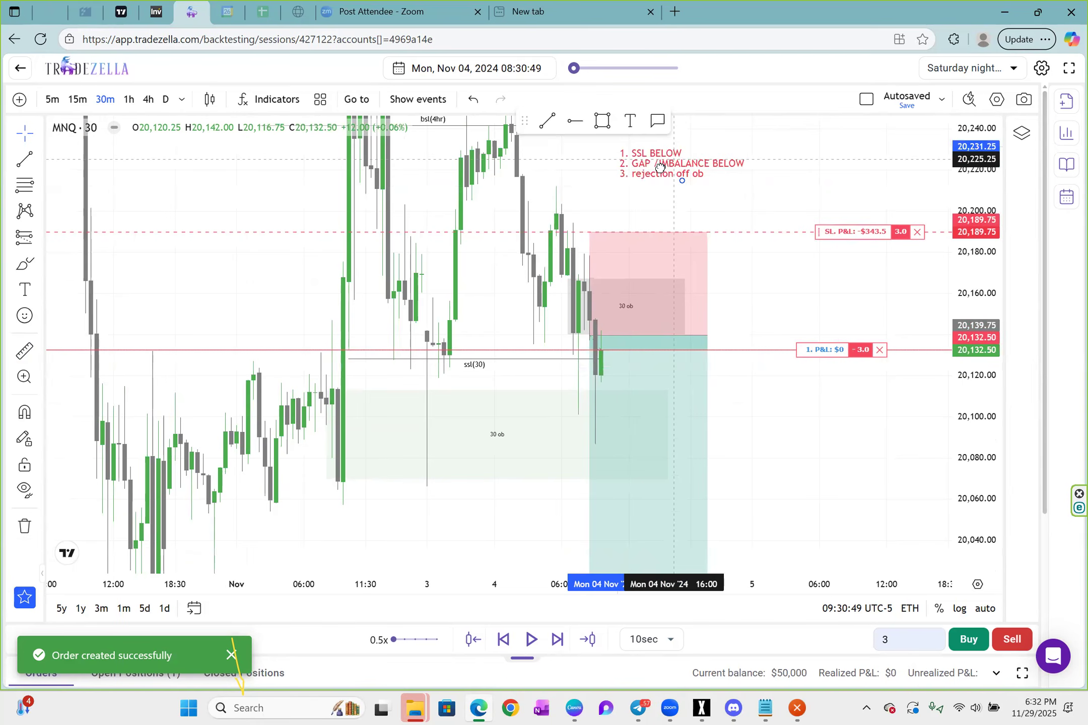
click(788, 445)
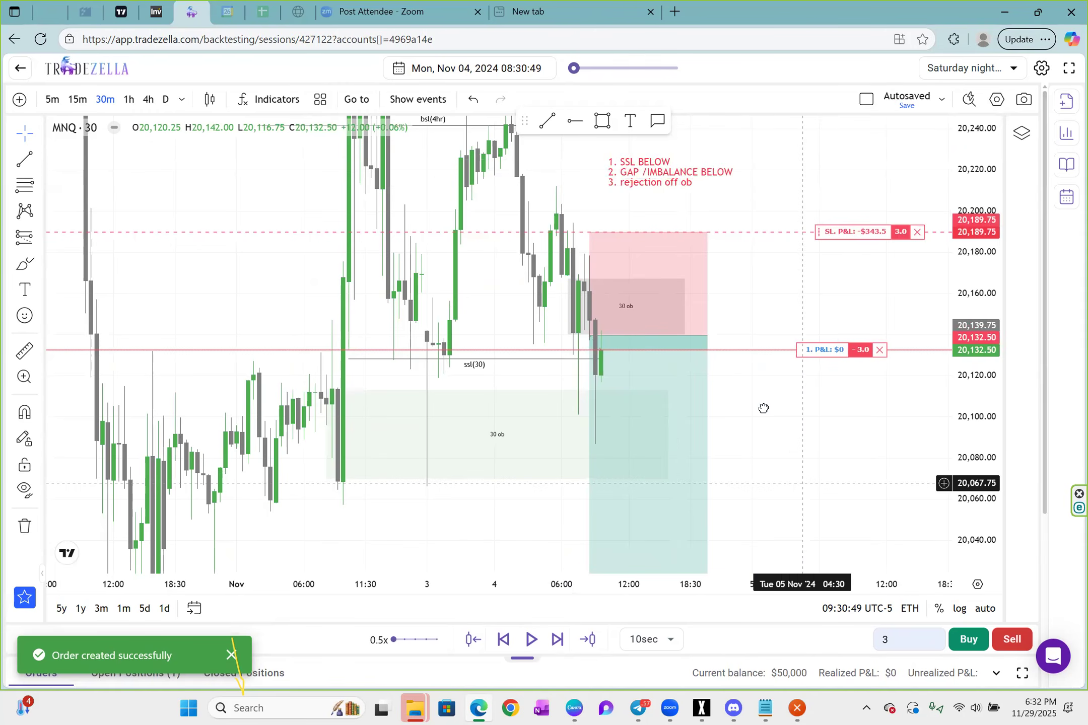
- Measure downward from the short entry level and mark 20,110.25 with a horizontal ray
drag(802, 483, 742, 382)
click(25, 351)
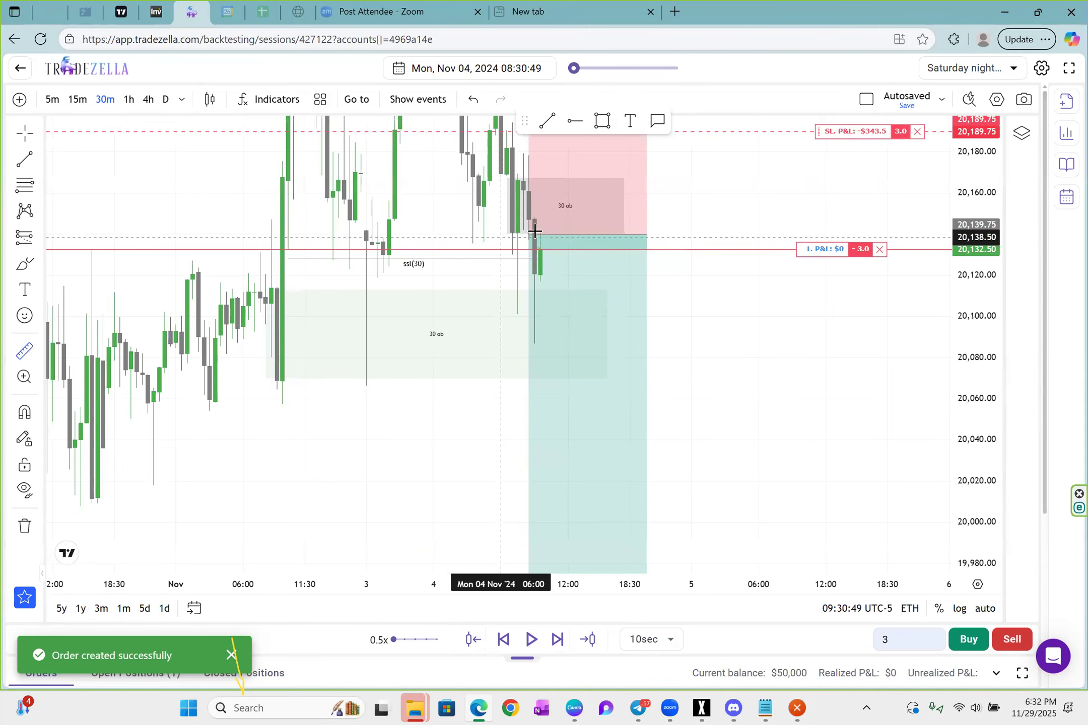
click(534, 232)
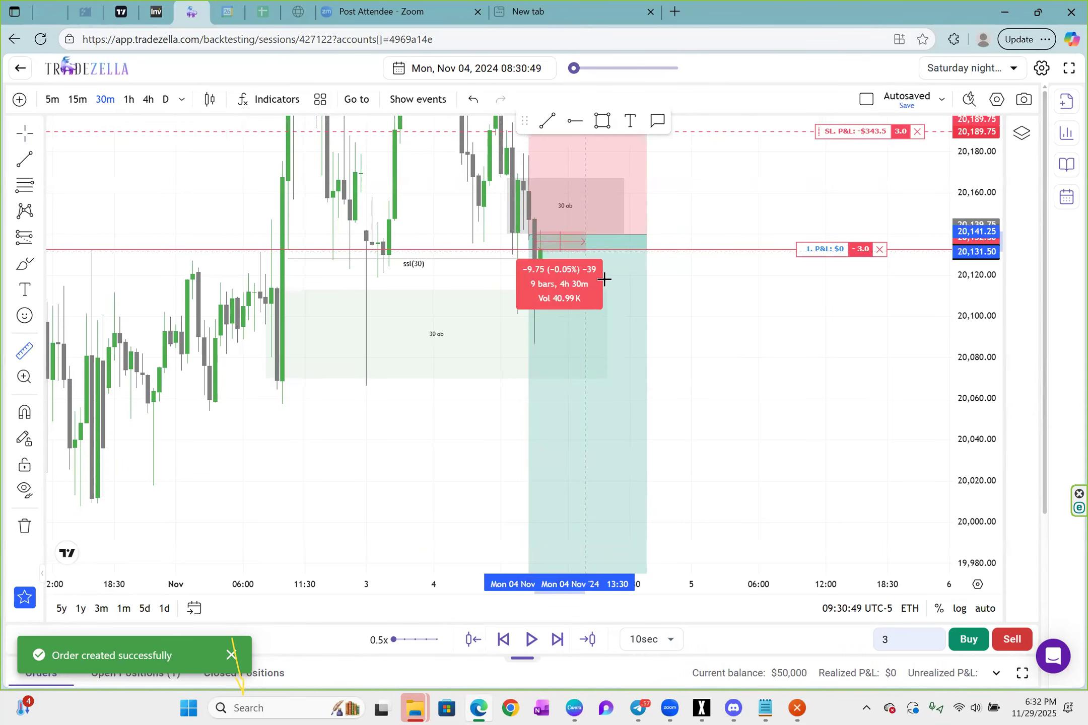
click(607, 296)
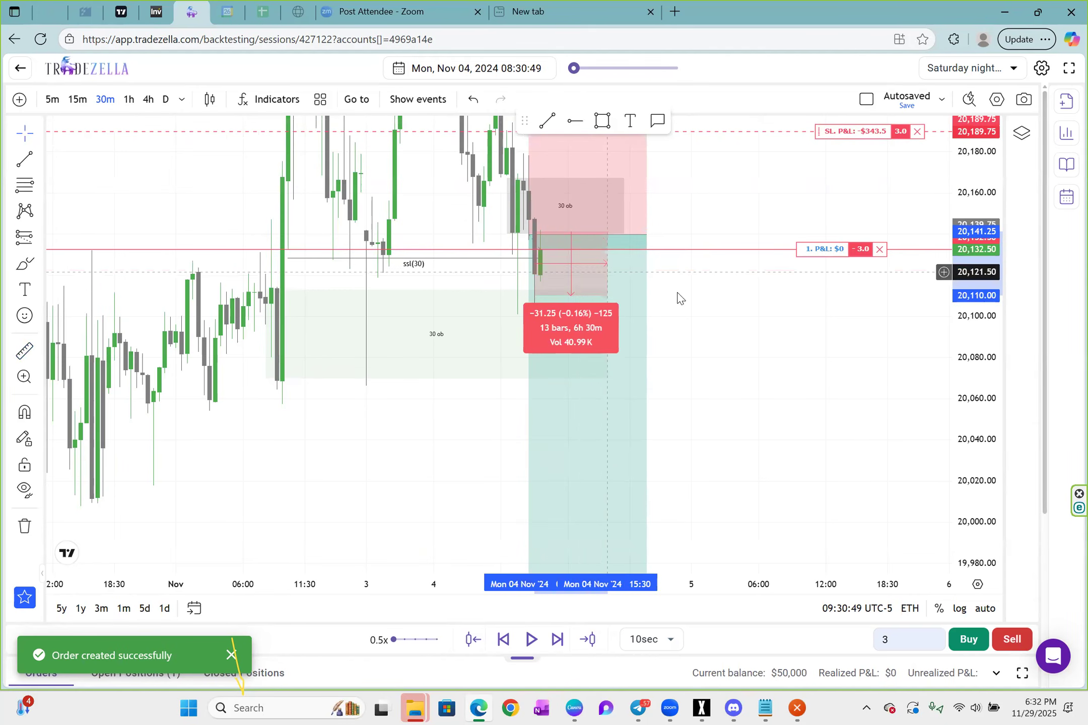
key(alt+j)
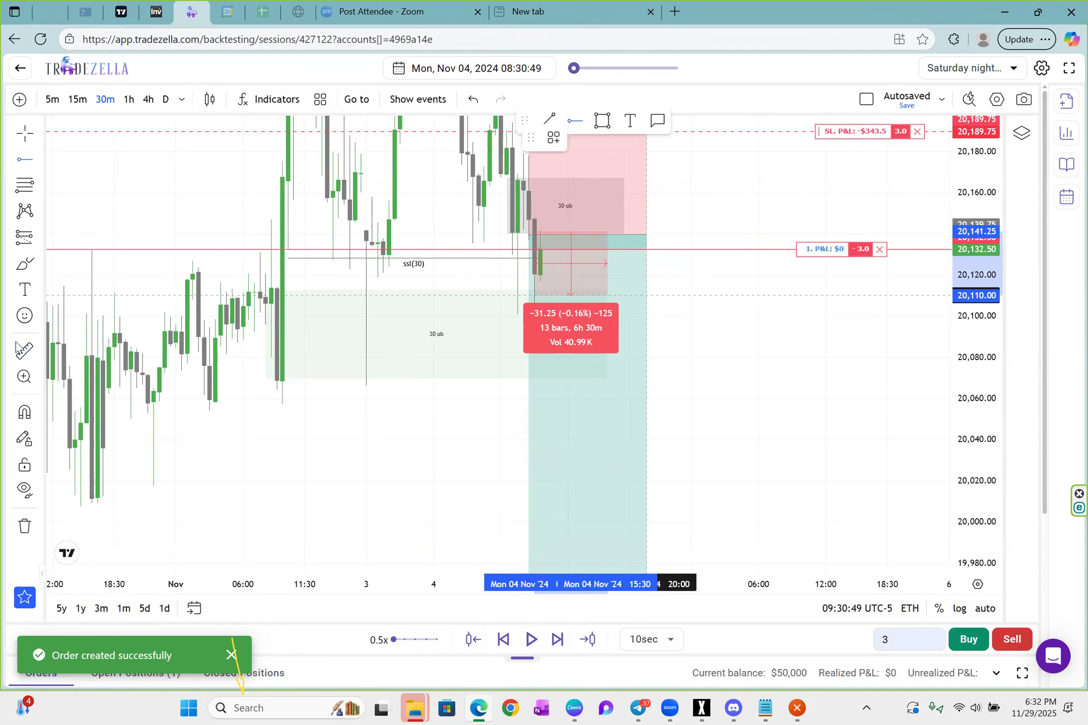
click(645, 296)
- Measure farther down from the short entry level and place a second horizontal ray at 20,089.25
click(629, 326)
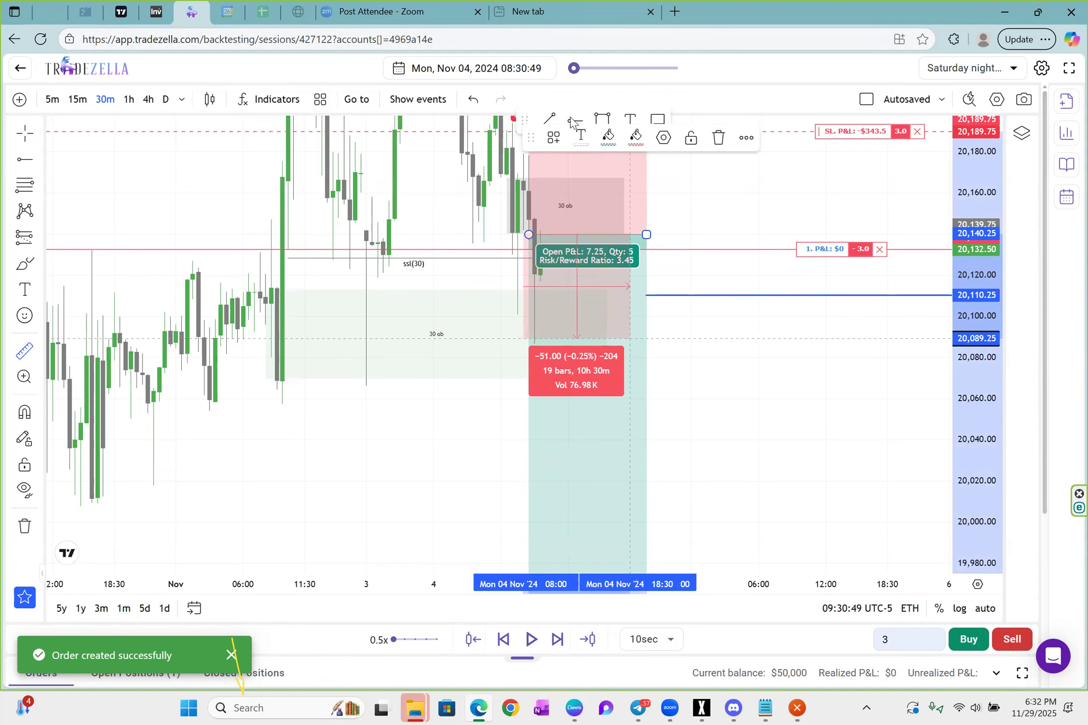
click(806, 389)
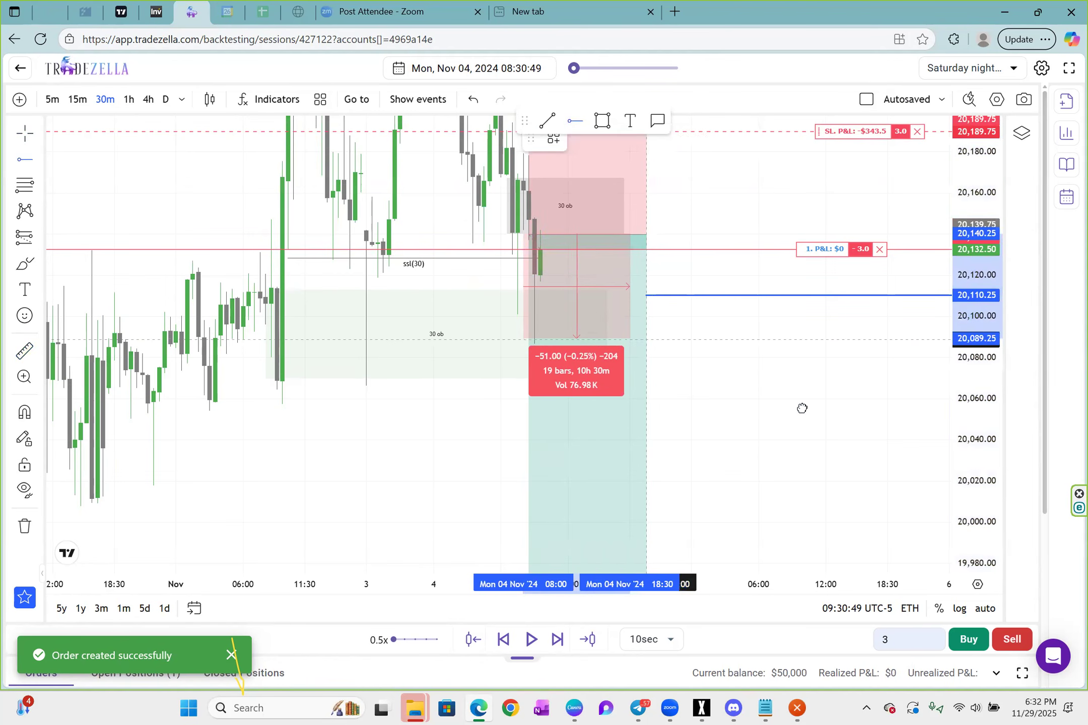
drag(955, 224, 952, 264)
drag(855, 391, 848, 396)
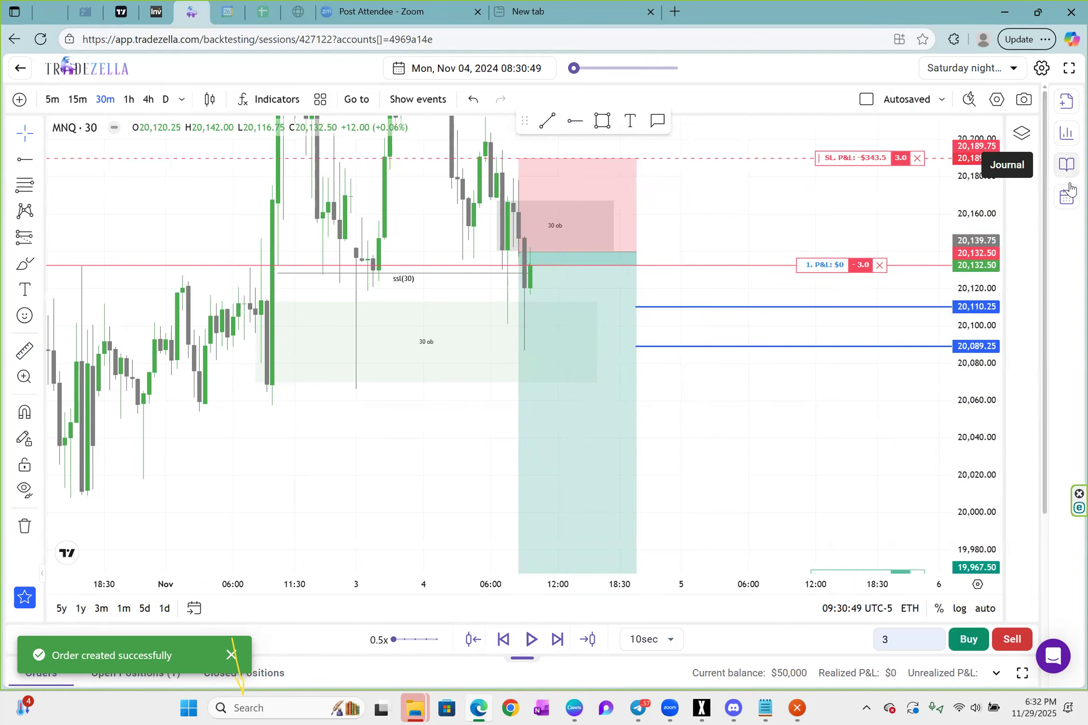
- Open the journal note for short MNQ trade #1 and write "Getting in the sell because" with list item "1. ssl below"
click(978, 143)
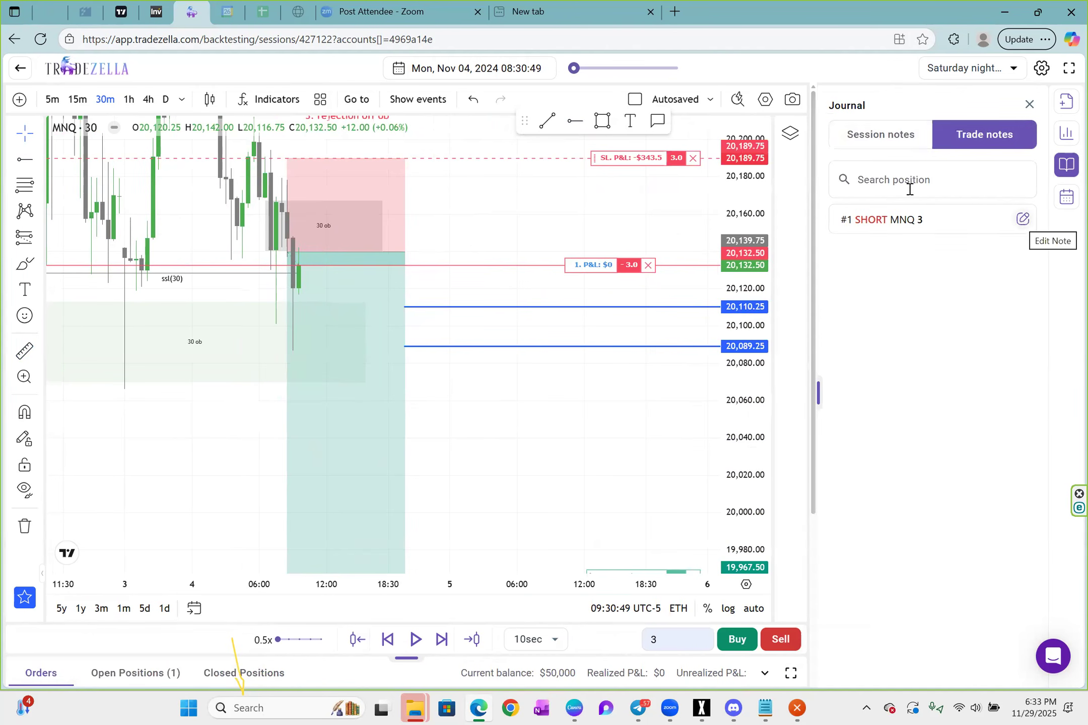
click(895, 204)
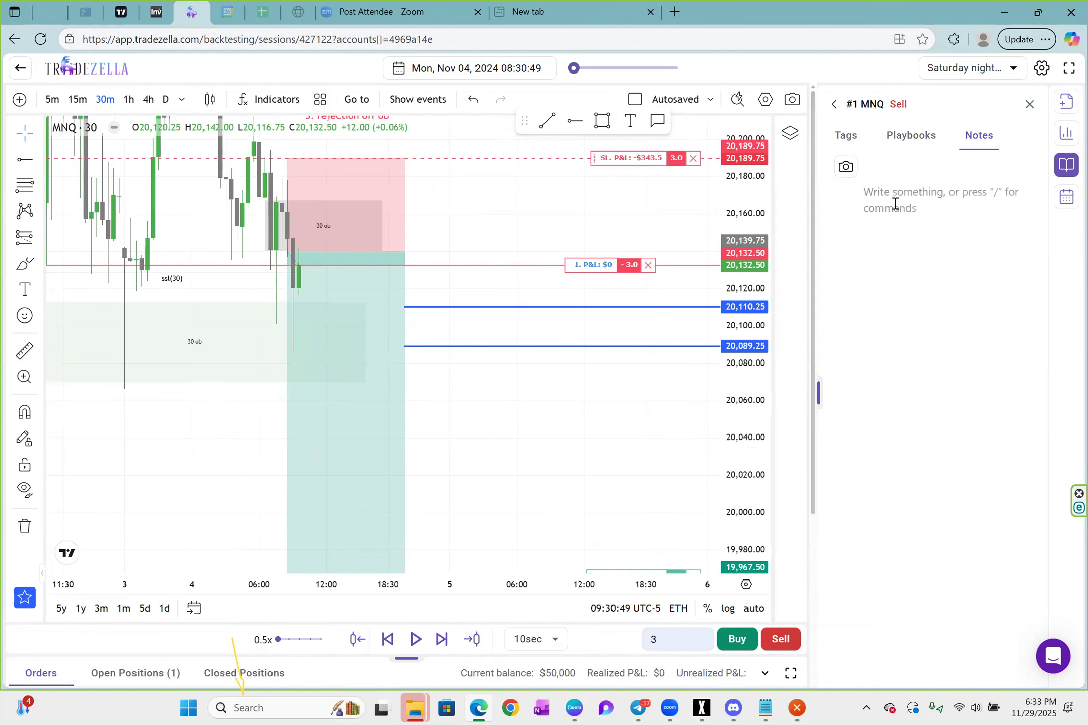
click(895, 204)
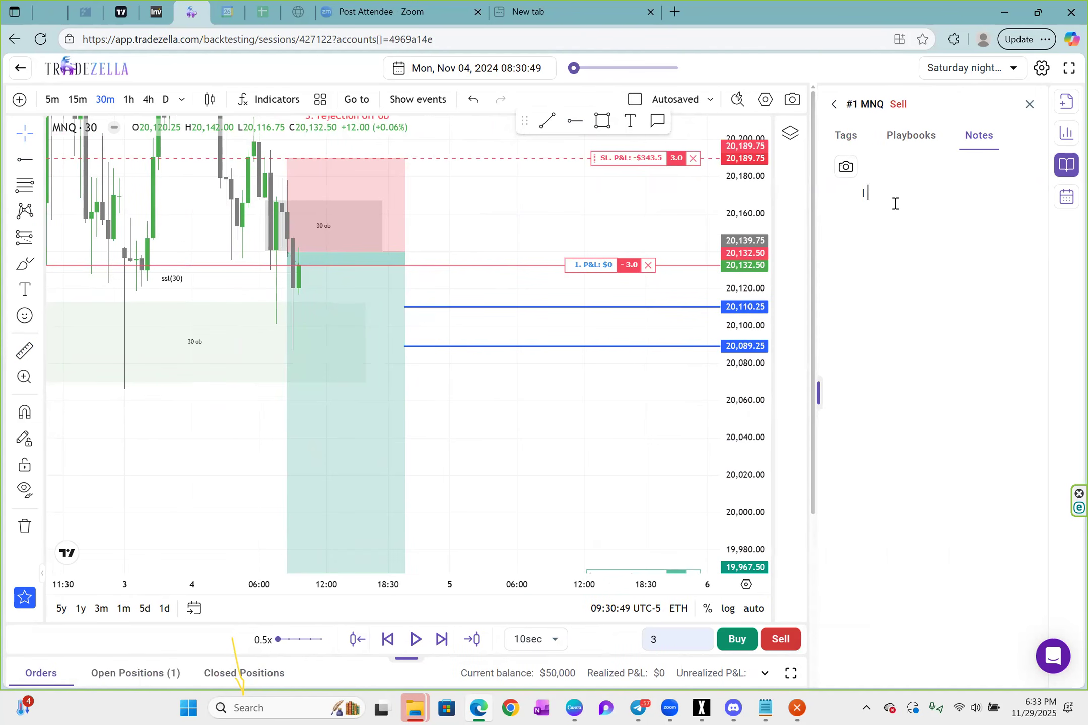
text(Getting in the sell because)
key(Return)
text(1. ssl below)
key(Return)
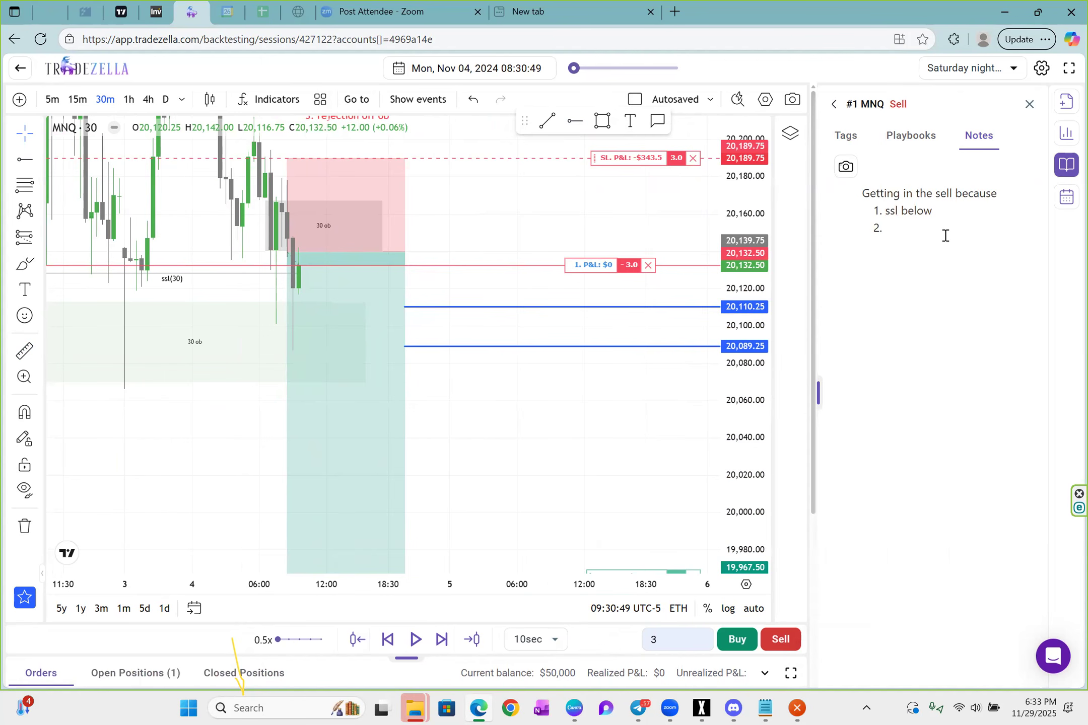
- Add "imbalance to fill" and "rejection off ob" as items 2 and 3 of the trade note
text(imbaal)
key(BackSpace)
key(BackSpace)
text(lance to fill)
key(Return)
text(rejectio)
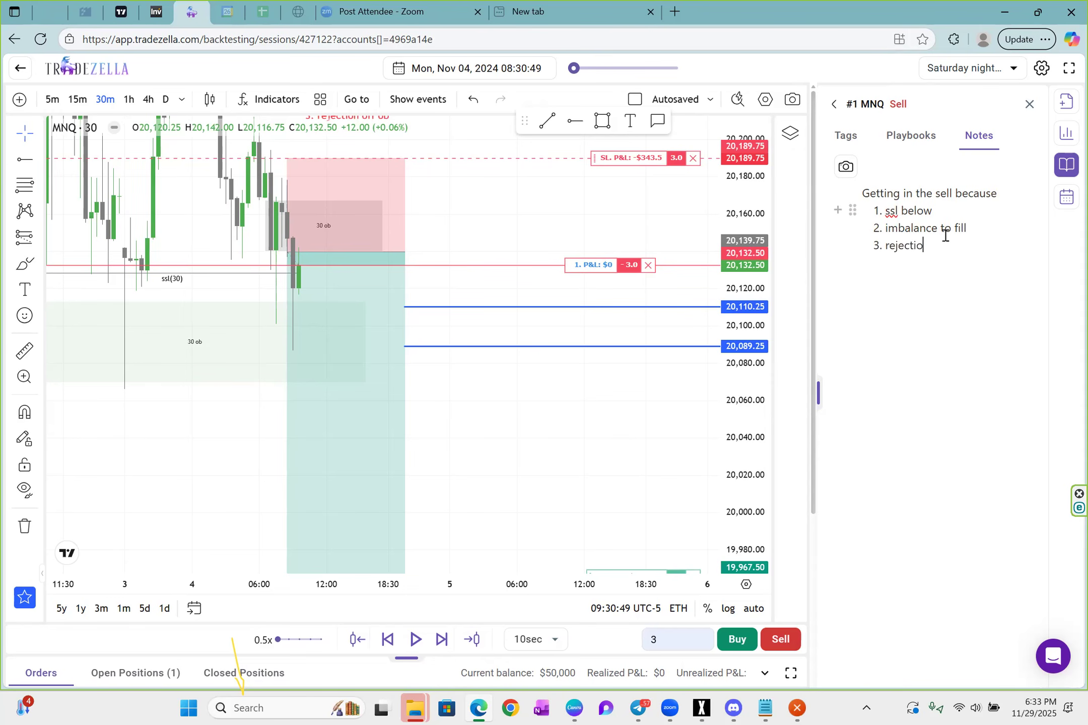
text(n off ob)
- Add the bullet "this is a risky trade because the overall trend is up" and insert a chart snapshot into the trade note
key(Return)
key(BackSpace)
text(*)
text( t)
text(his is a )
text(tisky)
key(BackSpace)
key(BackSpace)
key(BackSpace)
key(BackSpace)
key(BackSpace)
text(risky trade be)
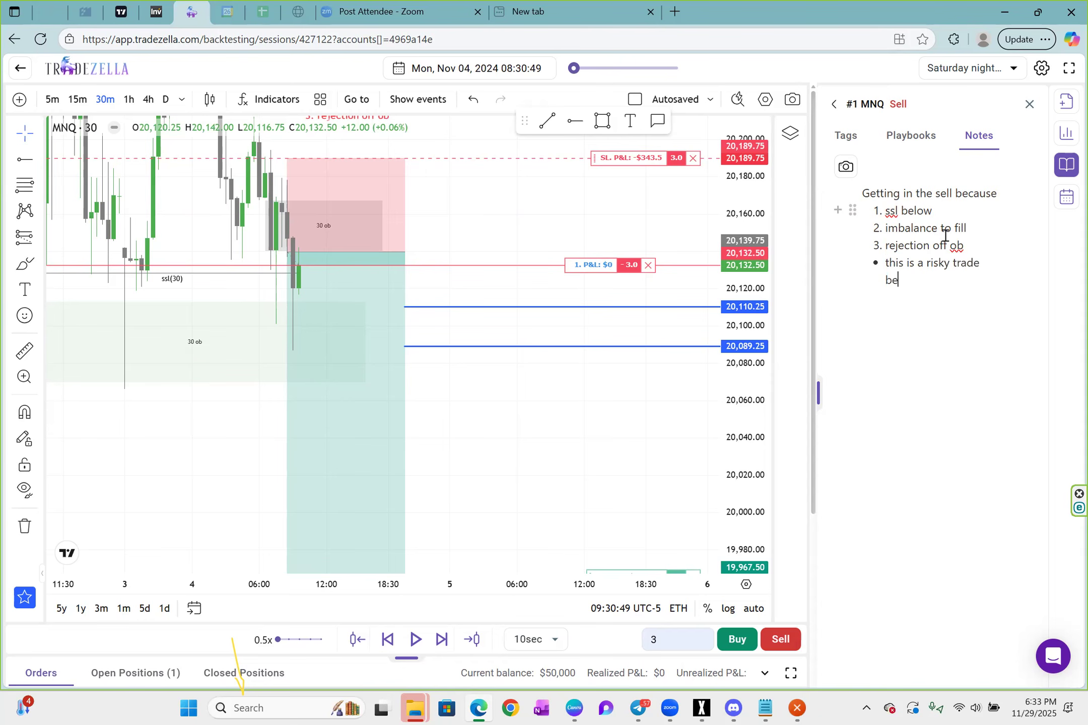
text(cause the overall trend is uo)
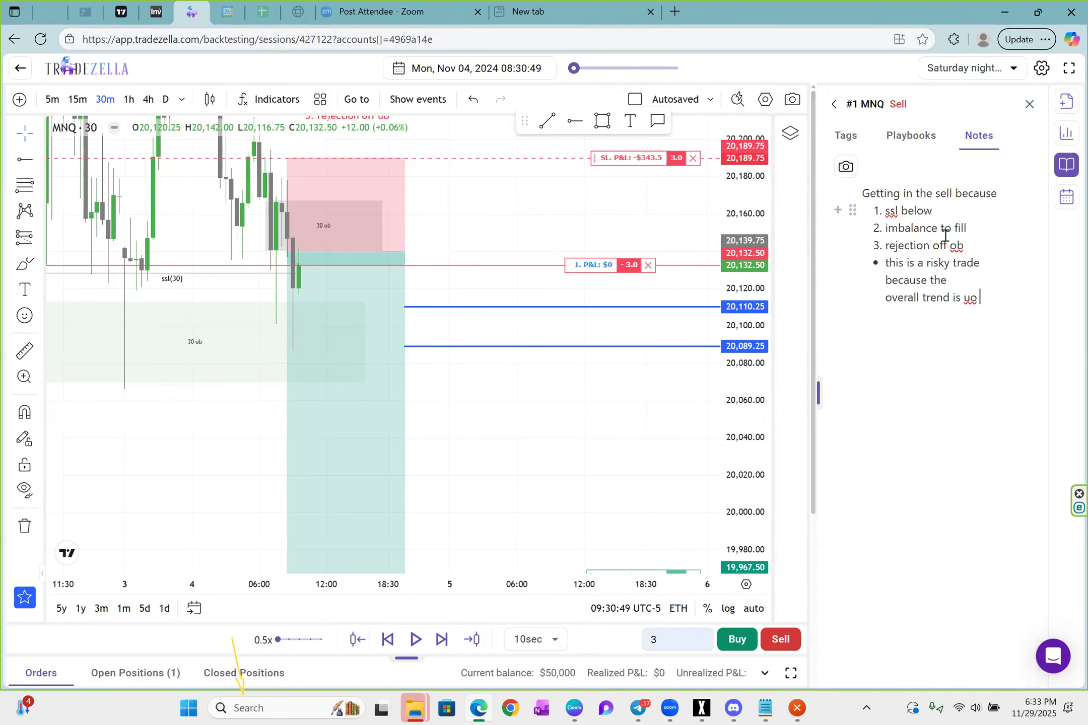
key(Return)
key(BackSpace)
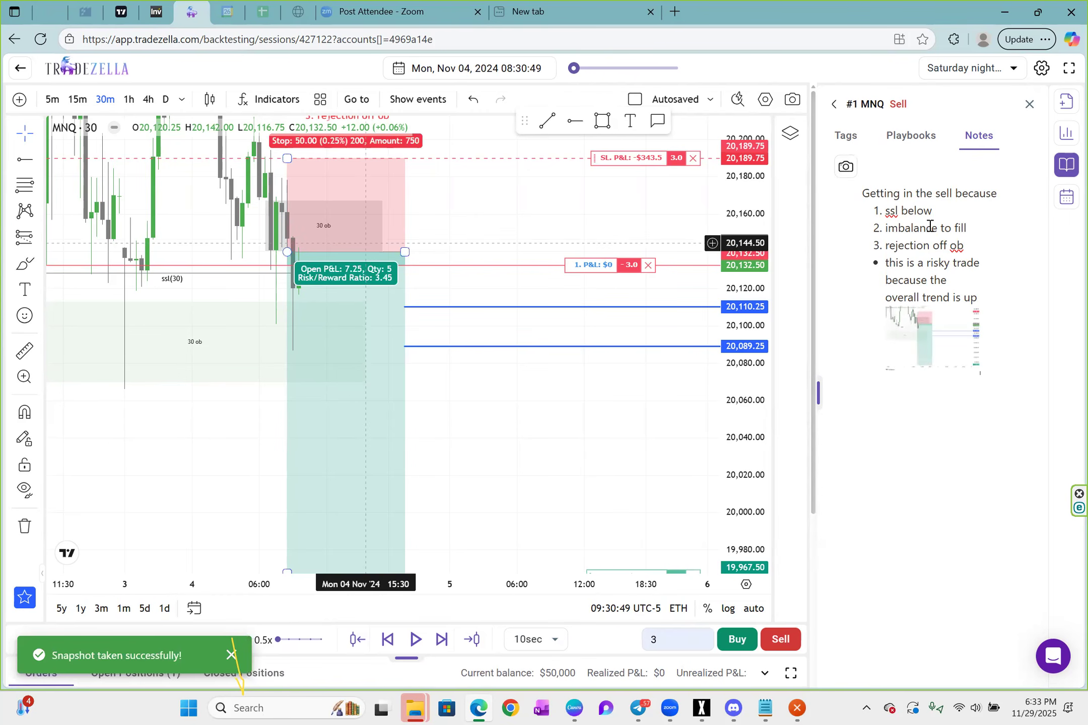
- Assign the "hmt method" playbook to short MNQ trade #1 and return to the journal's session notes
click(909, 142)
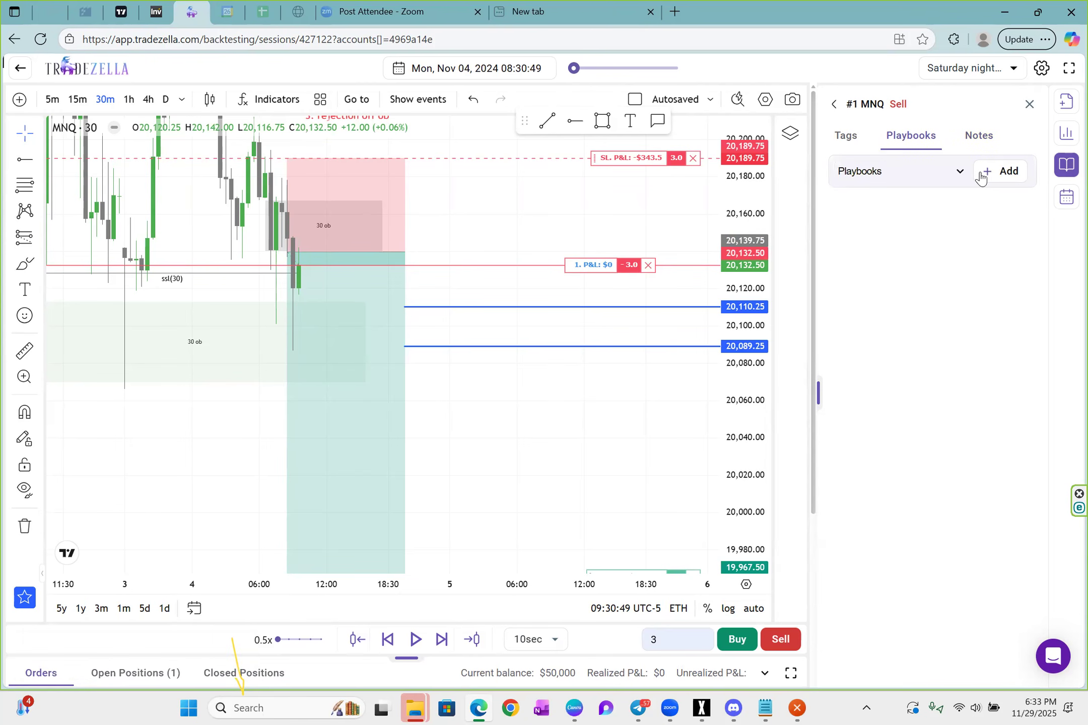
click(987, 179)
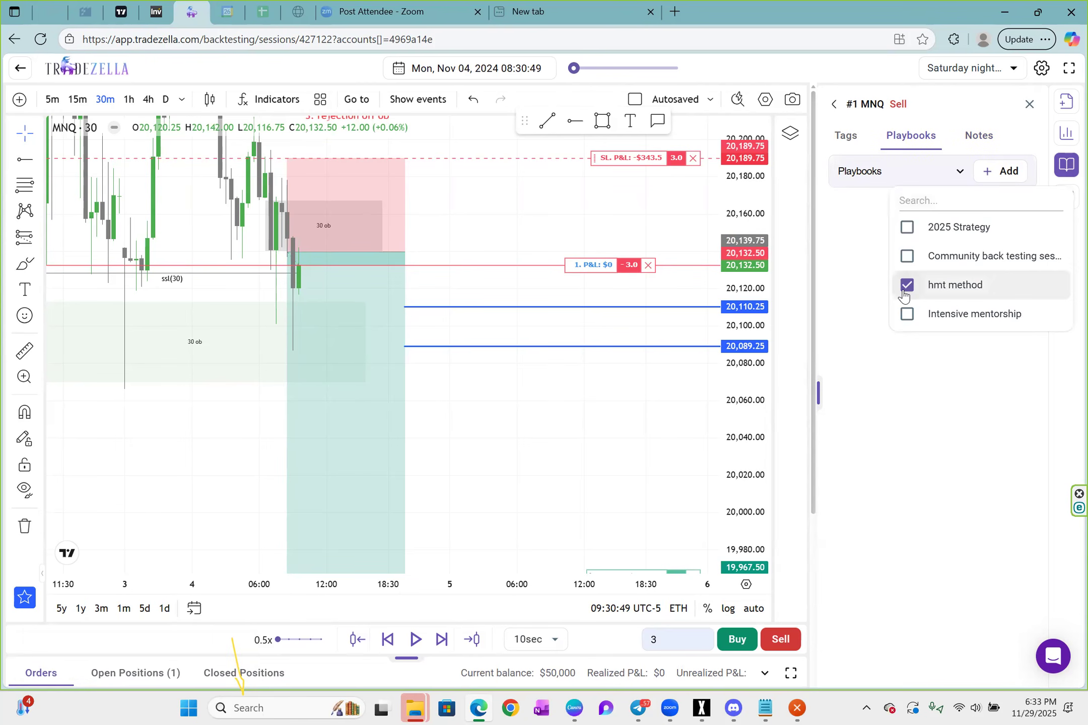
click(835, 117)
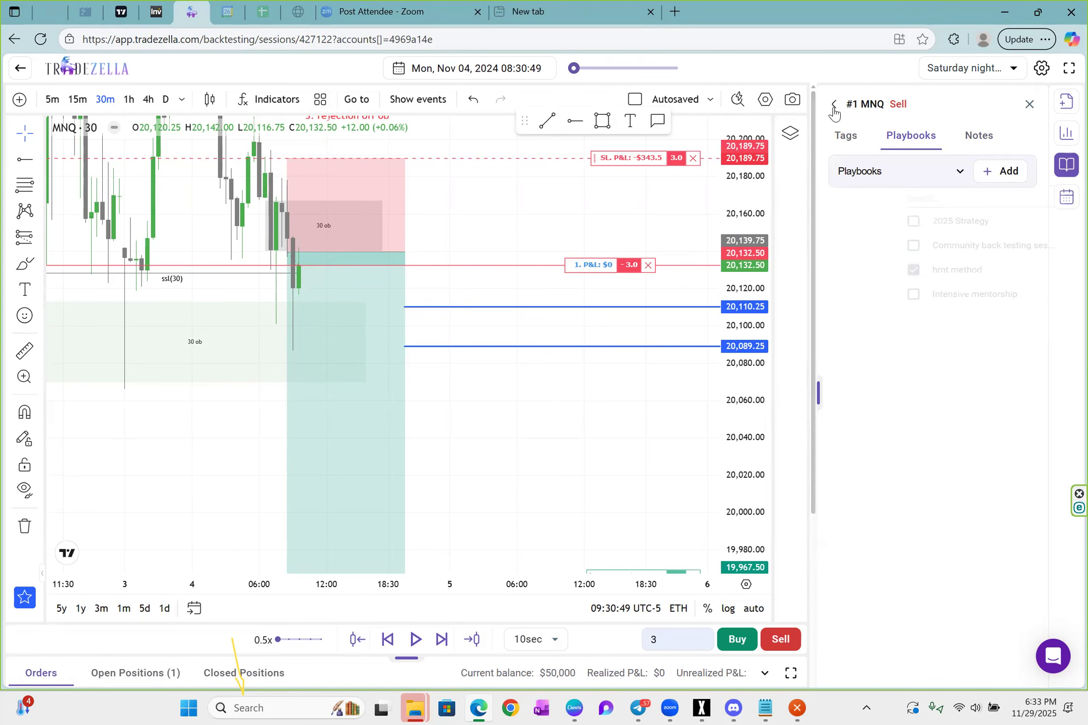
click(891, 142)
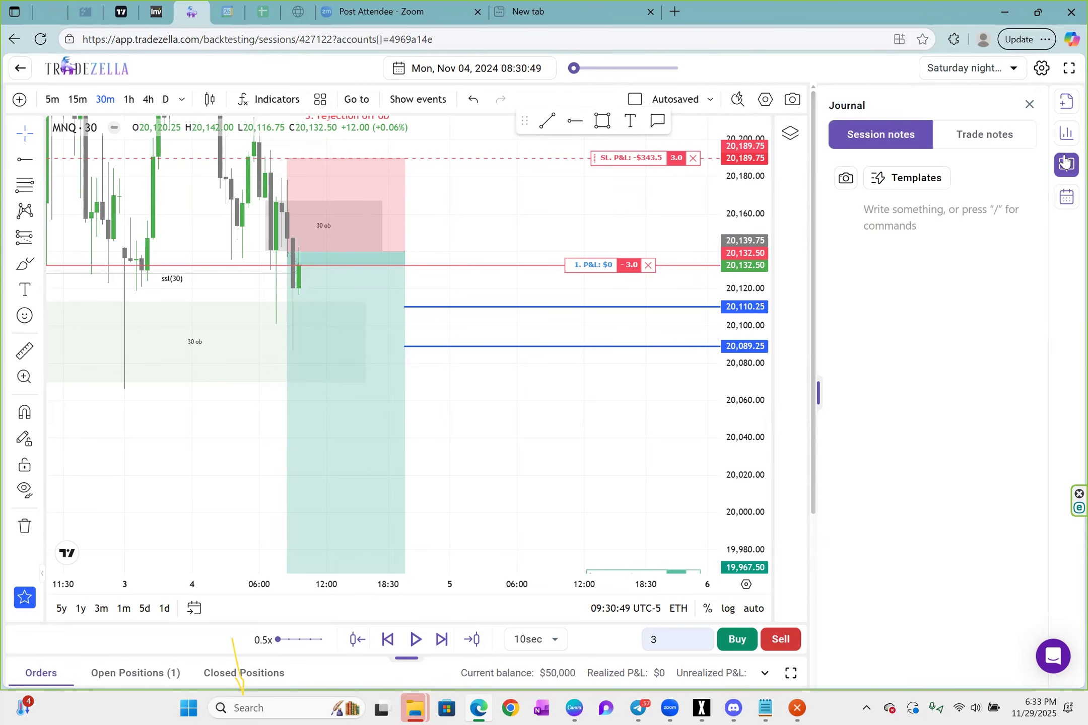
- Run the market replay at 1x speed and pause it once price trades below the 20,110.25 ray
drag(689, 371, 640, 409)
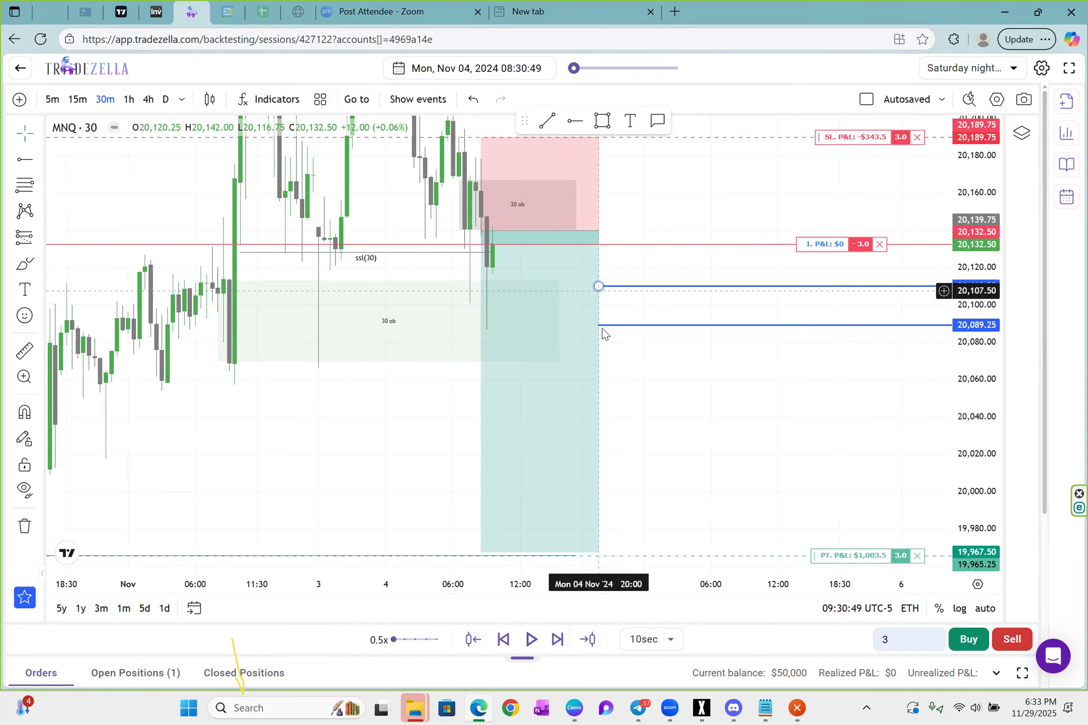
click(530, 641)
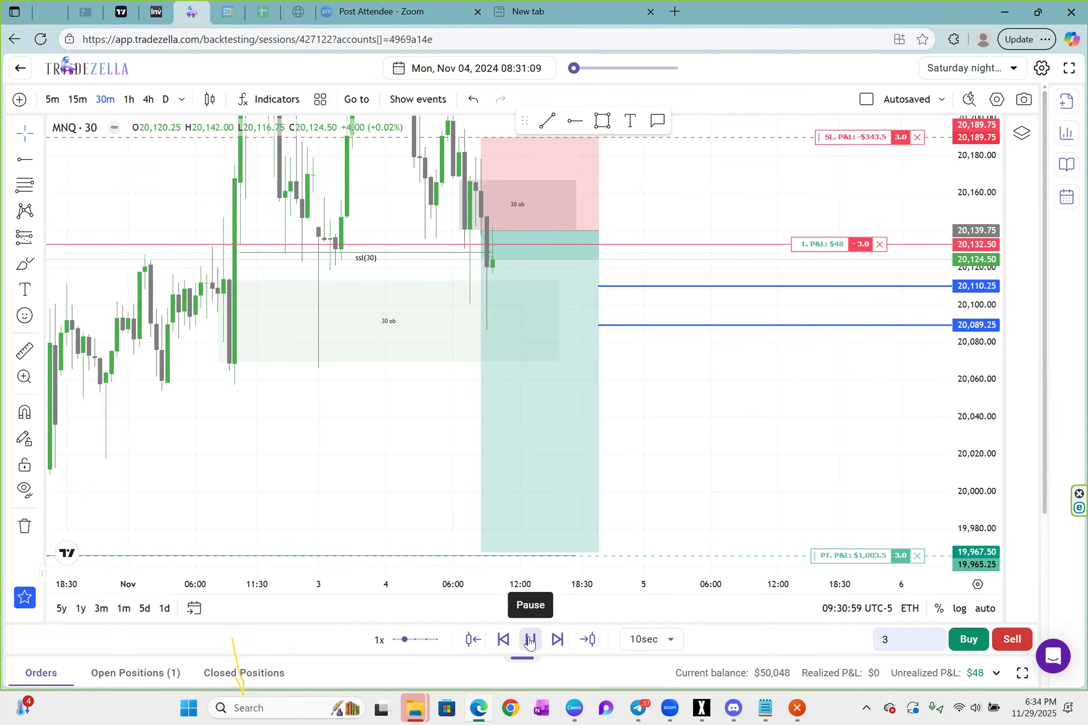
click(529, 641)
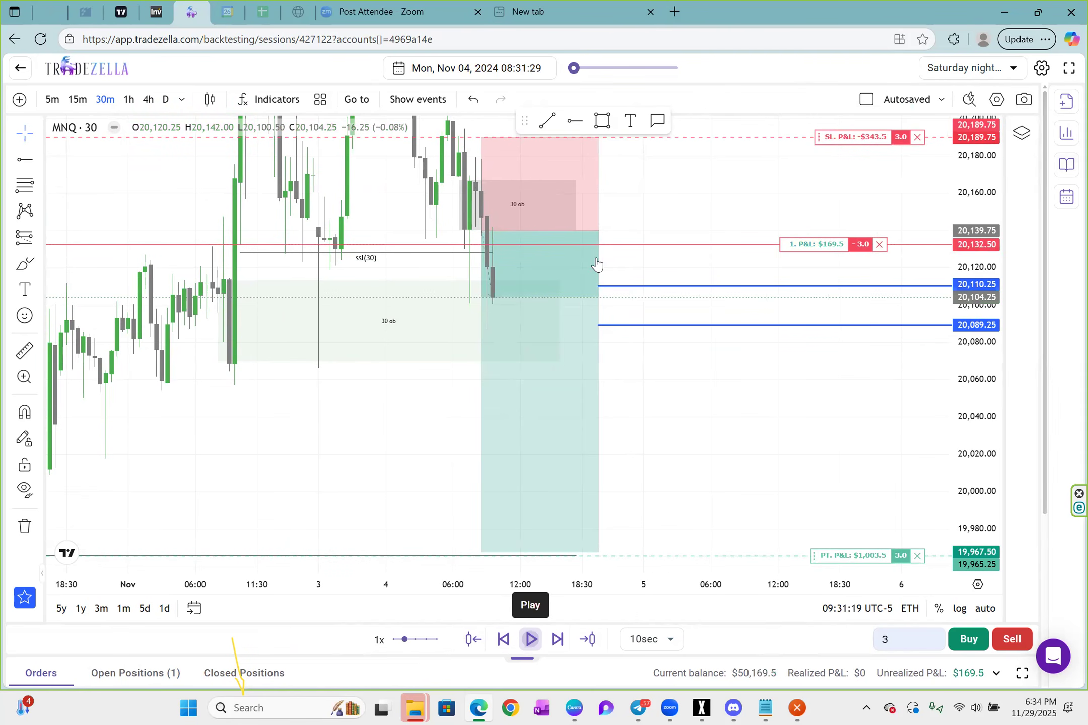
- Insert a second chart snapshot into the note of short MNQ trade #1 and write "tp 1 +30 pts hit" below it
click(1068, 167)
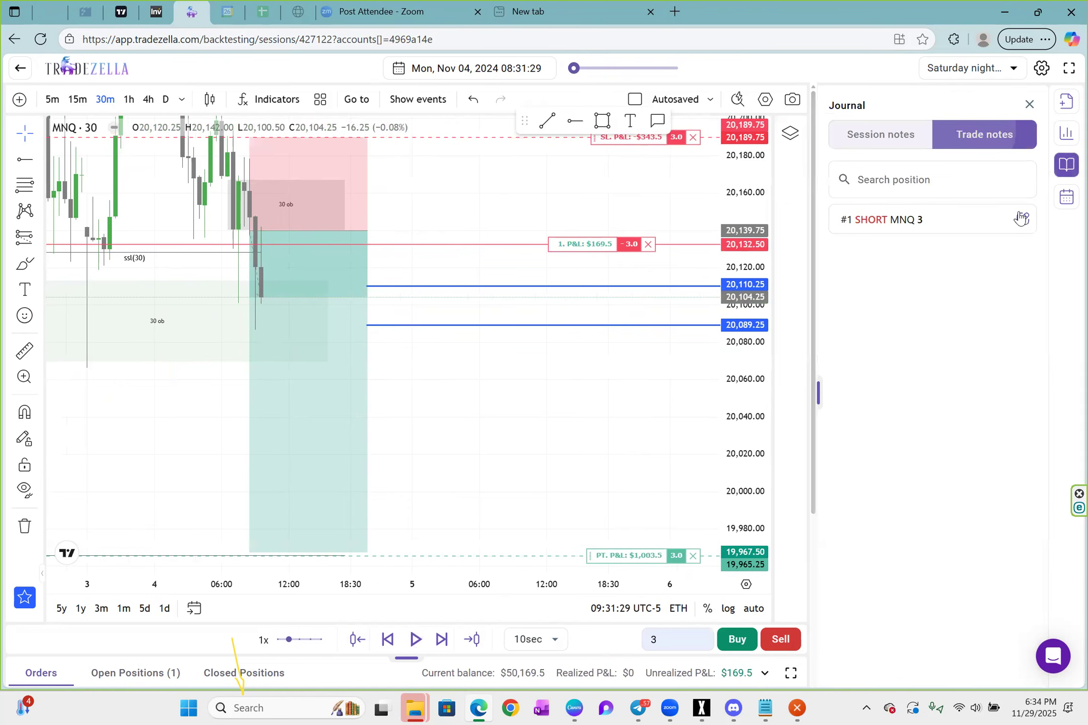
click(847, 172)
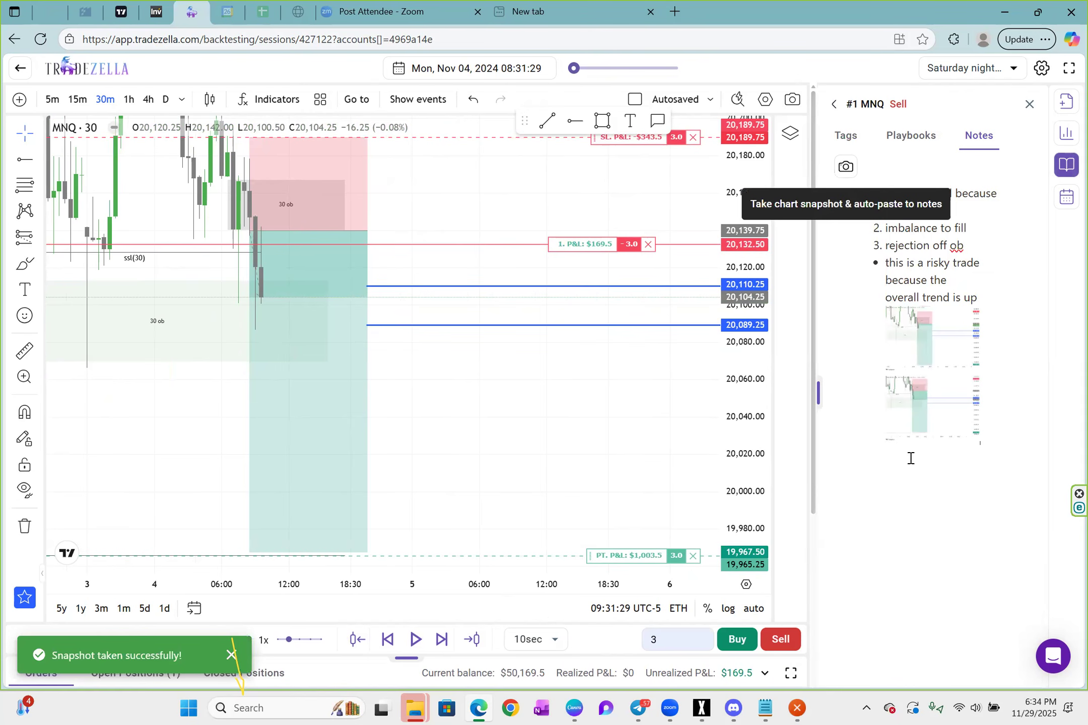
text(+30 pts hit)
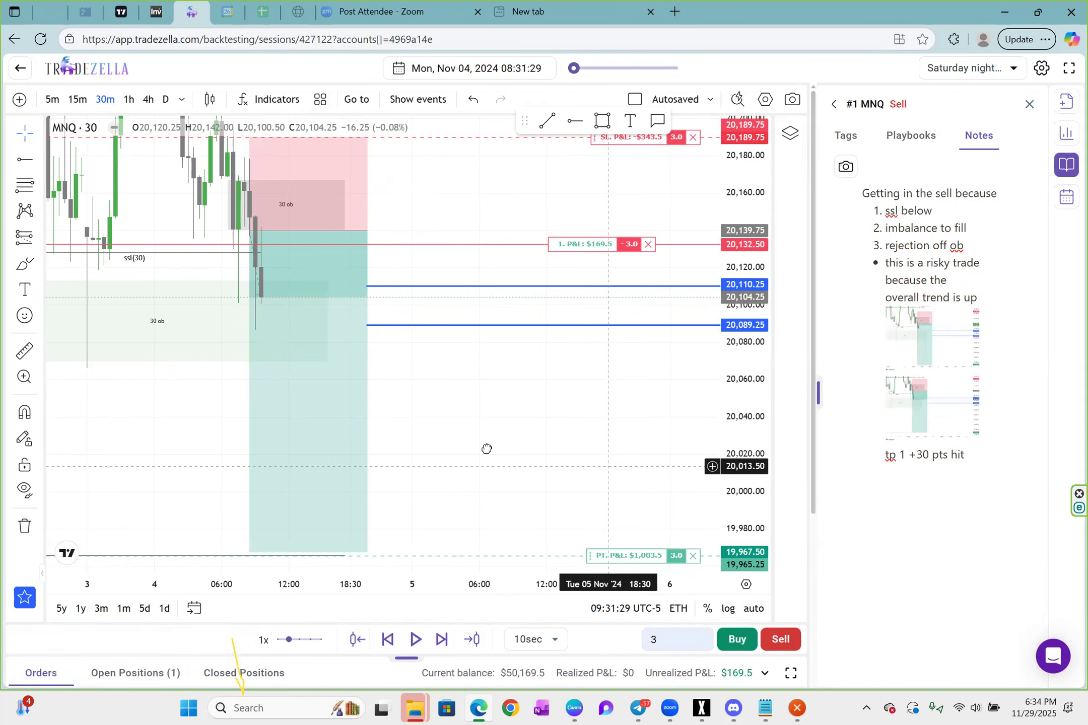
- Draw a horizontal ray at 20,049.50 starting from the right edge of the short position box
drag(562, 472, 542, 457)
scroll(562, 426, down, 1)
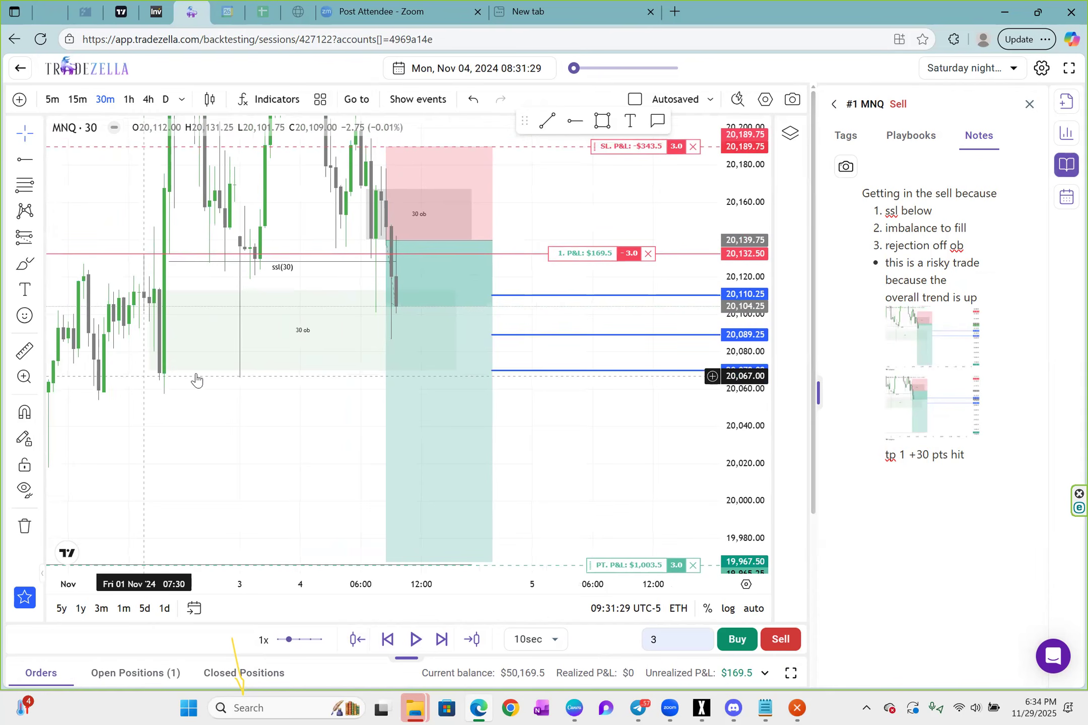
click(577, 122)
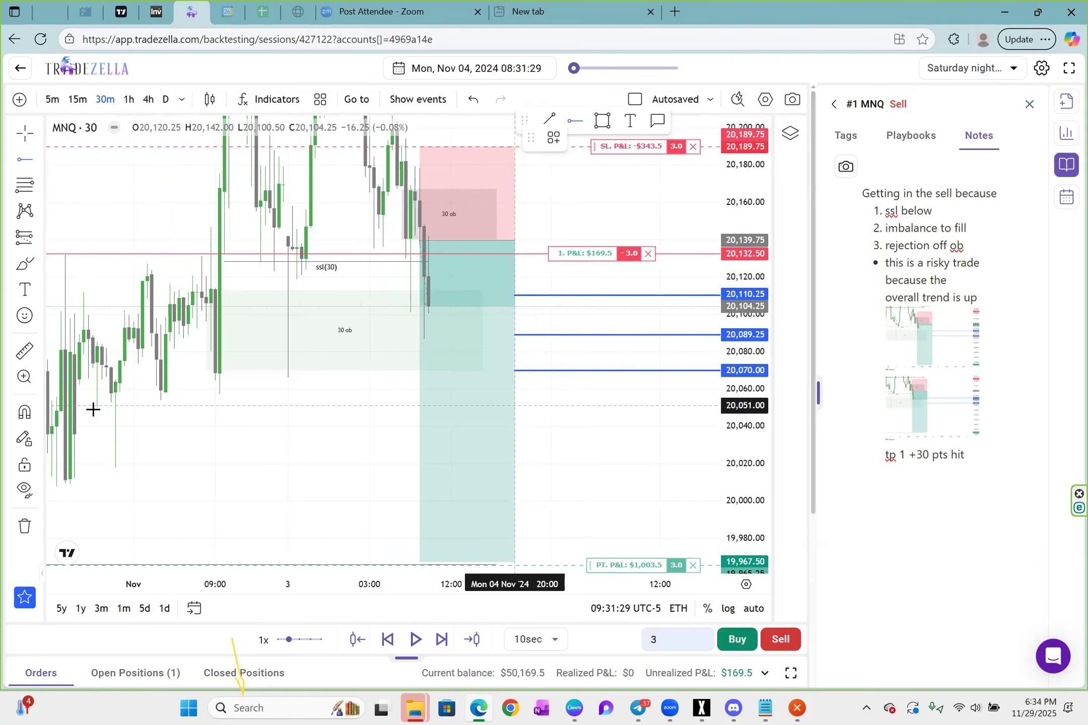
click(142, 411)
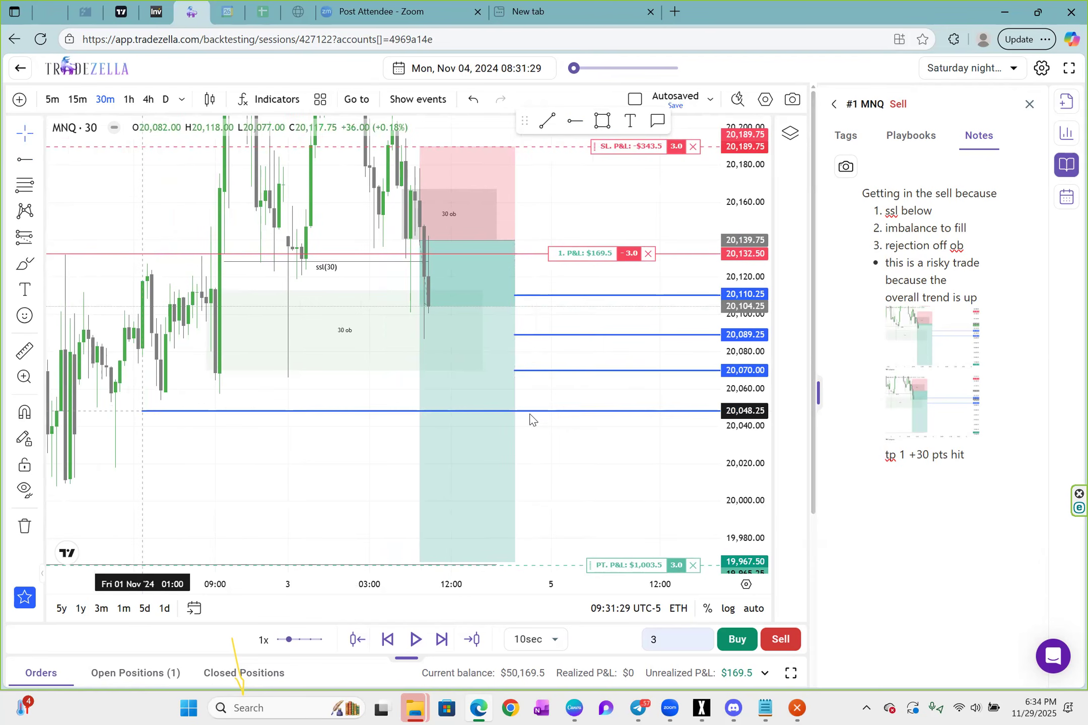
drag(516, 411, 514, 410)
drag(567, 451, 562, 455)
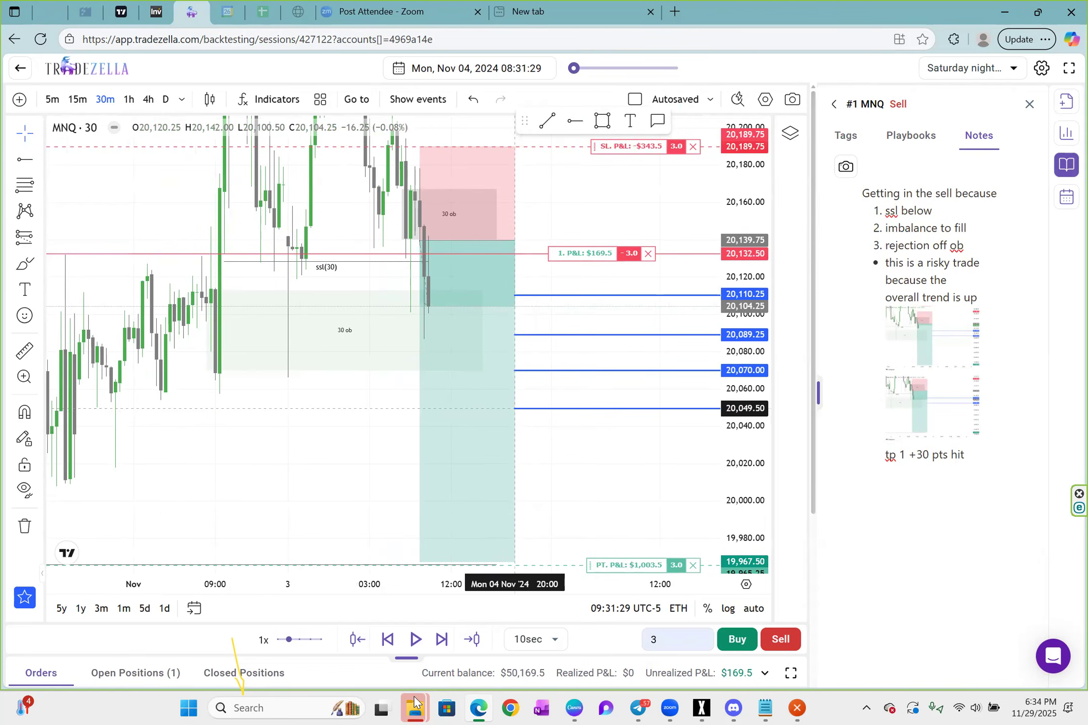
- Run the replay until price reaches the 20,089.25 target area and pause it at 08:32:09
click(414, 640)
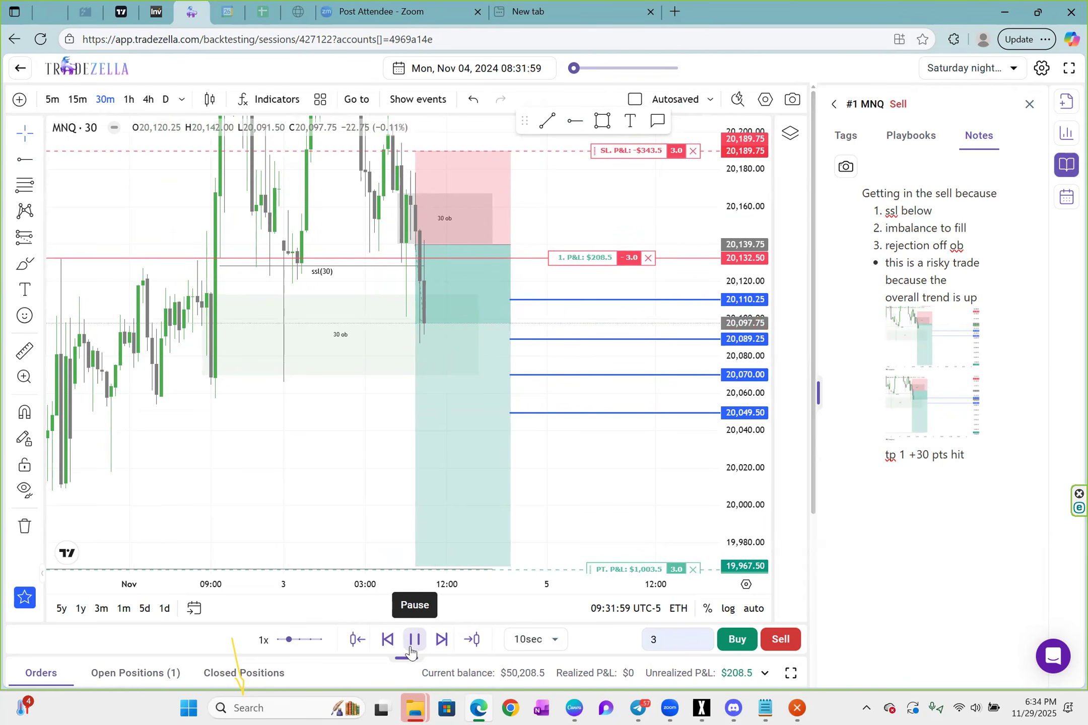
click(413, 641)
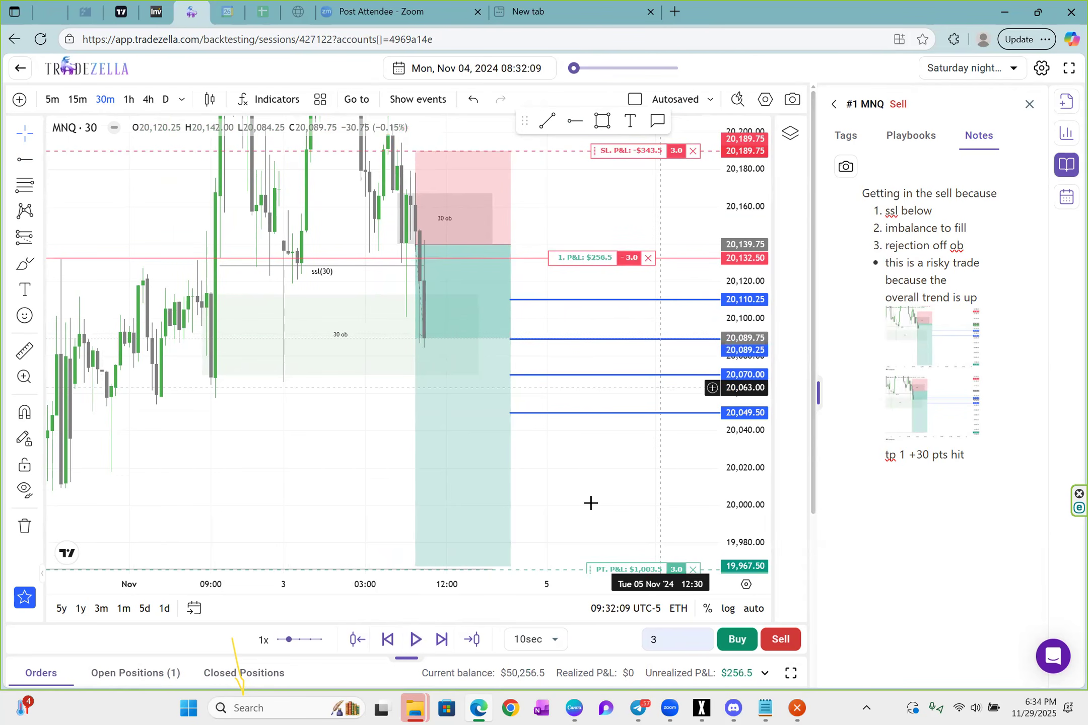
click(683, 641)
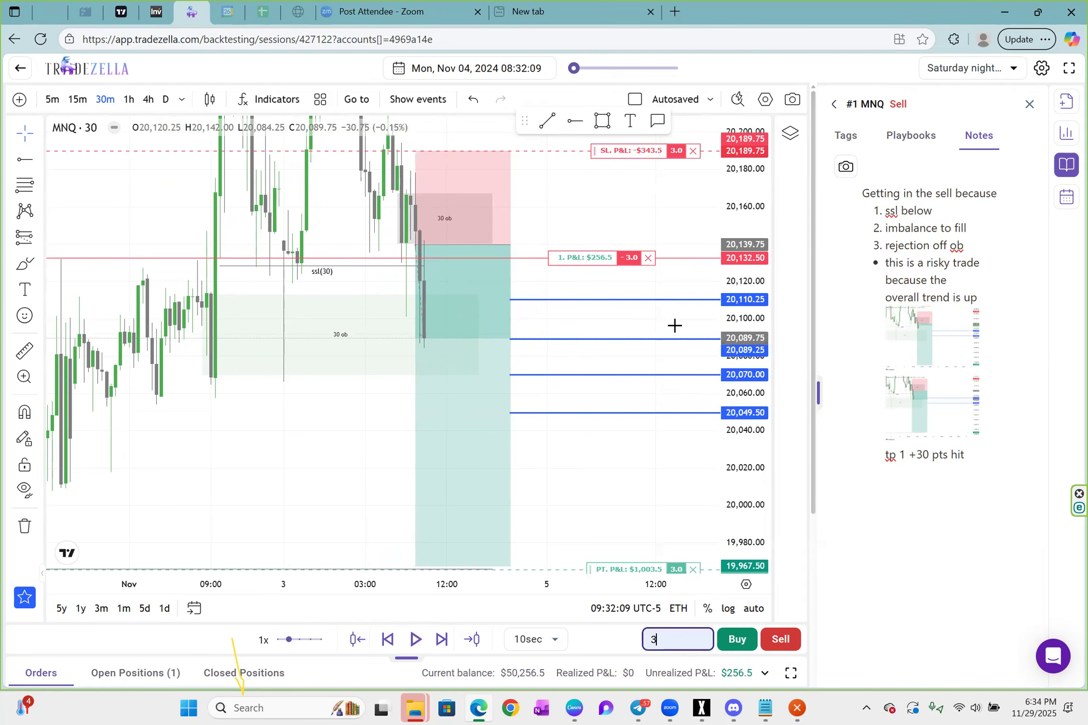
click(665, 494)
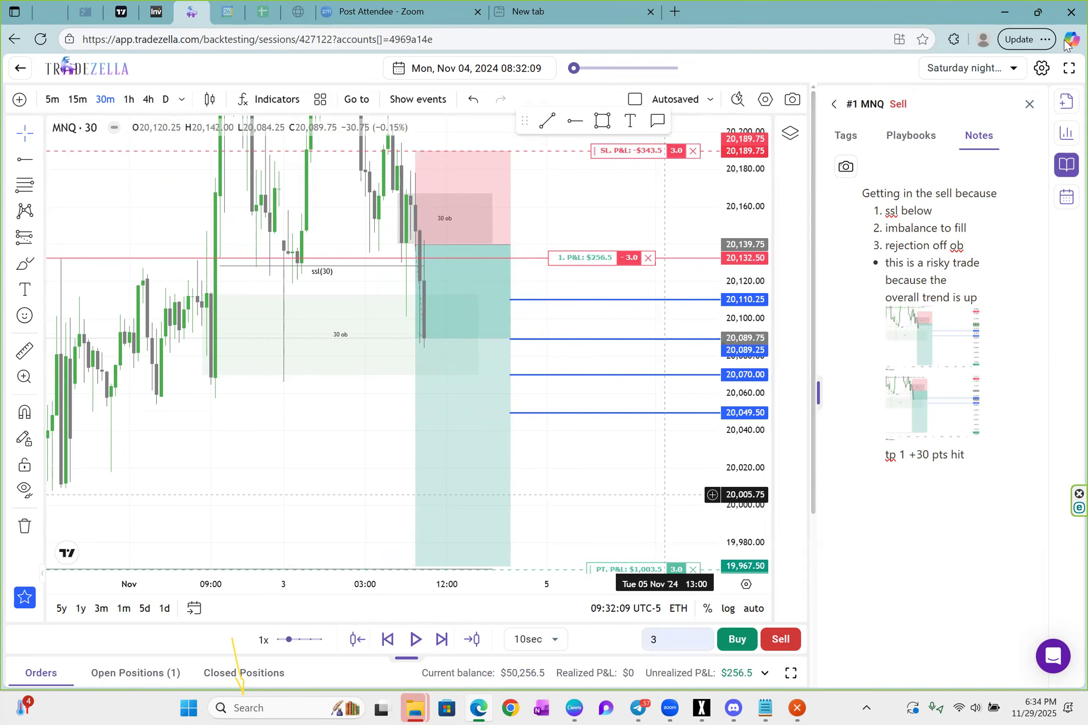
- Partially close 1 contract of the MNQ sell position and move its stop loss near the entry, to 20,131.50
click(648, 259)
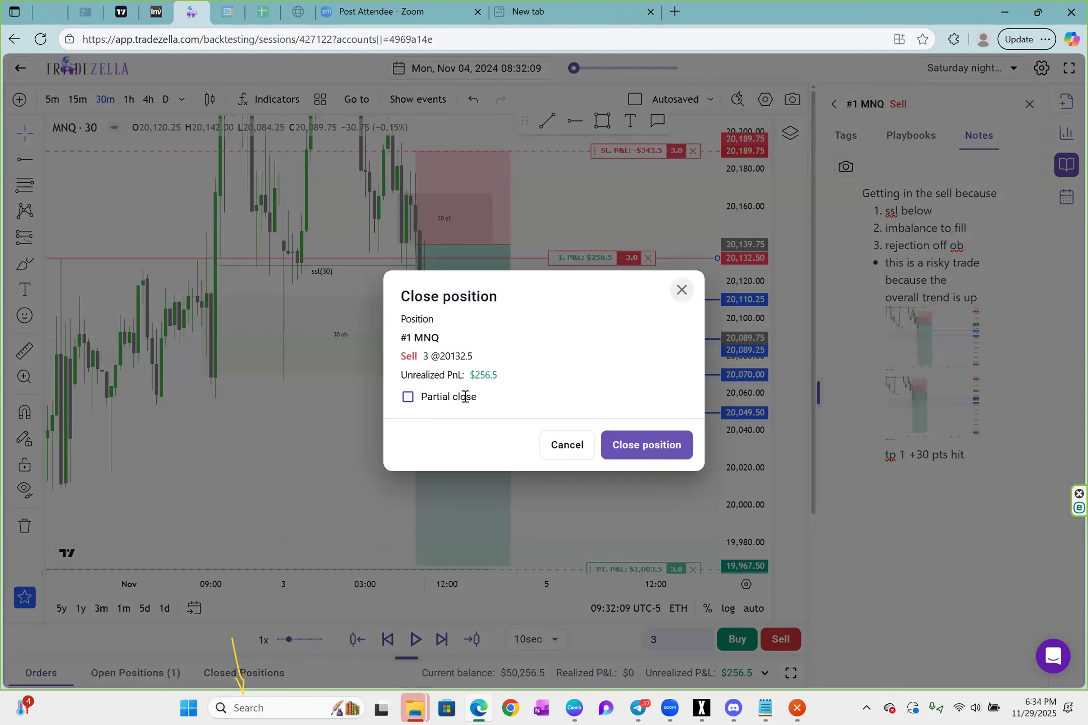
click(464, 396)
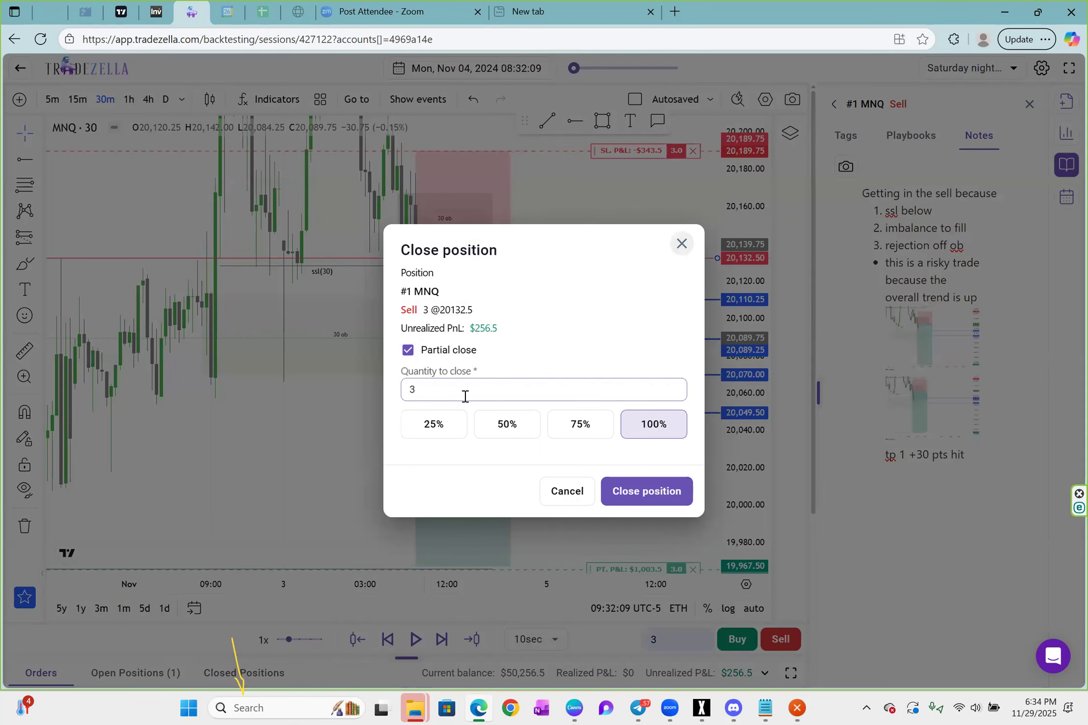
click(464, 396)
key(BackSpace)
text(1)
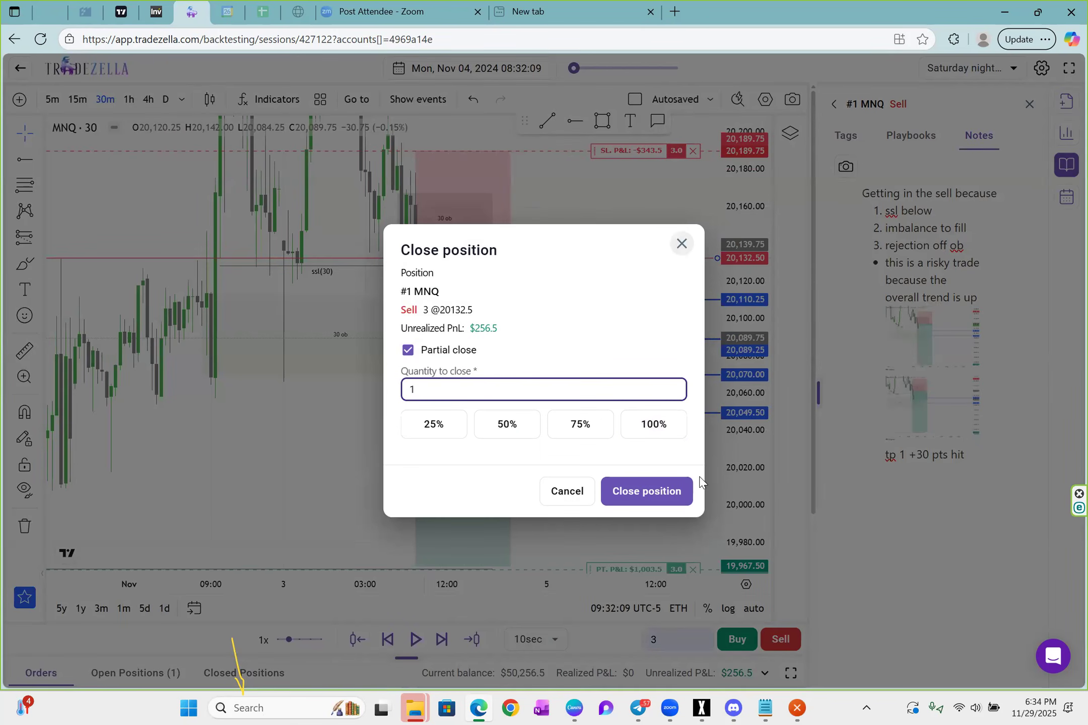
click(687, 496)
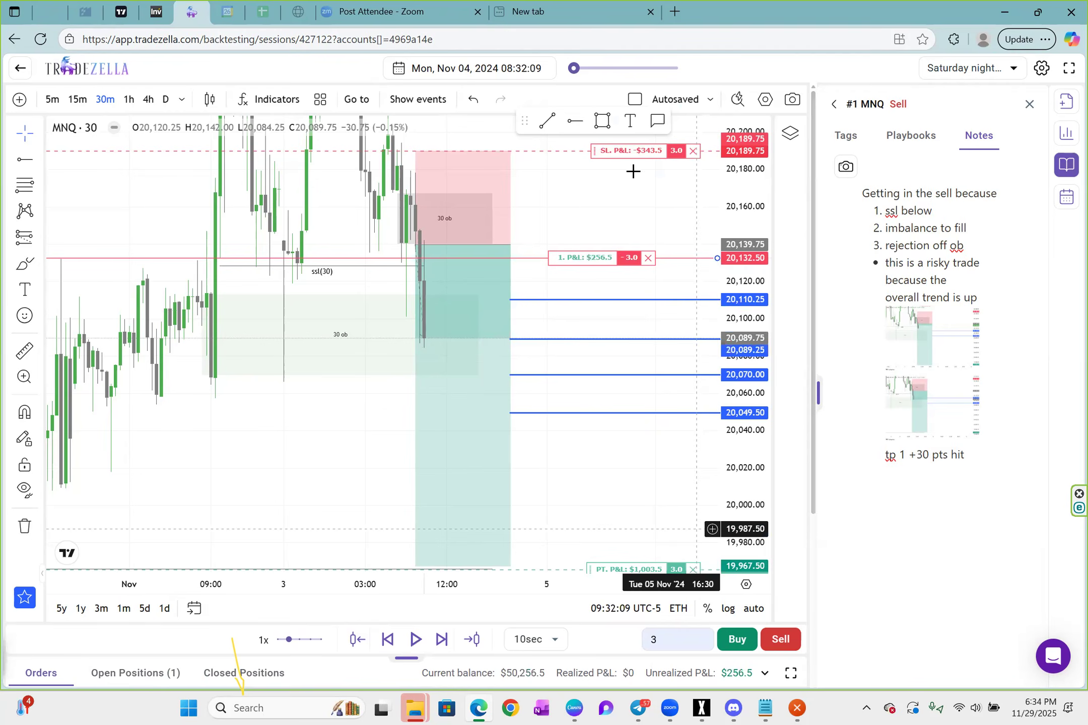
drag(617, 236, 613, 260)
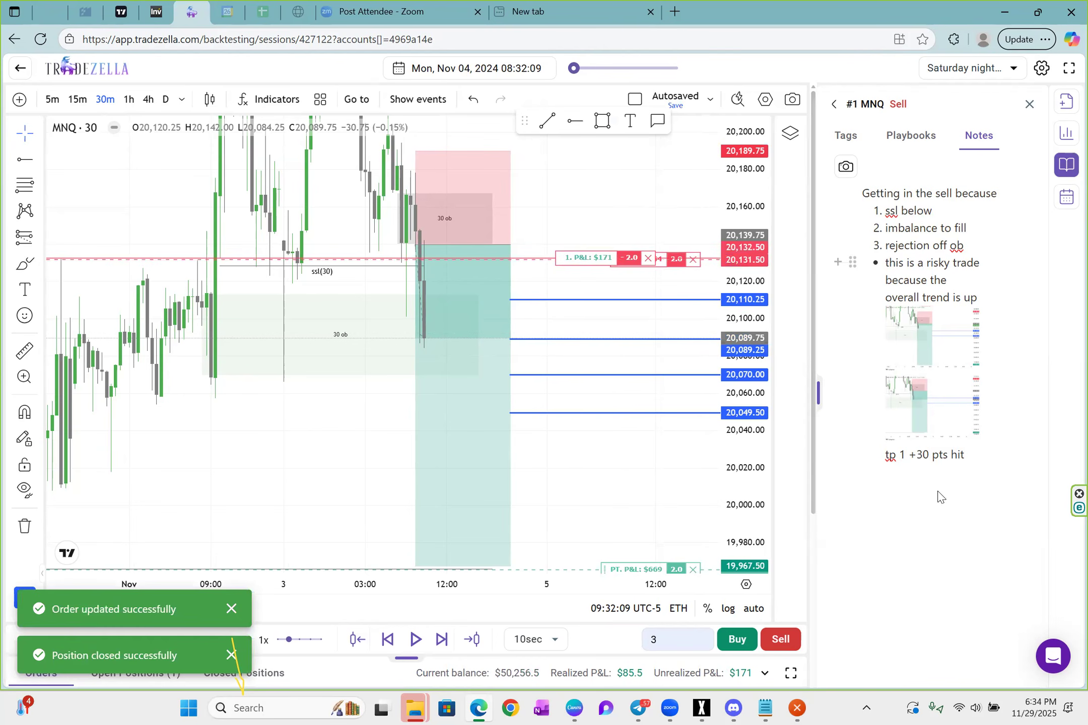
- Add a chart snapshot to the trade notes, captioned "tp 2 hit +50 pts, took 1 contract off the trade leaving 2 running, stop loss at be"
click(938, 455)
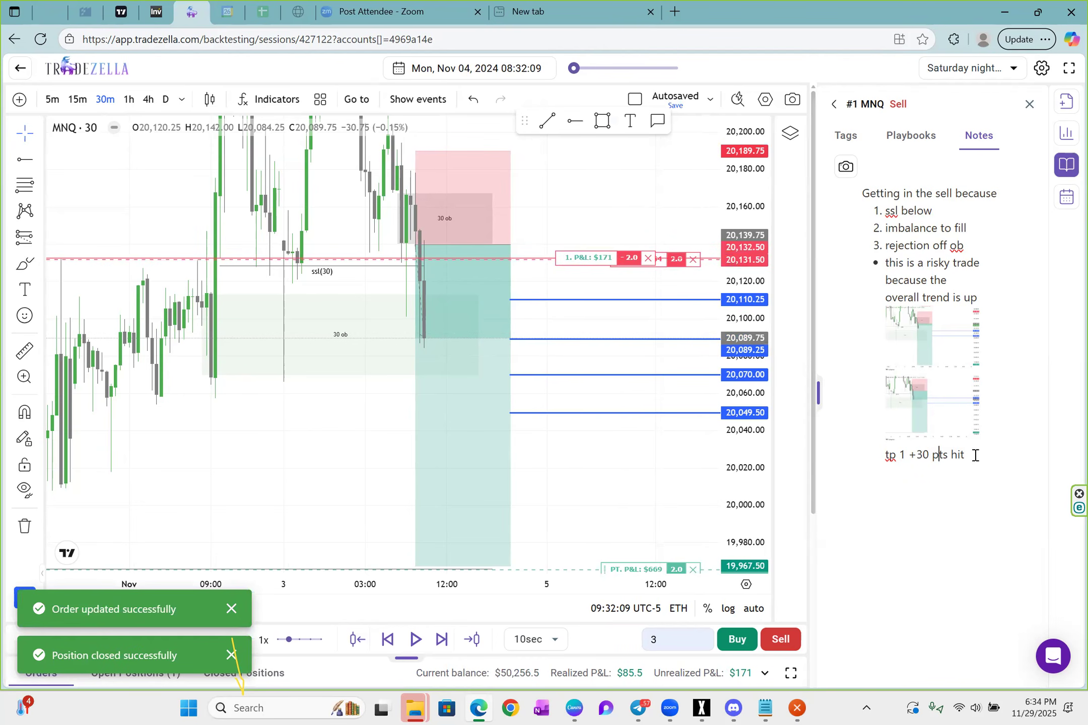
click(847, 171)
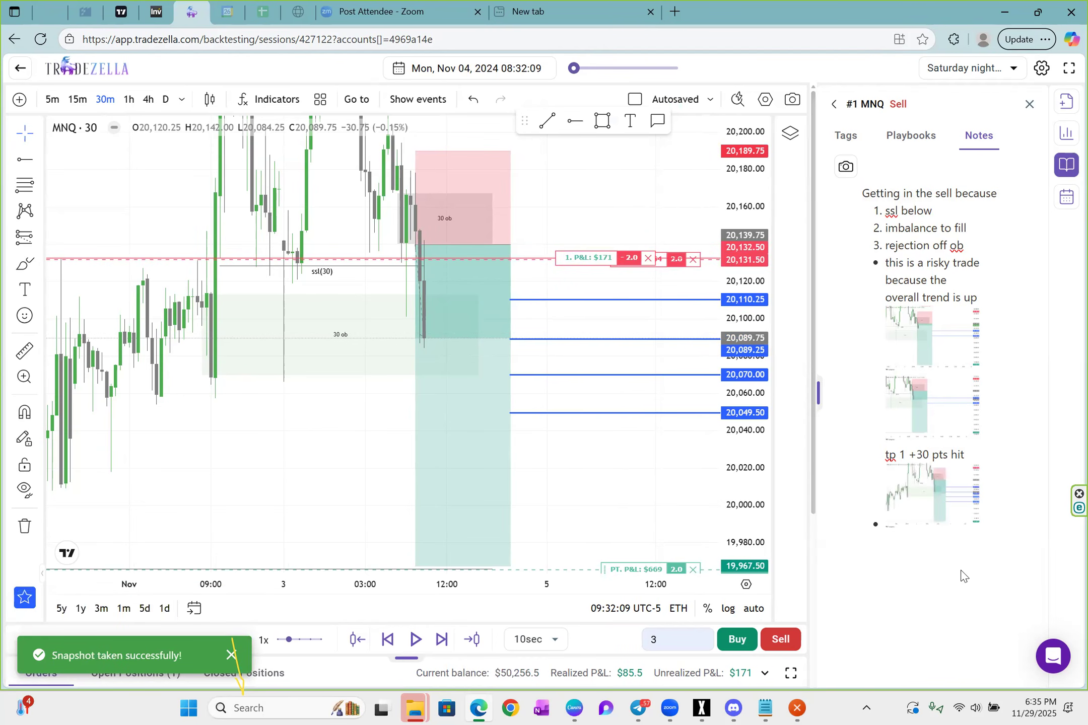
text(tp 3)
key(BackSpace)
text(2 hit +50 pts, too)
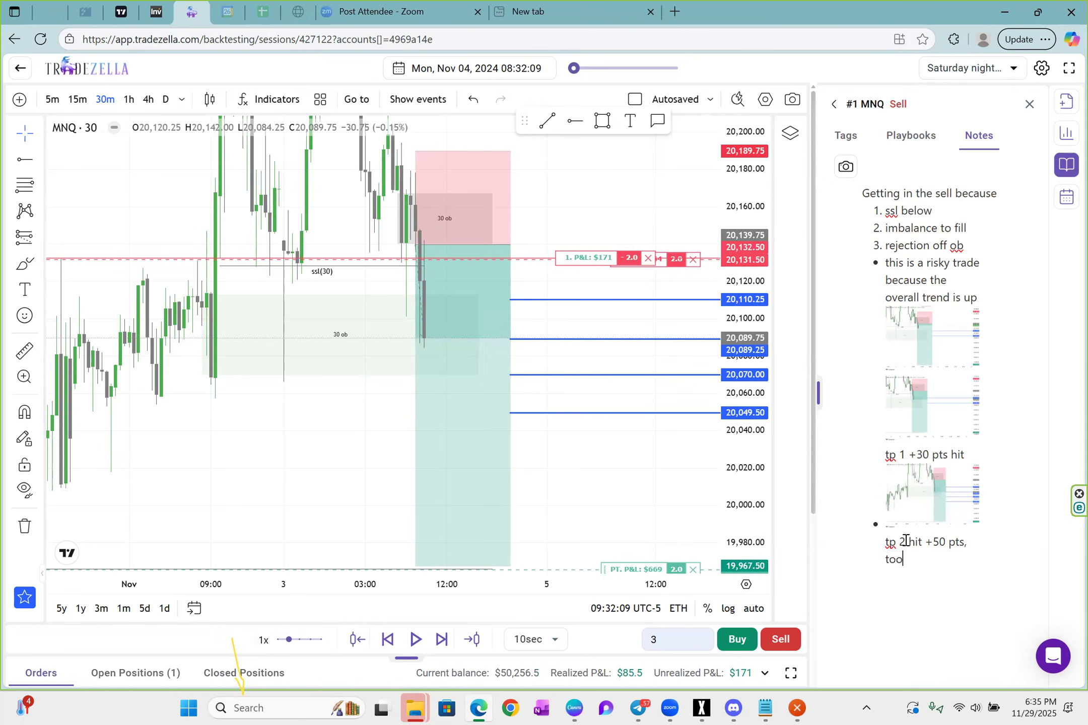
text(k 1 contrac)
text(t off the trade leabing)
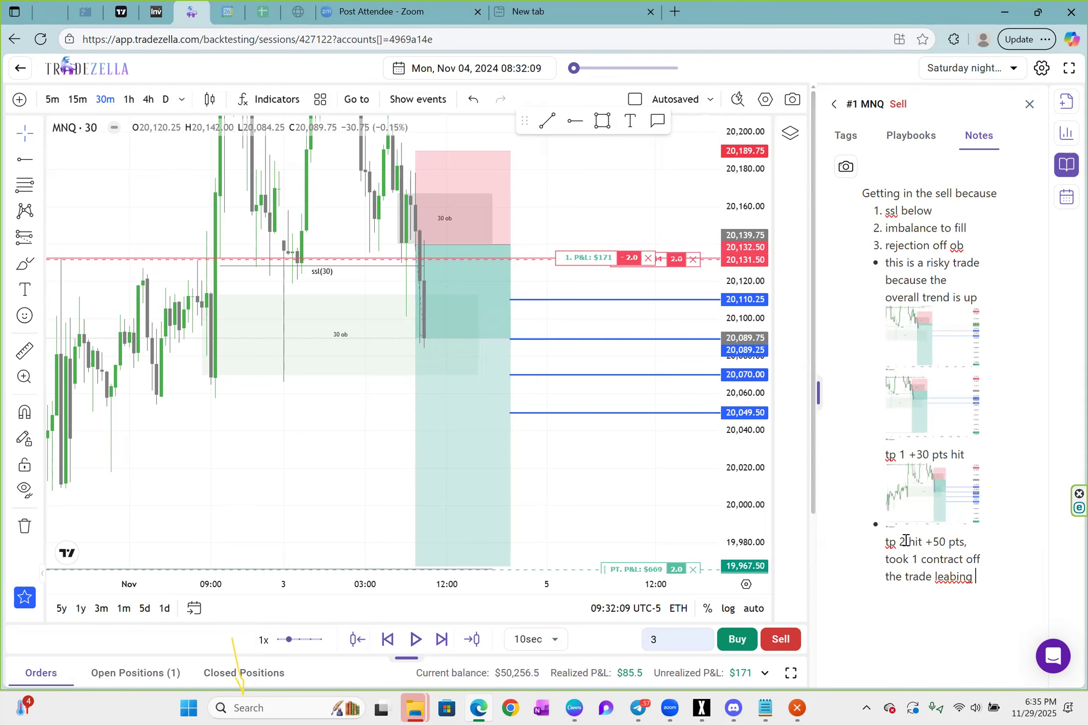
key(ctrl+BackSpace)
text(leaving 2 running, stop loss at be)
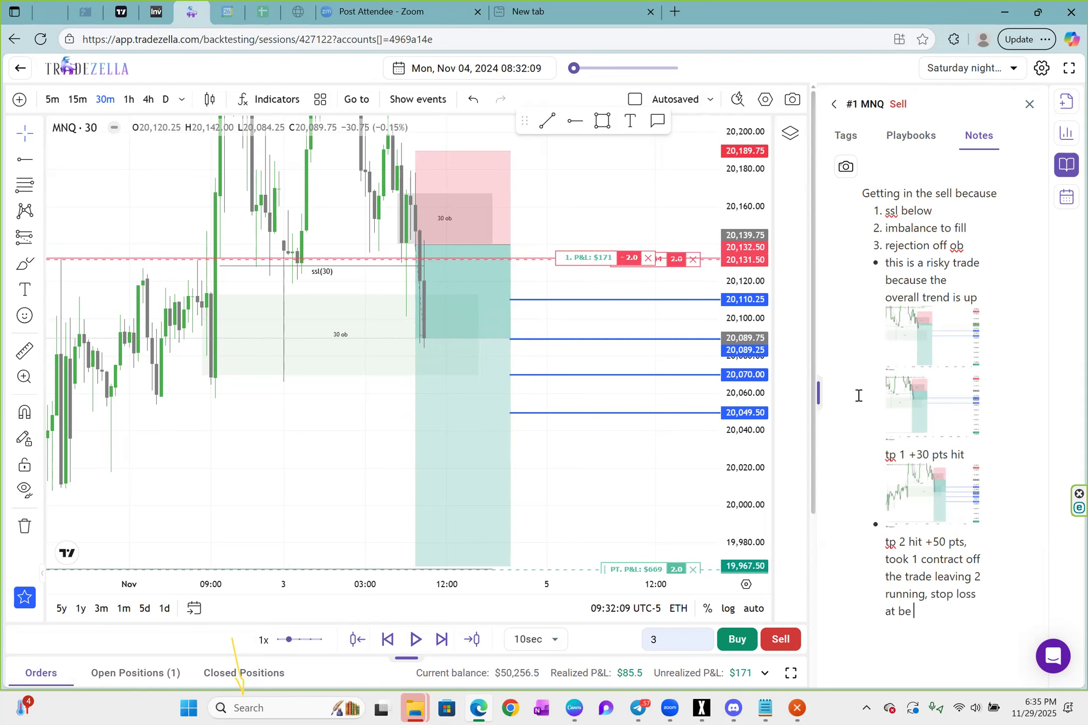
- With the journal closed, advance the replay to 08:33:19 and lower the sell position's stop loss to 20,120.75
click(1070, 169)
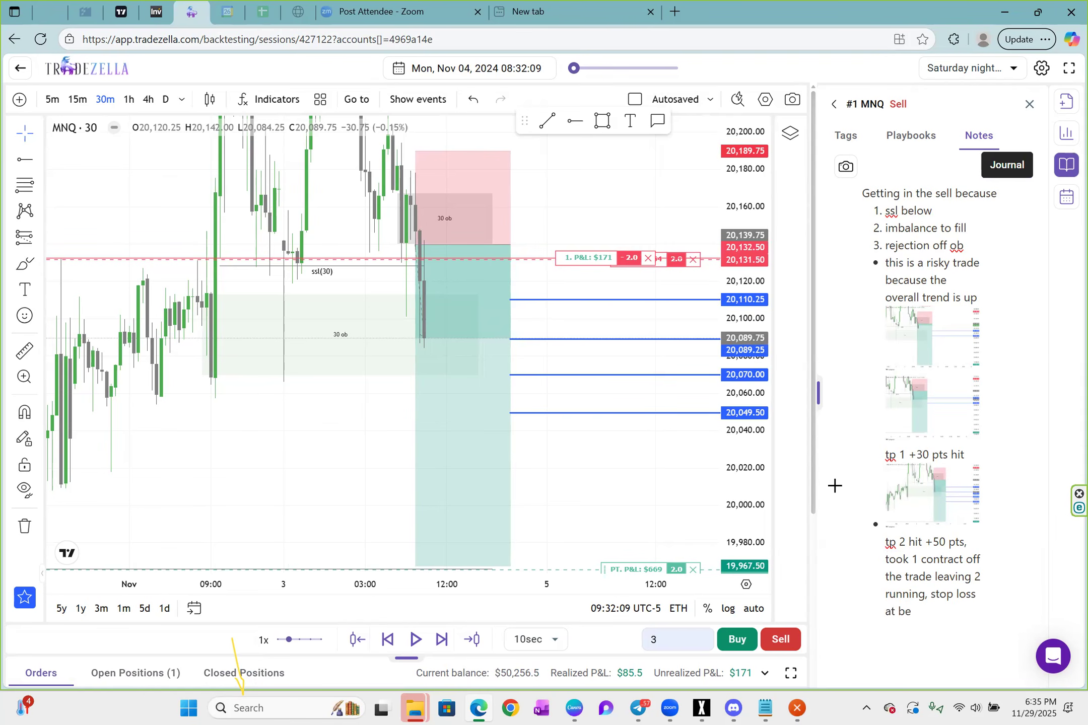
drag(846, 451, 647, 449)
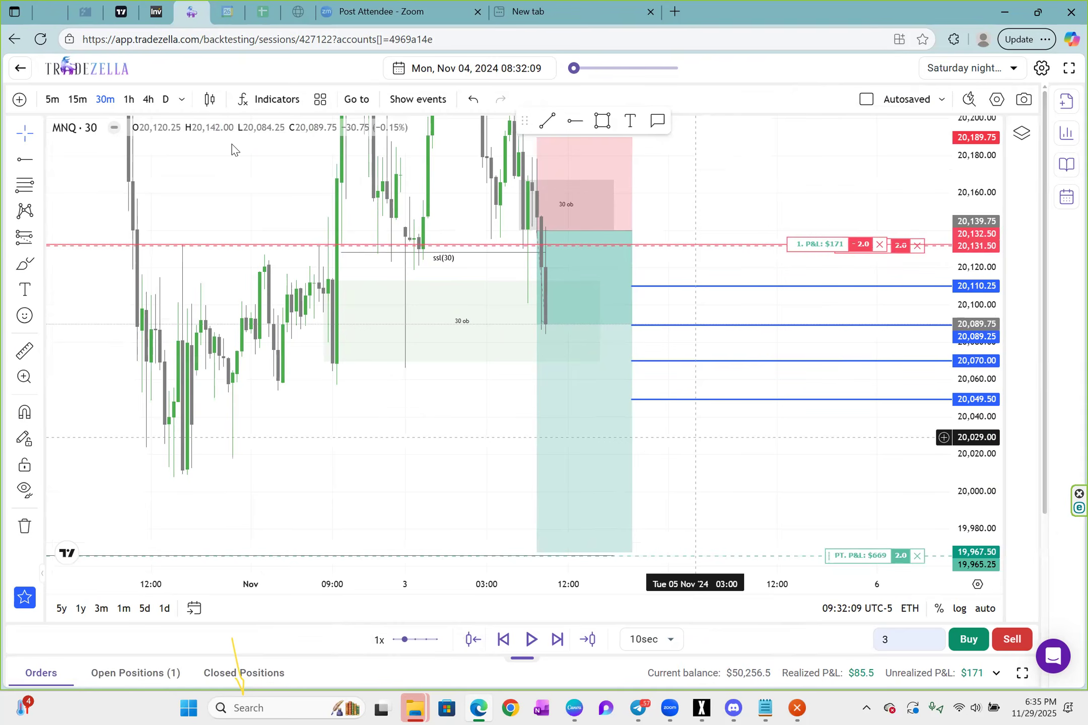
click(533, 640)
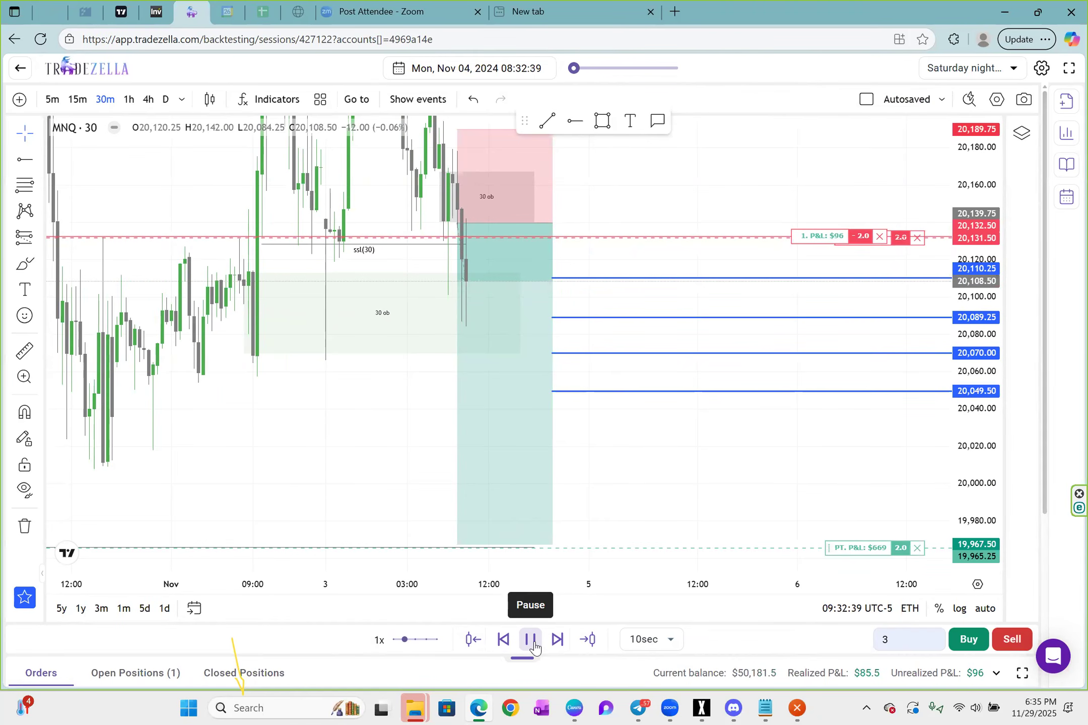
click(534, 646)
drag(848, 250, 847, 251)
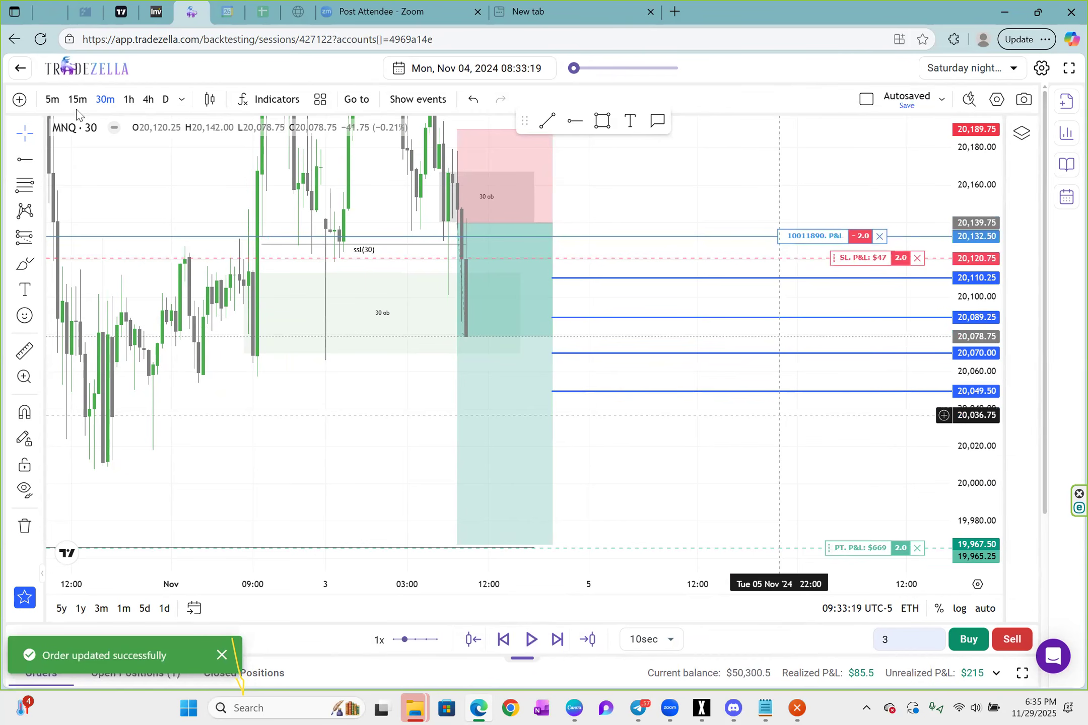
- Advance the replay to 08:34:19 and lower the stop loss to 20,110.00, at the first target line
click(528, 640)
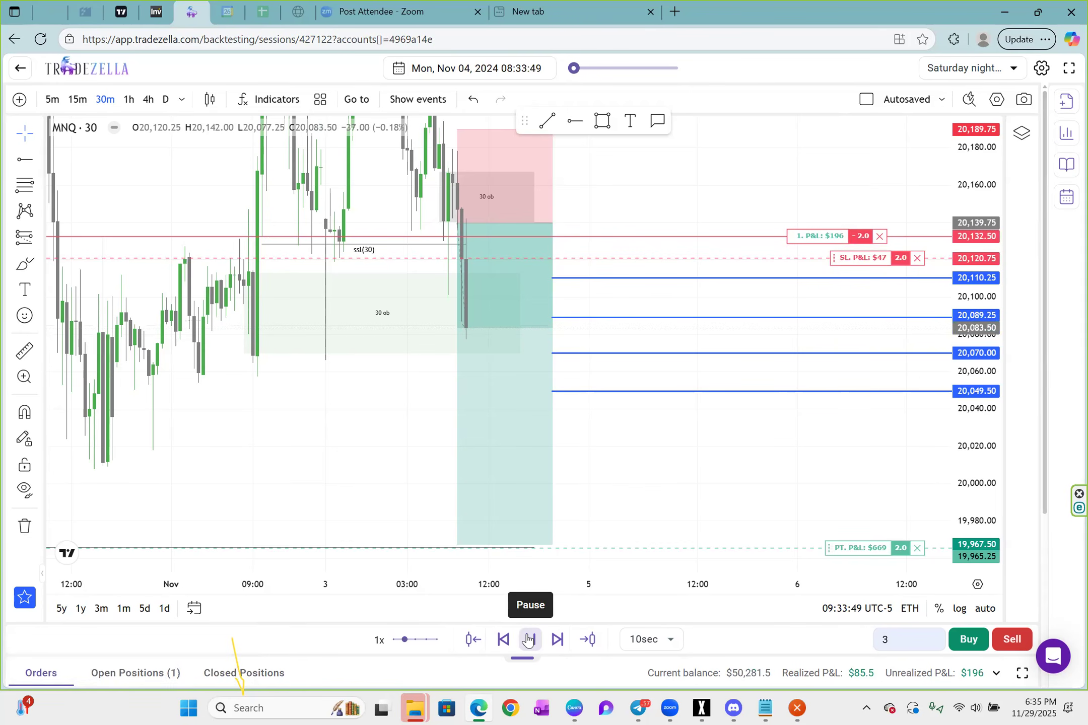
click(532, 640)
click(533, 640)
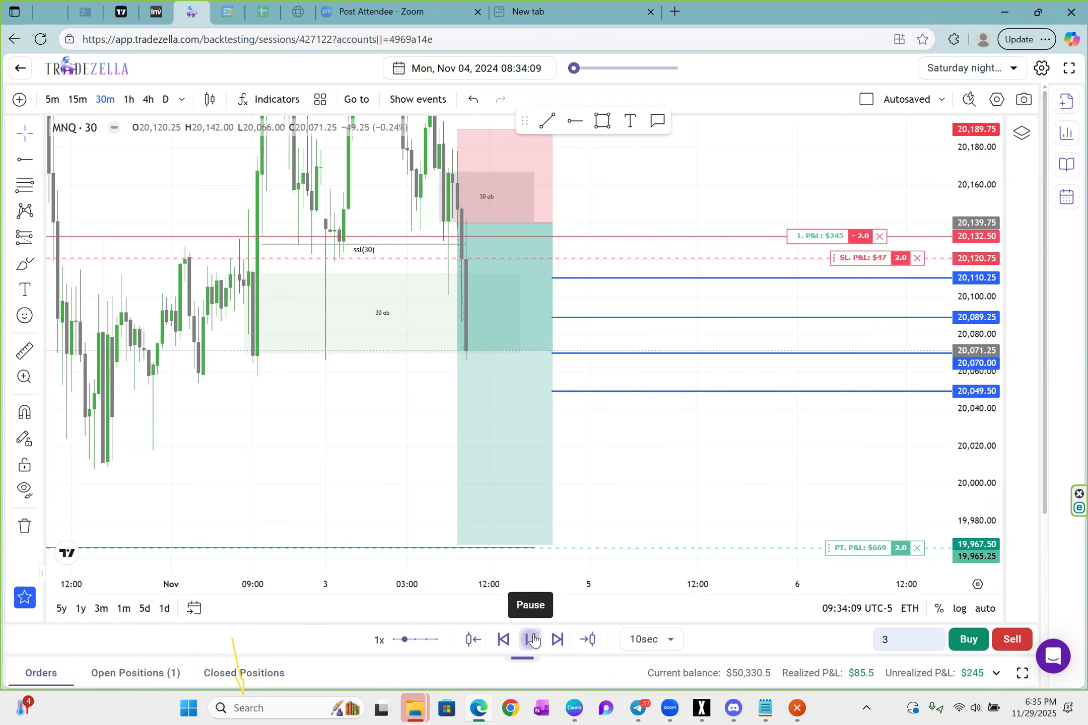
drag(846, 264, 852, 285)
- Reopen the sell trade's notes and add a chart snapshot captioned "tp 3 hit, , move sl to tp 1"
click(1067, 164)
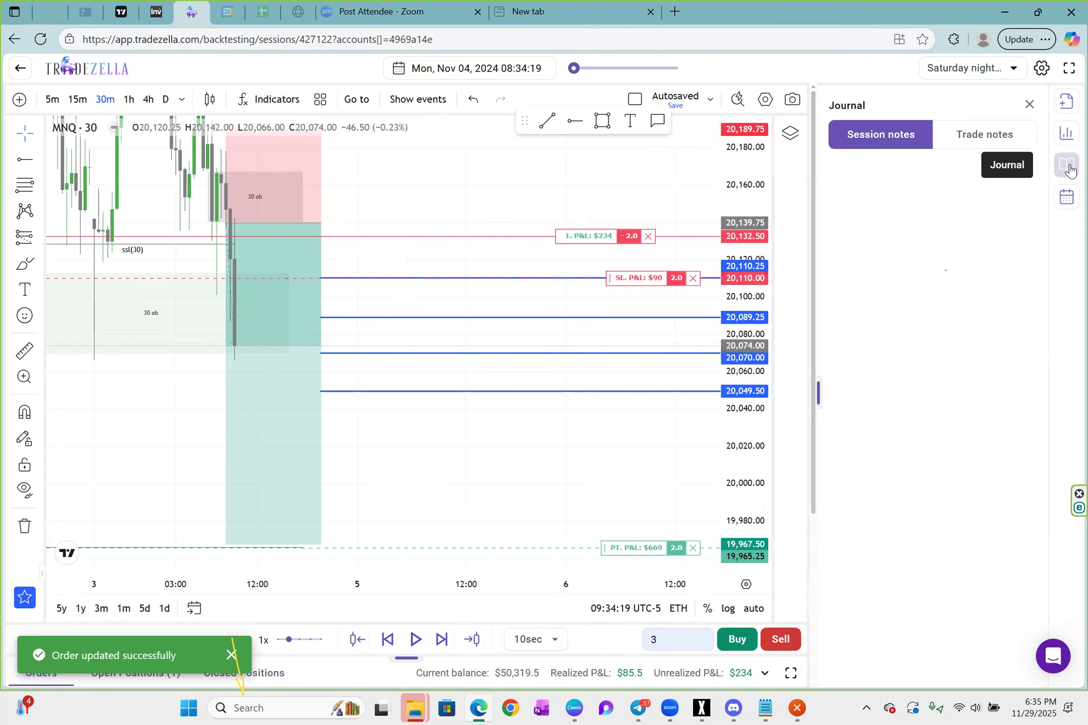
click(980, 135)
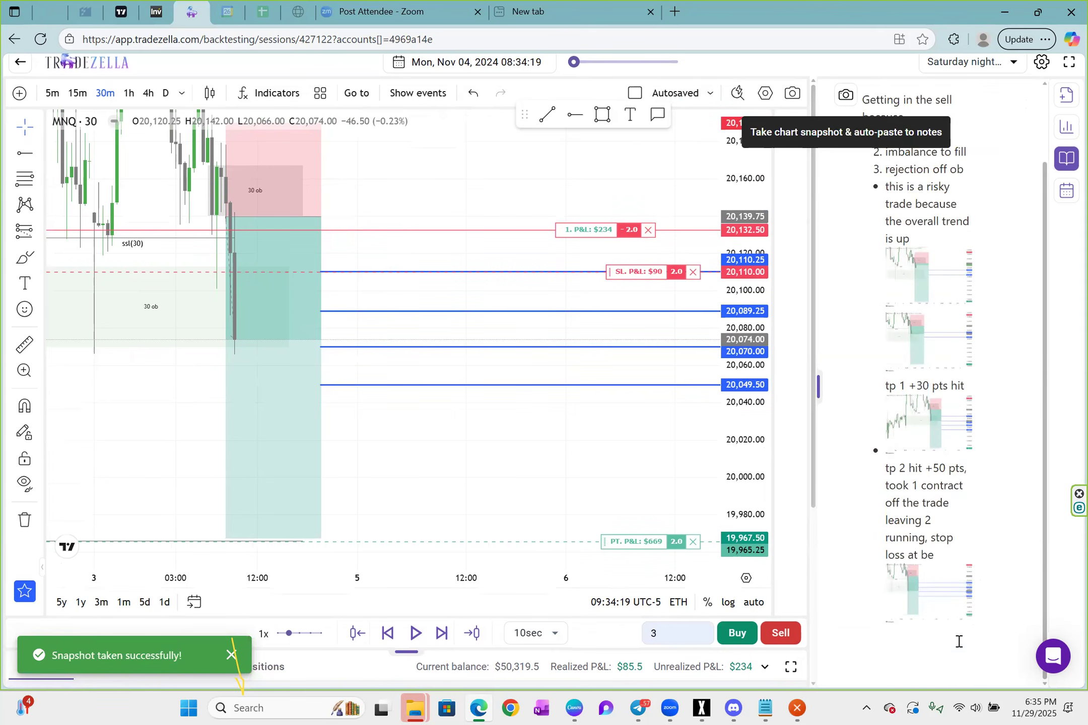
text(tp)
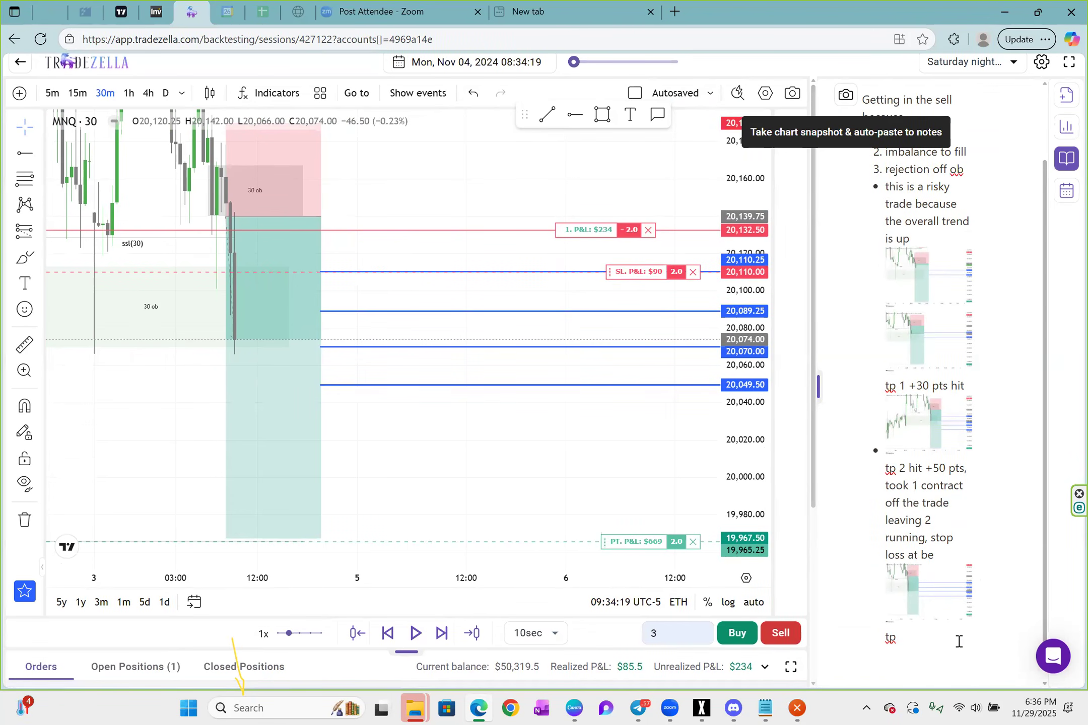
text( 3)
text(hit, , move sl tp)
key(BackSpace)
text(o tp 1)
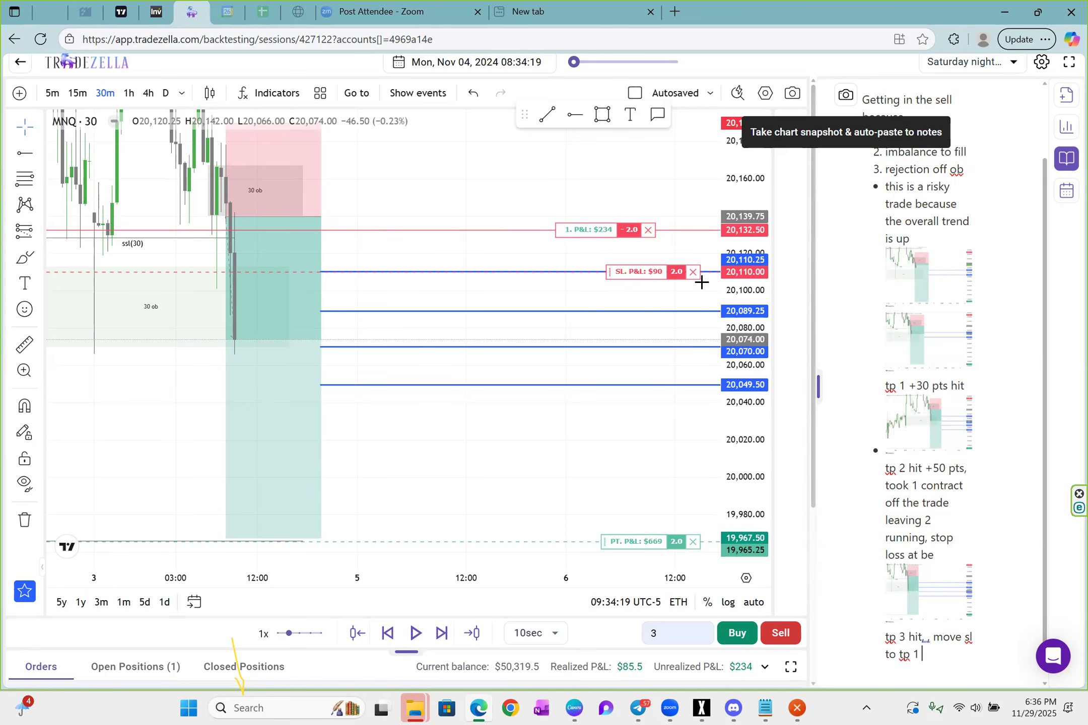
- Partially close 1 contract of the MNQ sell and append "and take 1 more partial, leaving 1 running" to the trade note
click(648, 230)
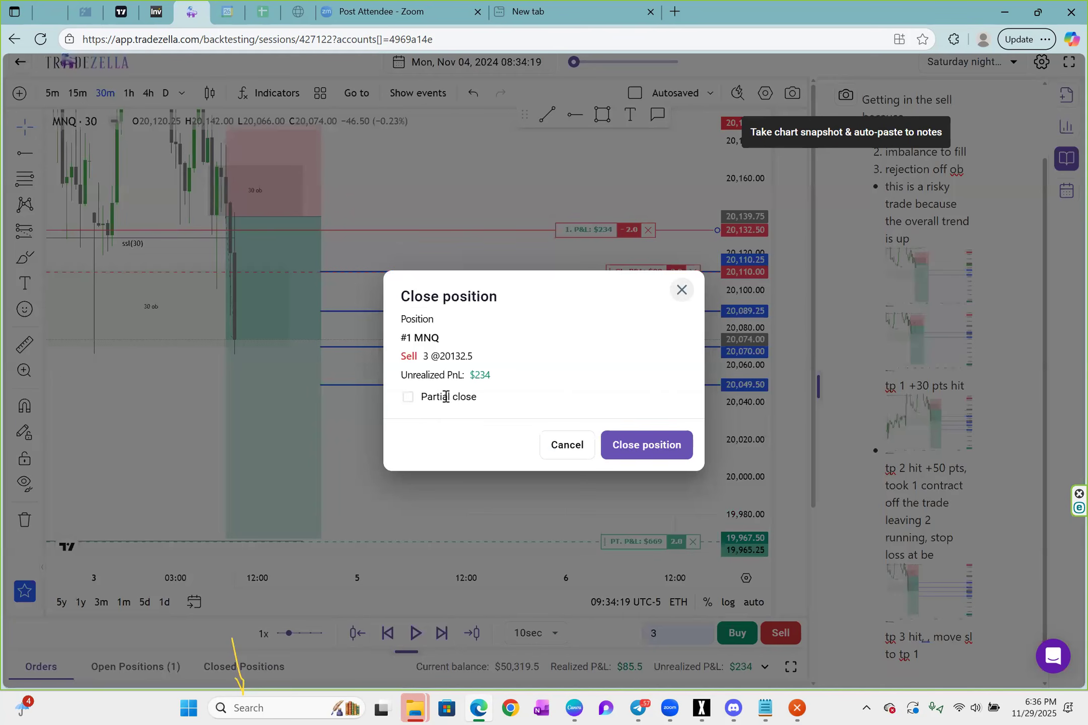
click(446, 397)
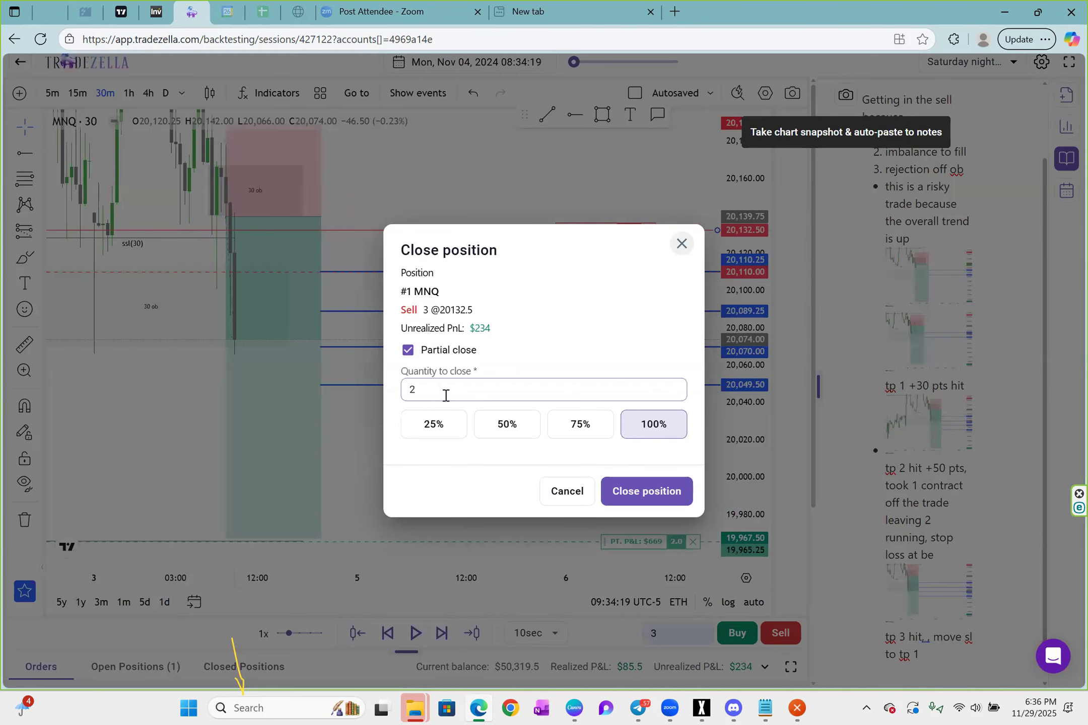
click(446, 395)
key(BackSpace)
text(1)
click(653, 499)
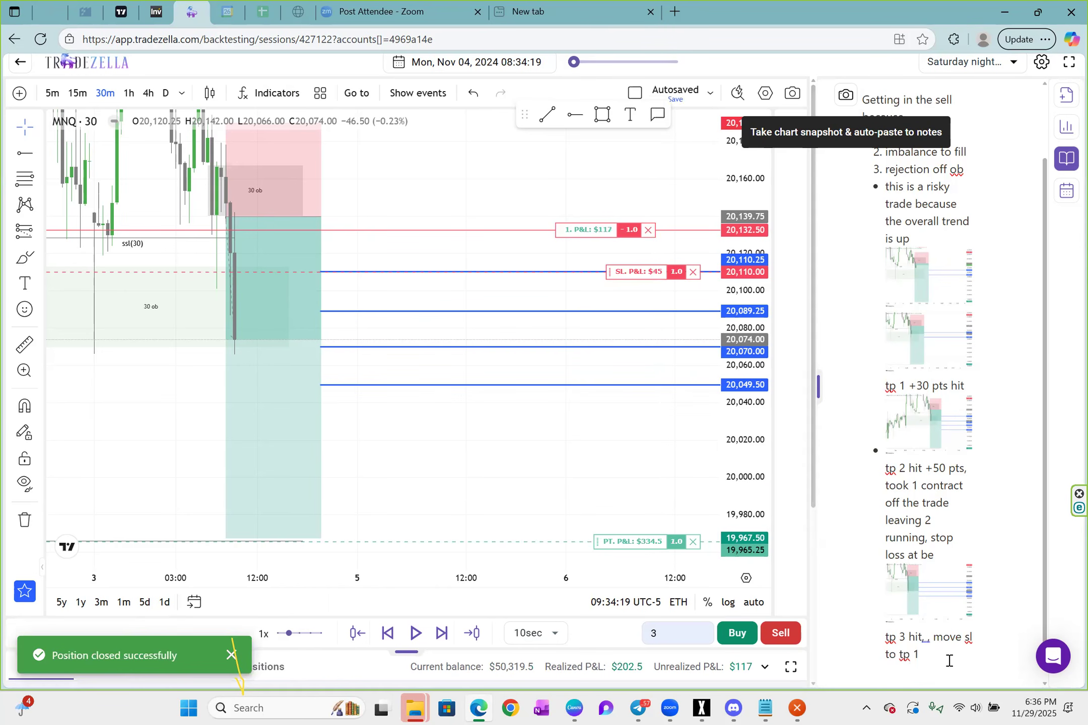
text(and take 1 )
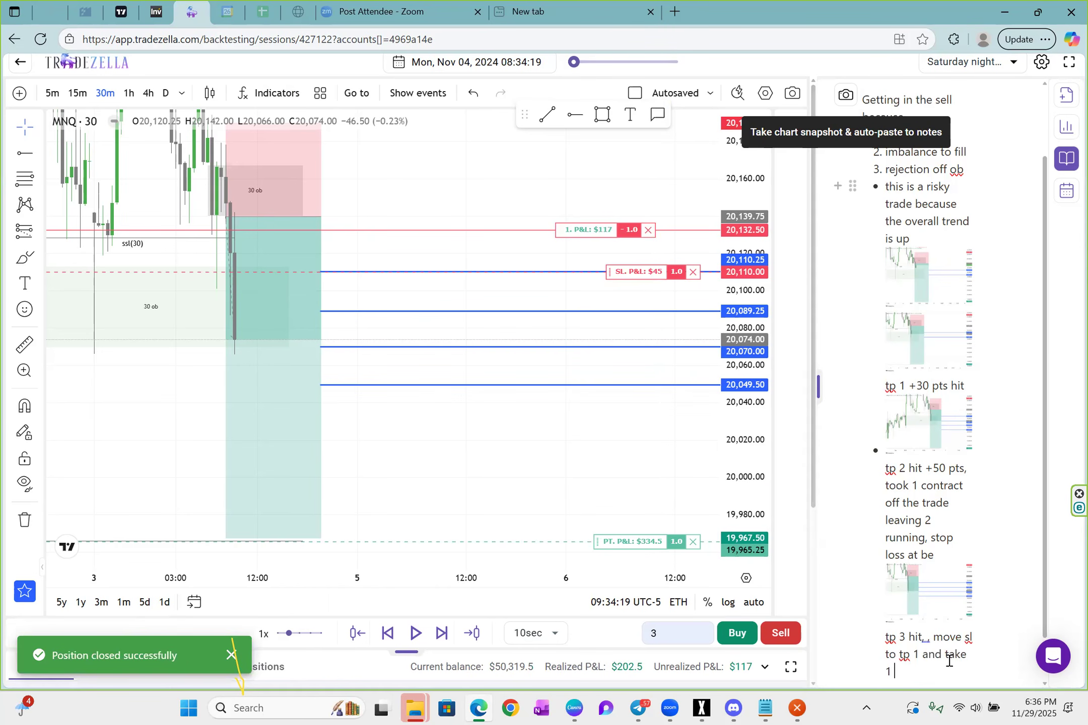
text(more partial, leaving 1 running)
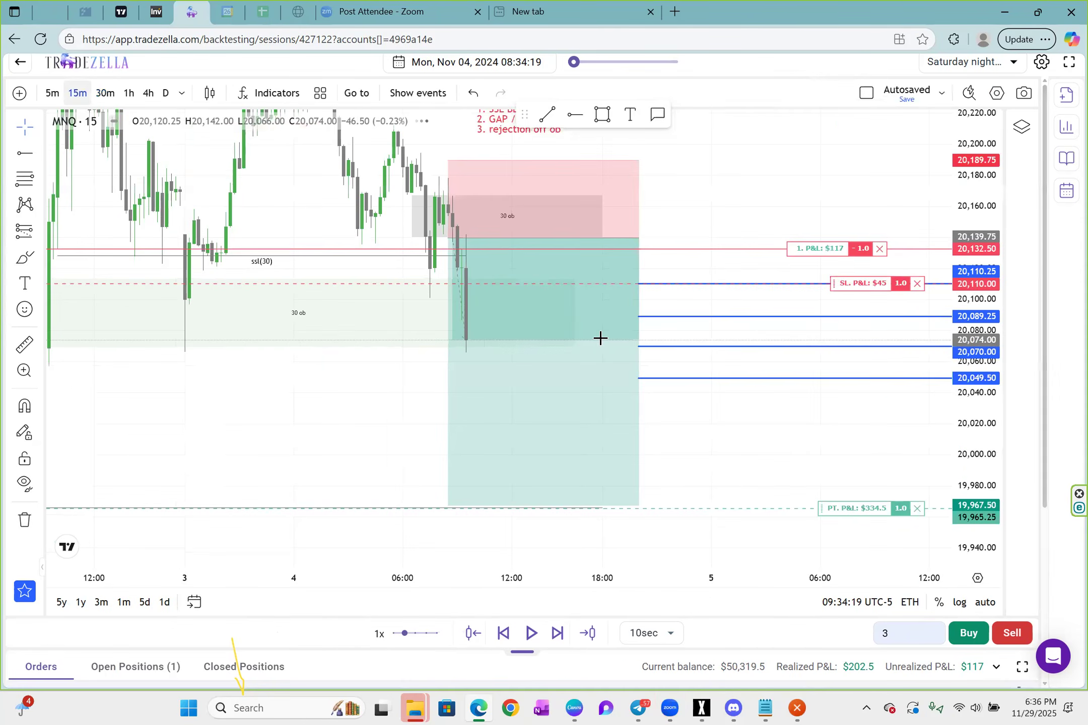
- Switch the MNQ chart to the 5-minute timeframe to view the running sell position
click(51, 93)
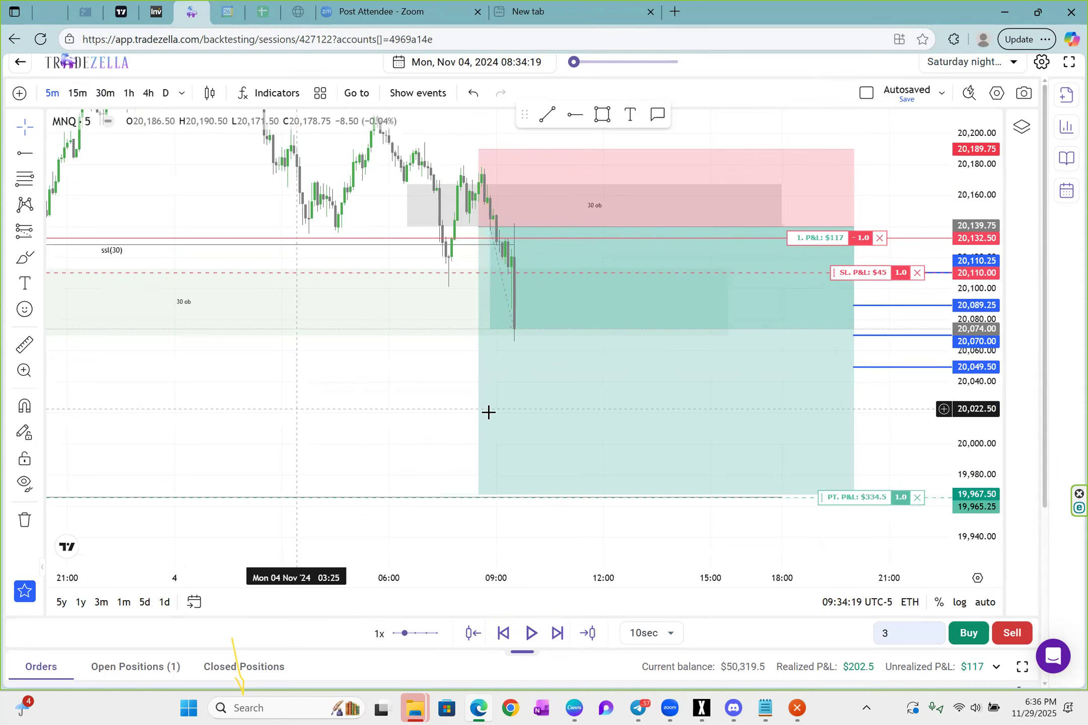
scroll(490, 414, down, 3)
scroll(471, 406, up, 2)
drag(471, 406, 329, 404)
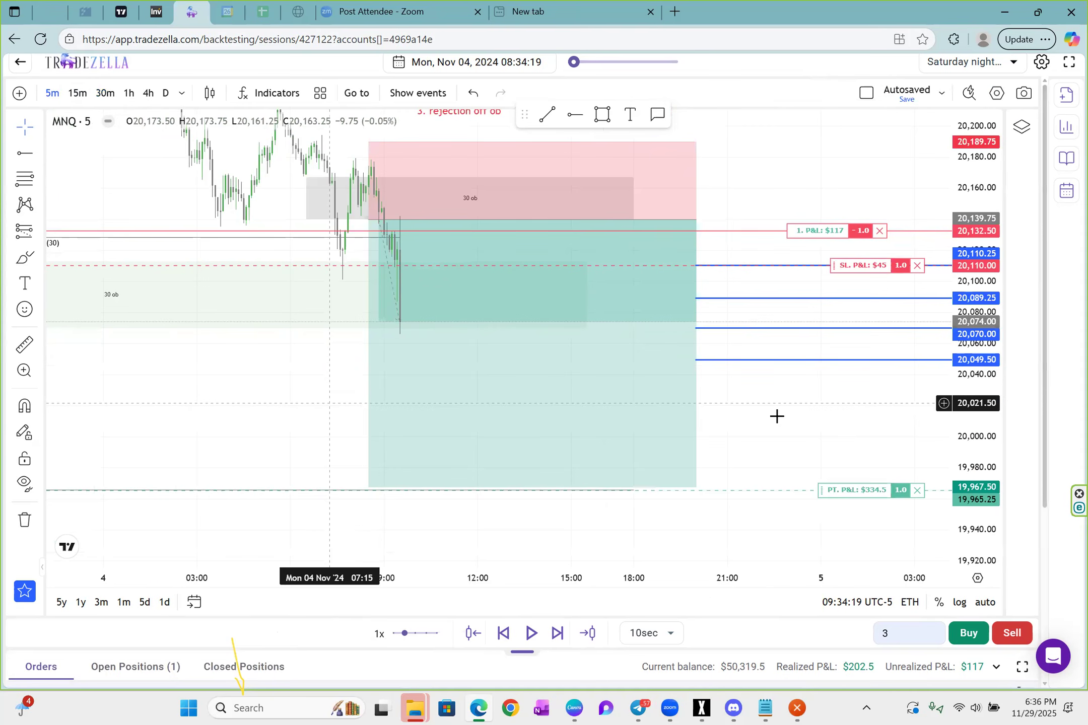
- Delete the short position drawing from the MNQ chart and advance the replay to 08:34:49
click(433, 336)
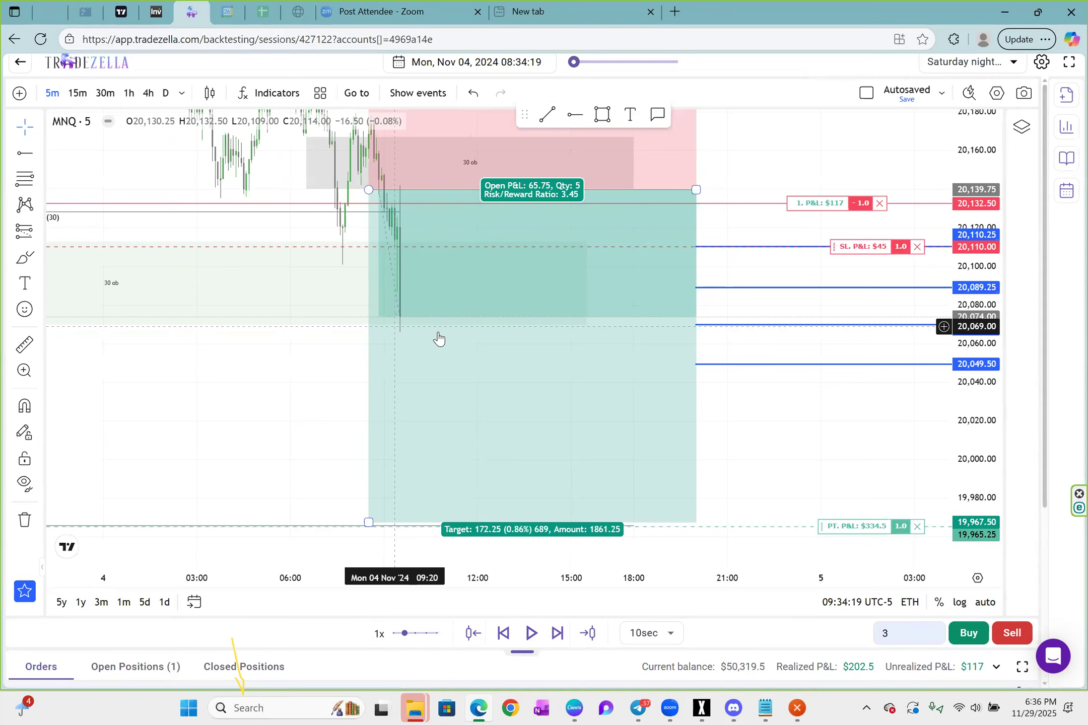
key(Delete)
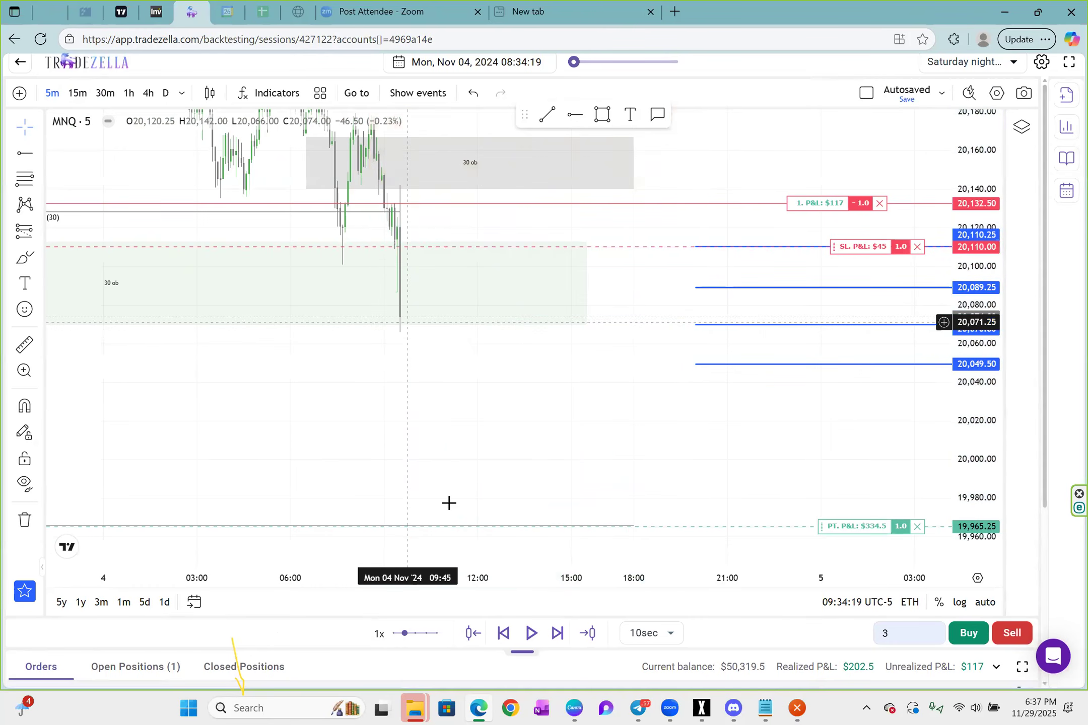
click(530, 634)
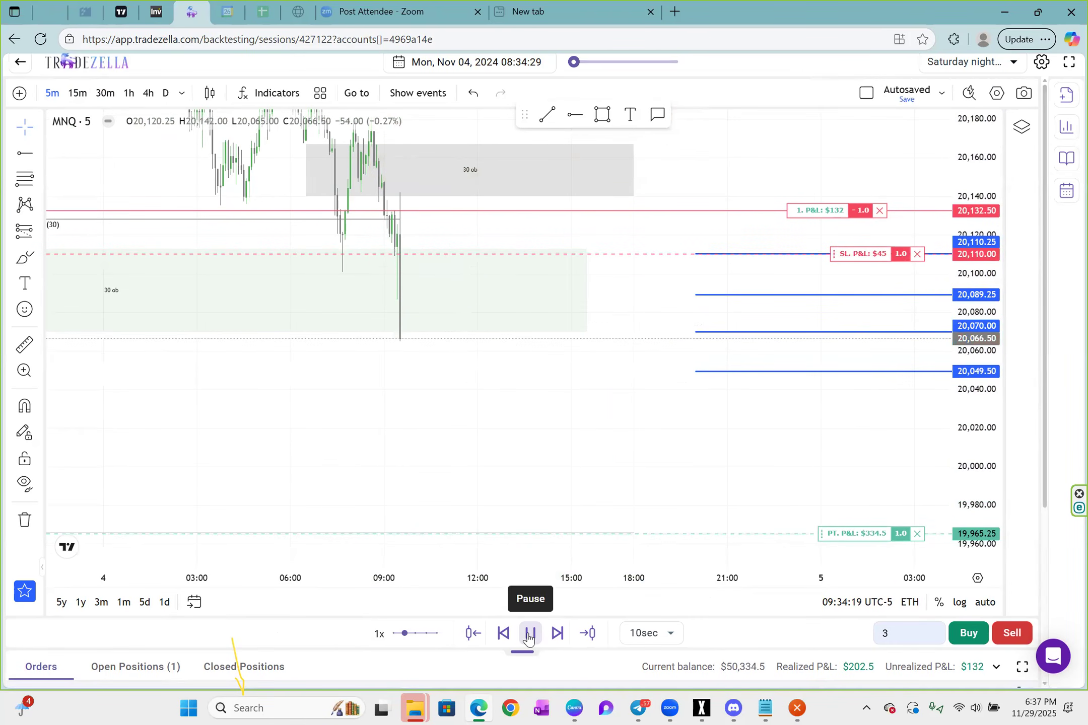
click(528, 636)
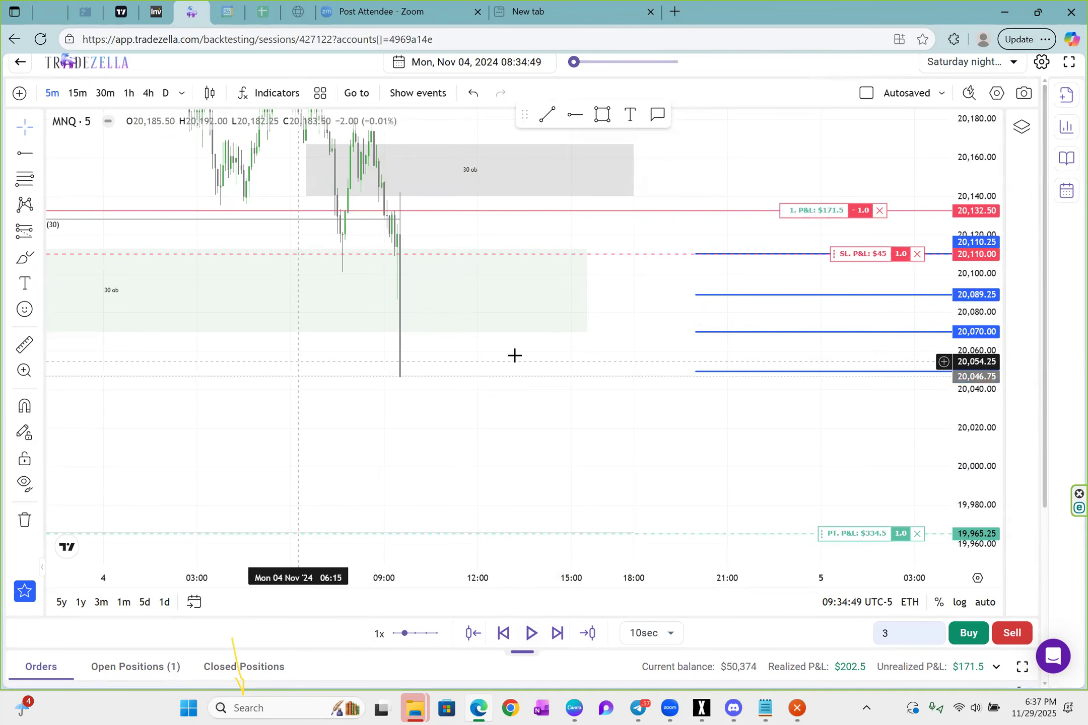
- On the 15-minute chart, add two more target rays below the existing levels, at 20,029.25 and 20,009.50
scroll(550, 376, down, 2)
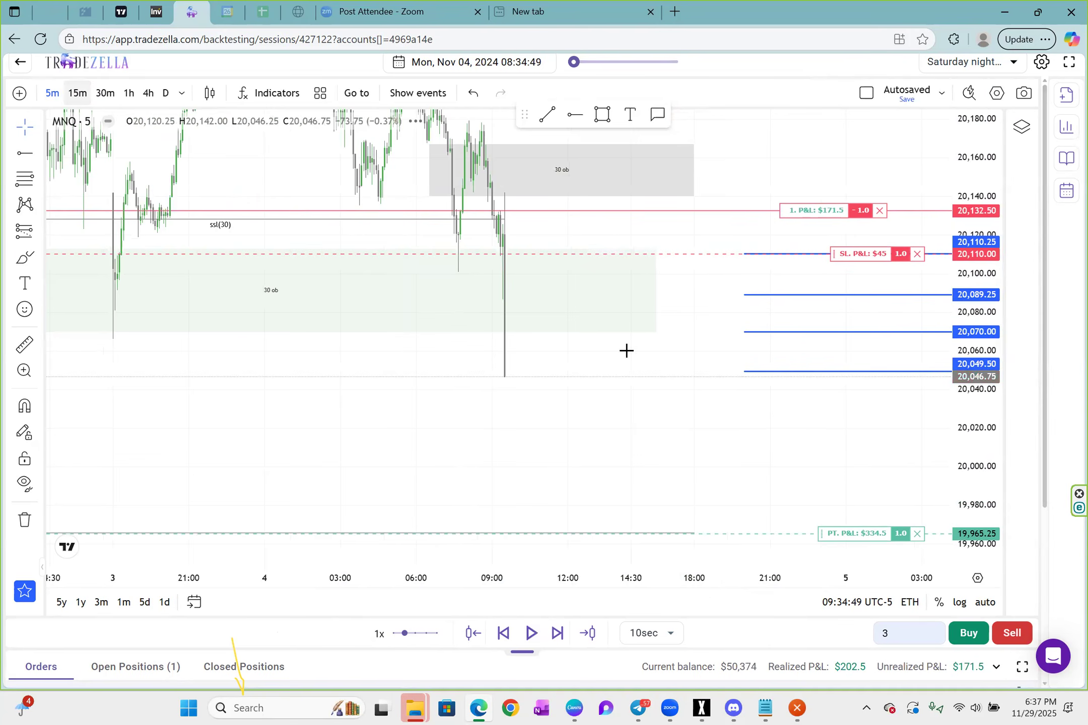
click(77, 93)
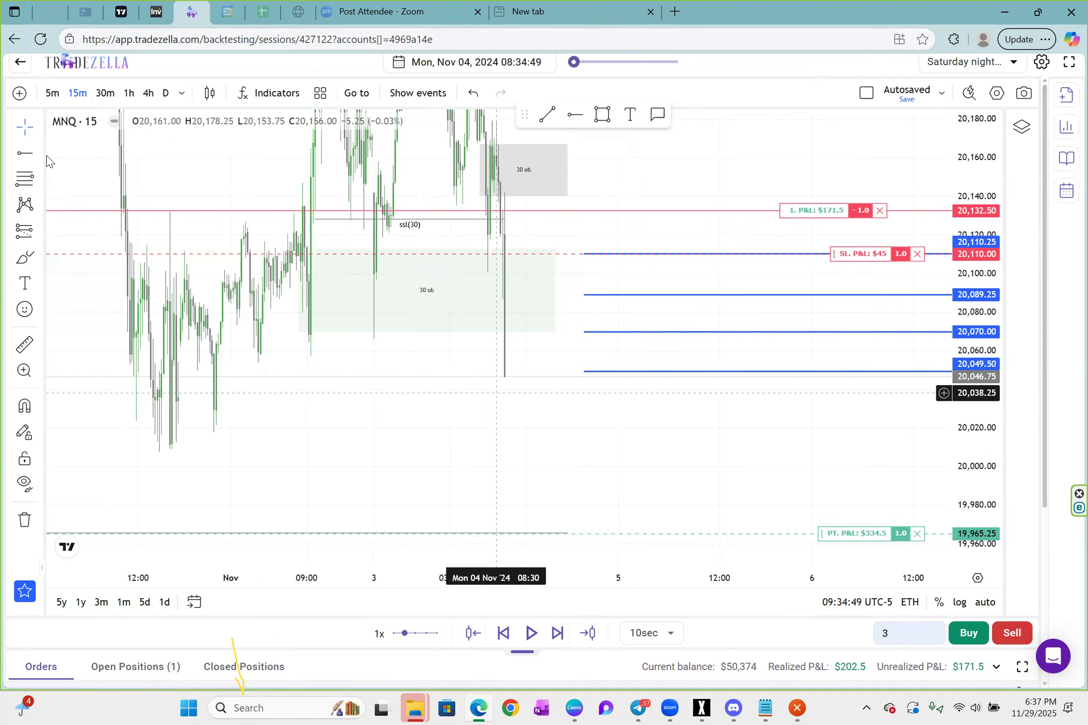
key(alt+j)
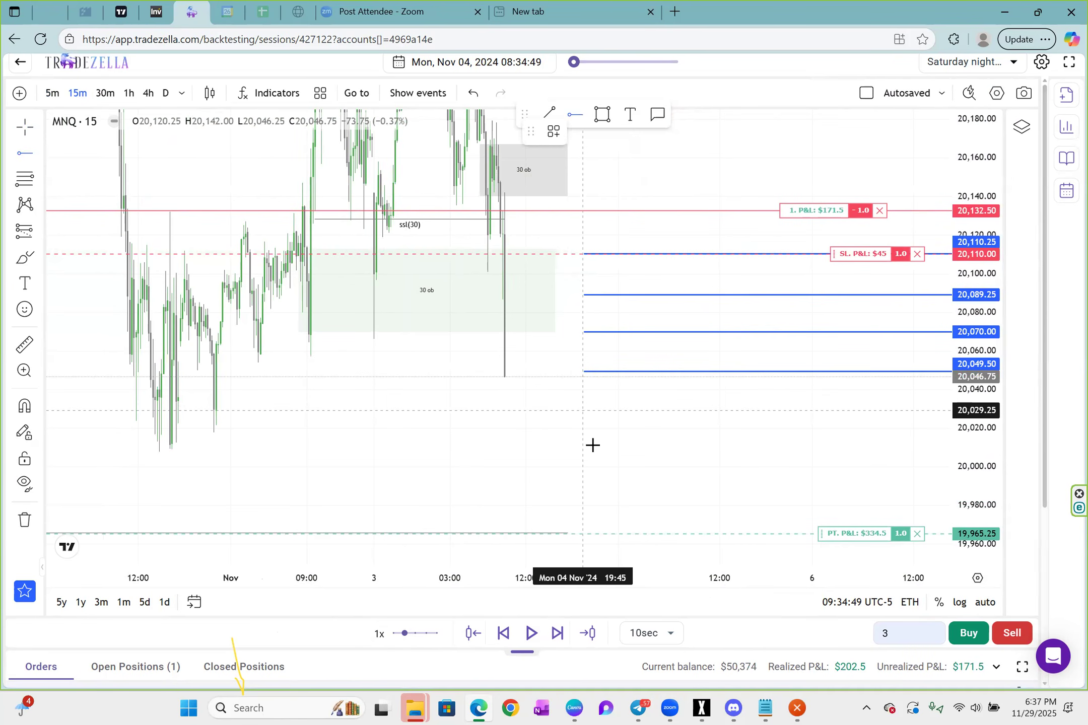
click(583, 410)
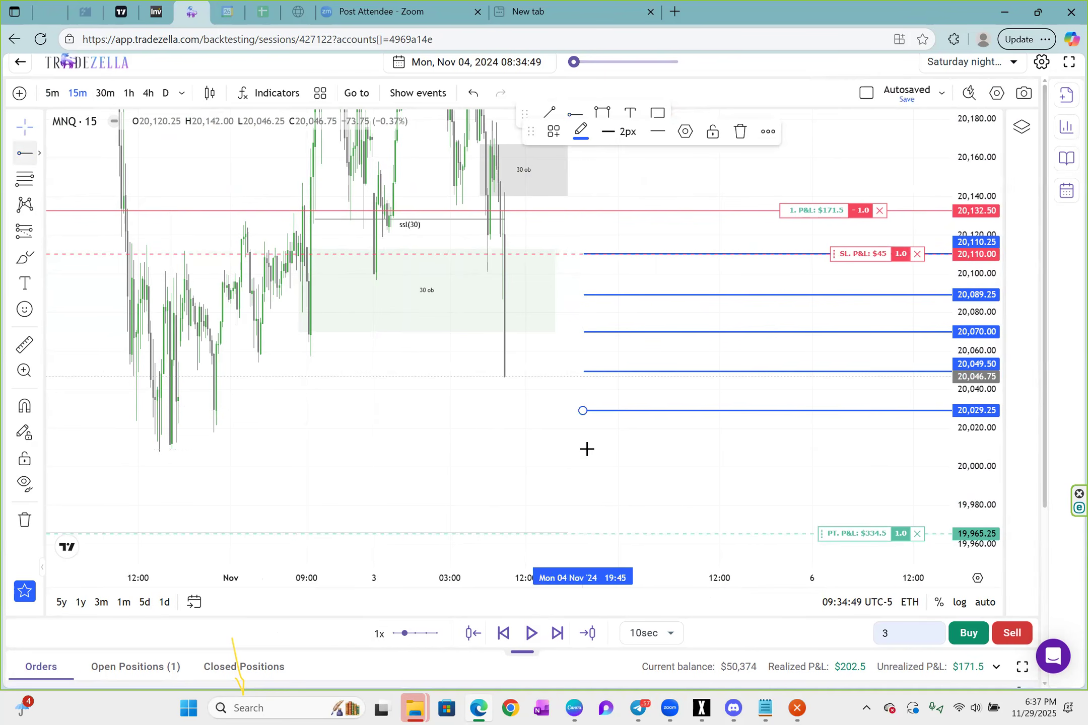
click(586, 449)
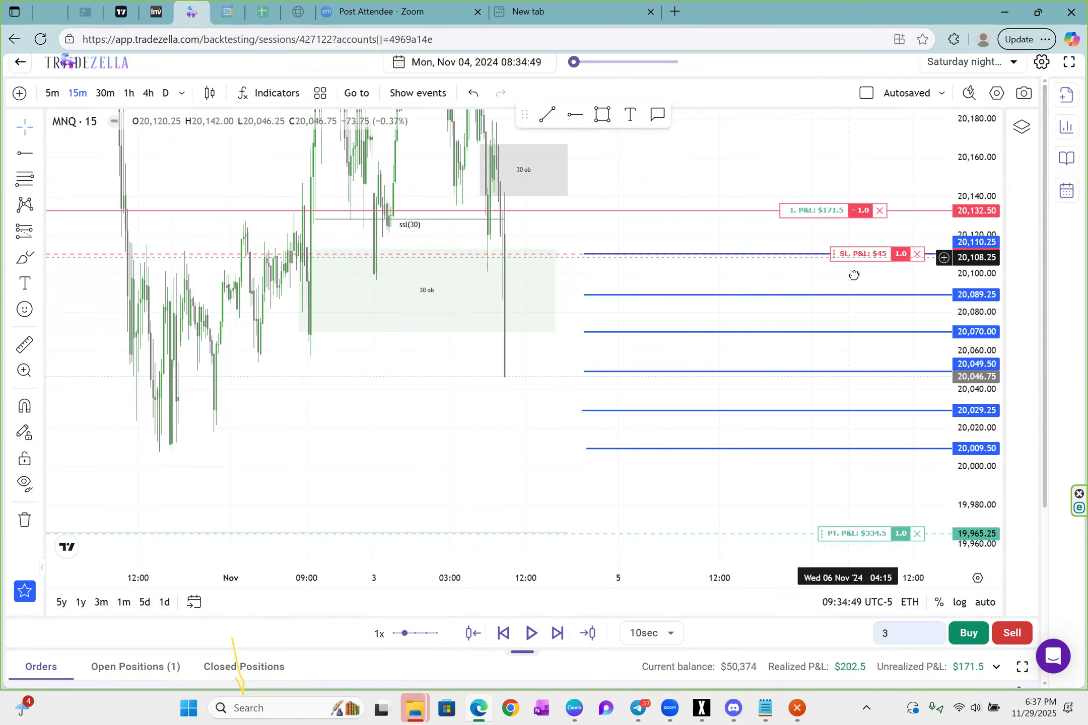
- Lower the stop loss to 20,089.25, at the second target line, and return the chart to the 5-minute timeframe
drag(862, 287, 865, 291)
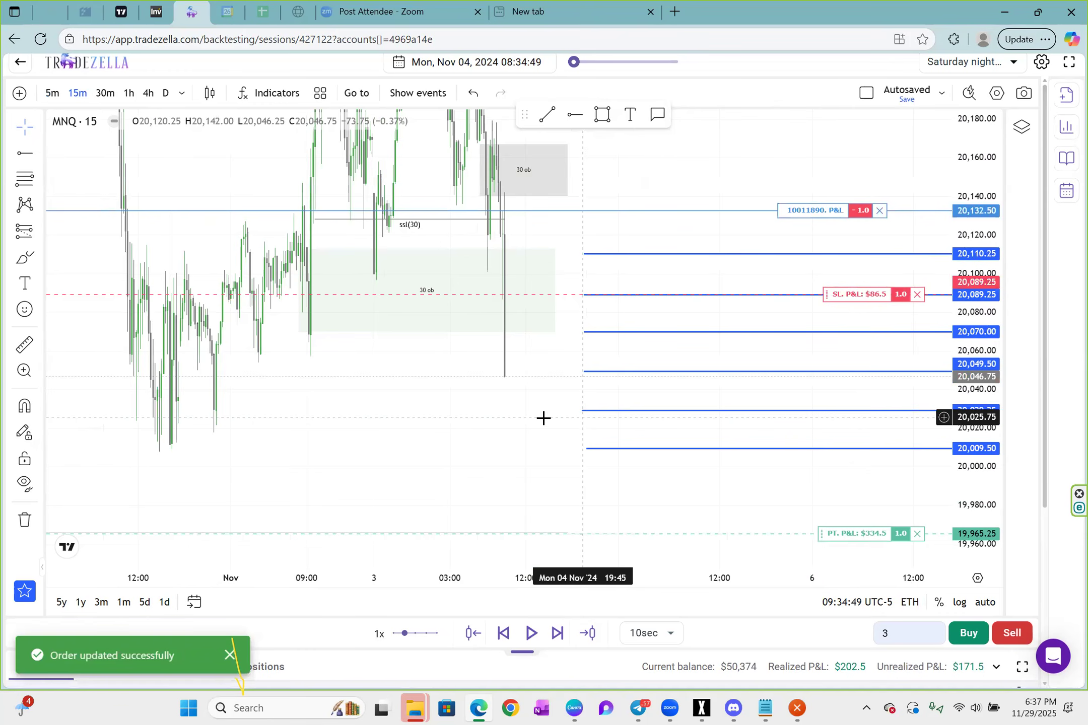
drag(550, 422, 547, 424)
scroll(607, 444, down, 4)
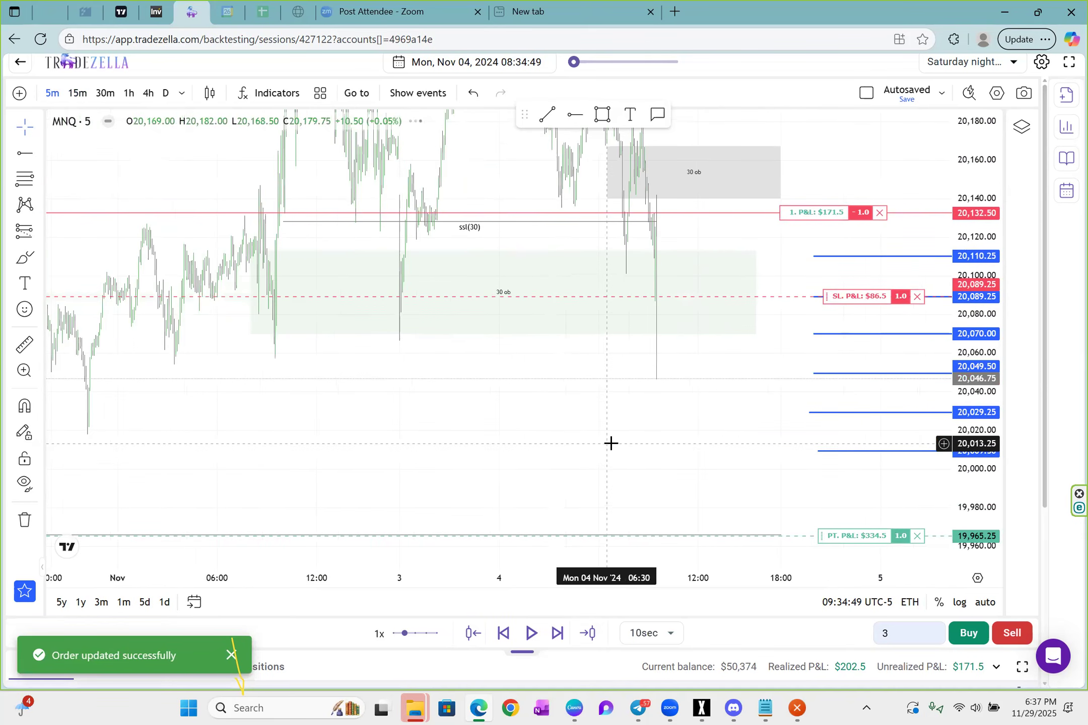
scroll(639, 418, up, 2)
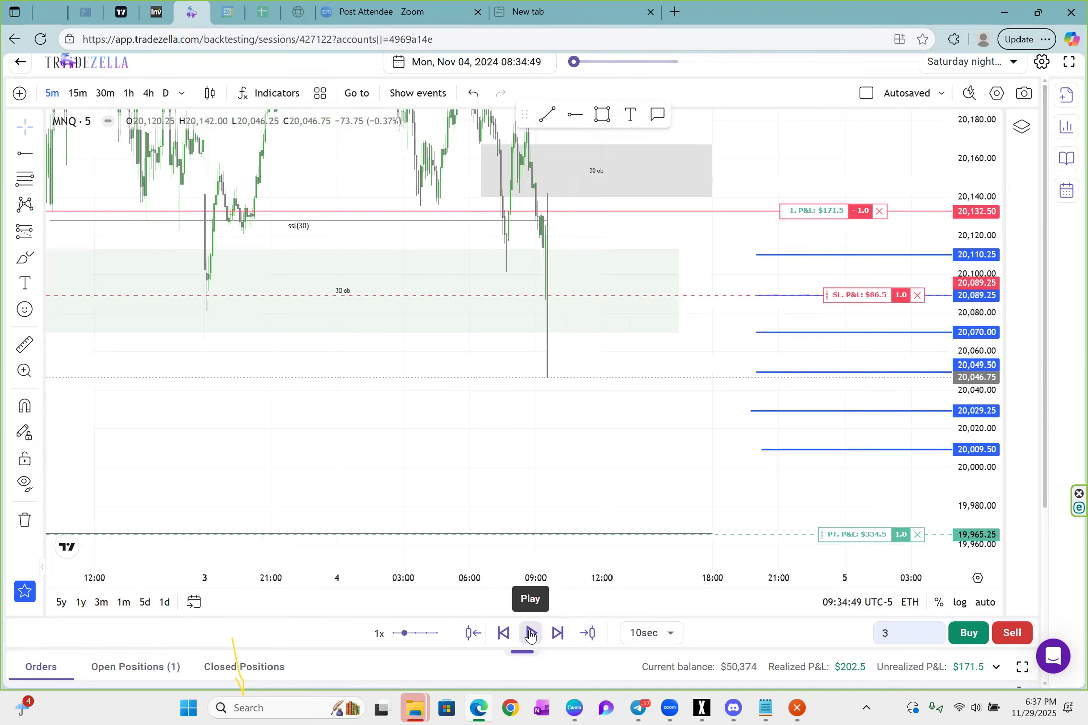
- Play the replay forward to 08:36:09 and pause it
click(531, 634)
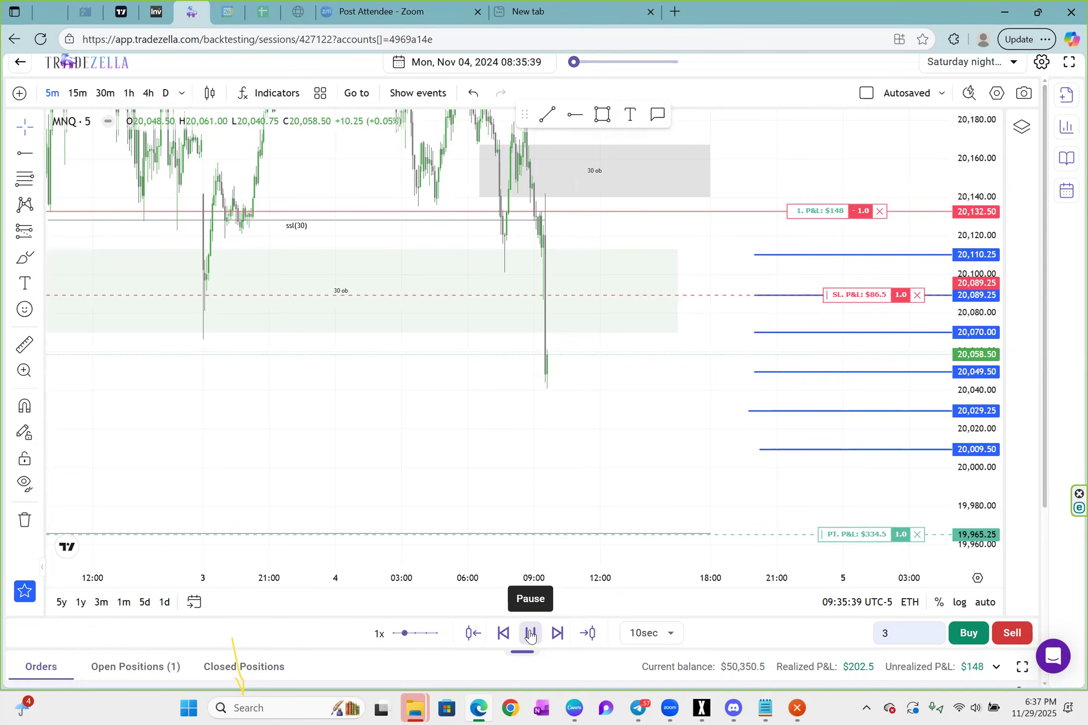
click(530, 635)
scroll(552, 449, down, 2)
scroll(667, 357, up, 1)
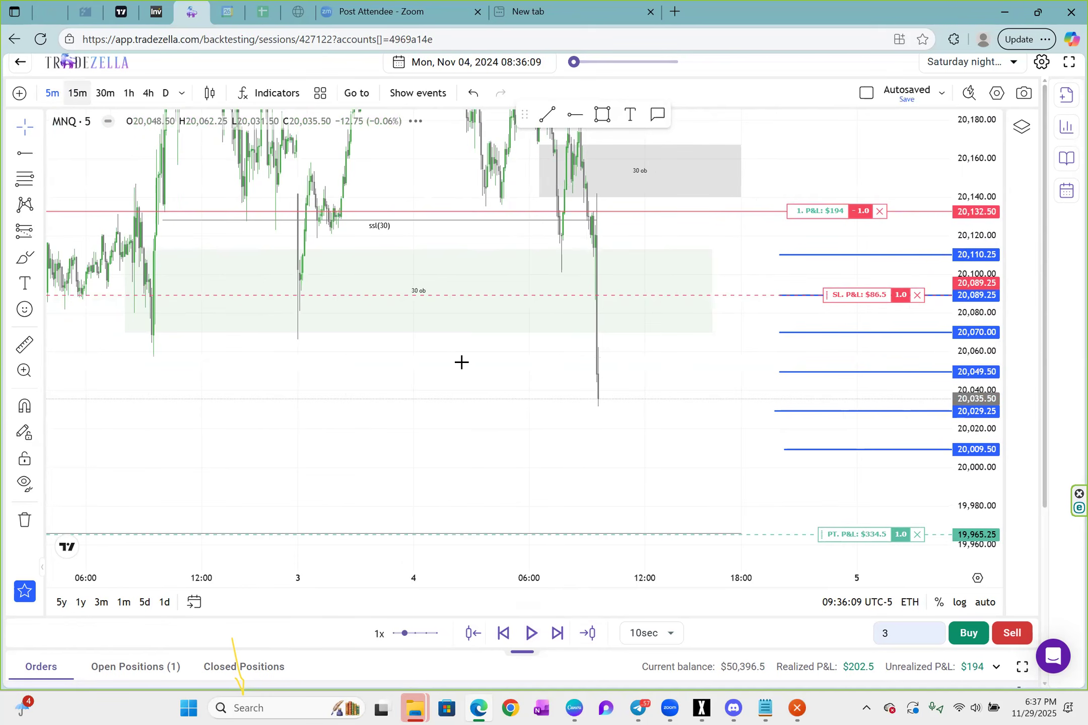
- Step the replay back candle by candle to 08:35:39
click(475, 634)
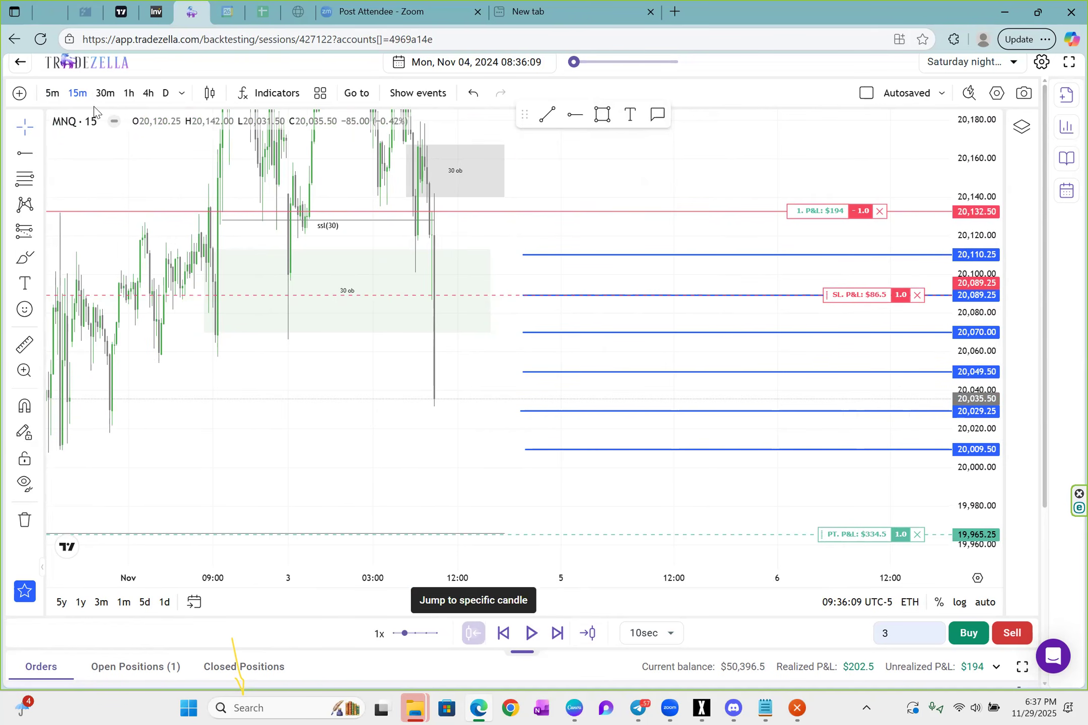
click(474, 636)
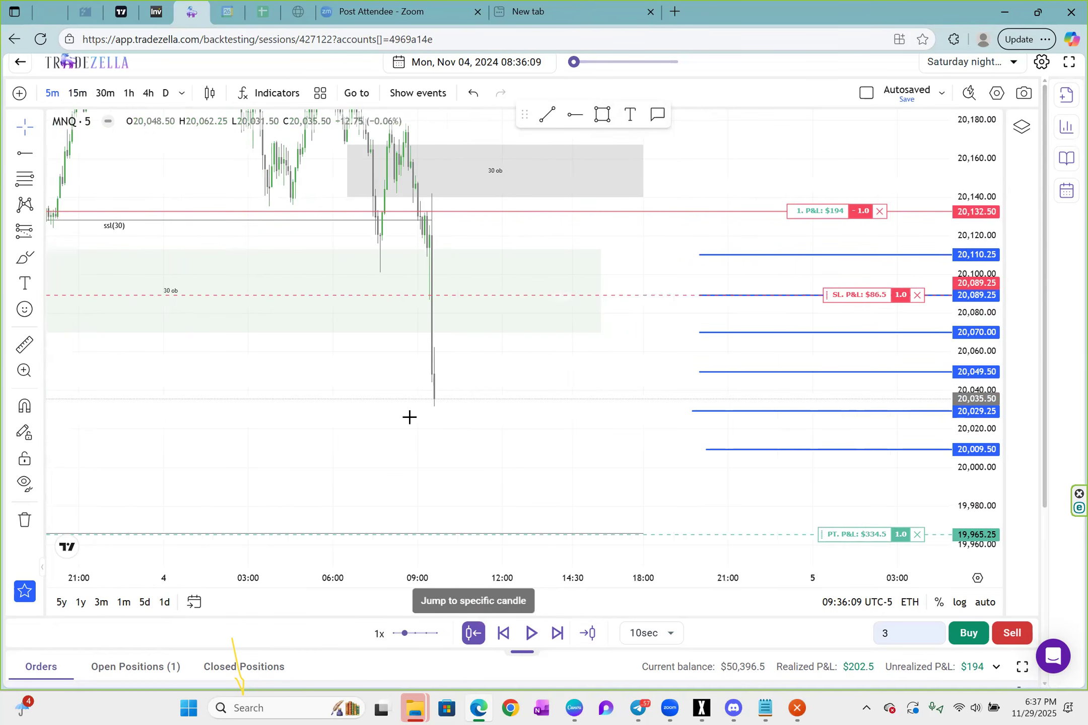
click(449, 432)
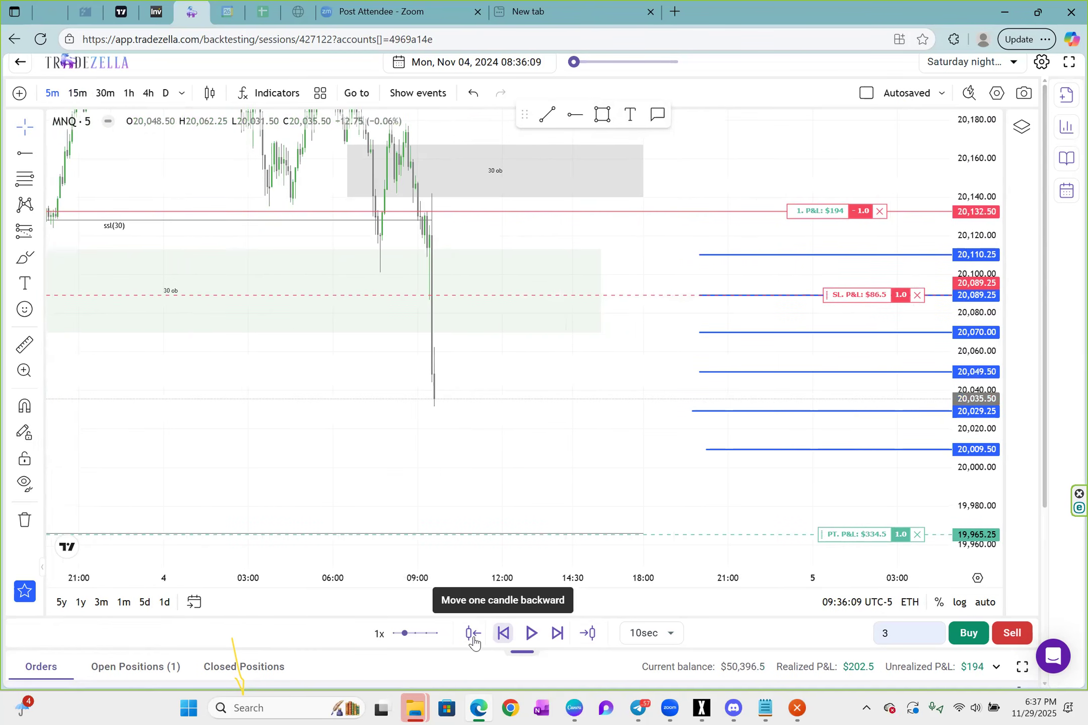
click(504, 636)
click(505, 636)
click(505, 635)
- On the 15-minute chart, replace the green 30 ob zone with a rectangle spanning 20,076.00 down to about 20,060
click(83, 98)
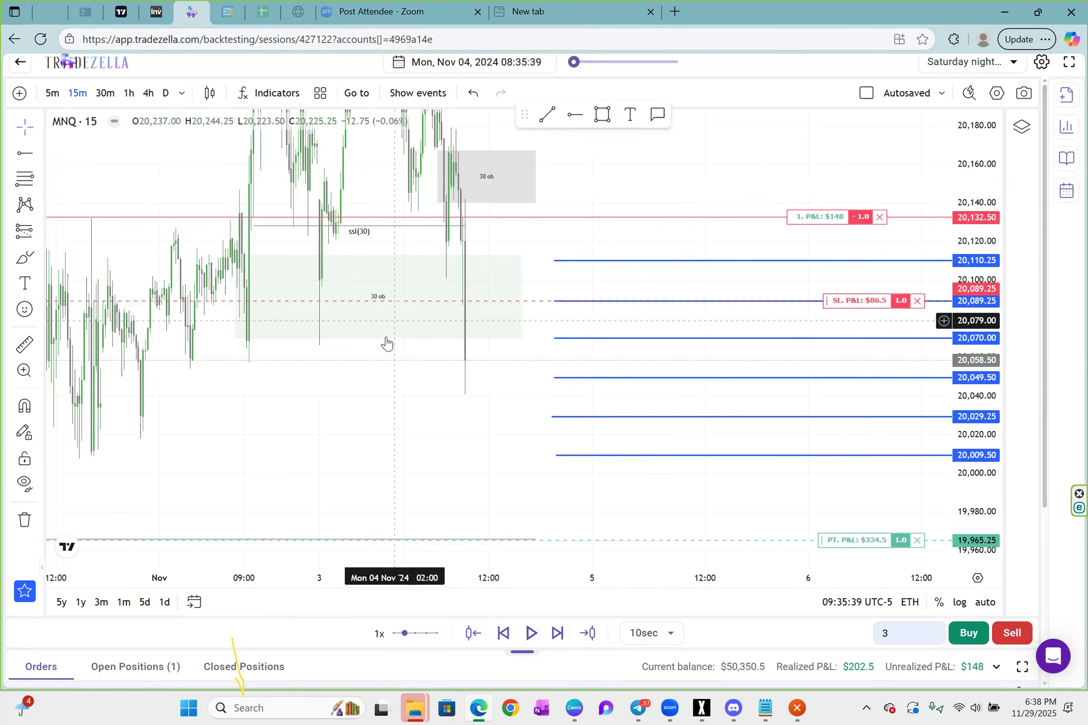
click(386, 343)
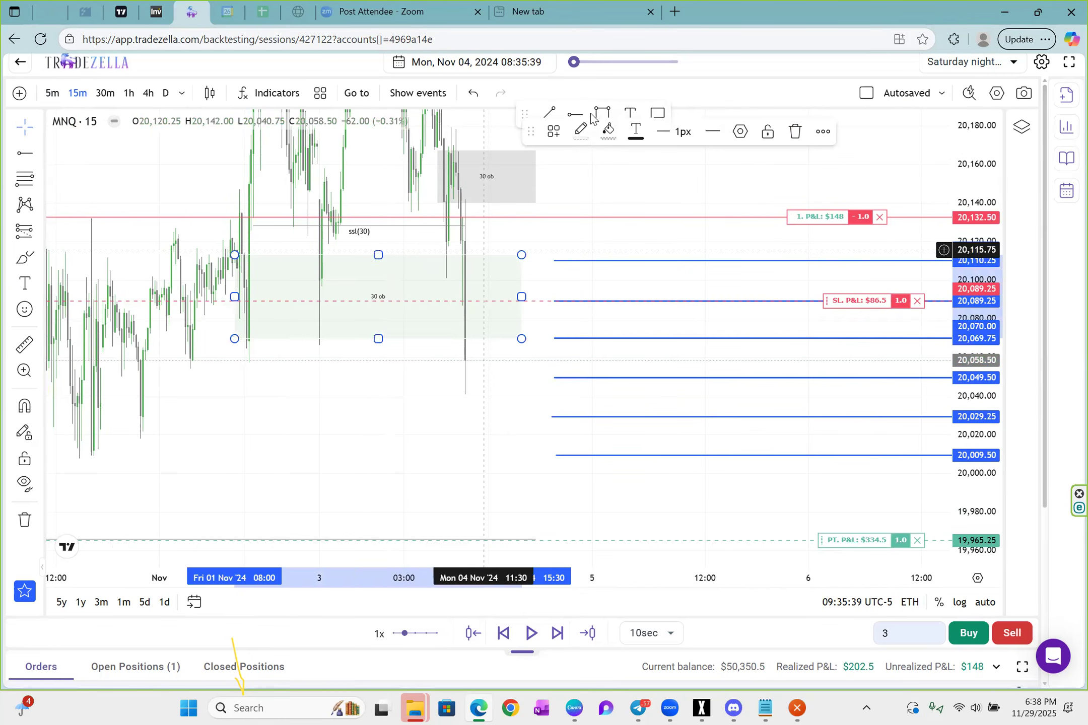
key(Delete)
key(alt+shift+r)
click(182, 326)
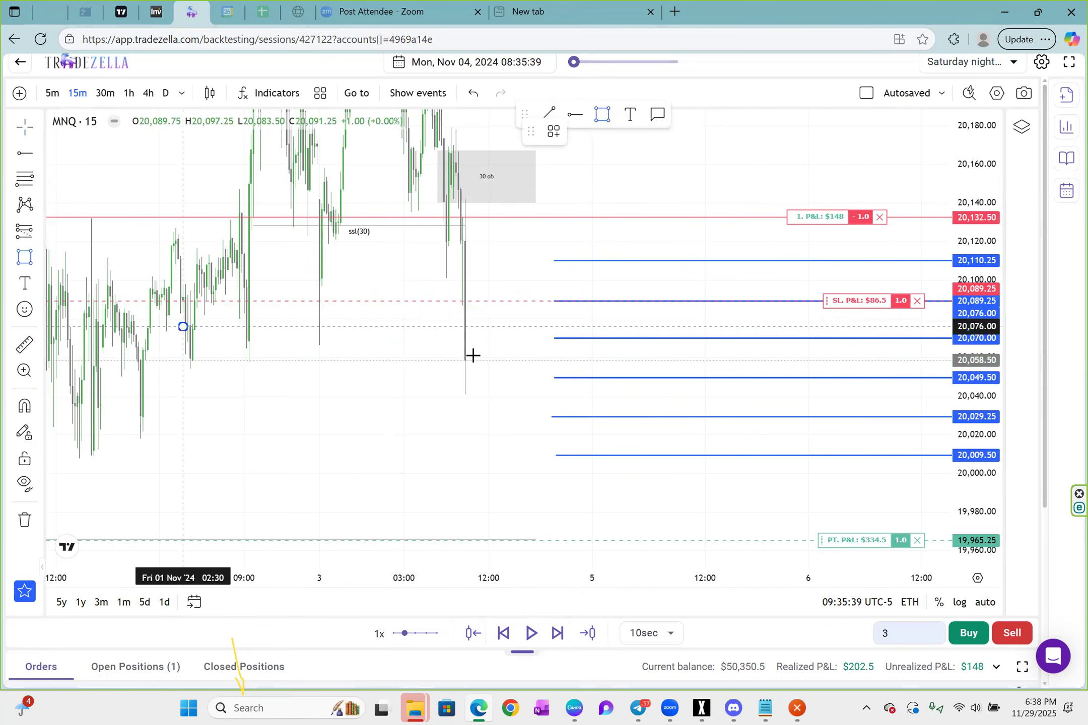
click(561, 357)
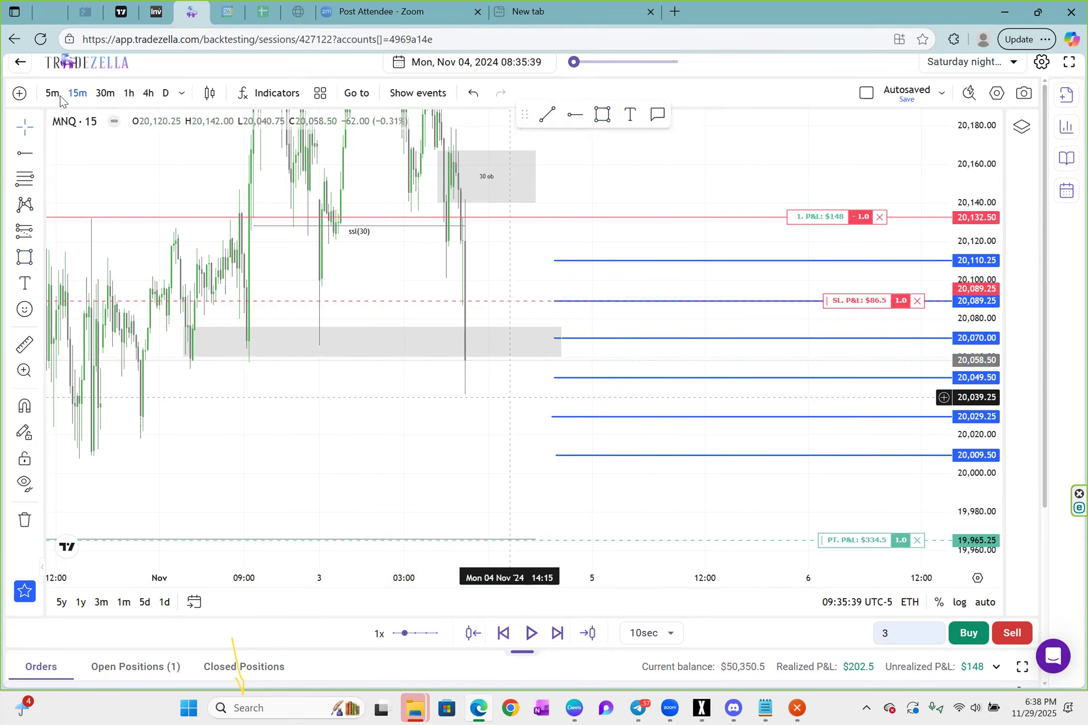
- On the 5-minute chart, mark the lower edge of the new grey zone with a green horizontal ray at 20,060.00
scroll(611, 433, up, 1)
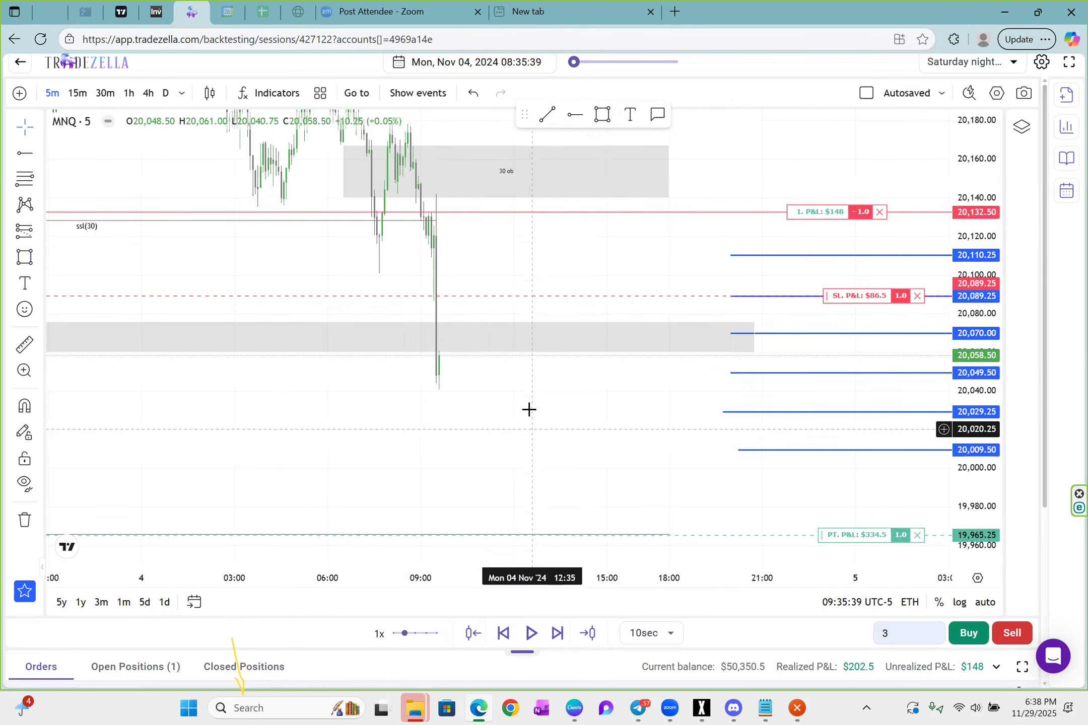
scroll(435, 353, up, 1)
drag(506, 396, 537, 395)
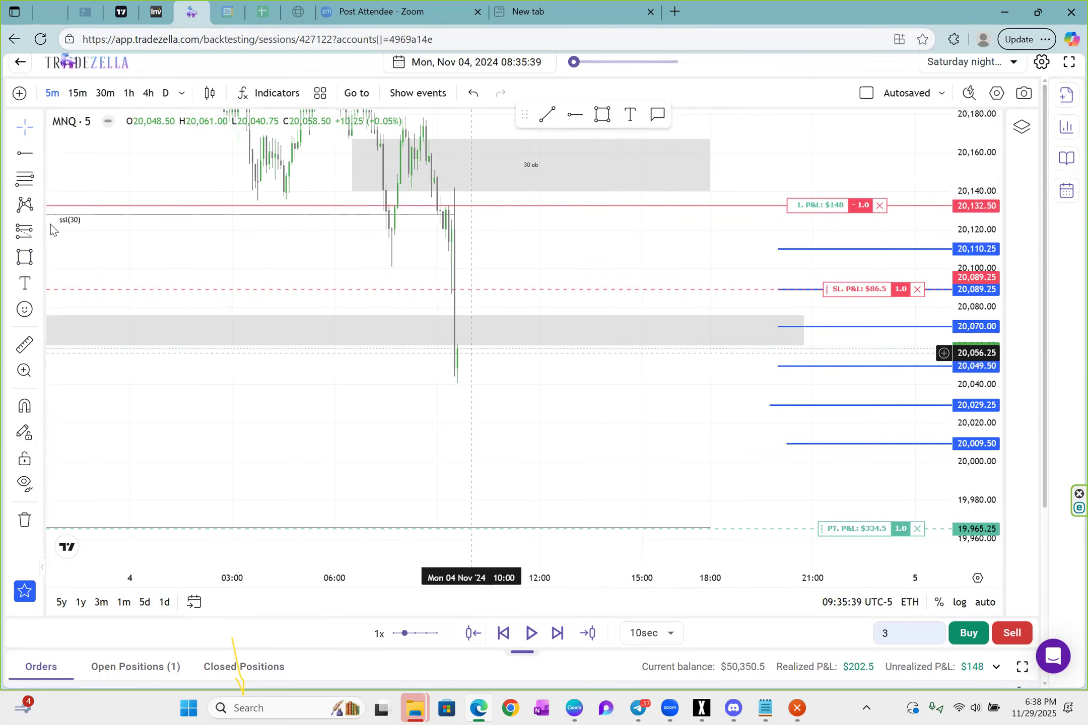
click(447, 345)
click(581, 131)
click(631, 177)
click(571, 393)
drag(450, 349, 454, 351)
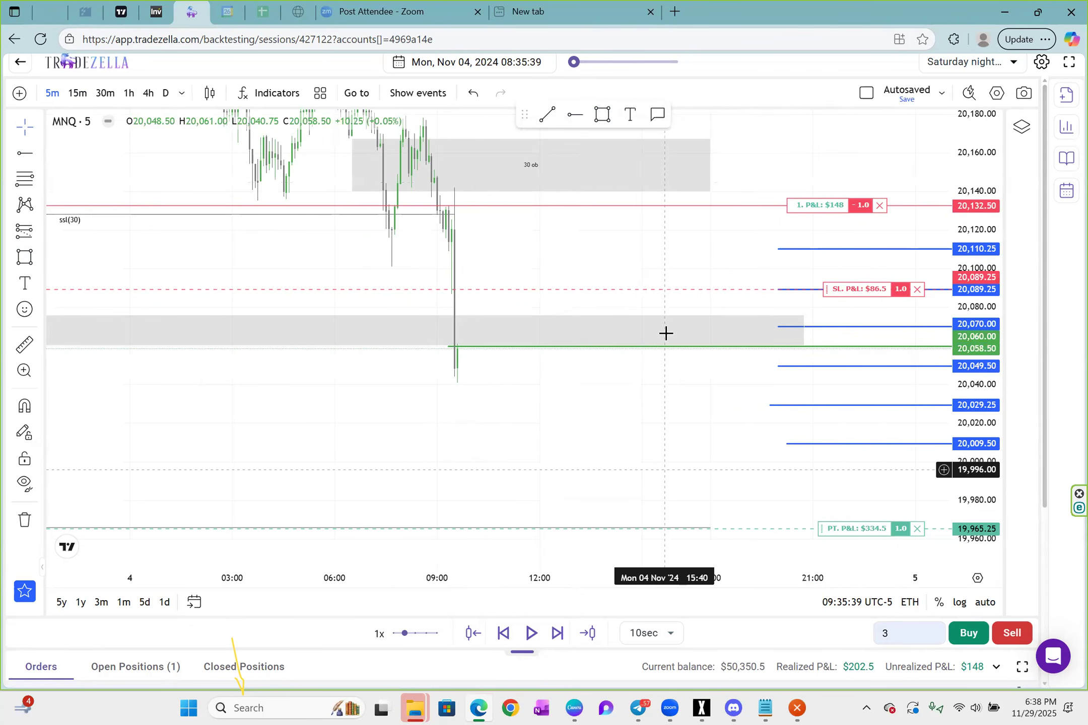
scroll(519, 181, down, 2)
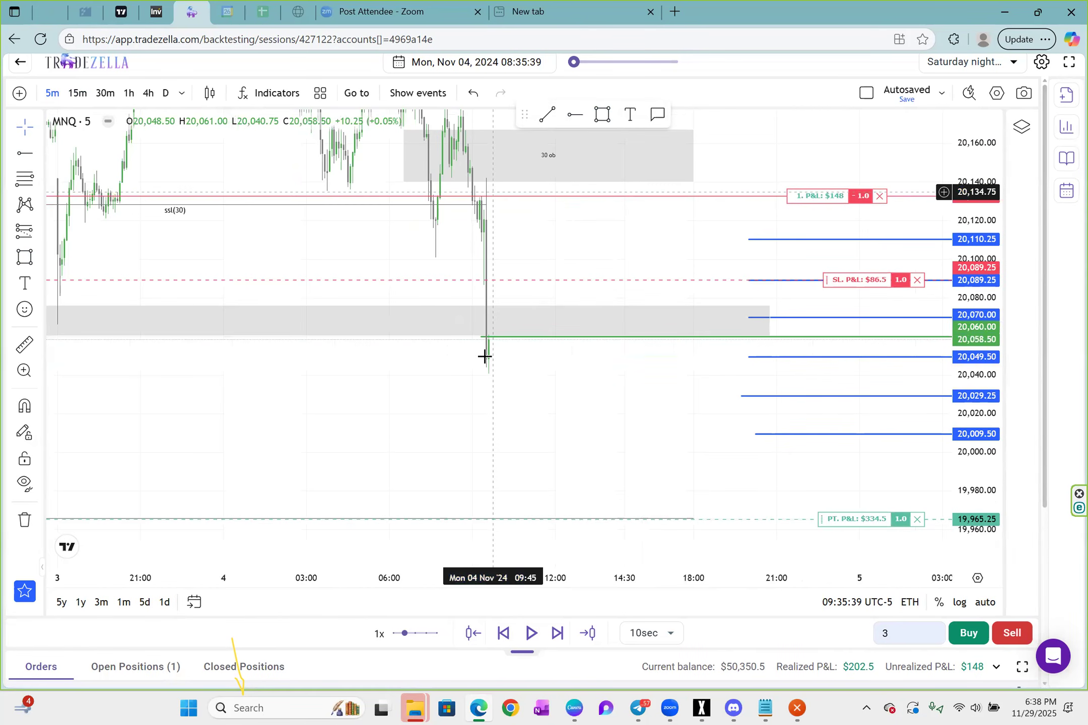
drag(483, 342, 479, 340)
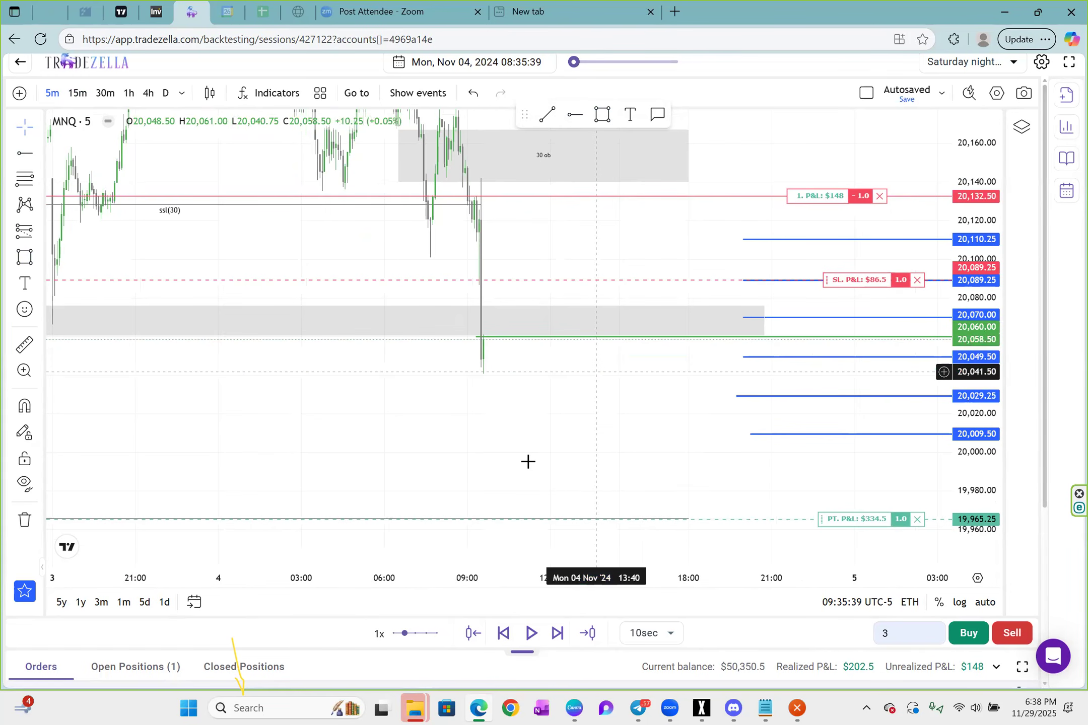
scroll(528, 462, up, 1)
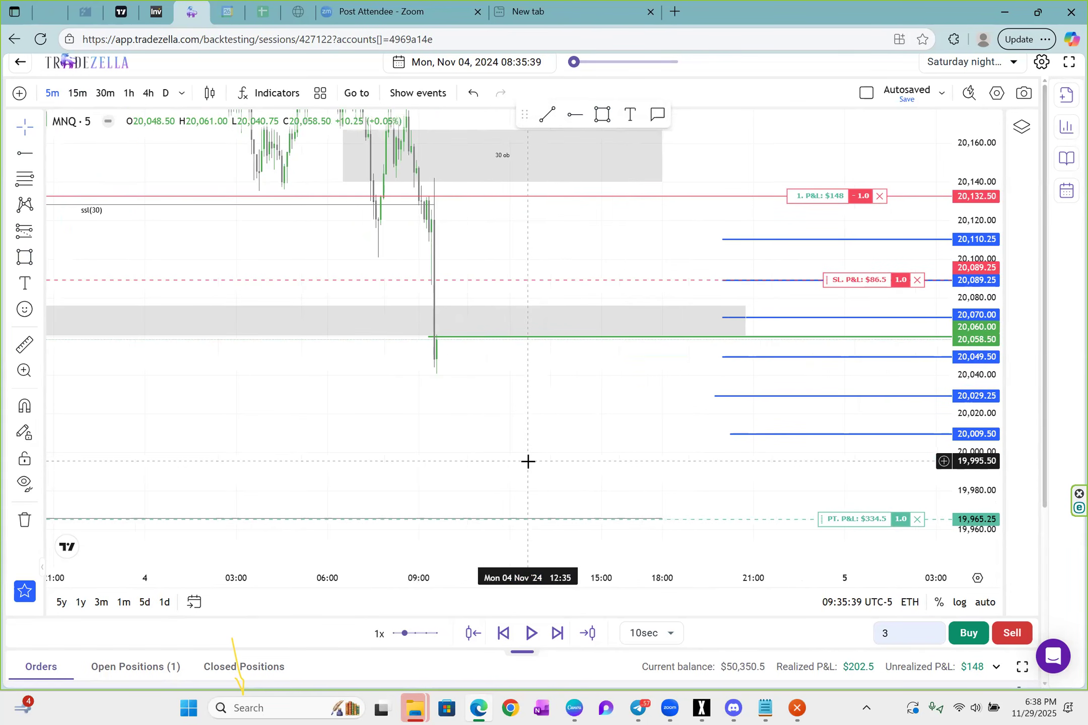
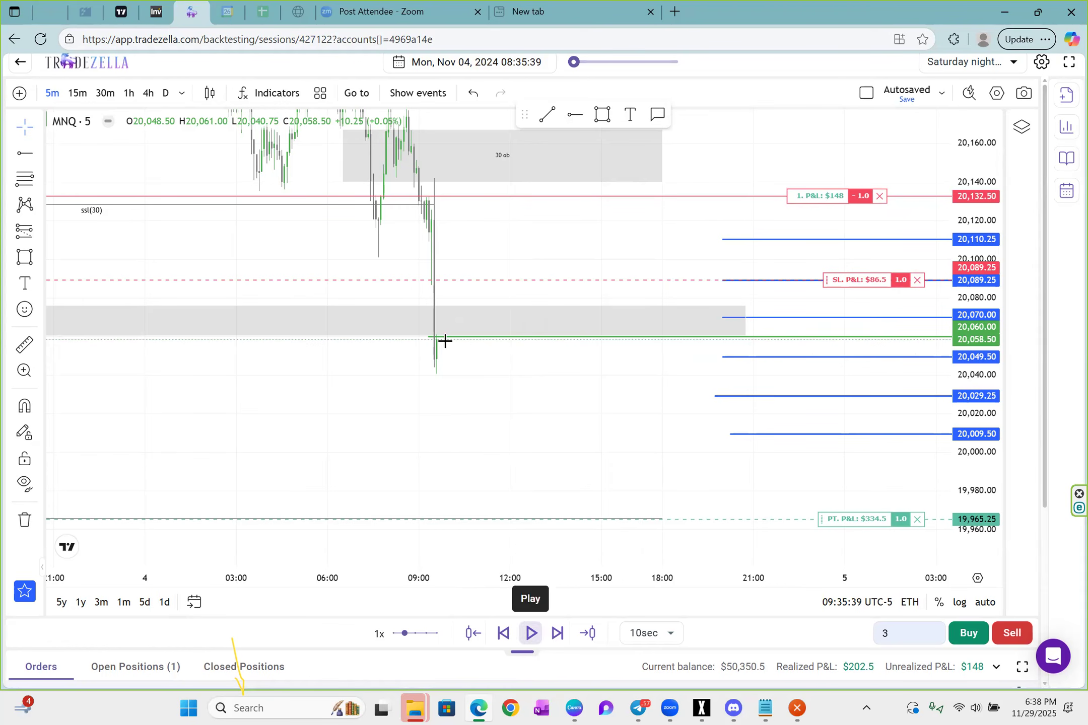
- Advance the replay to 08:36:09 and measure the price drop from the green line to the latest candle's low
click(532, 641)
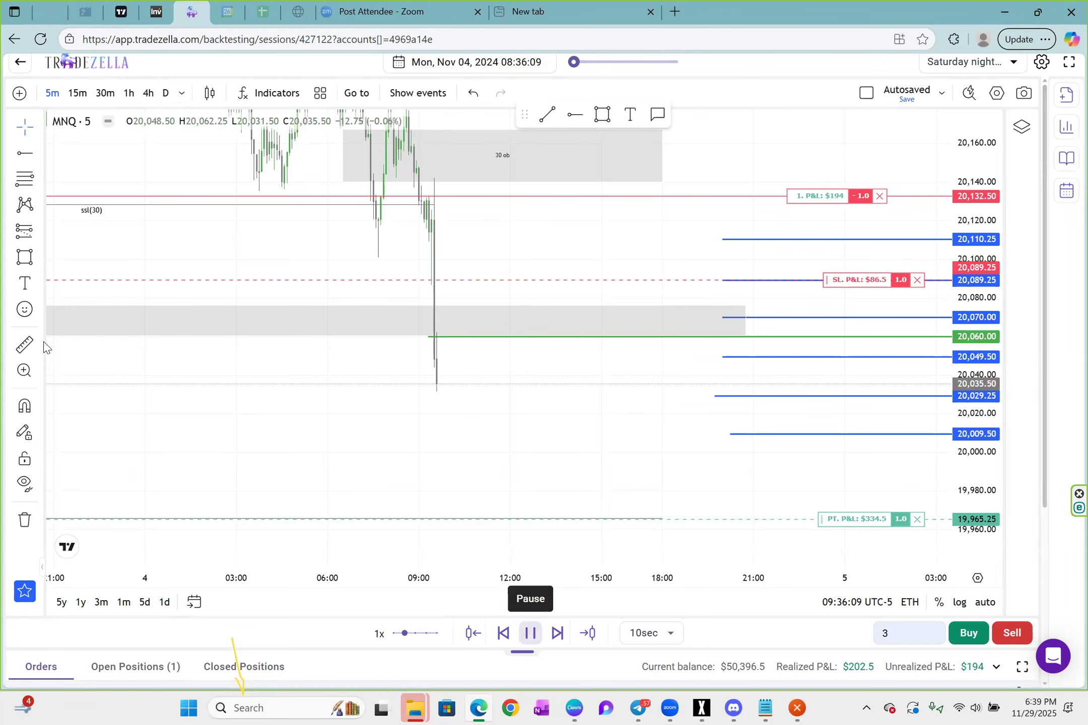
shift+click(411, 335)
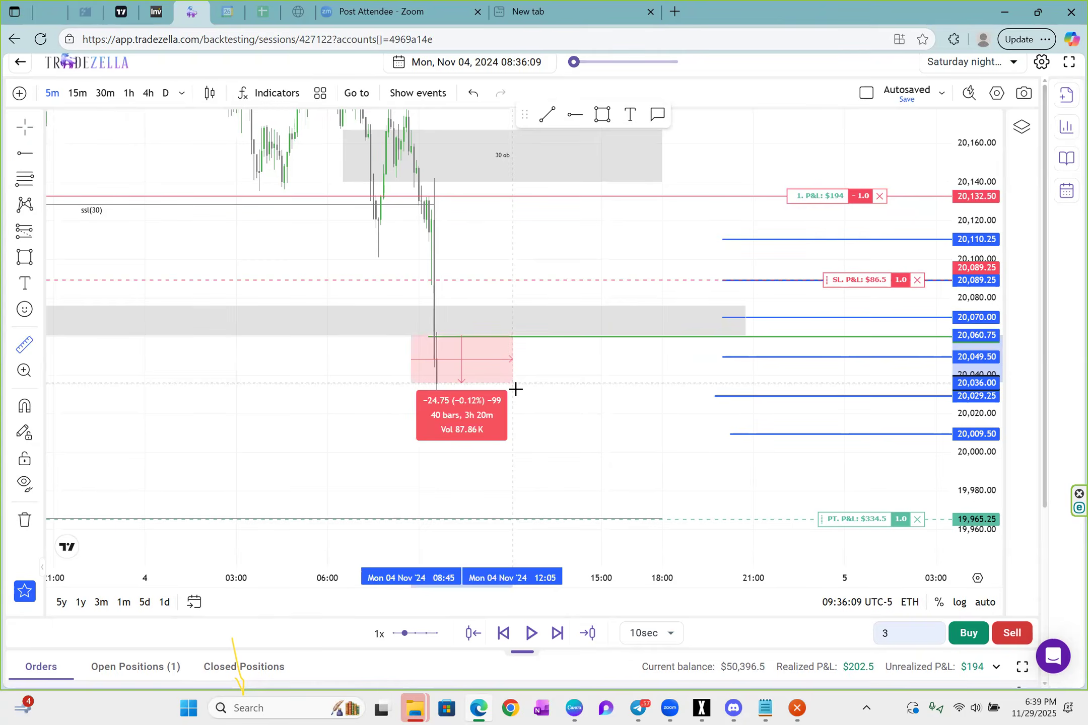
click(518, 390)
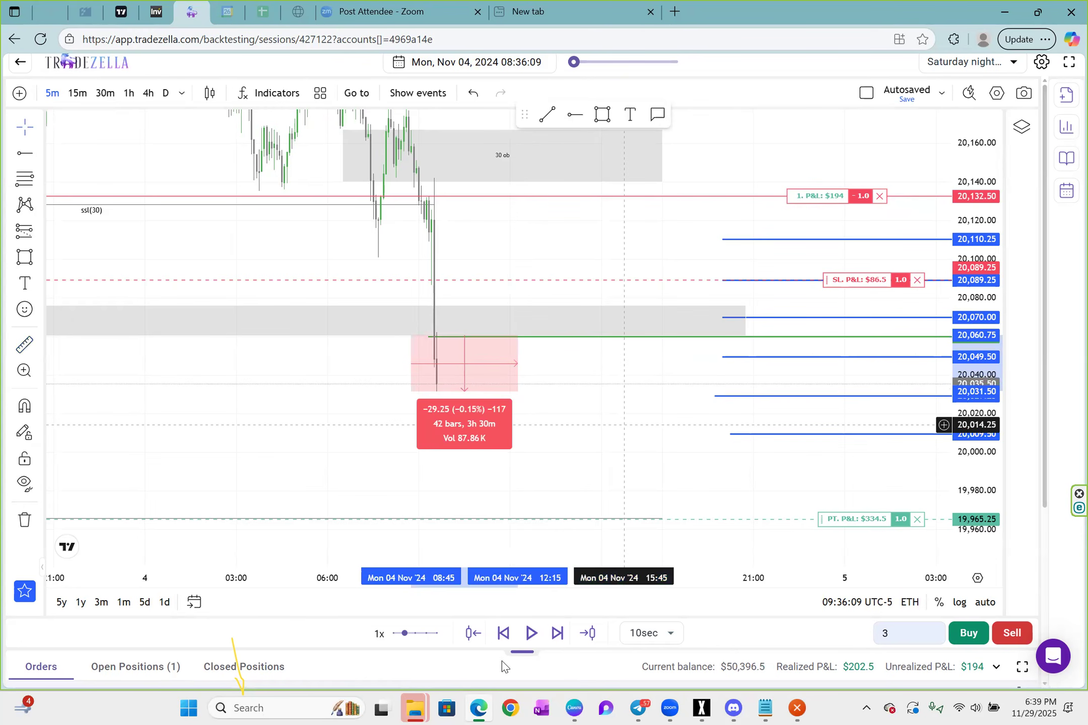
- Advance the replay to 08:36:59 and lower the stop loss to 20,070.00, at the third target line
click(541, 641)
click(541, 641)
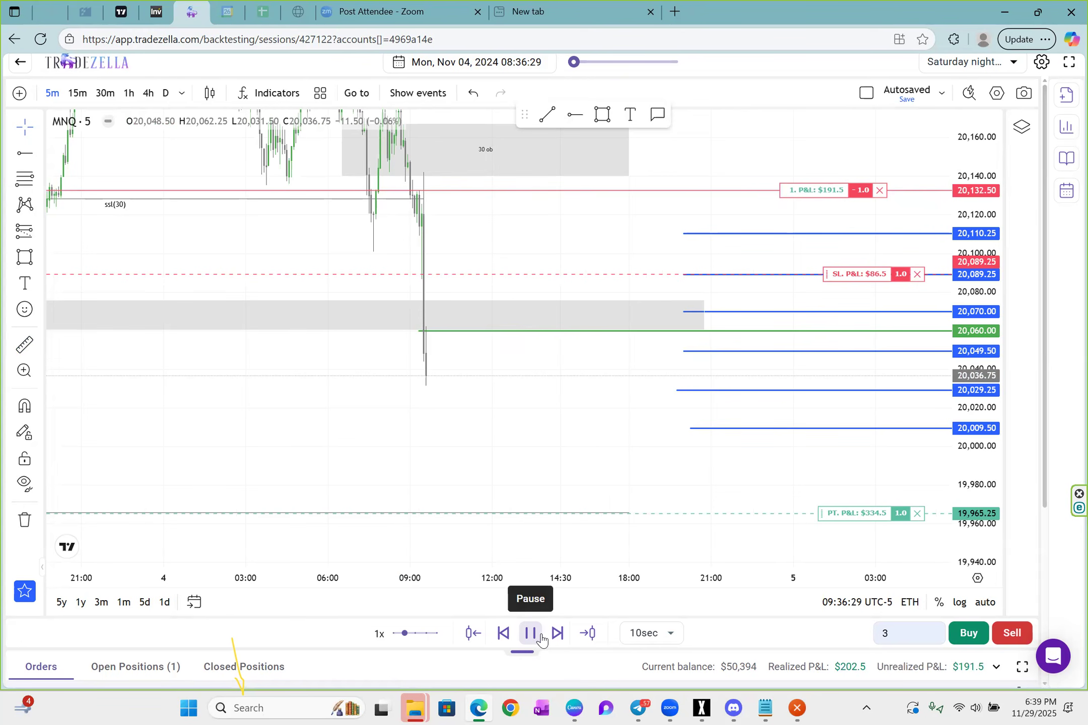
click(532, 635)
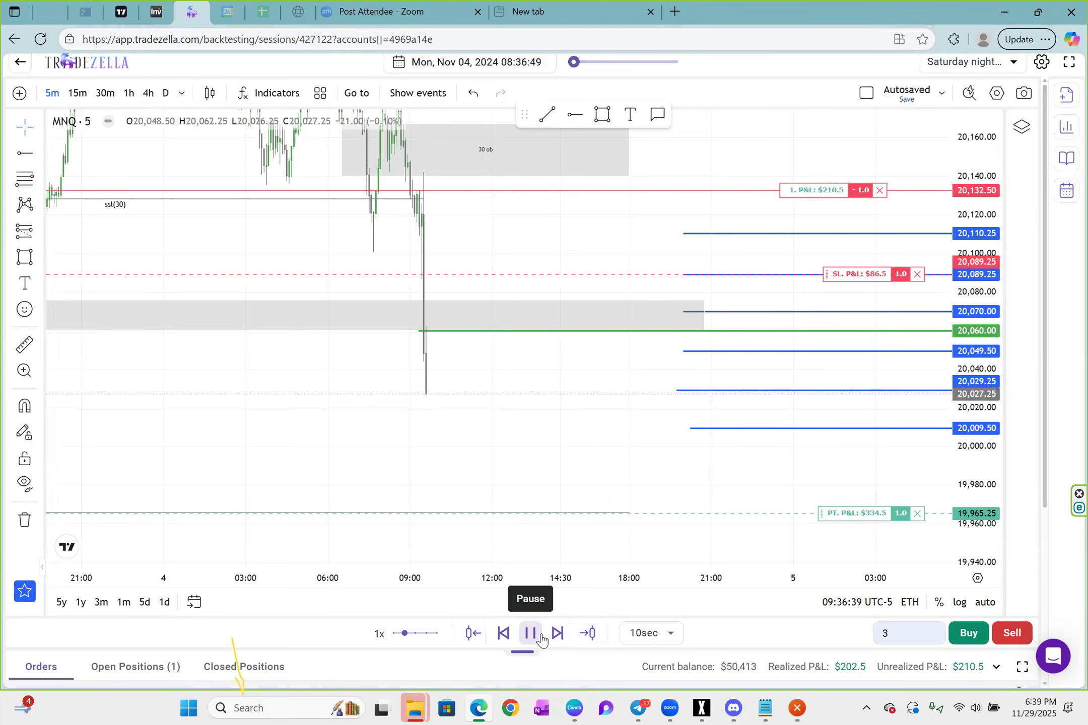
scroll(499, 417, down, 1)
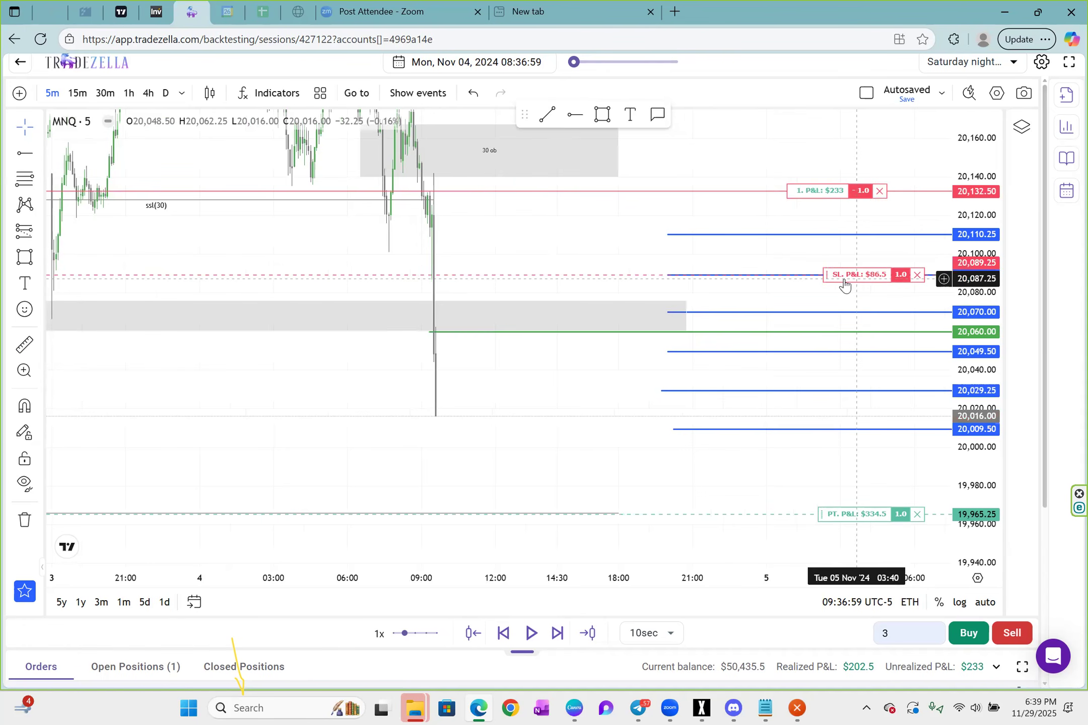
drag(870, 310, 870, 312)
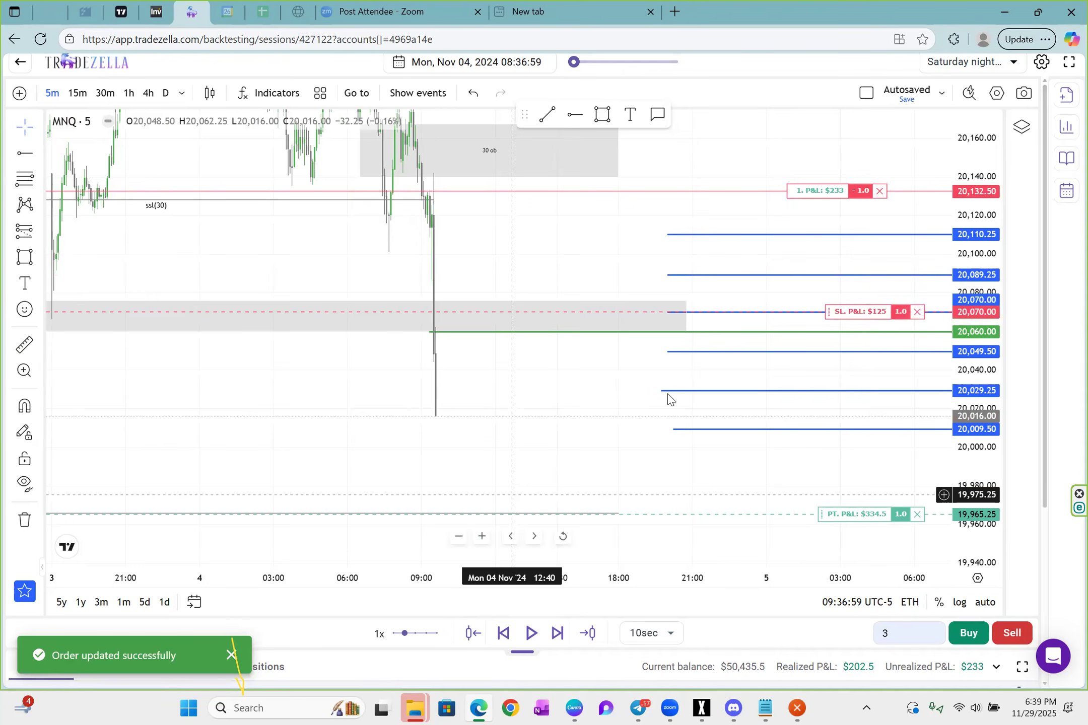
- Examine the sell-off through the grey zone and target lines on the 15-minute and 5-minute charts
click(430, 332)
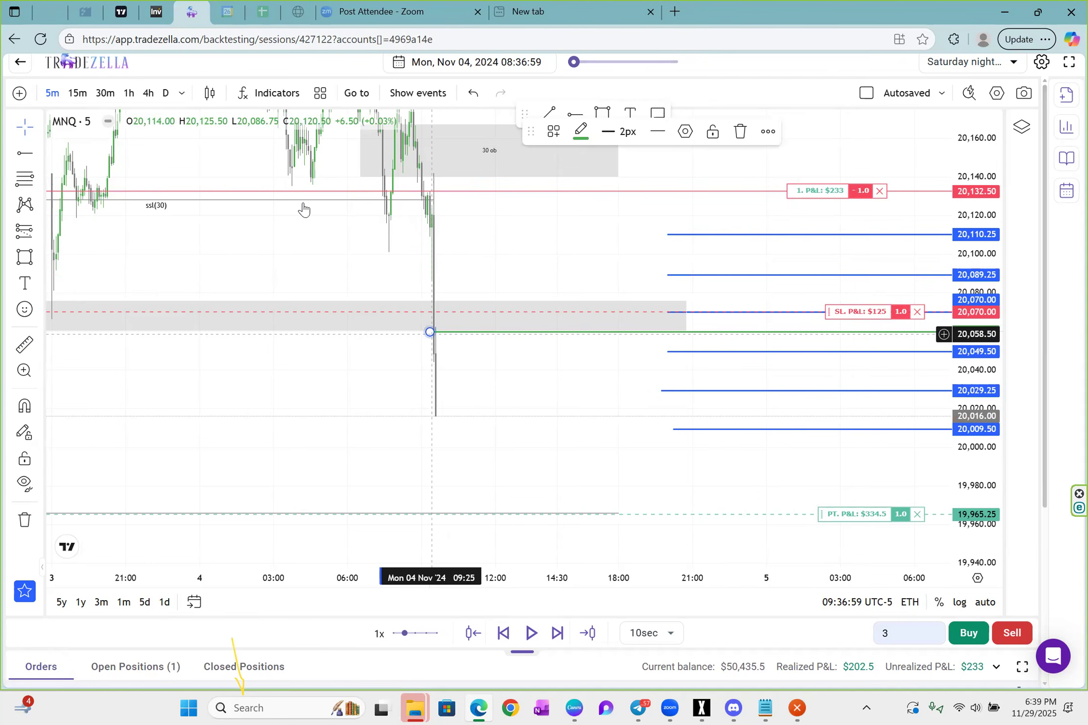
click(568, 457)
scroll(568, 457, down, 1)
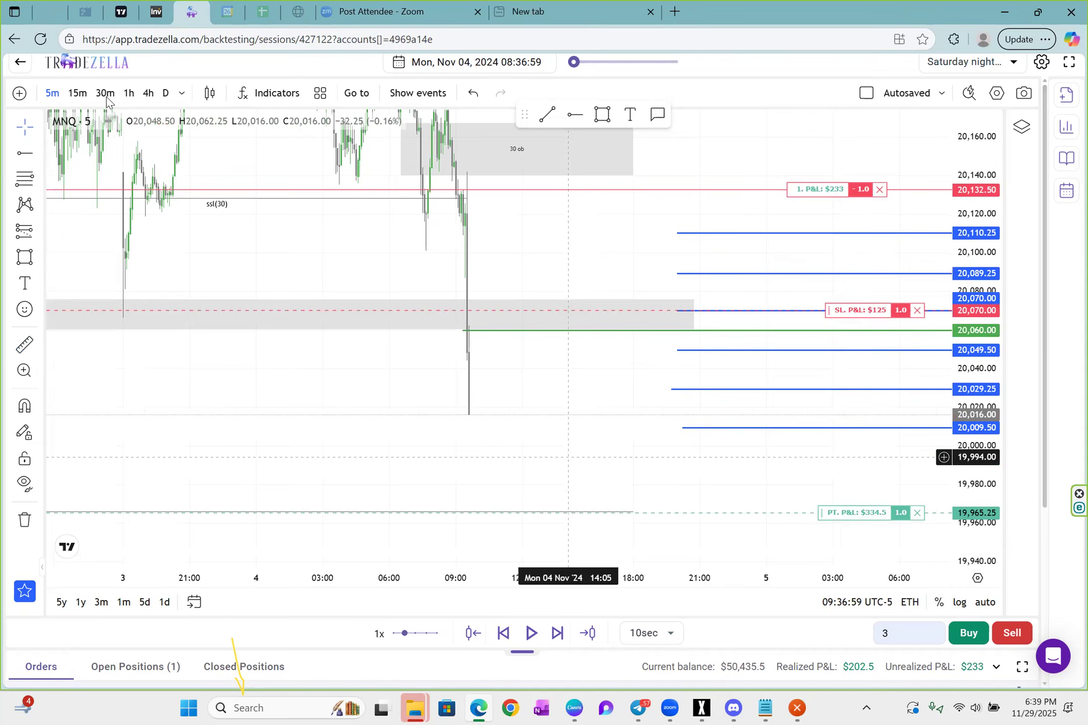
click(81, 95)
scroll(420, 357, up, 3)
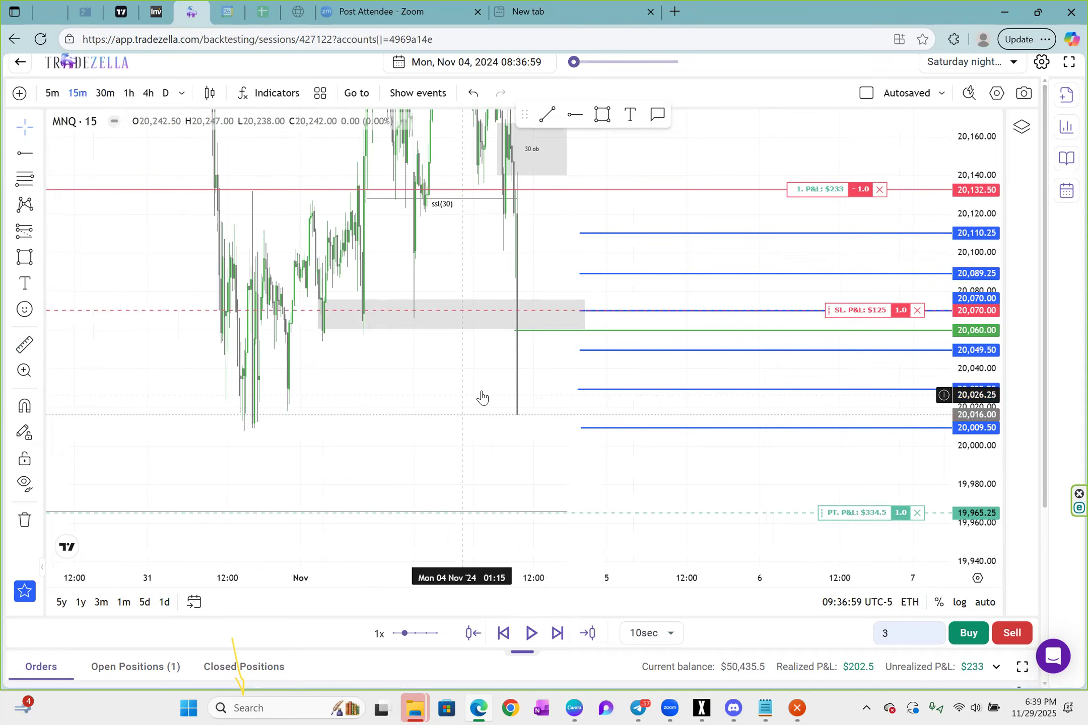
scroll(483, 398, up, 1)
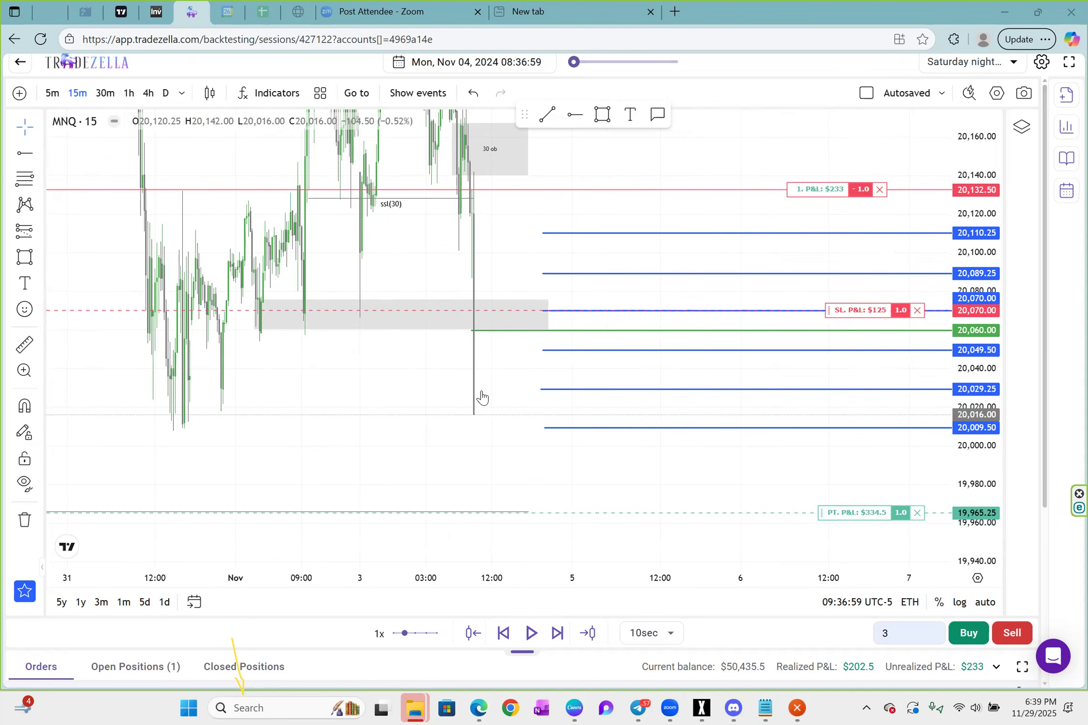
scroll(504, 219, up, 1)
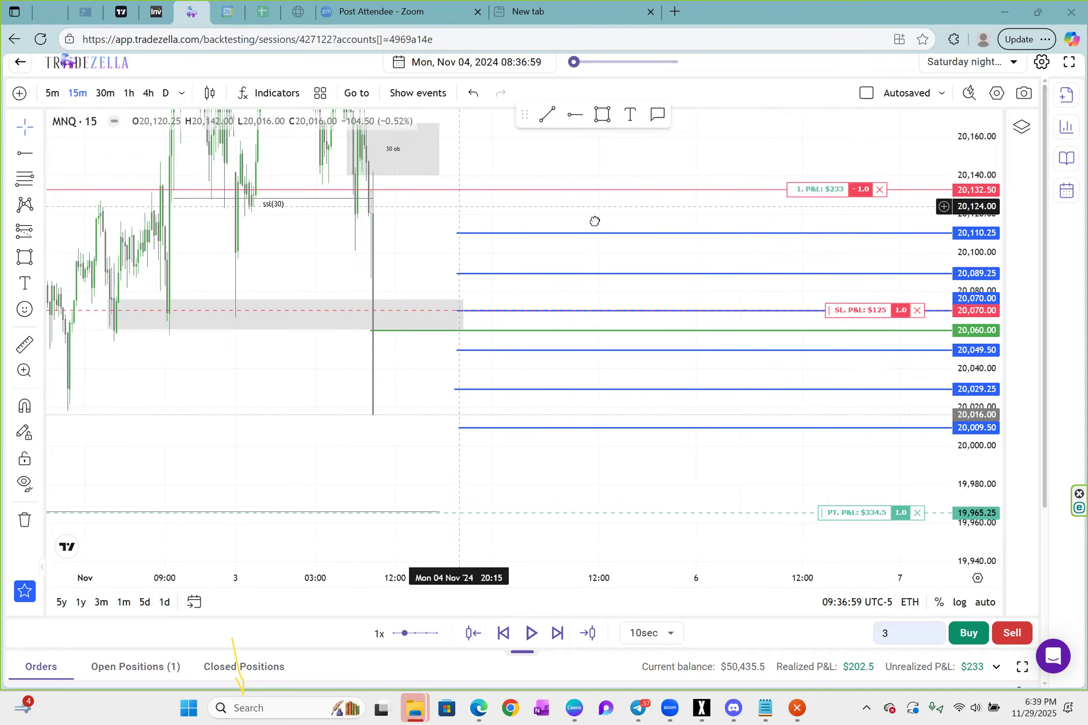
scroll(613, 229, left, 3)
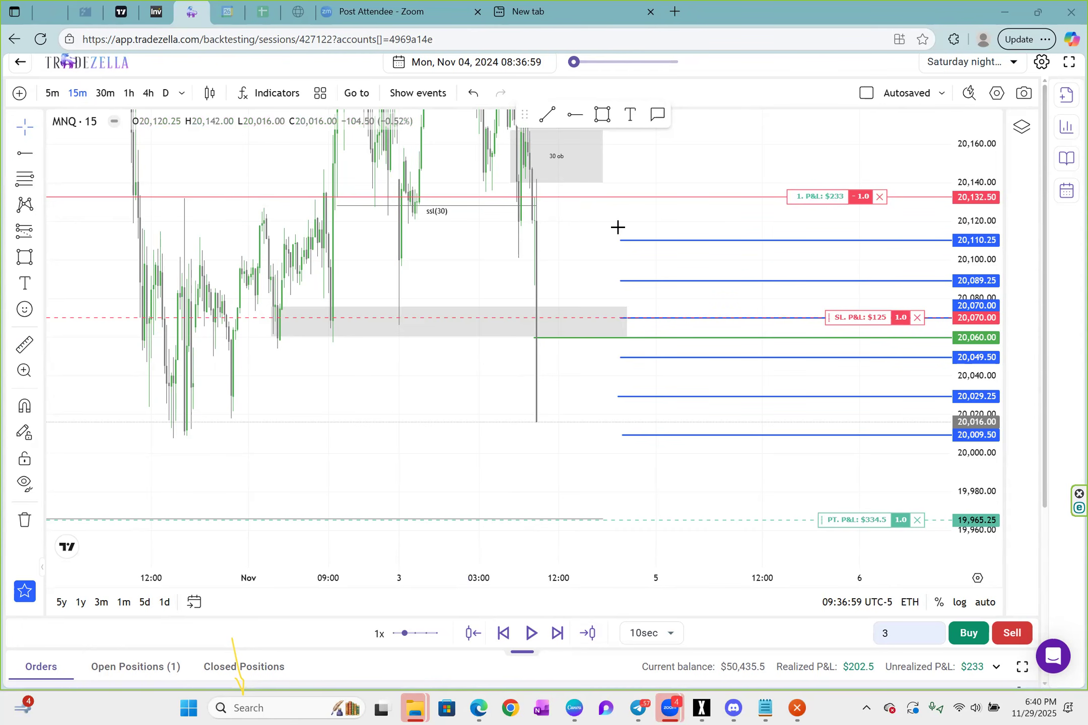
scroll(379, 337, up, 2)
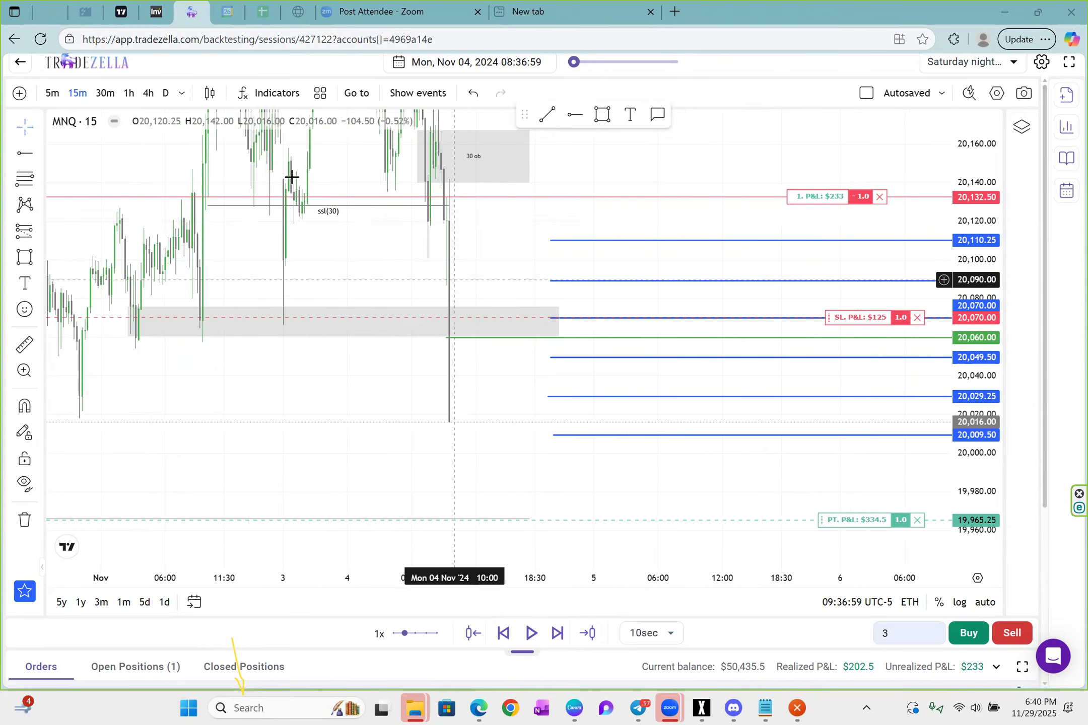
click(52, 93)
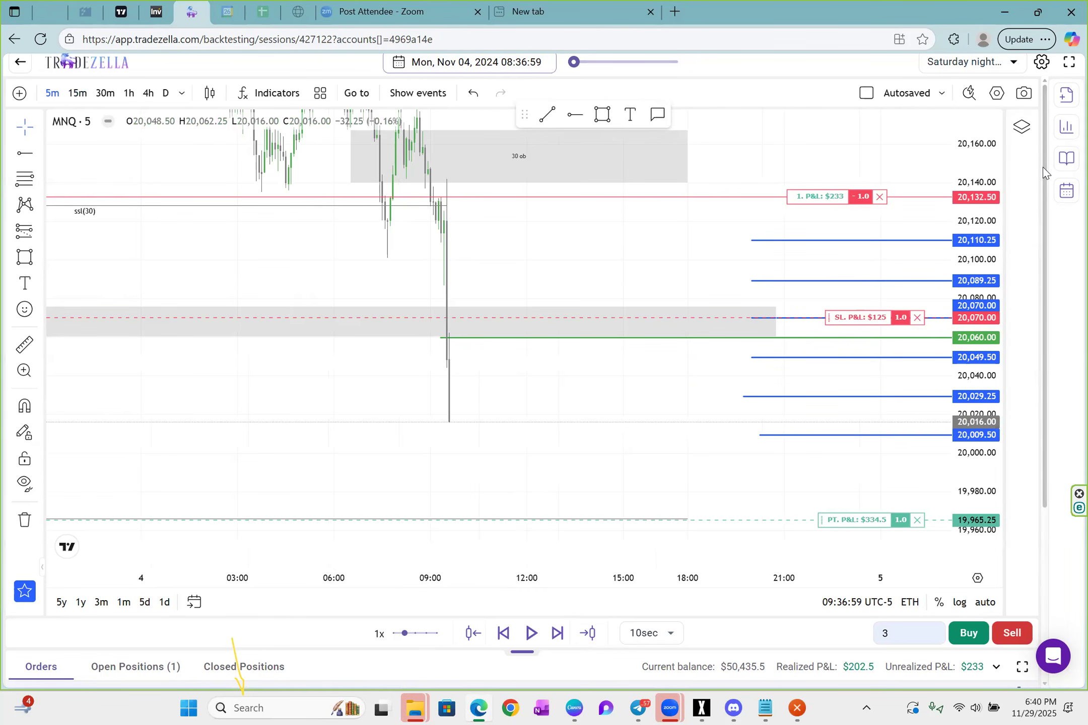
- Check the economic calendar for events scheduled on Nov 04, 2024, and close it
click(1069, 193)
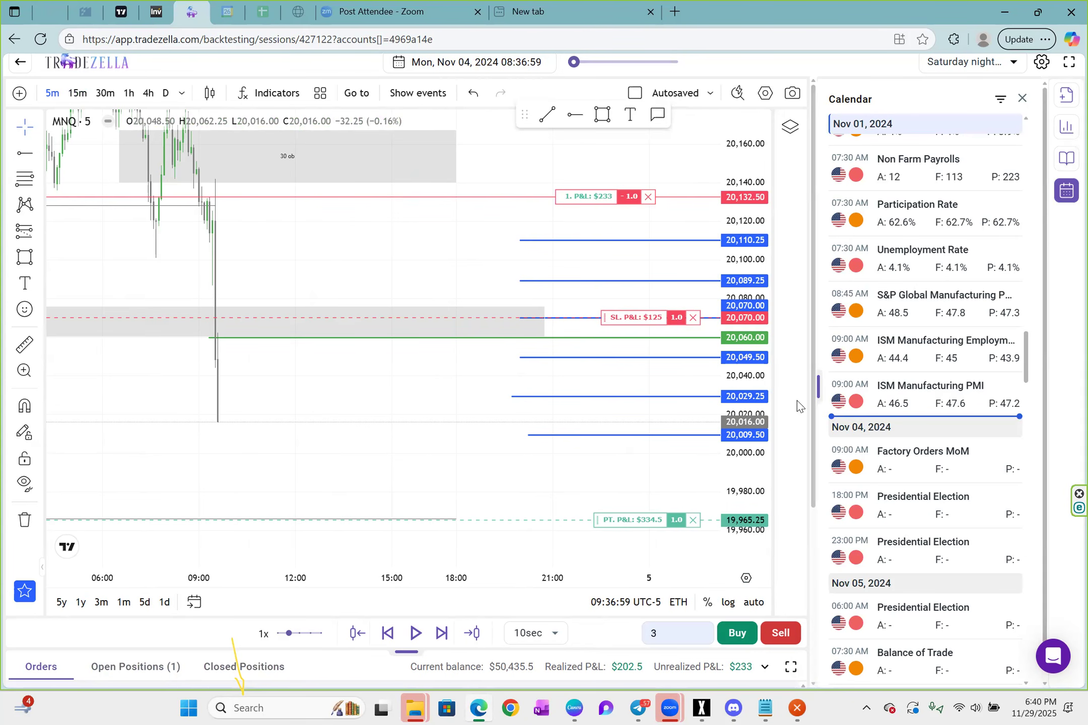
scroll(874, 348, down, 1)
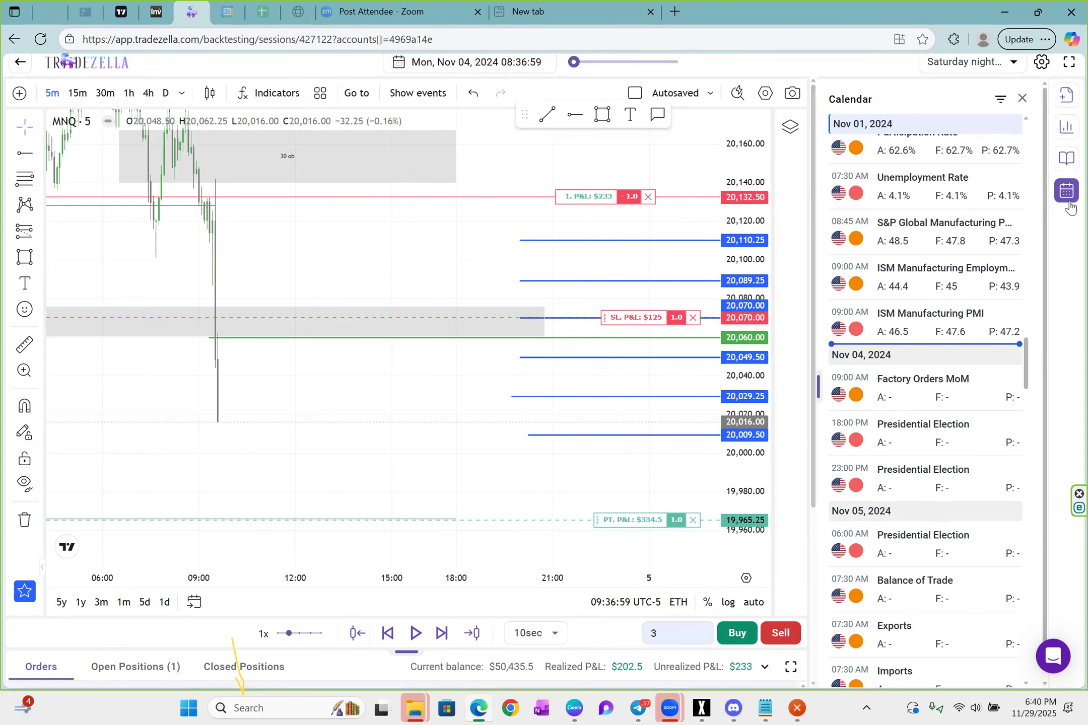
scroll(1067, 196, down, 1)
click(1066, 196)
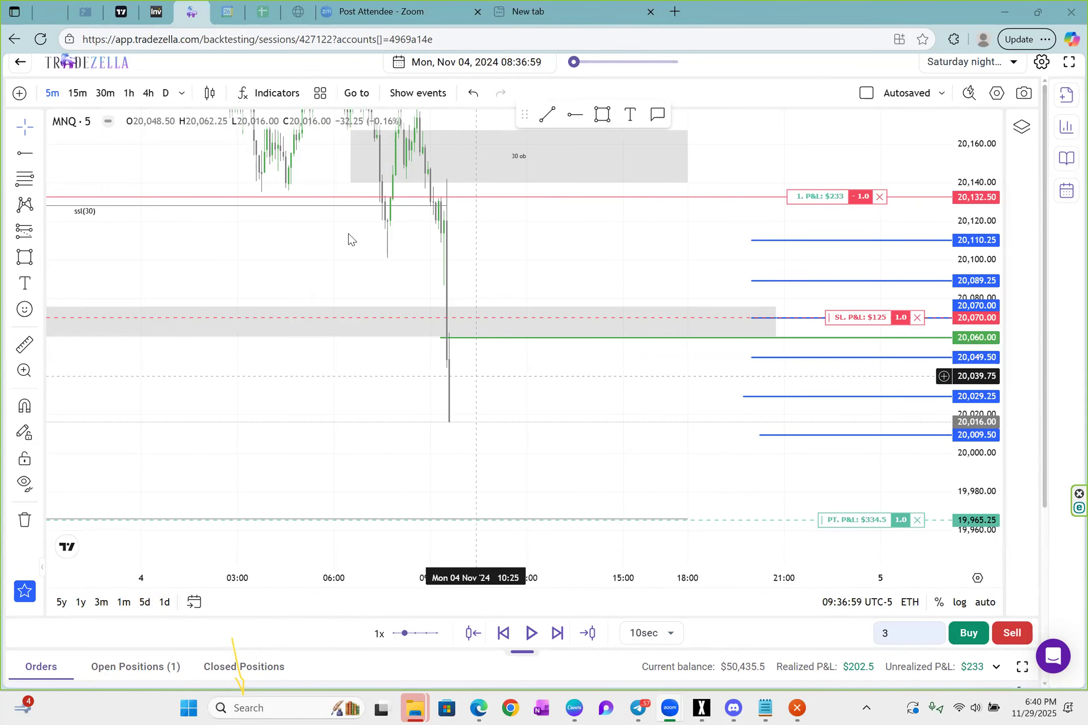
- On the 15-minute chart, run the replay at 2x speed to 08:41:19
scroll(351, 239, up, 1)
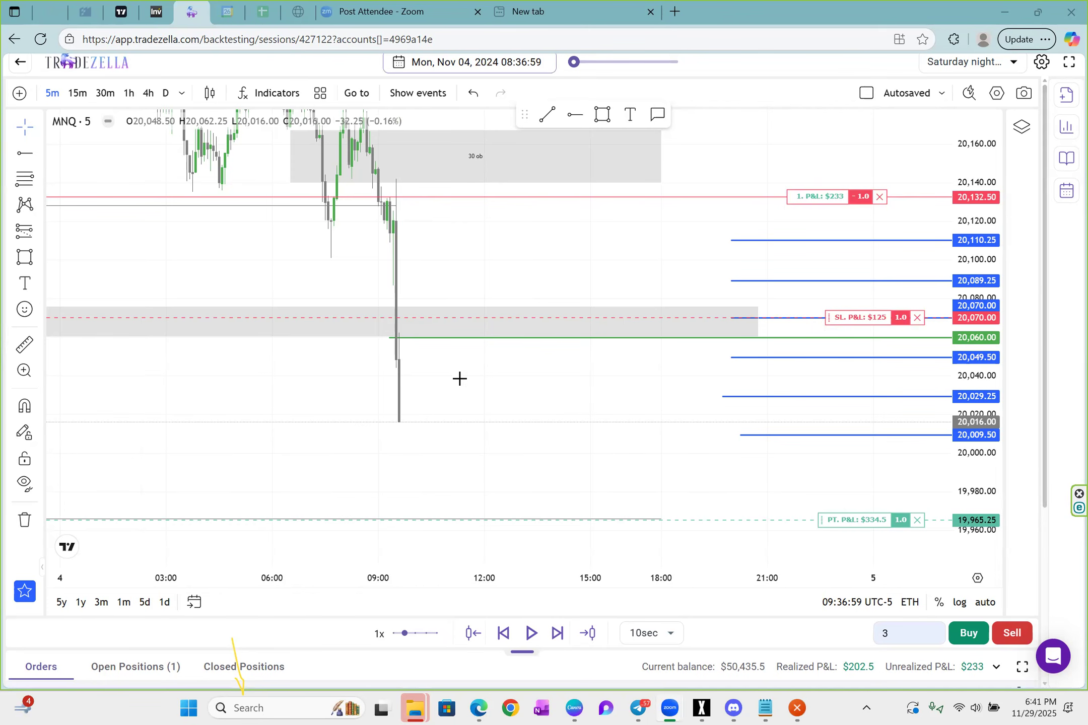
click(74, 95)
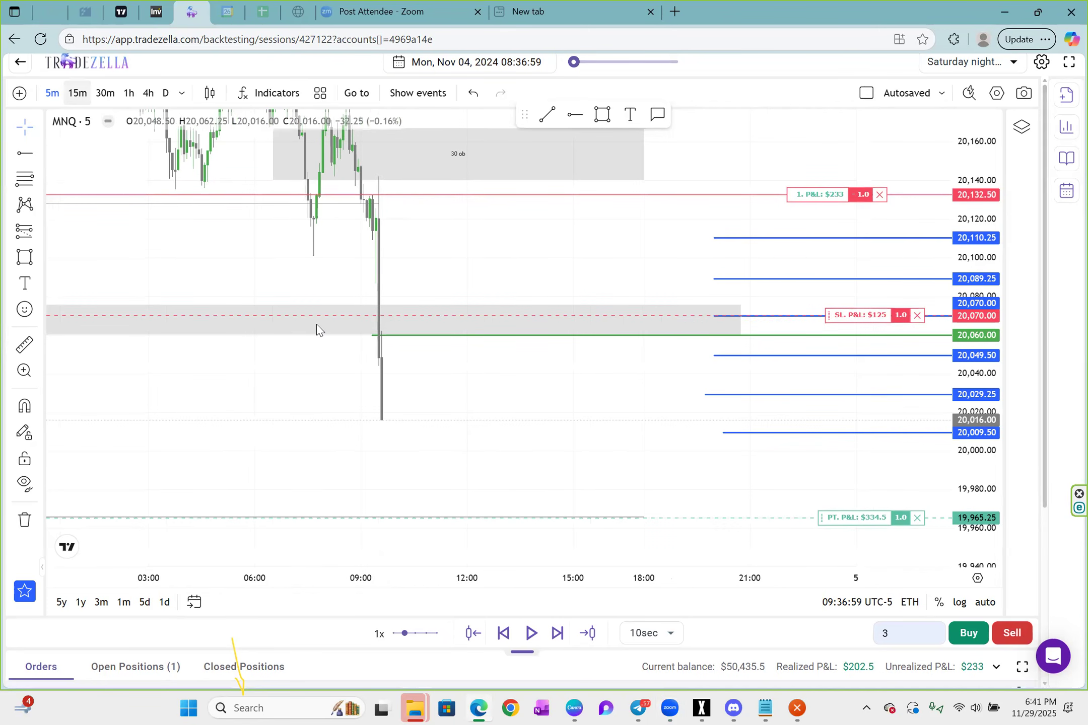
click(532, 635)
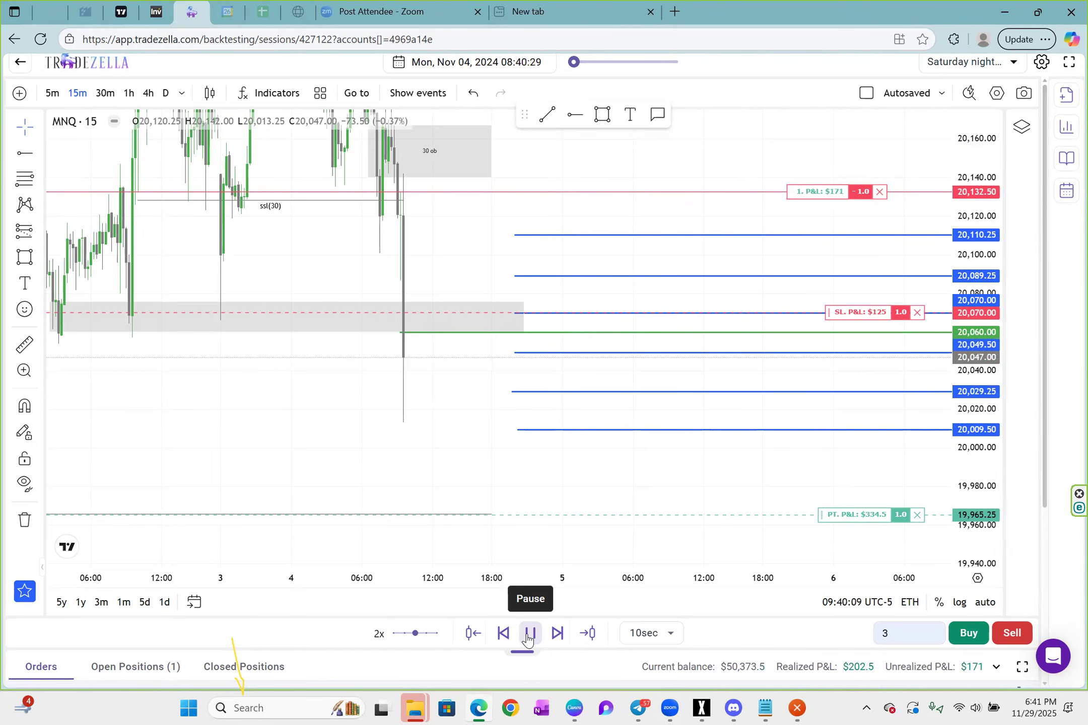
click(528, 636)
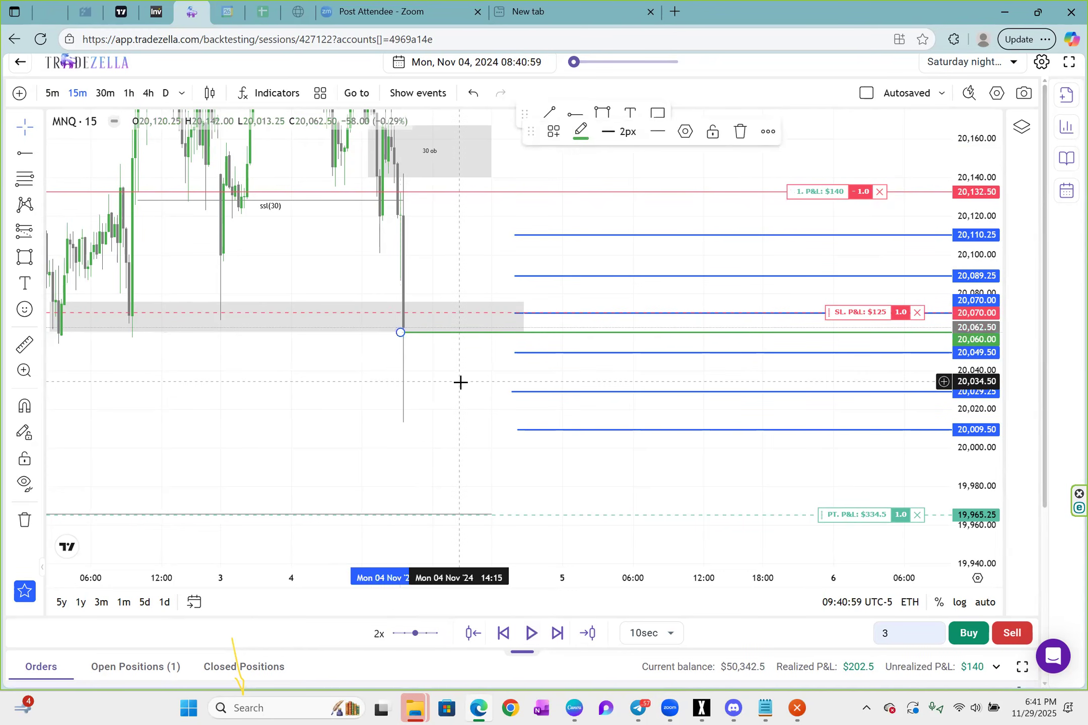
click(533, 636)
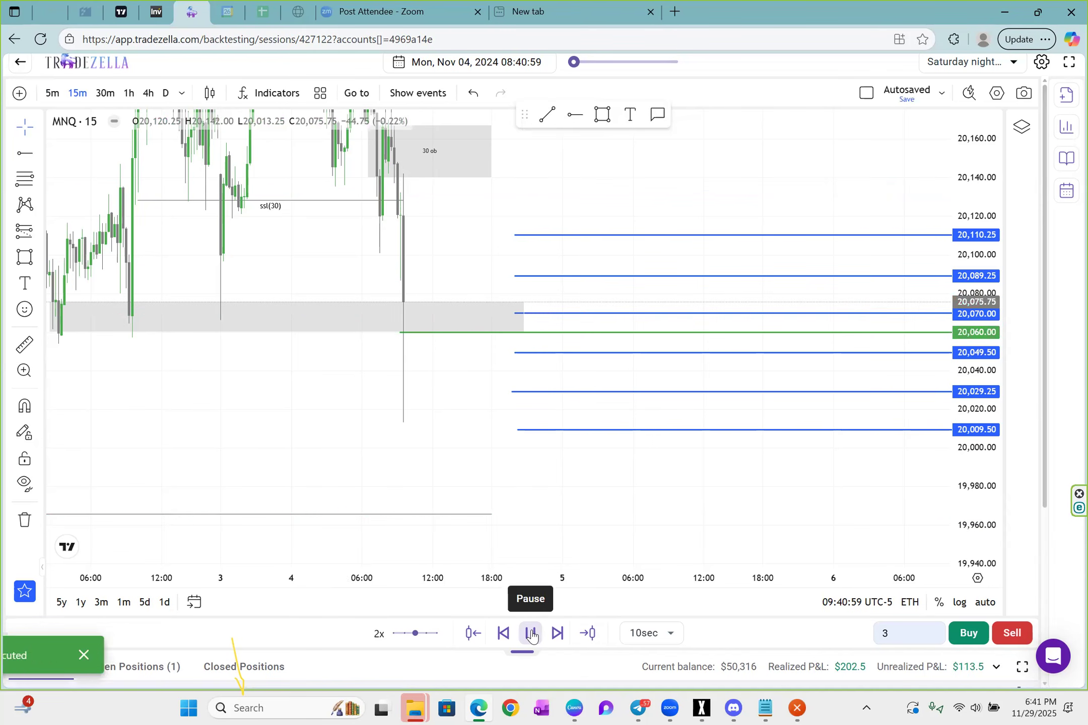
click(532, 635)
- Delete the lowest blue target line at 20,009.50
drag(454, 448, 456, 475)
scroll(452, 443, down, 1)
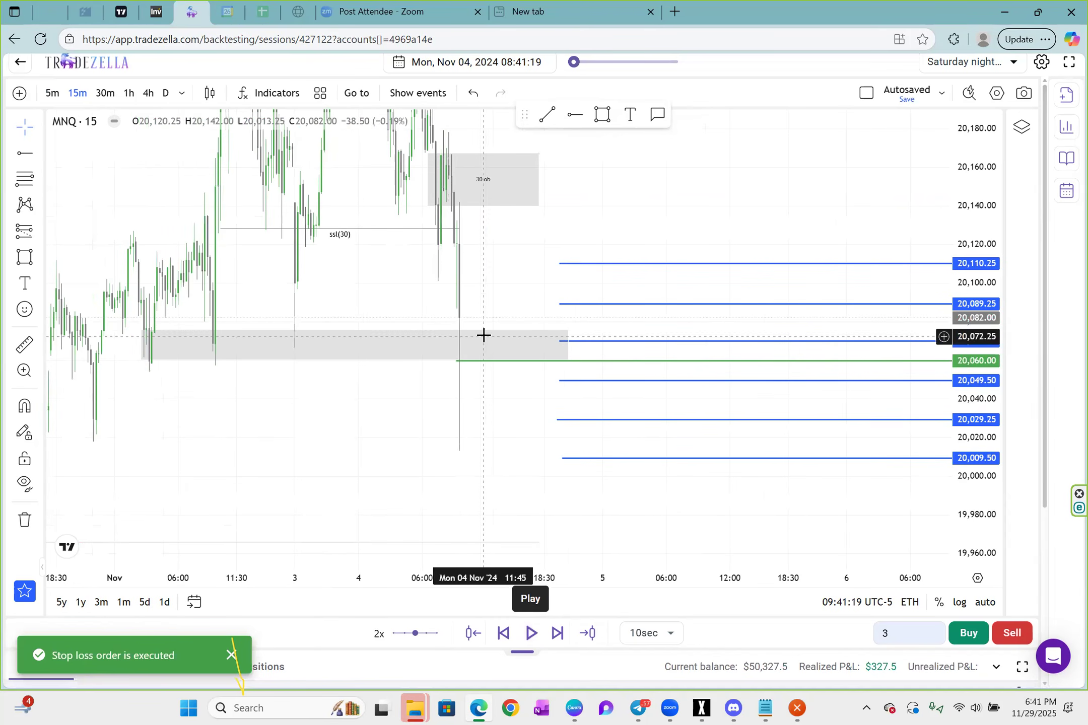
scroll(509, 468, up, 1)
click(523, 457)
key(Delete)
drag(516, 475, 576, 482)
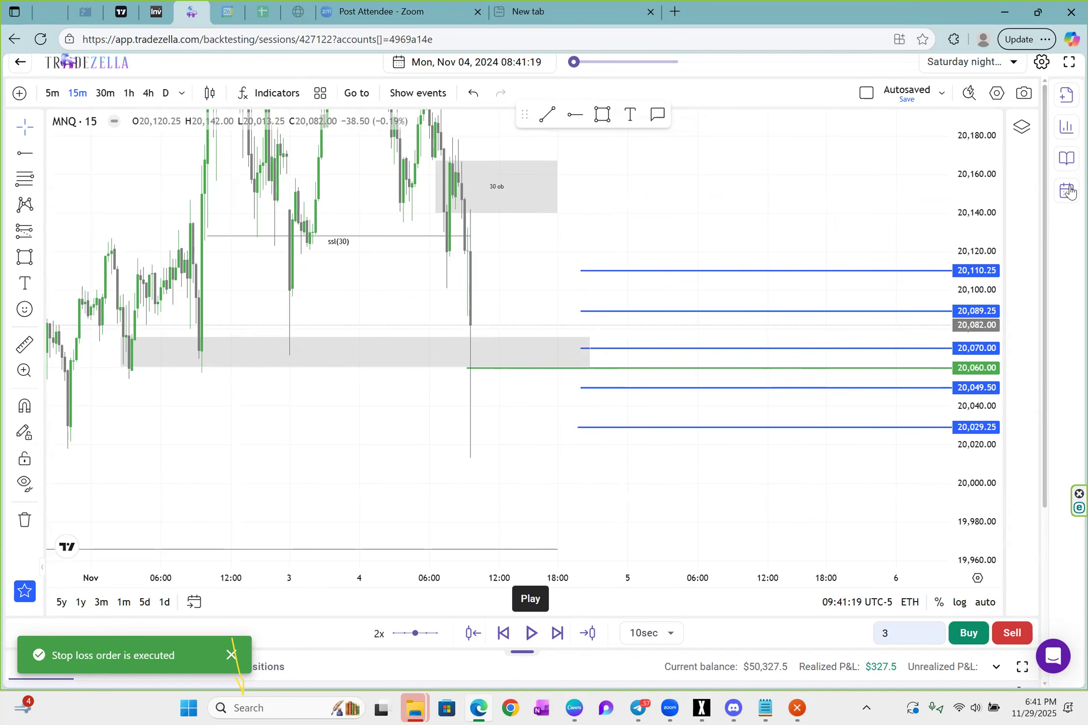
- Open the notes of the MNQ sell trade and measure the drop from the latest candle's high to about the 20,029.25 line
click(1067, 158)
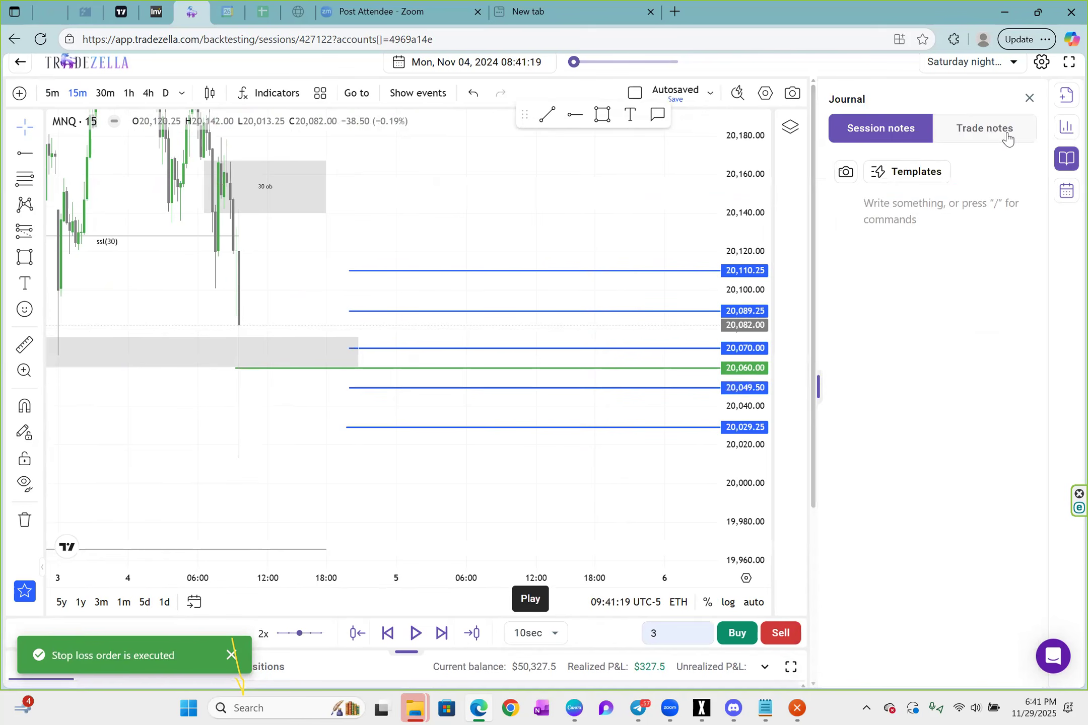
click(1007, 135)
click(23, 344)
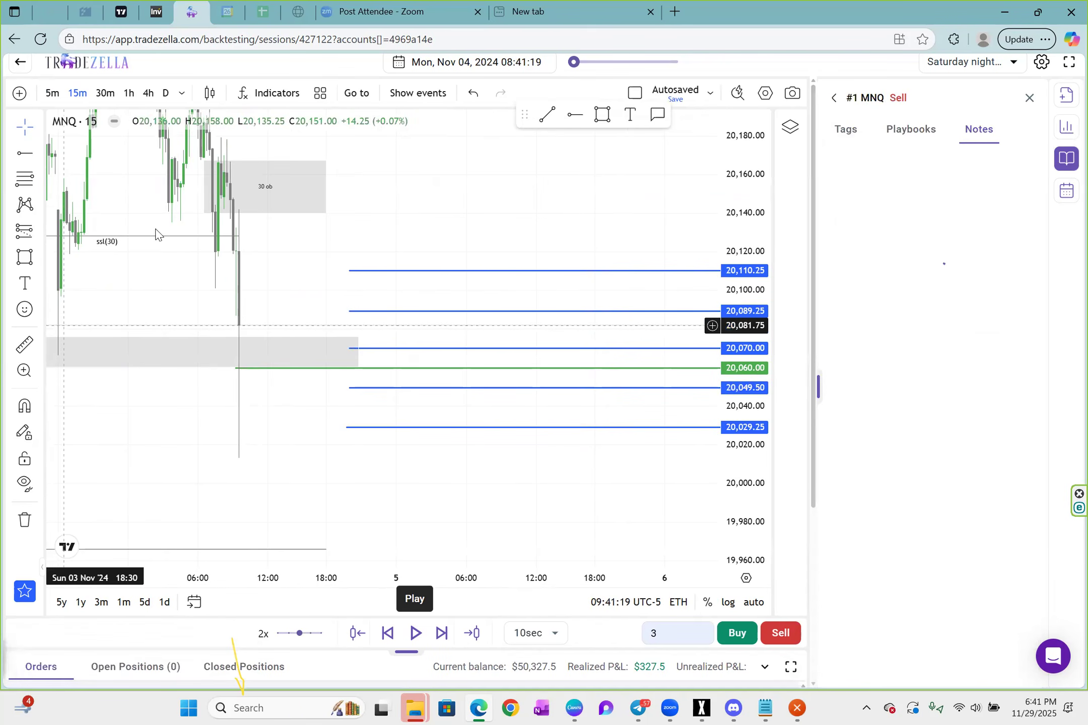
click(354, 430)
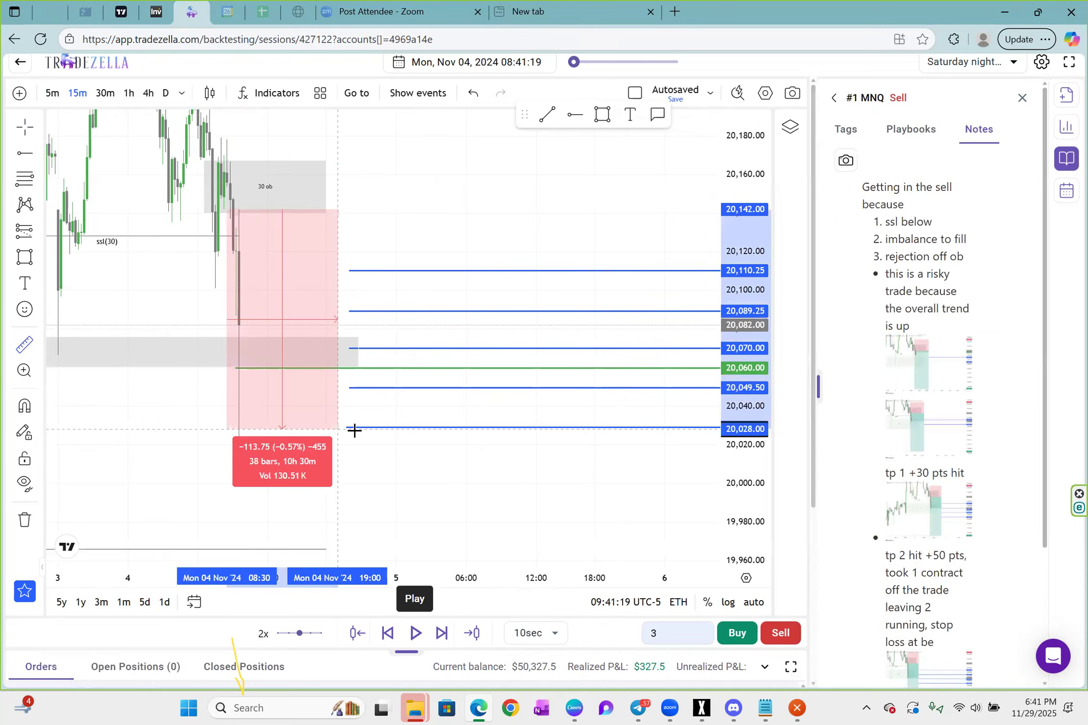
- Add a chart snapshot to the end of the trade notes with "price pushed +113 pts before hitting my stop loss in profit" beneath it, and close the journal
click(954, 624)
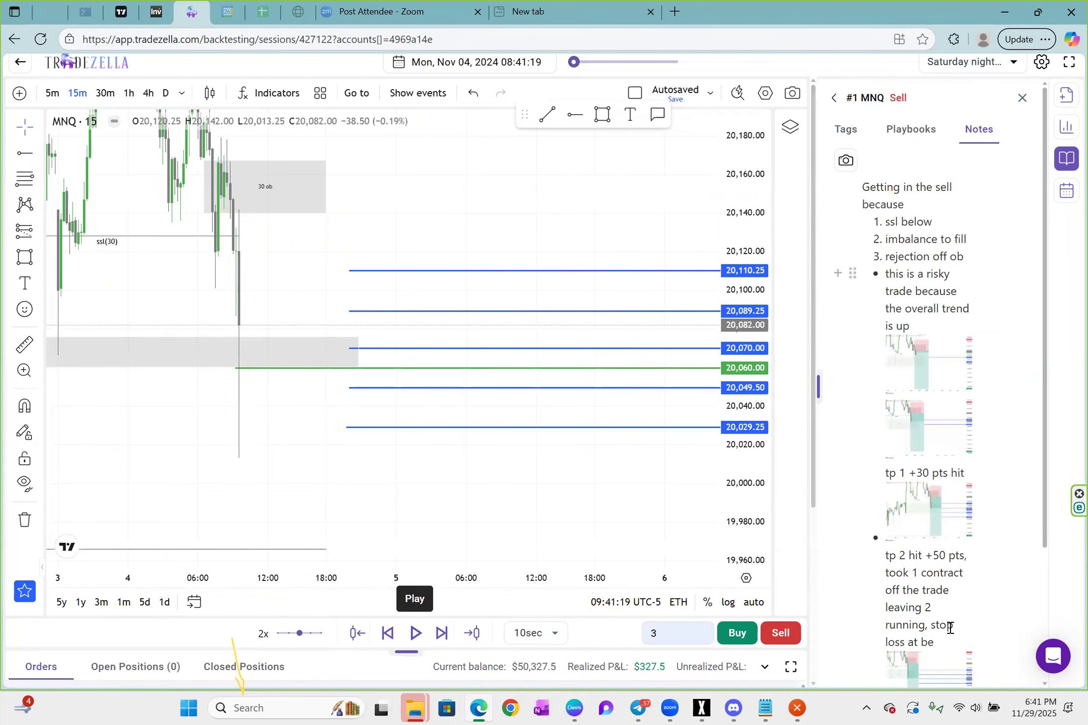
scroll(951, 629, down, 3)
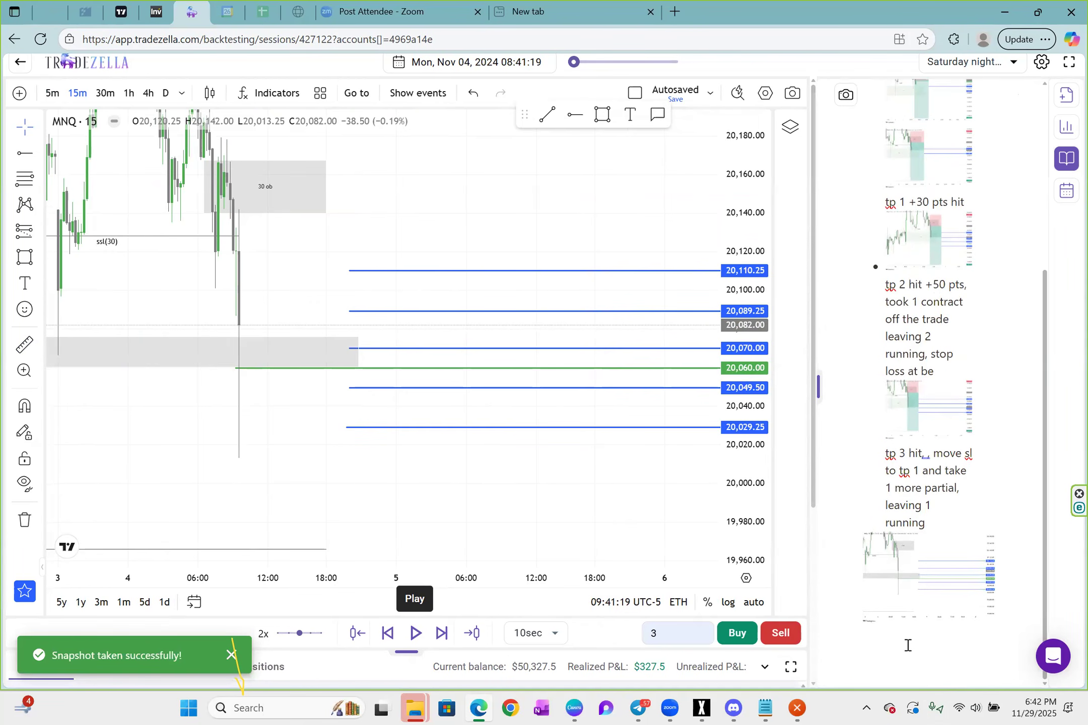
text(rice)
key(BackSpace)
key(BackSpace)
key(BackSpace)
key(BackSpace)
key(BackSpace)
key(Return)
text(price pus)
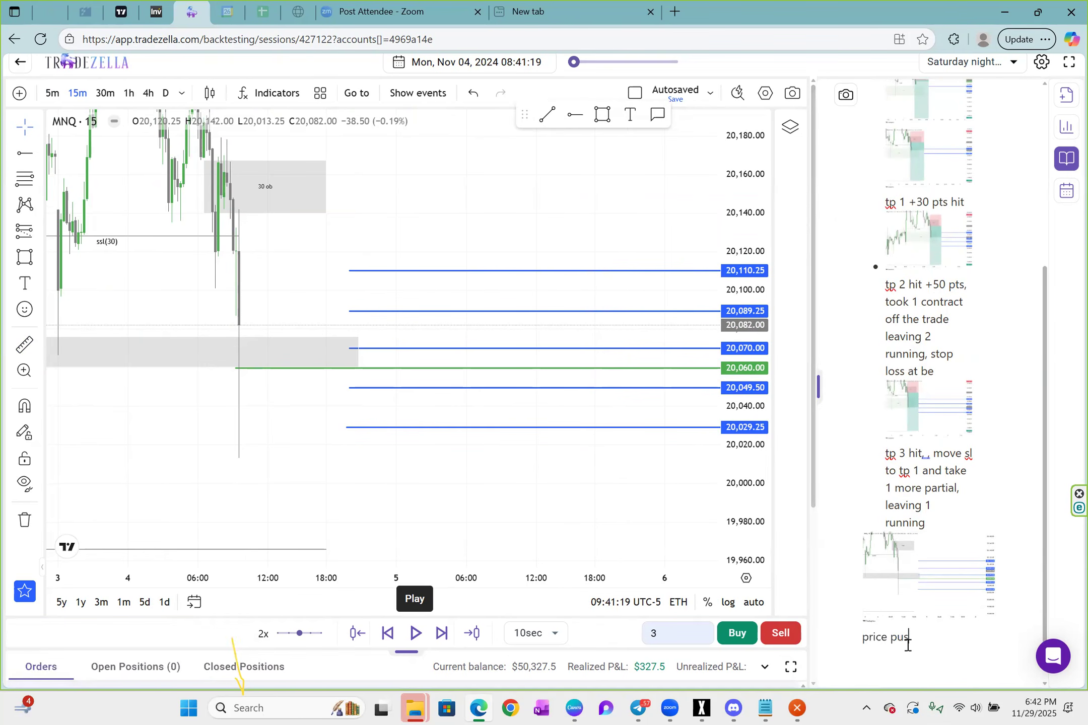
text(hed +113 ots)
key(BackSpace)
key(BackSpace)
key(BackSpace)
text(ptsb)
text(before htti)
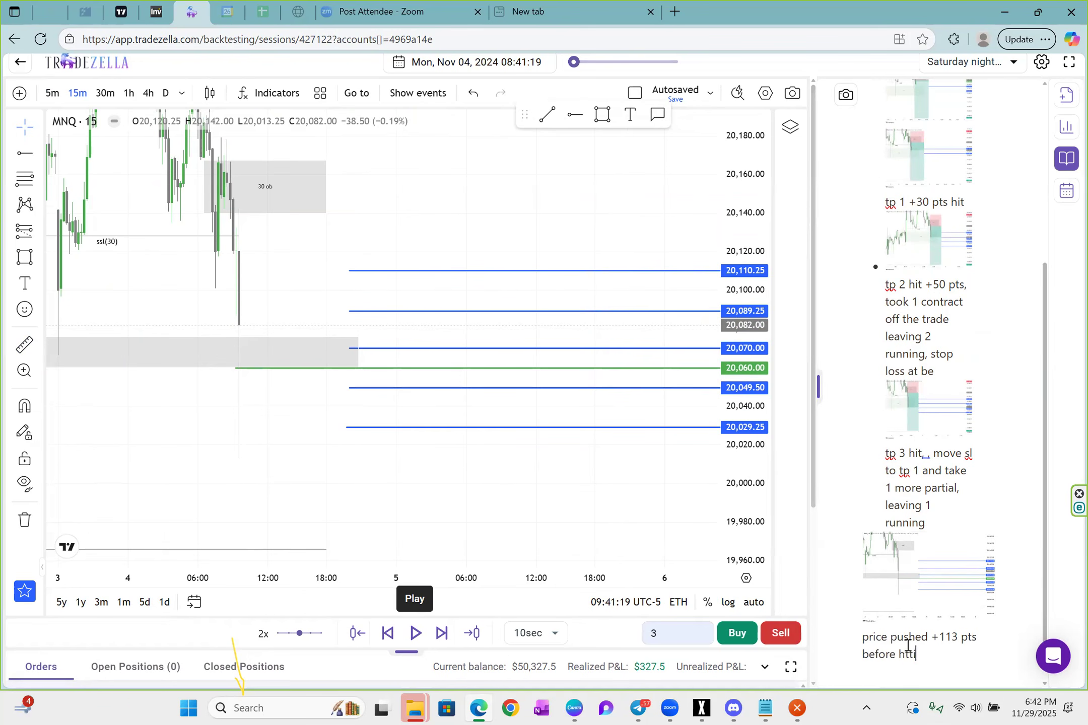
text(itting my stop los)
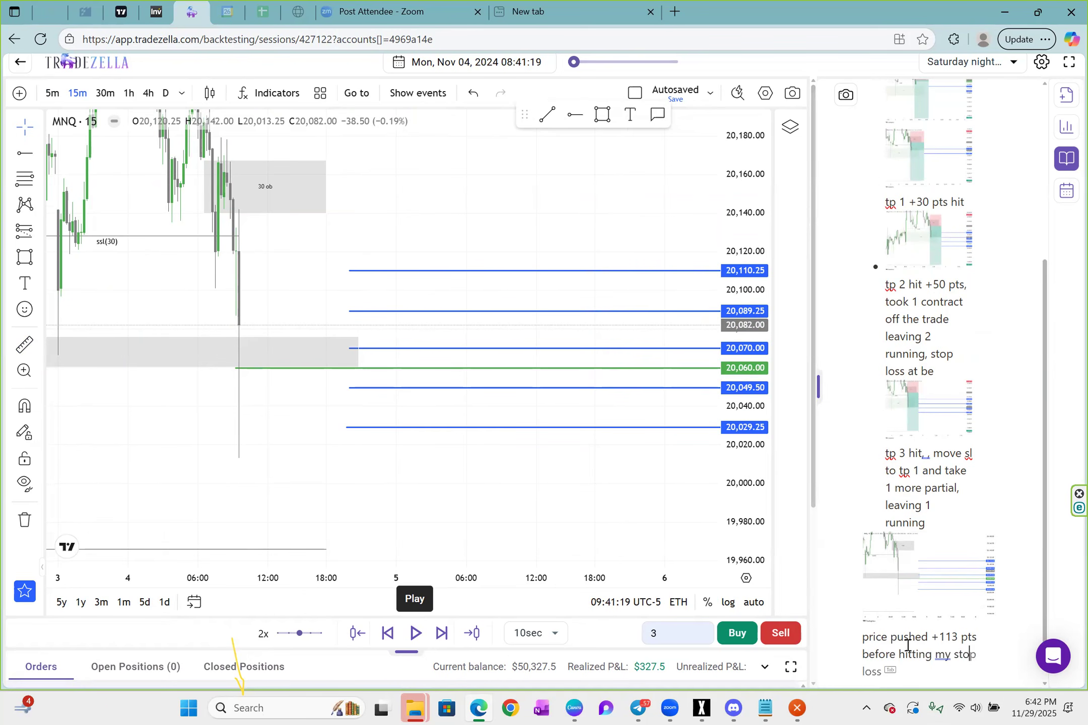
text(s in profit)
click(1069, 160)
- Delete the five remaining blue target lines, the lower grey zone and the green ray at 20,060.00
drag(727, 241, 680, 266)
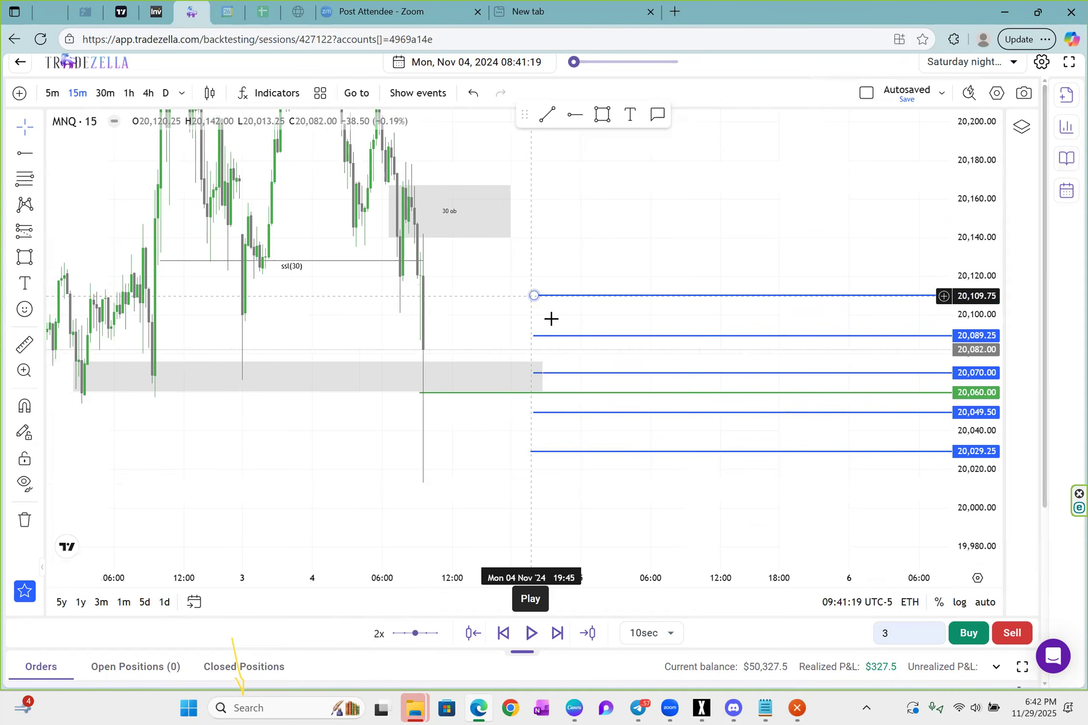
key(Delete)
click(539, 336)
key(Delete)
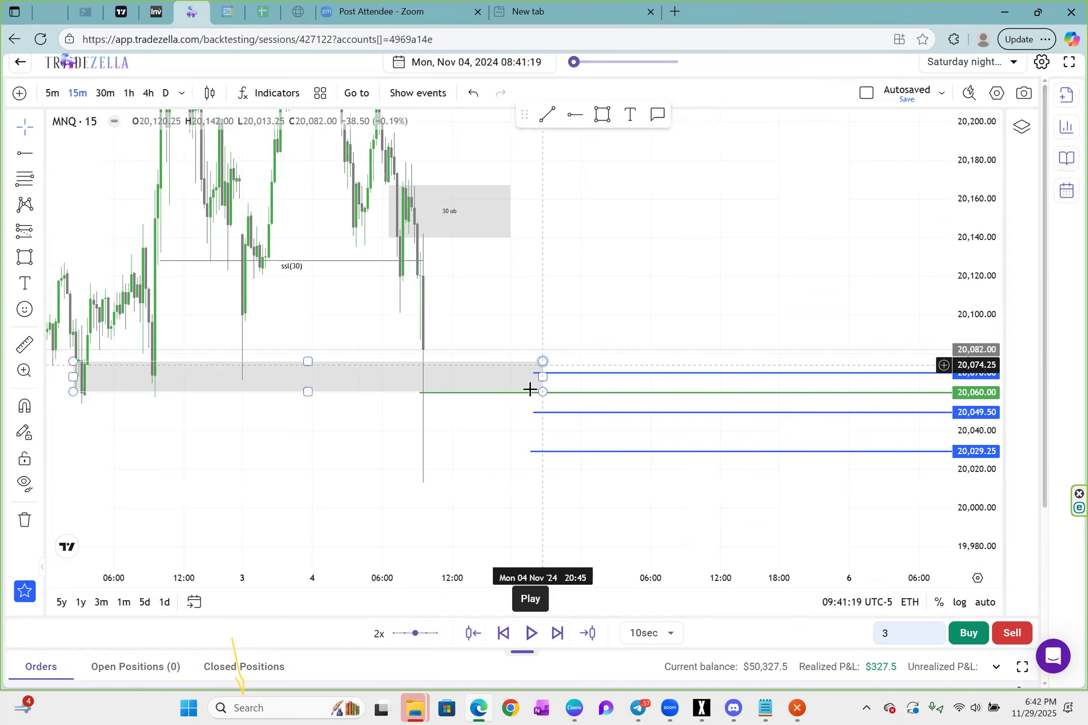
click(529, 390)
key(Delete)
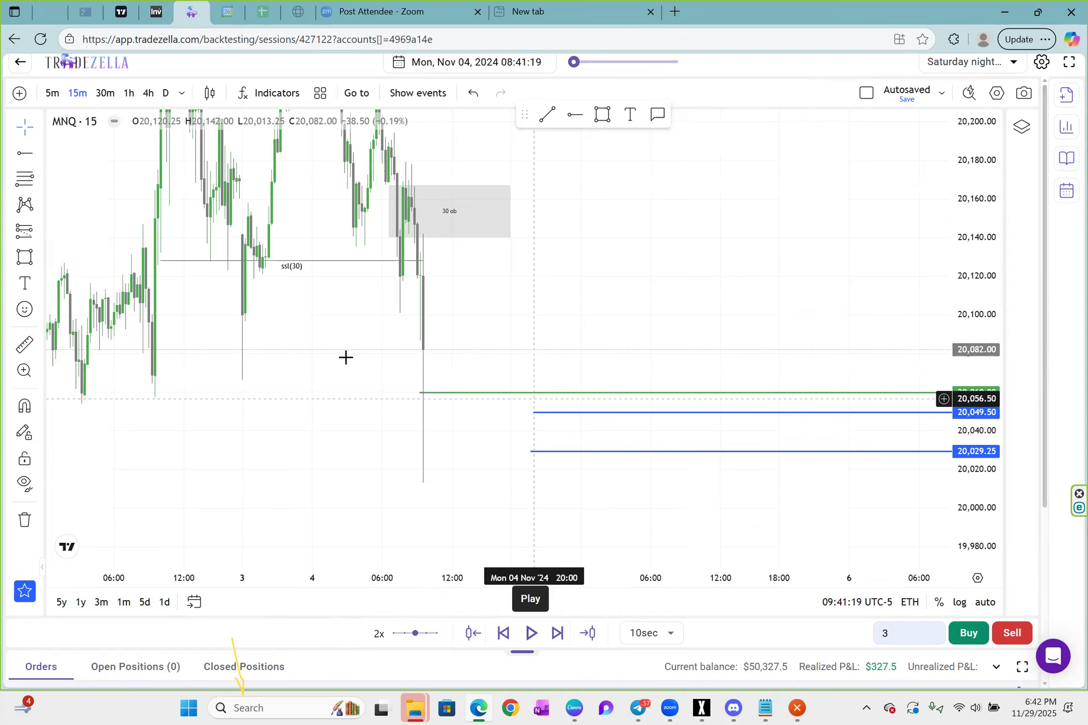
click(534, 392)
key(Delete)
click(534, 412)
key(Delete)
click(531, 451)
key(Delete)
- Draw a rectangle zone from 20,097.50 down to about 20,069.75, starting at the Nov 01 08:30 candle and extending past the latest candle
drag(278, 167, 288, 171)
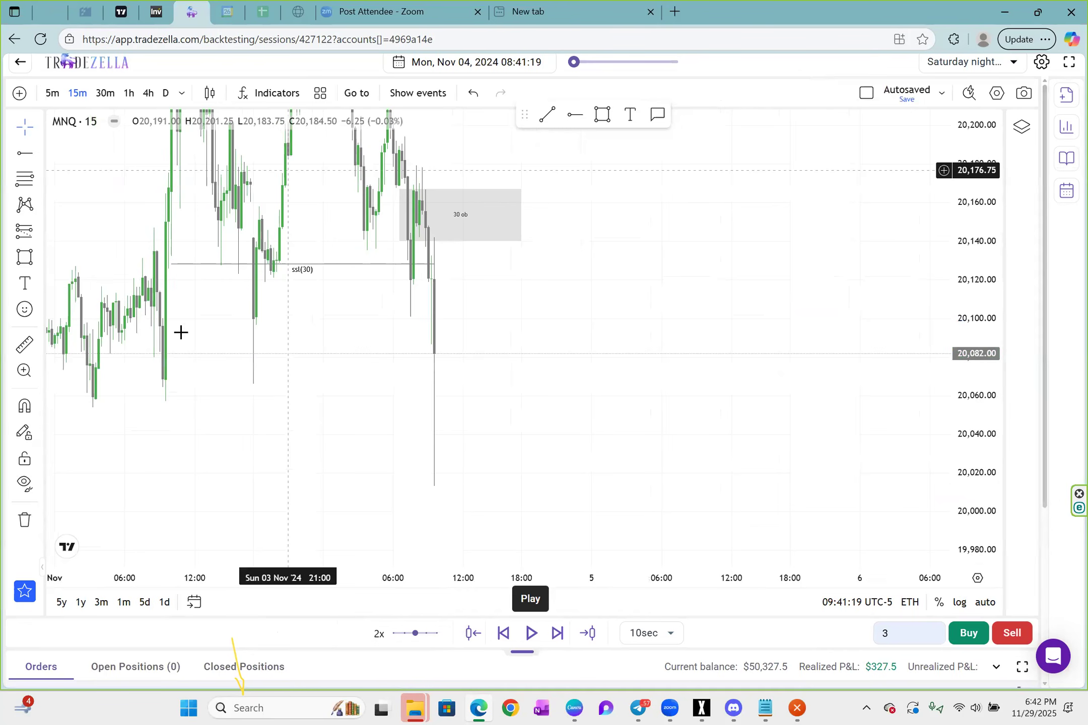
key(alt+shift+r)
click(154, 324)
click(530, 378)
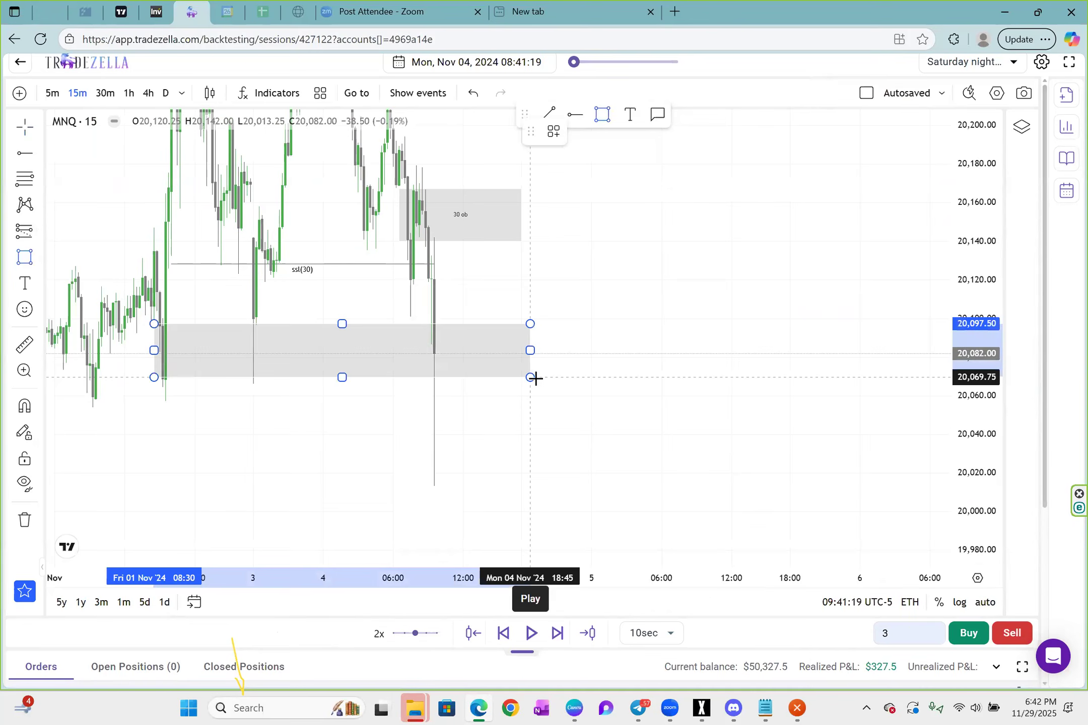
click(632, 427)
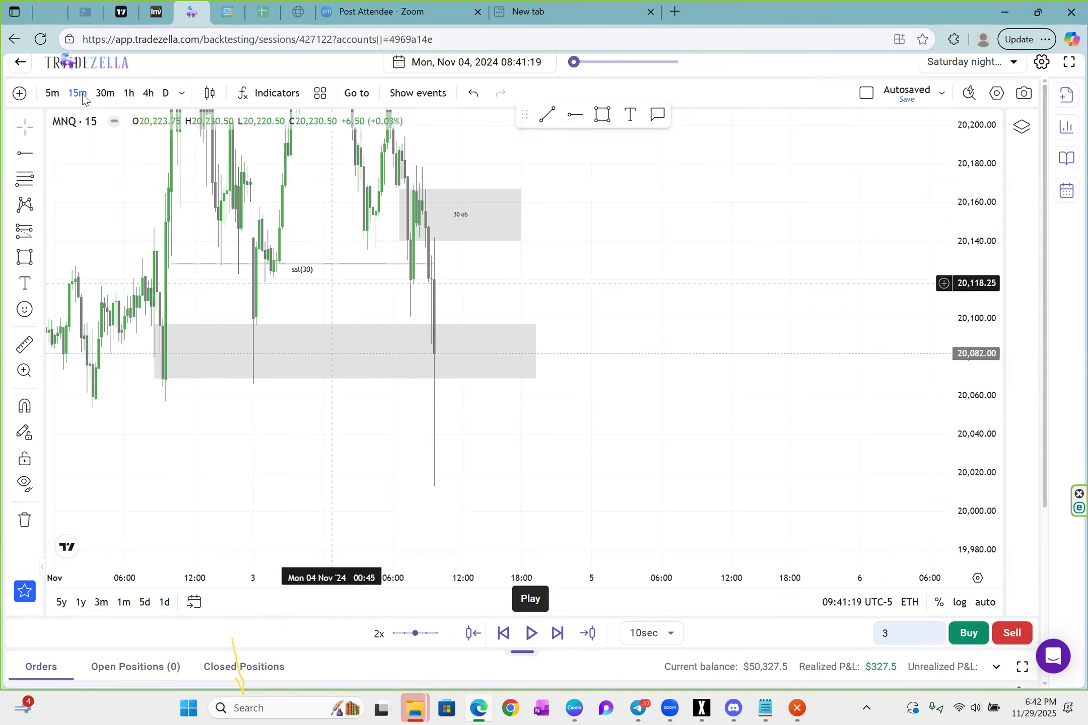
- Run the 15-minute MNQ replay forward in short bursts, pausing it at 08:43:59 on Nov 04
click(532, 639)
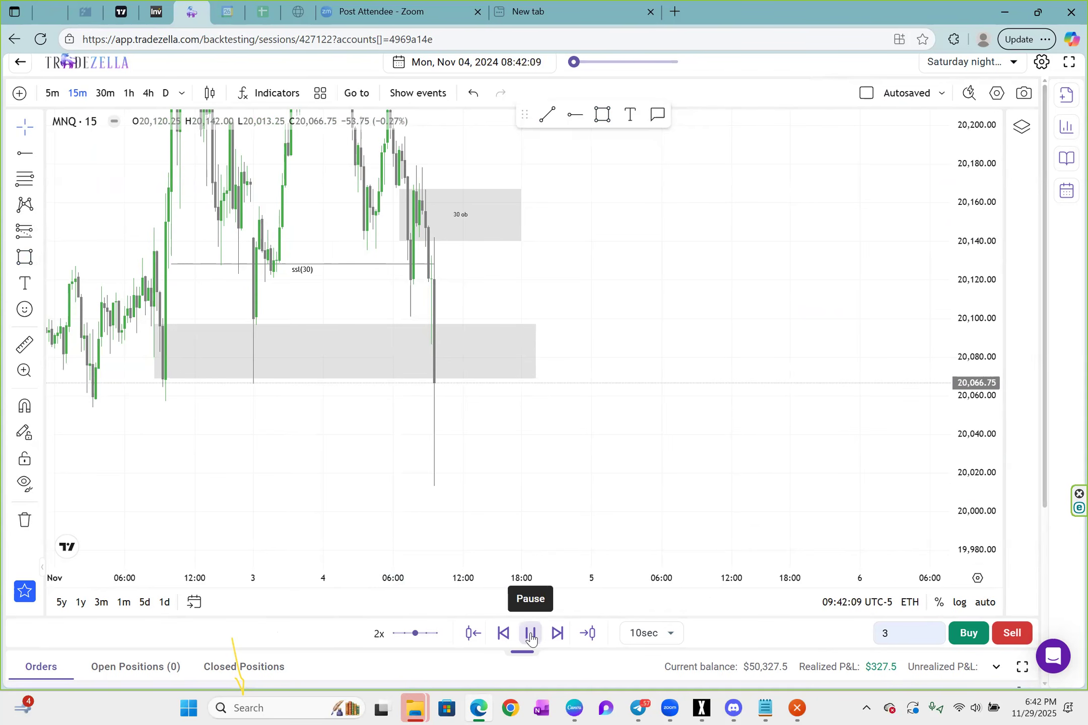
click(531, 639)
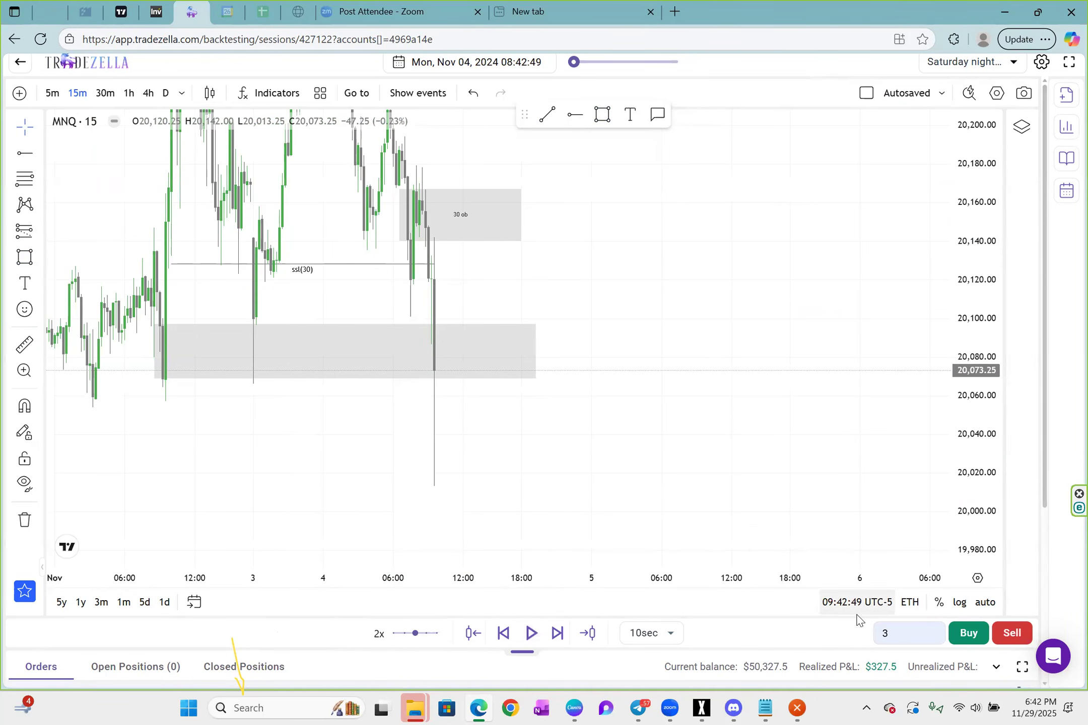
click(531, 634)
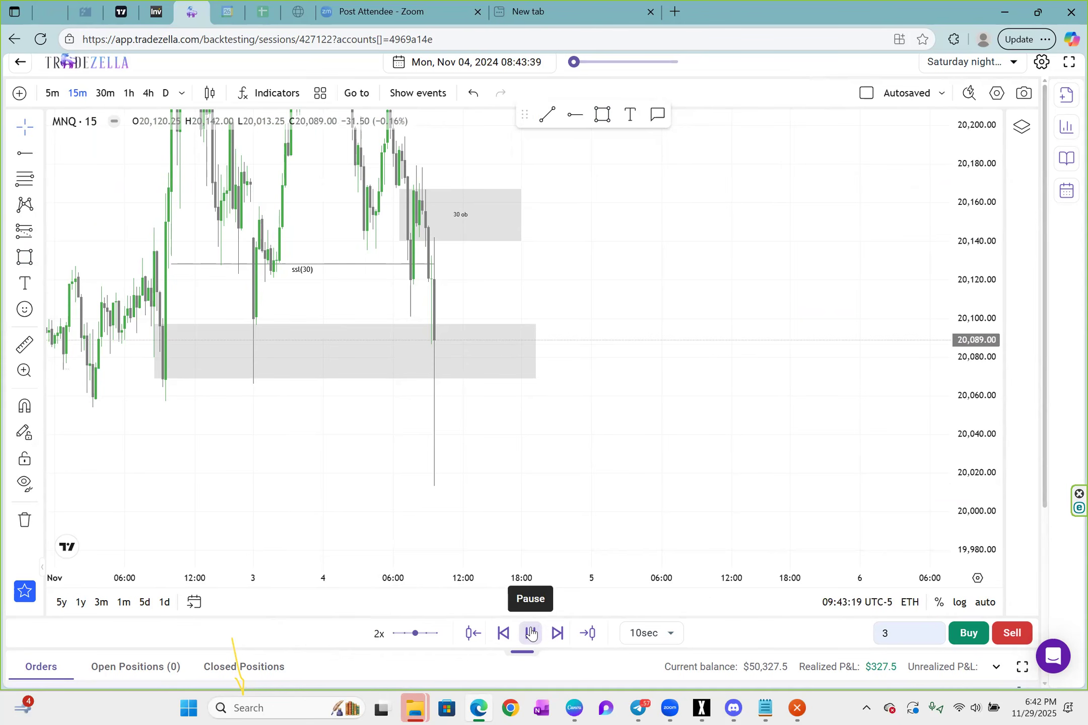
click(532, 634)
drag(727, 450, 763, 470)
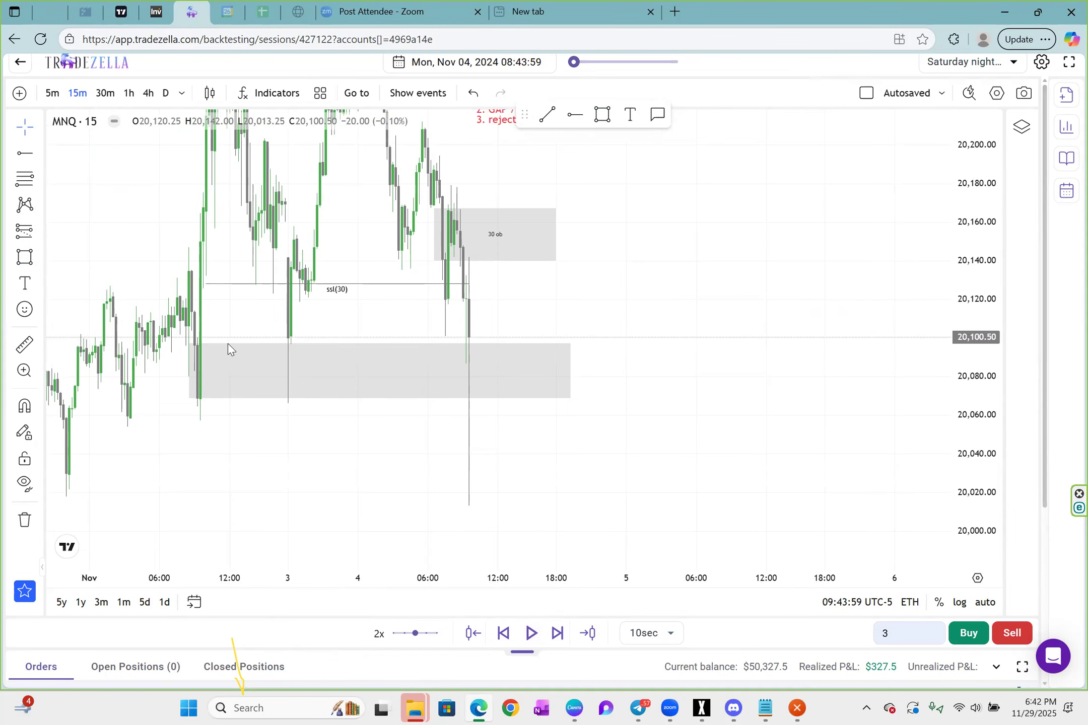
scroll(687, 364, up, 3)
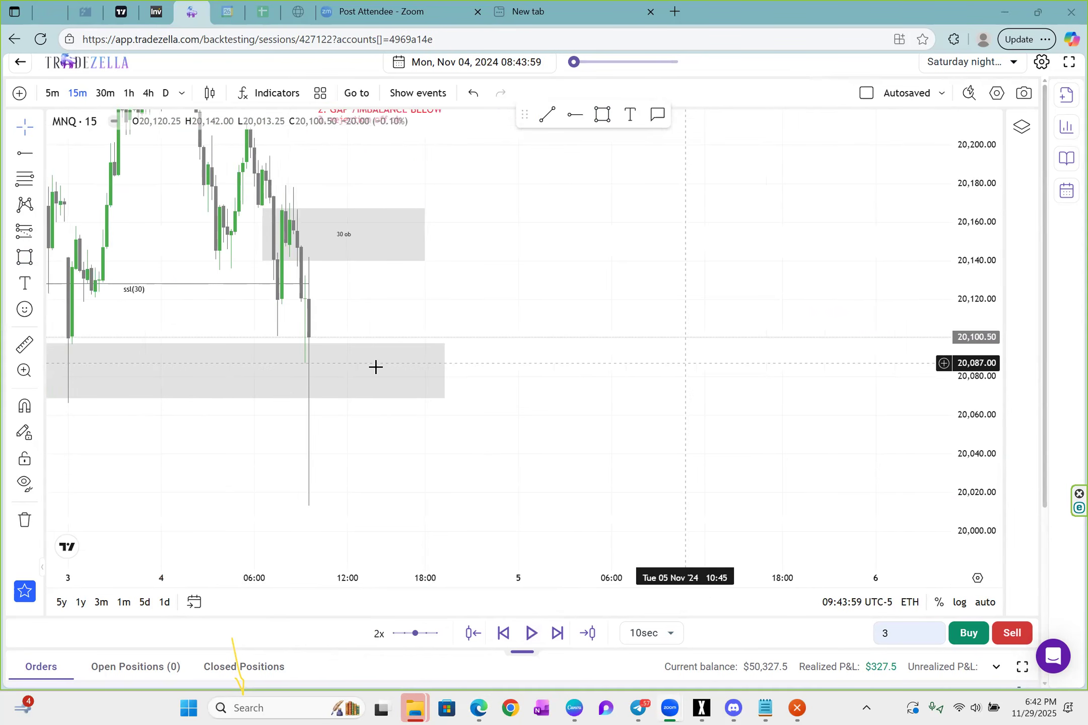
drag(328, 347, 352, 353)
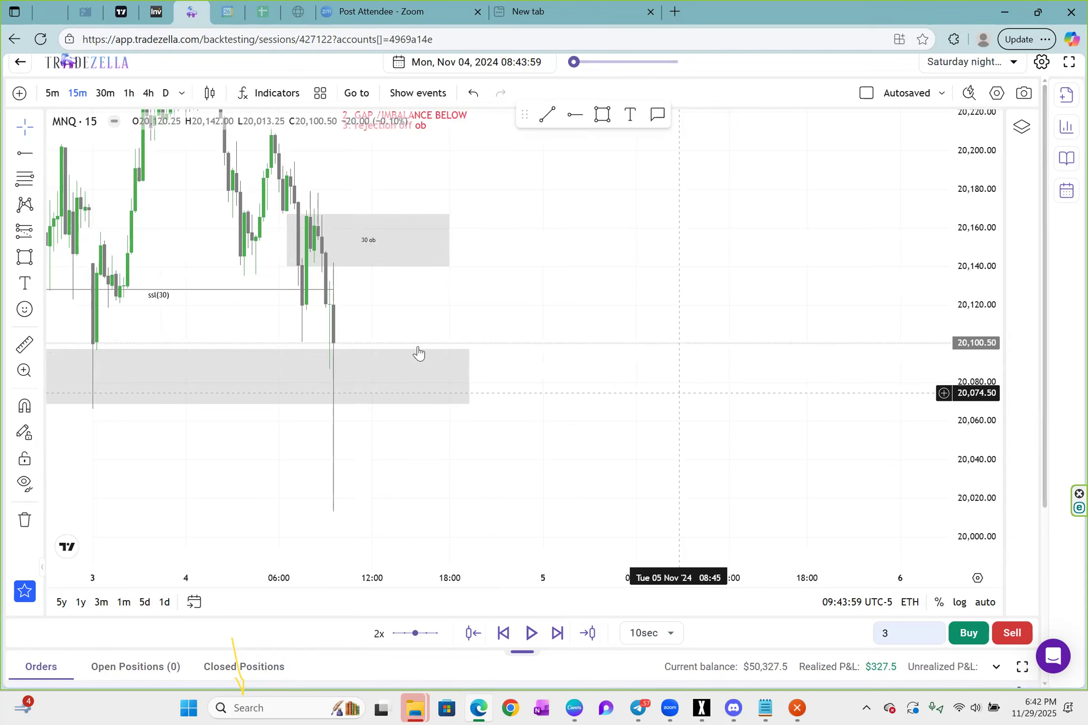
scroll(436, 306, down, 2)
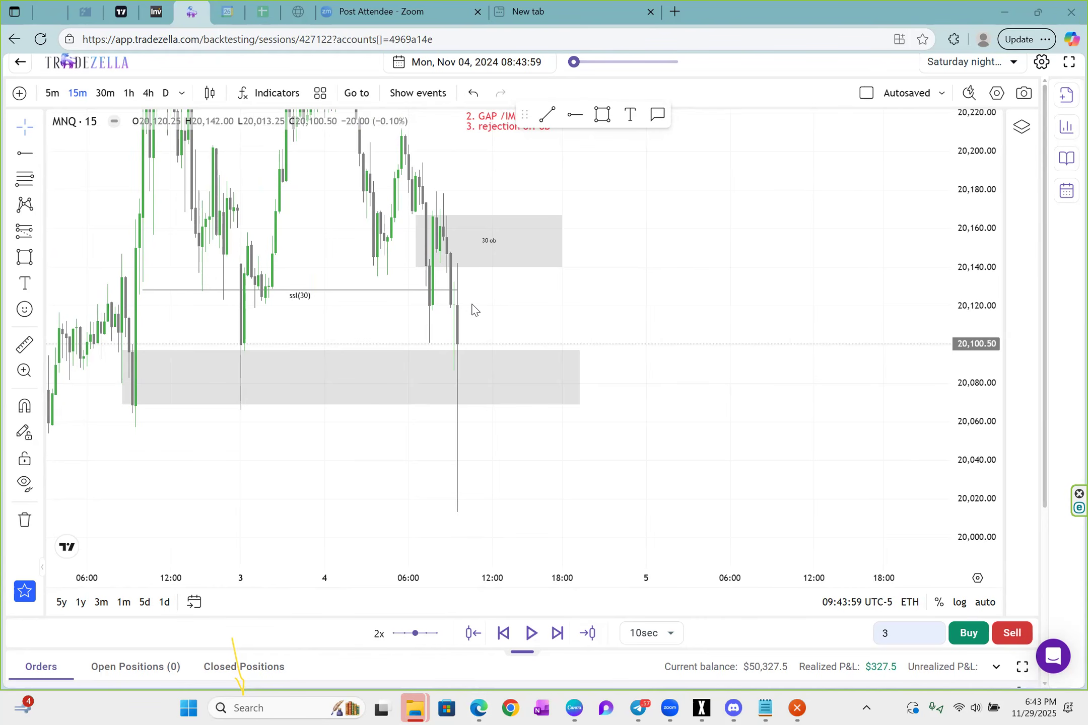
- Check price on the 1-hour and 4-hour charts, return to 15 minutes and advance the replay to 08:44:19
click(130, 94)
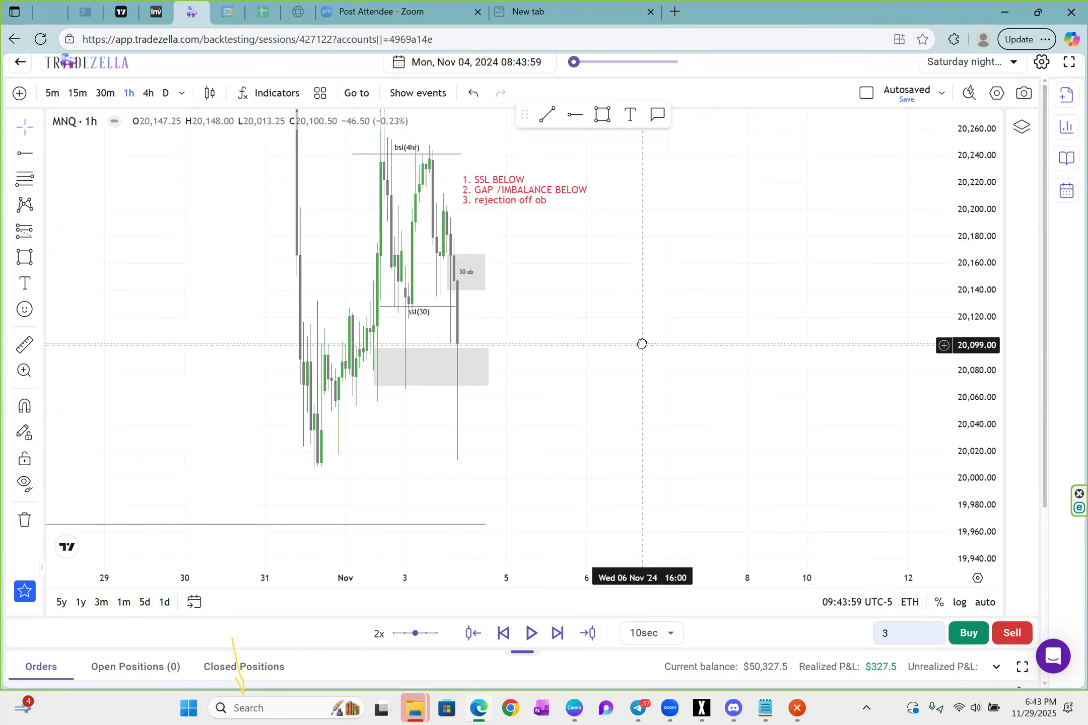
click(148, 93)
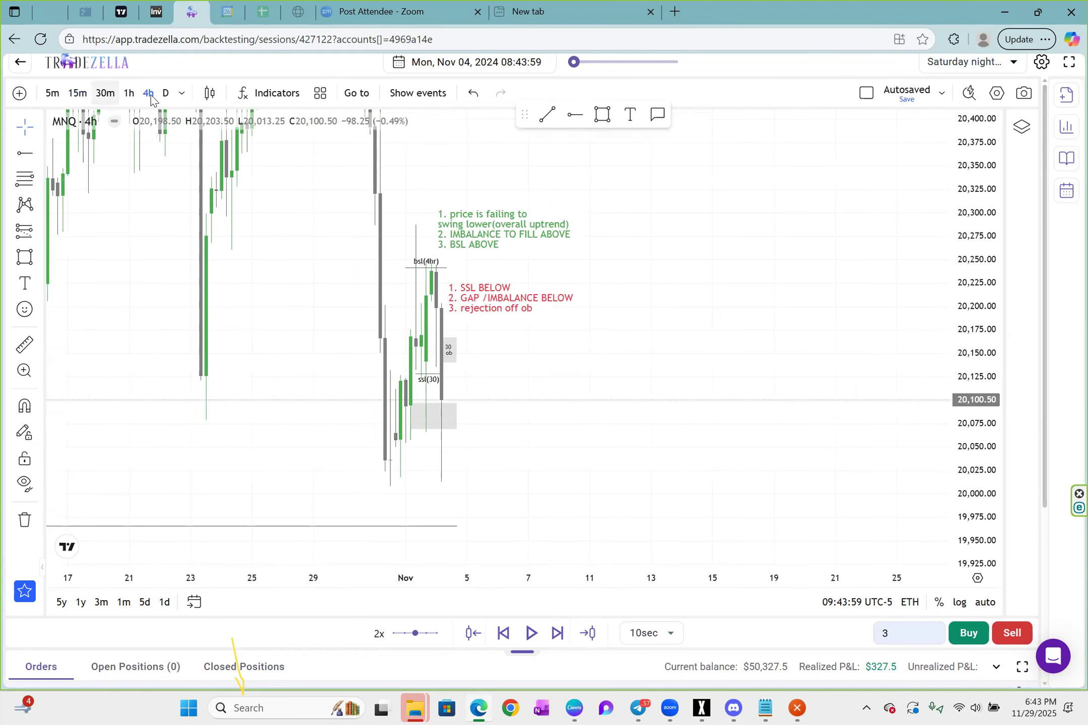
click(132, 97)
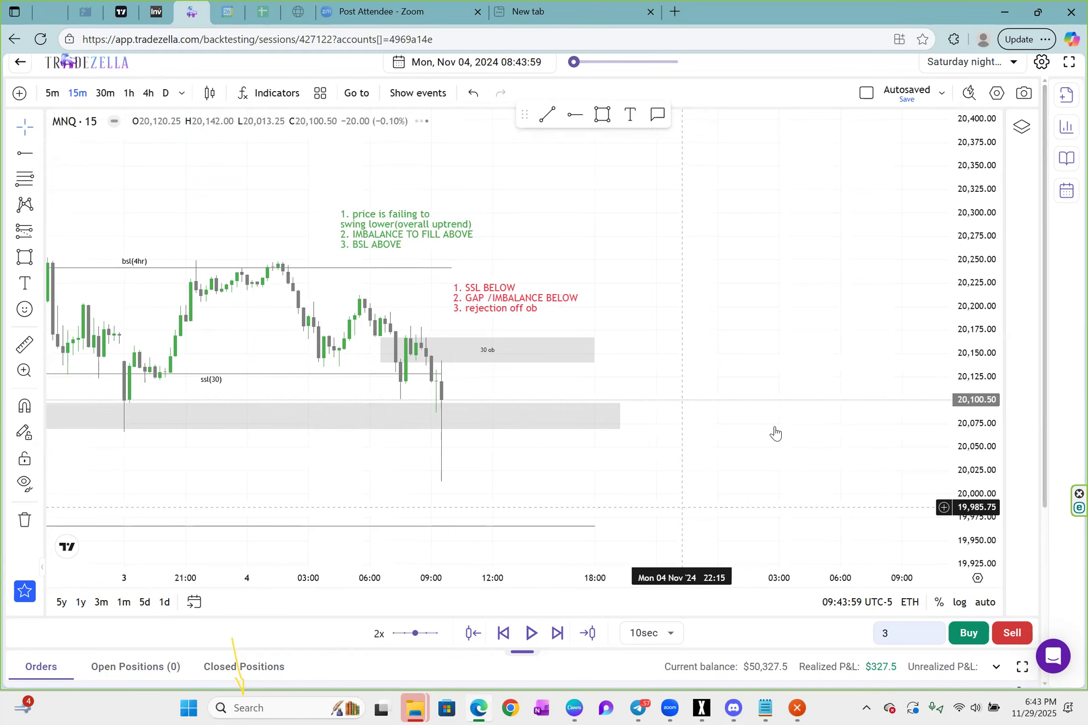
click(530, 634)
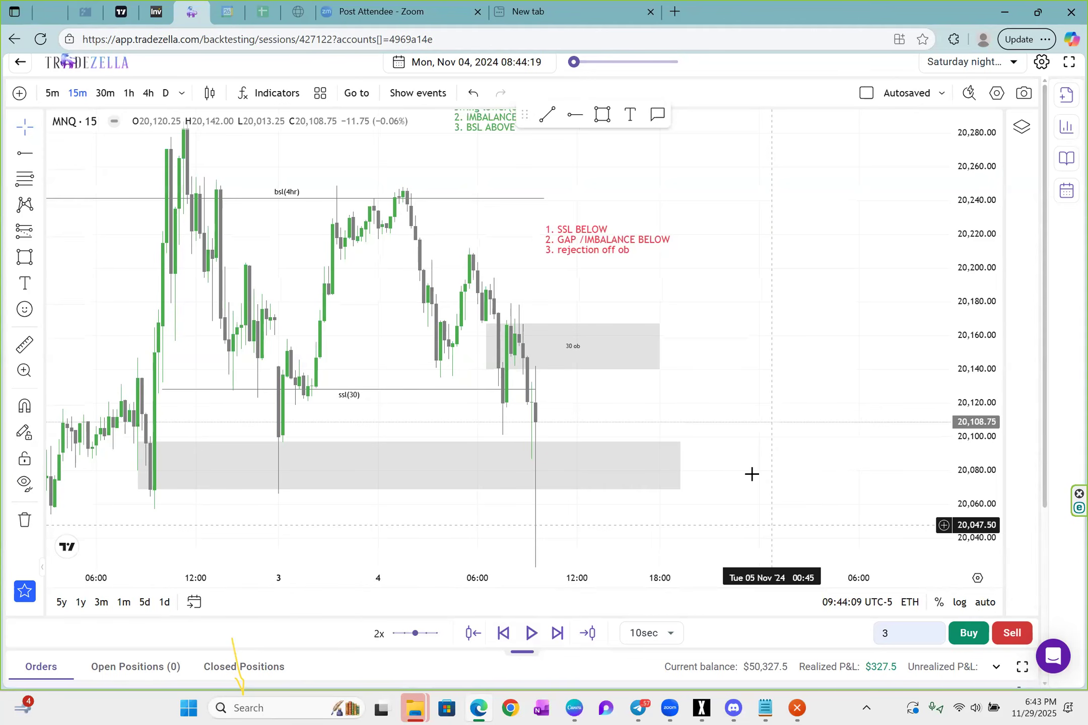
scroll(761, 481, up, 1)
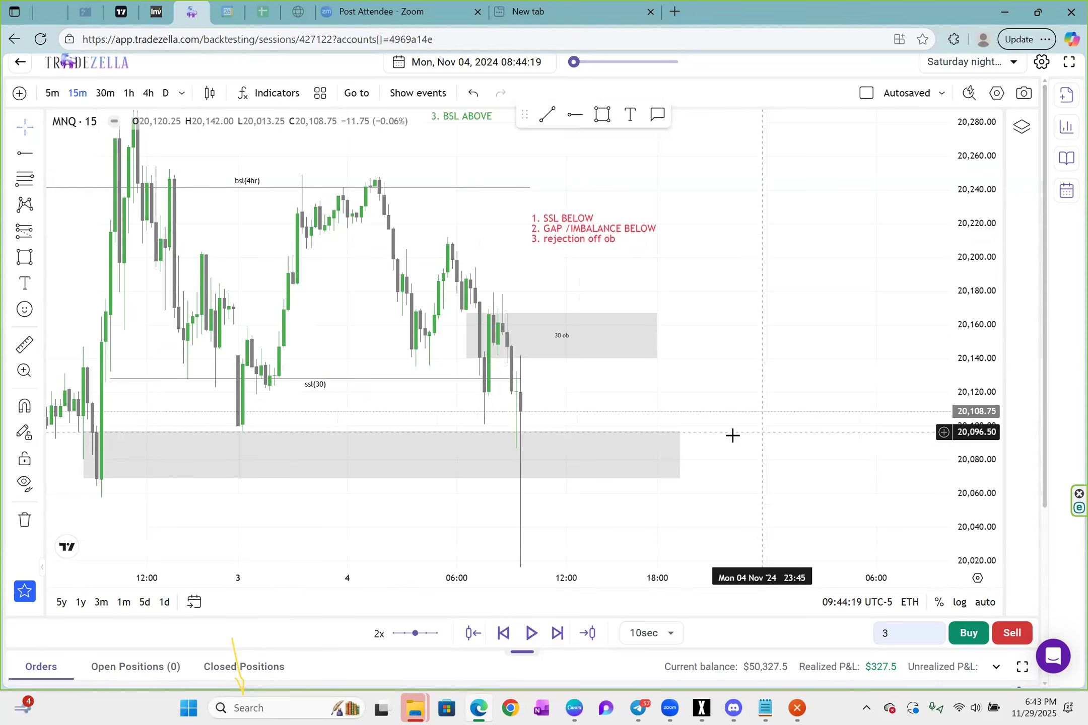
drag(732, 460, 774, 443)
click(543, 378)
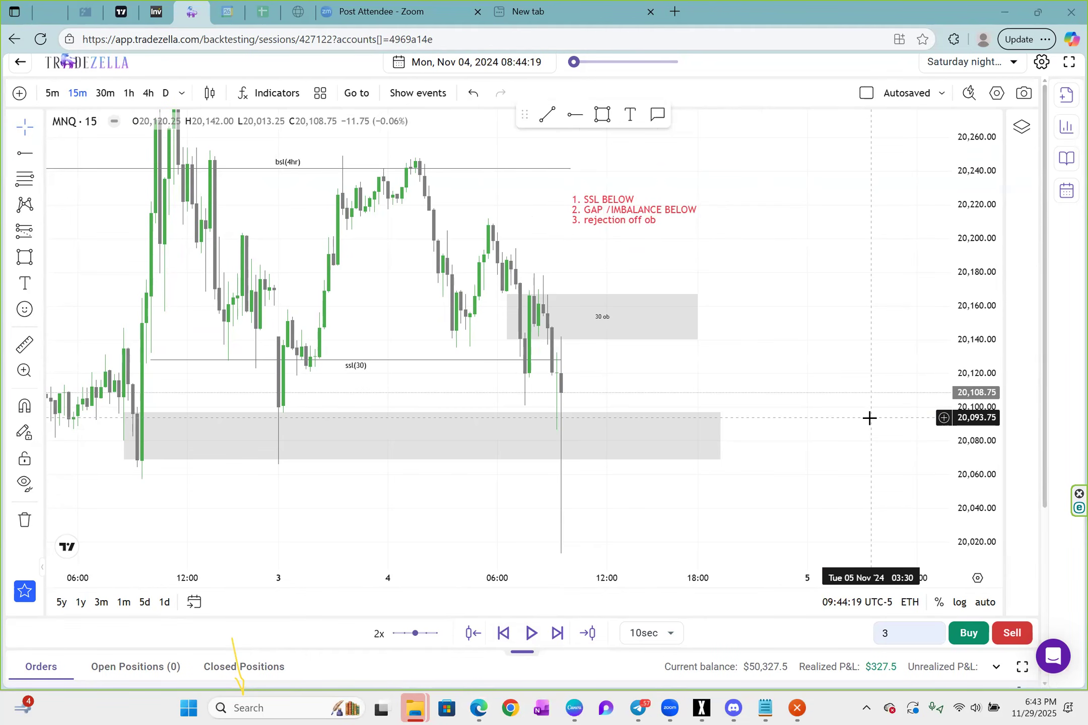
- Buy 3 MNQ contracts at market and place the trade's stop loss at 20,039.75
click(974, 636)
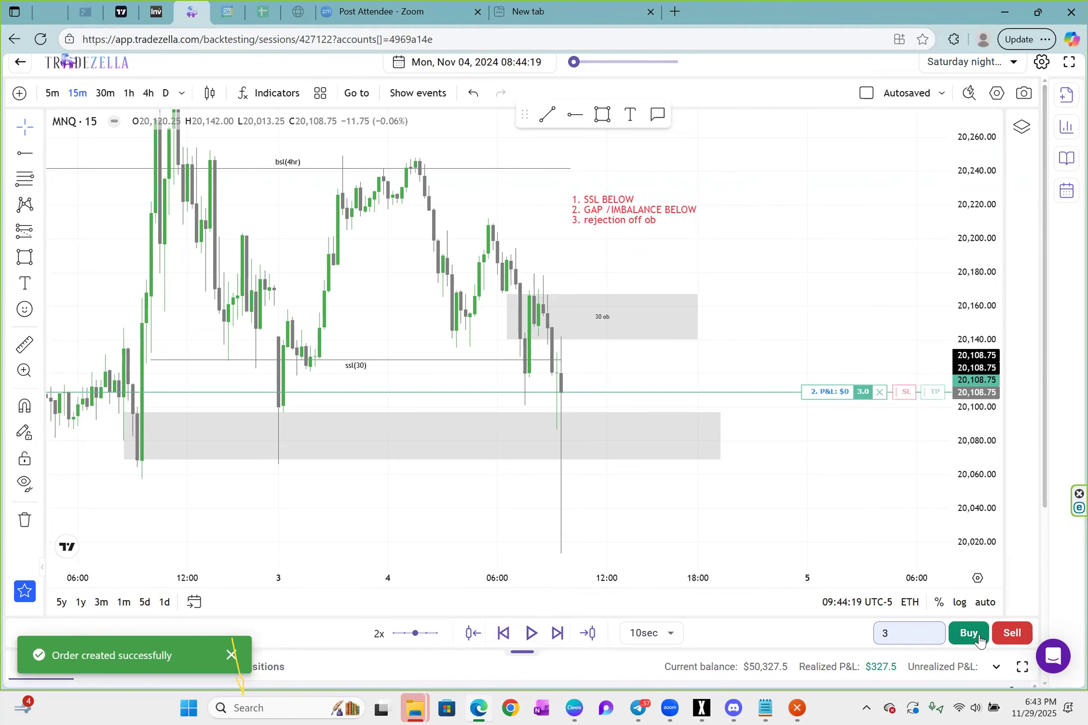
drag(905, 392, 893, 509)
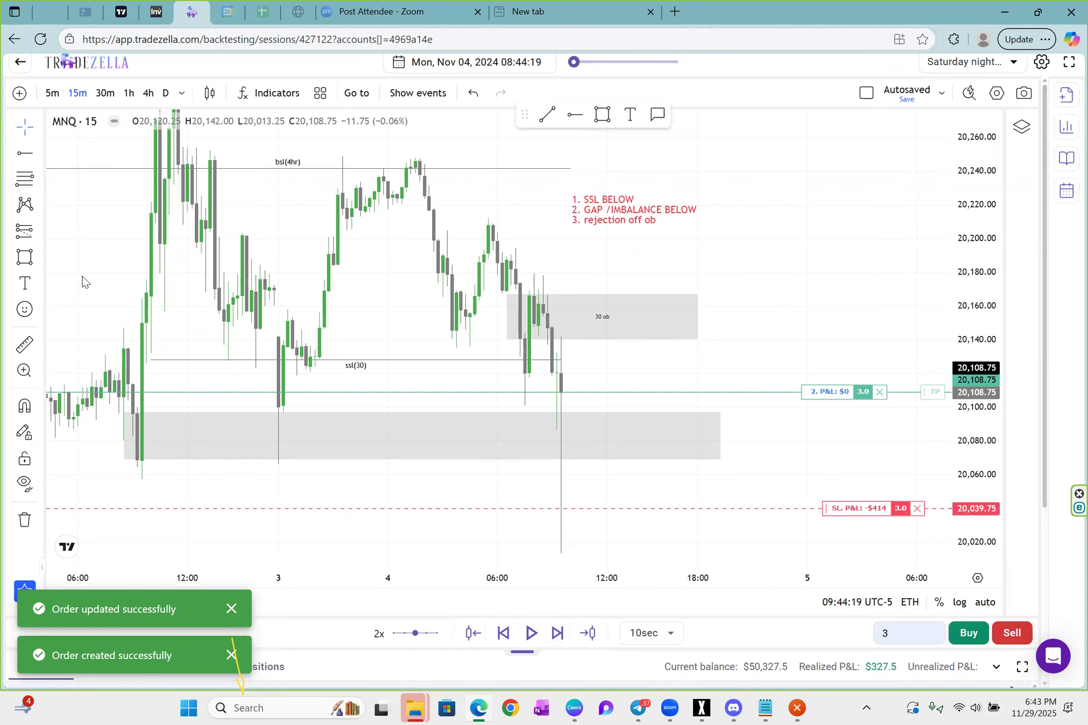
- Draw a long position with entry at 20,098.25 and stop at 20,049.25, and move the trade's stop loss to 20,049.25
click(552, 411)
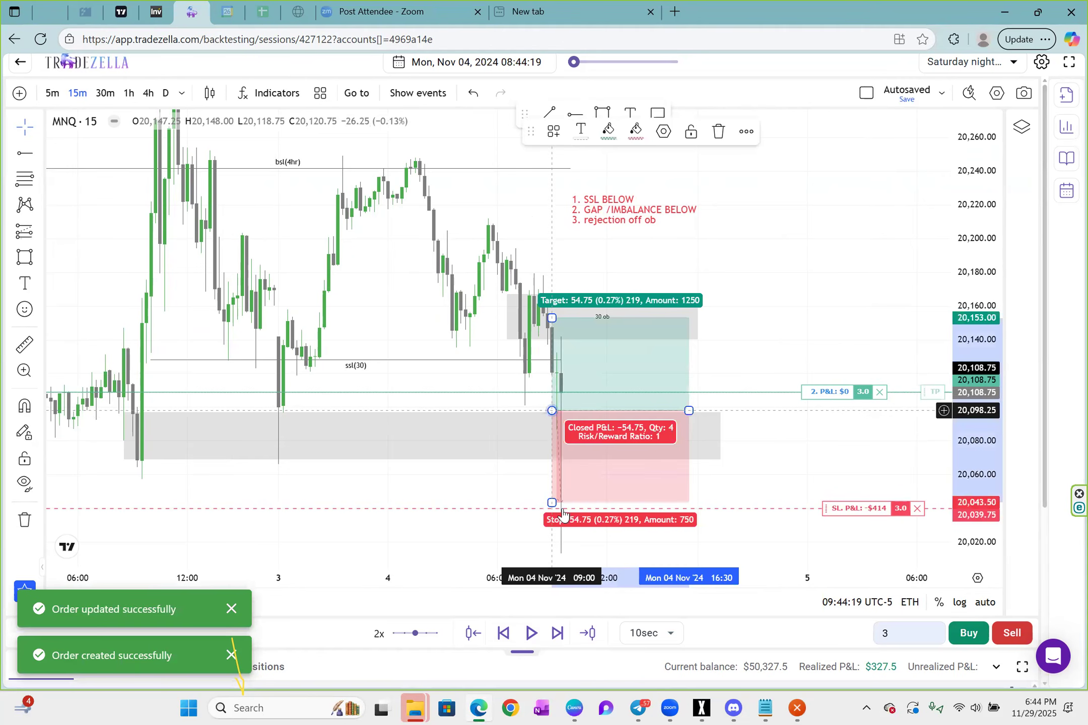
drag(555, 498, 555, 493)
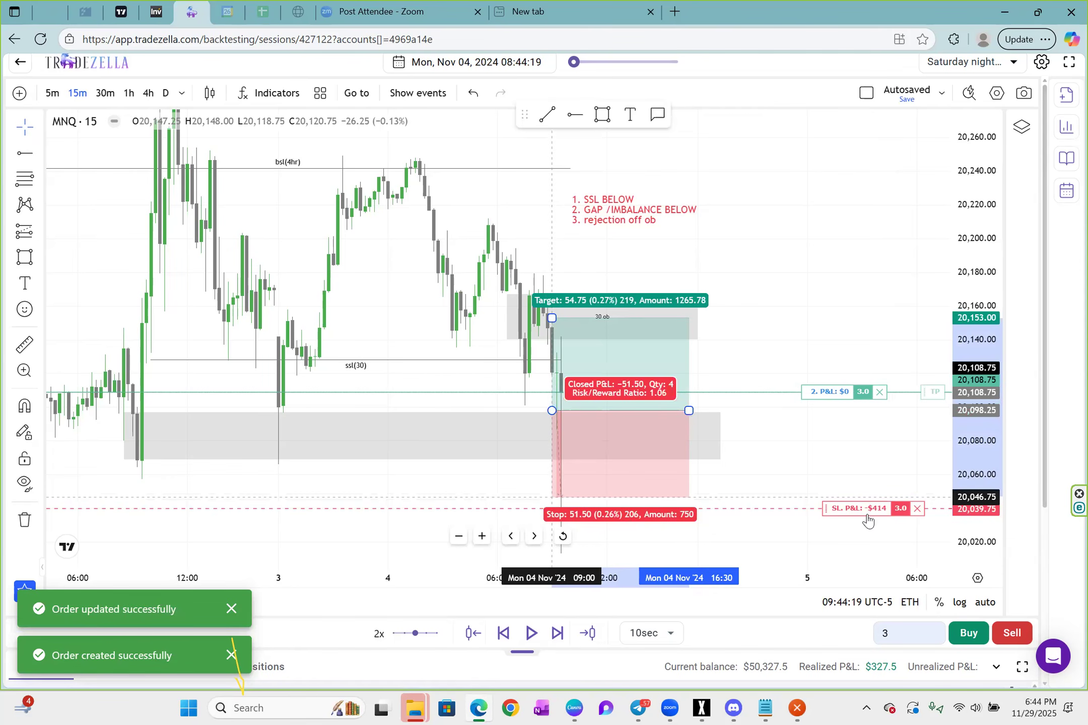
click(243, 359)
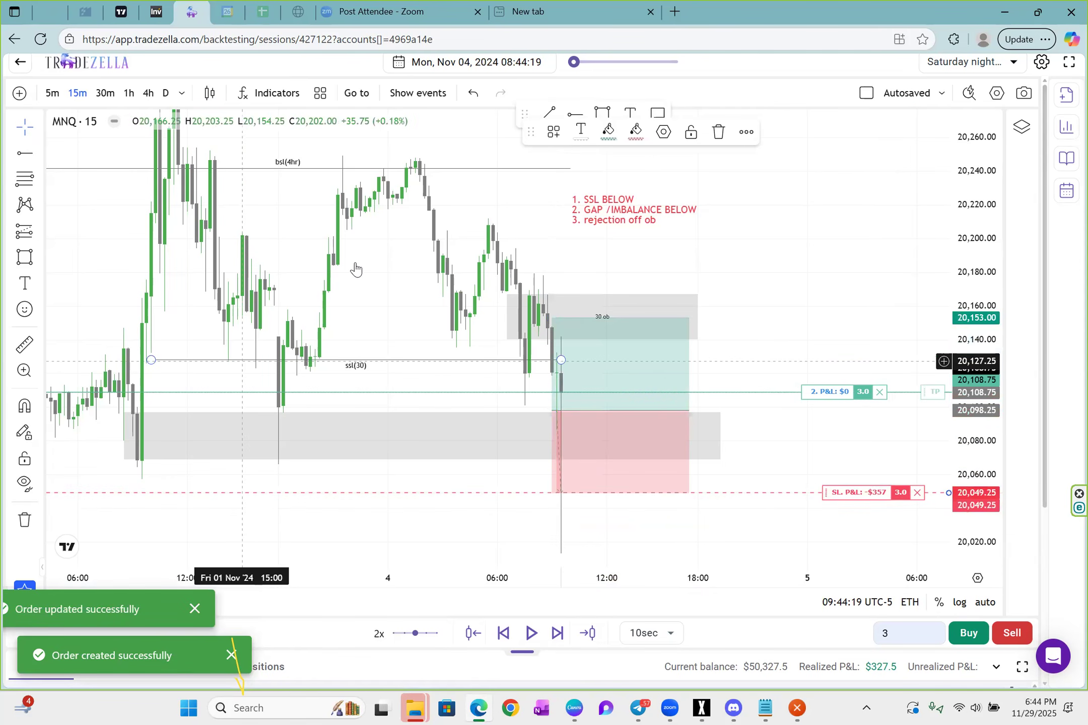
- Extend the long position drawing's target to 20,244.00 and place the trade's profit target at 20,244.25
click(555, 316)
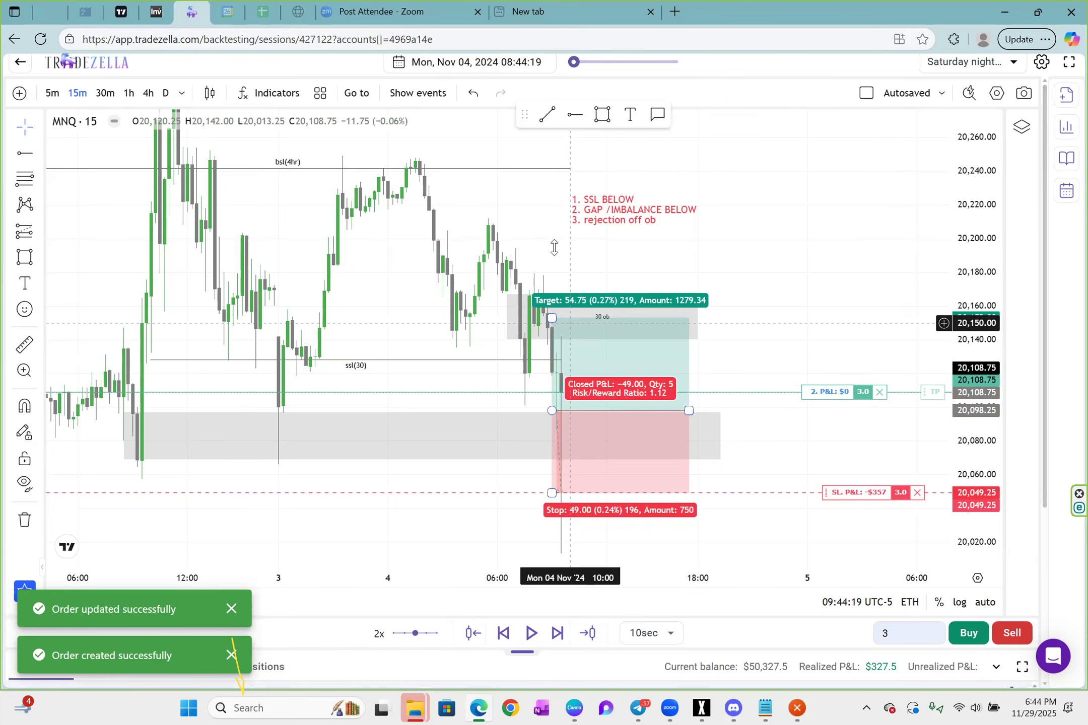
drag(549, 164, 548, 165)
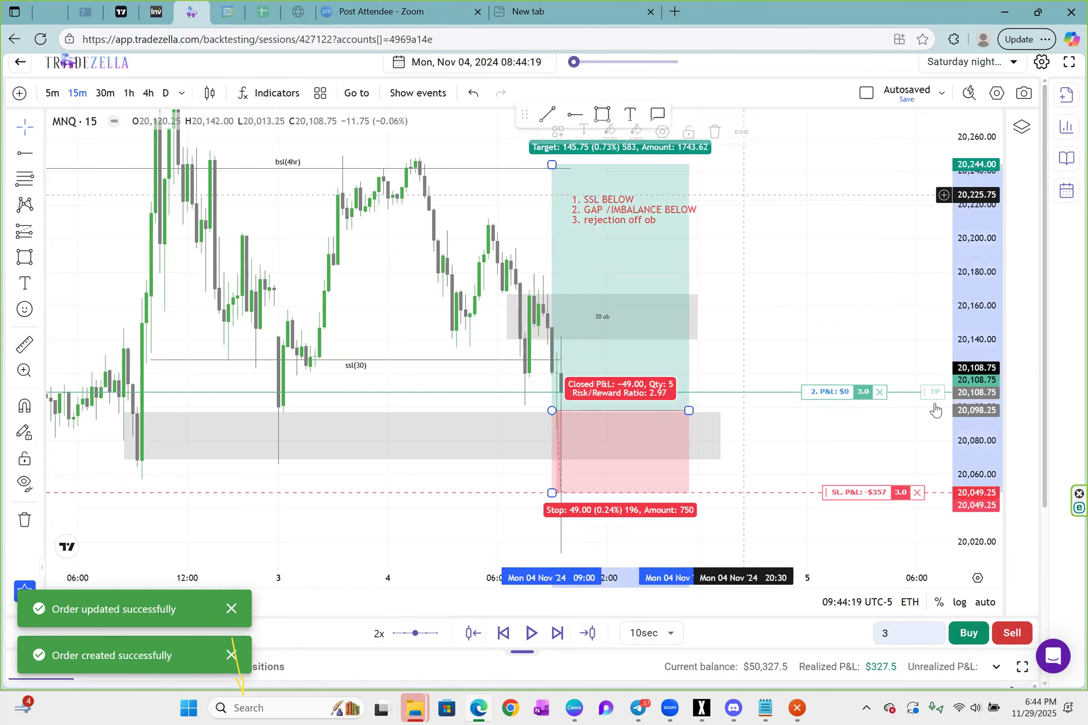
click(904, 222)
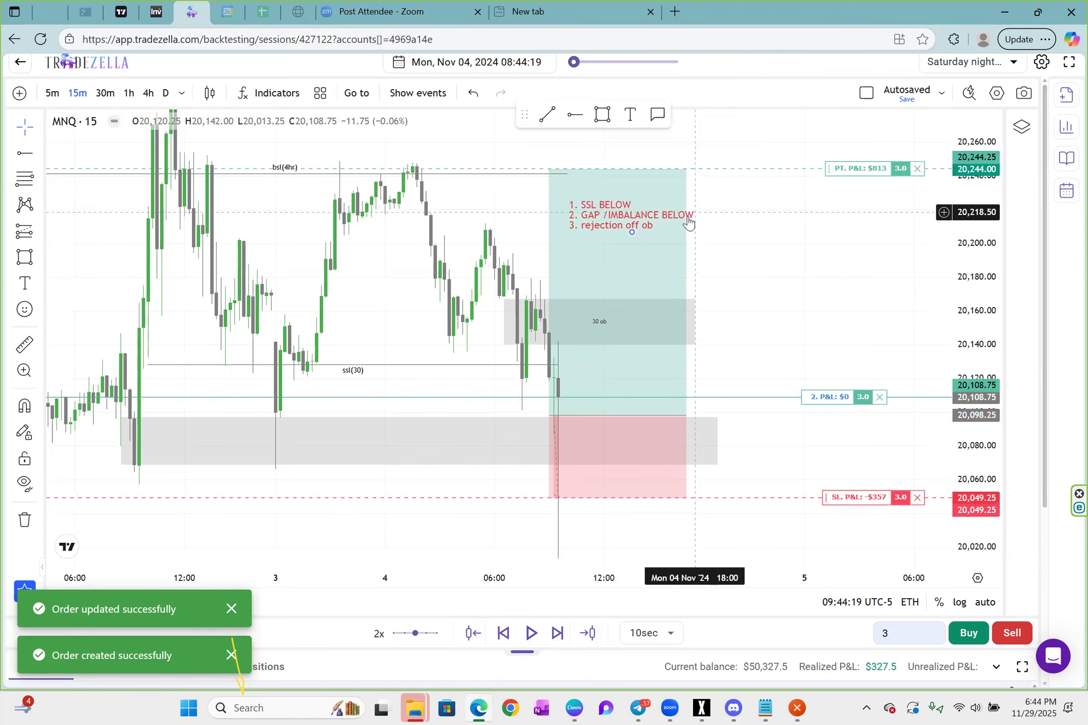
- Narrow the long position drawing, starting it at the Nov 04 09:30 candle, and delete the red three-line SSL and imbalance note
drag(692, 188, 687, 240)
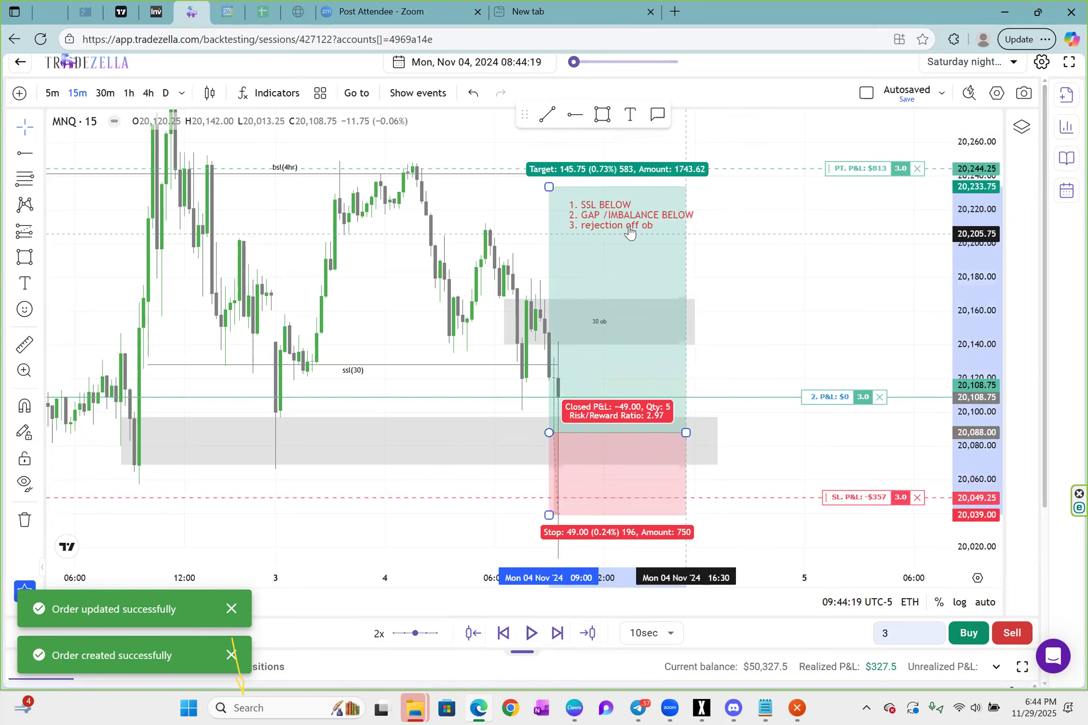
drag(697, 421, 654, 405)
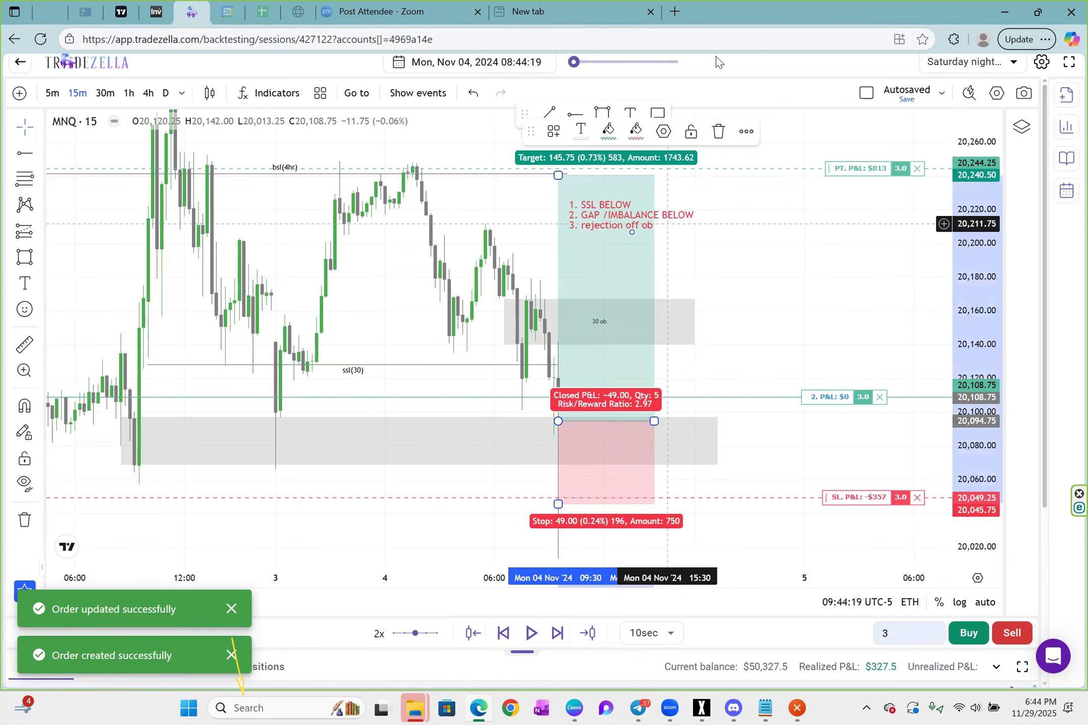
key(Delete)
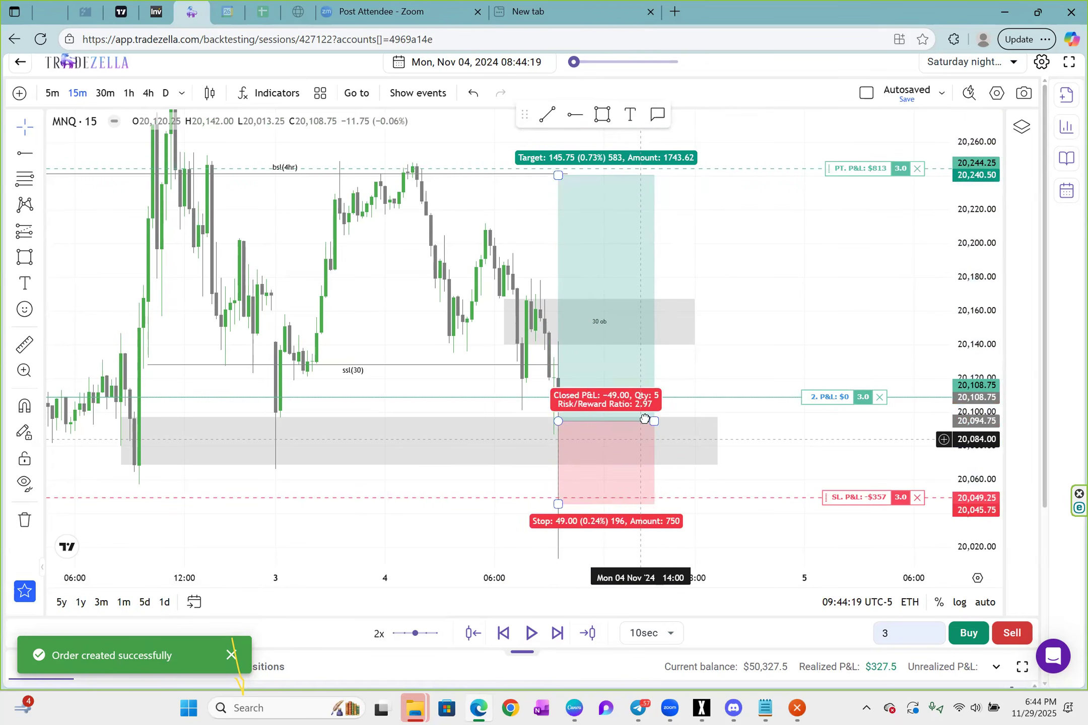
- Move the long position drawing's entry to 20,108.50 beside the latest candle and raise the trade's stop loss to 20,057.75
drag(640, 439, 646, 415)
drag(871, 498, 873, 484)
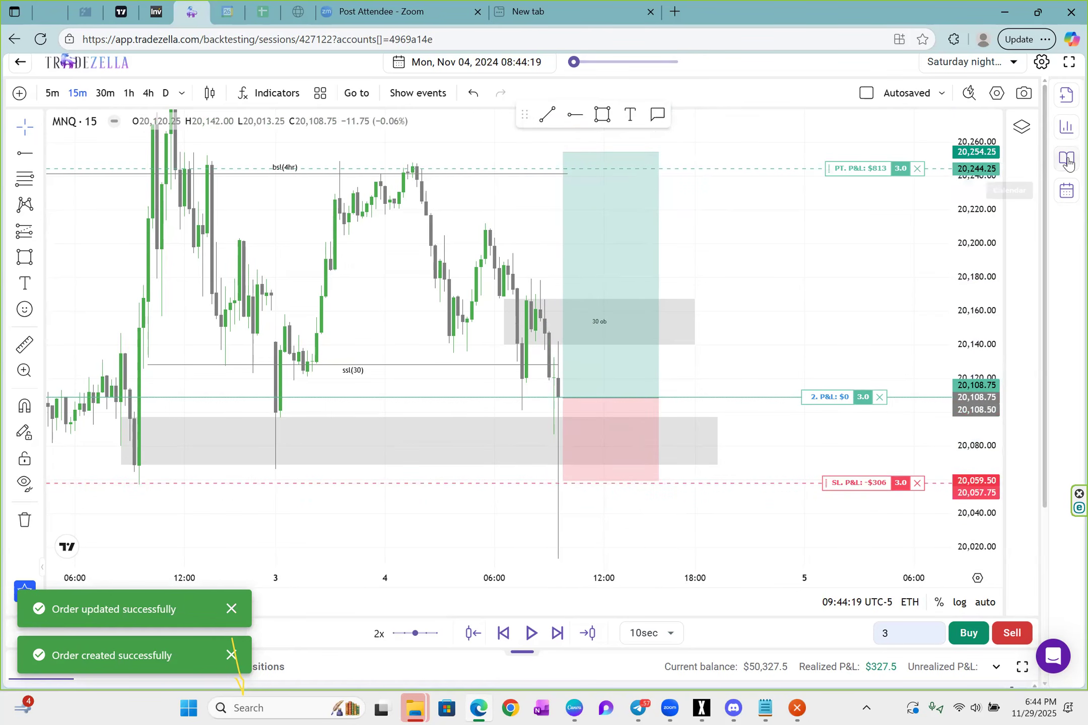
- Add a chart snapshot to the notes of the long MNQ trade and close the journal
click(1067, 160)
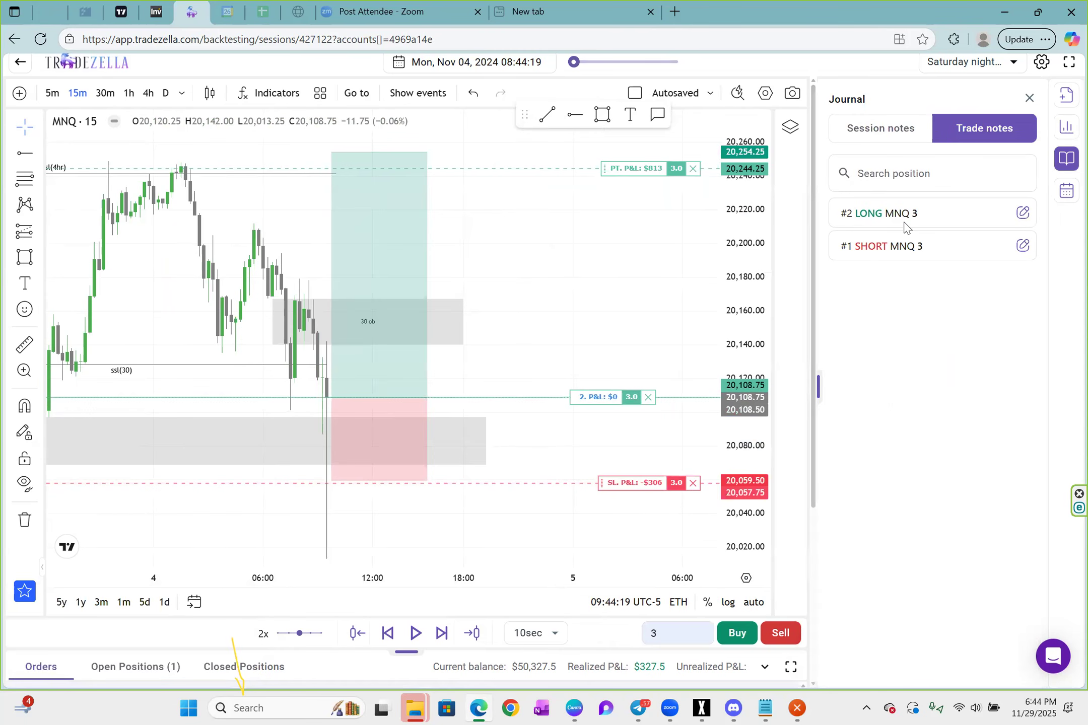
click(1023, 214)
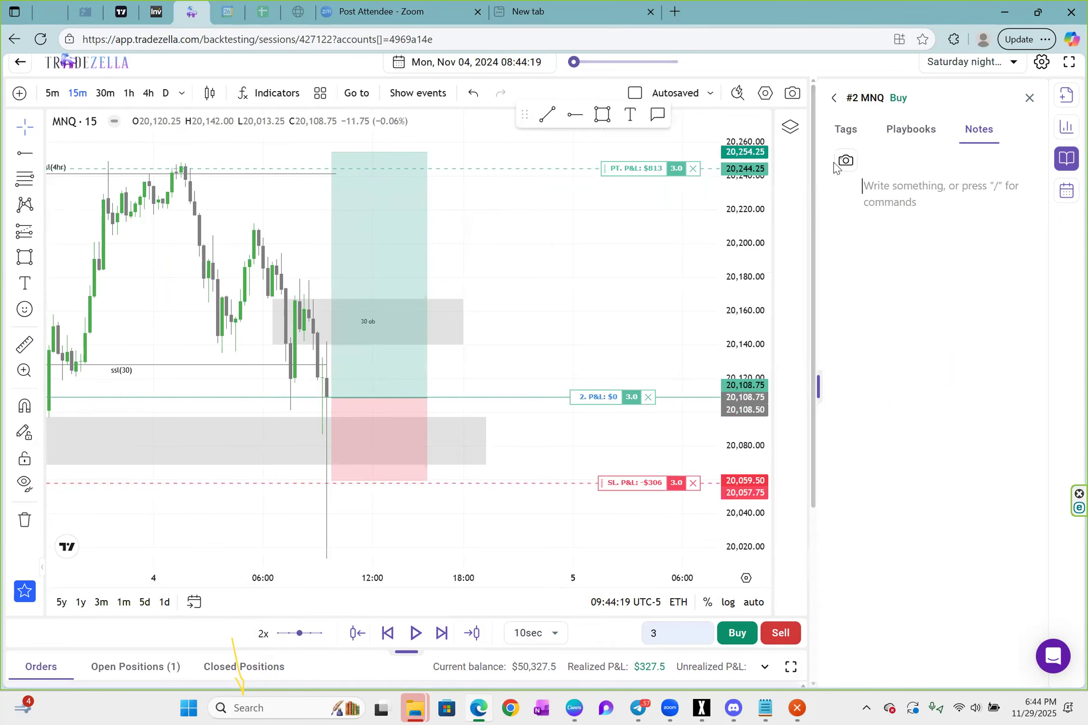
click(845, 163)
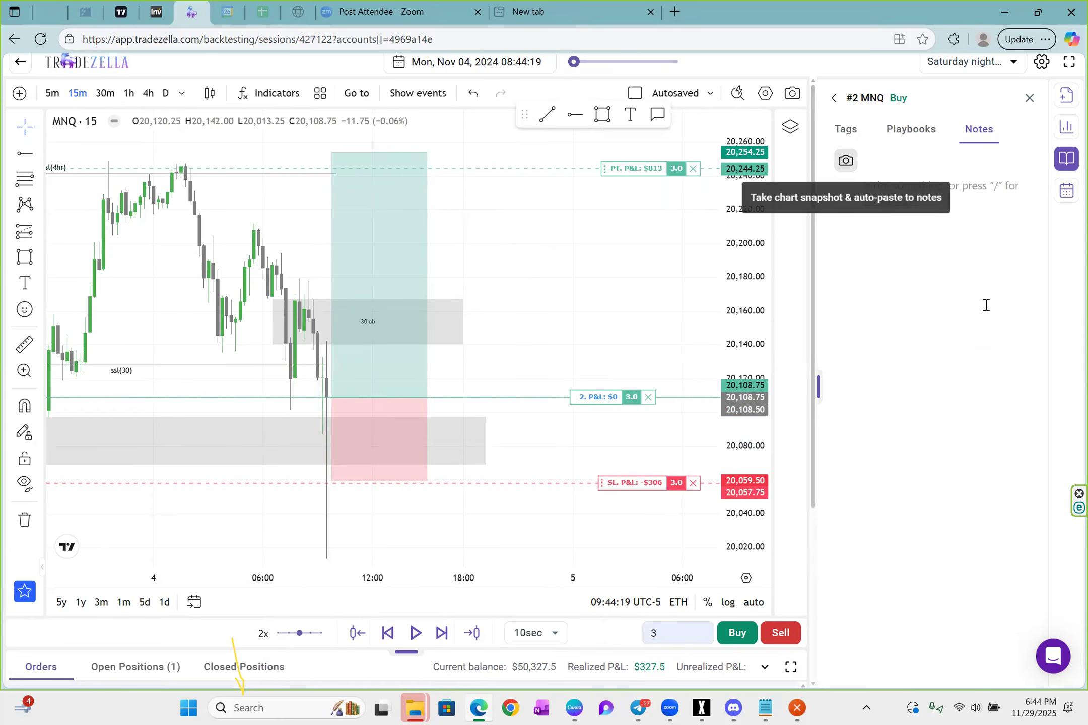
click(1057, 164)
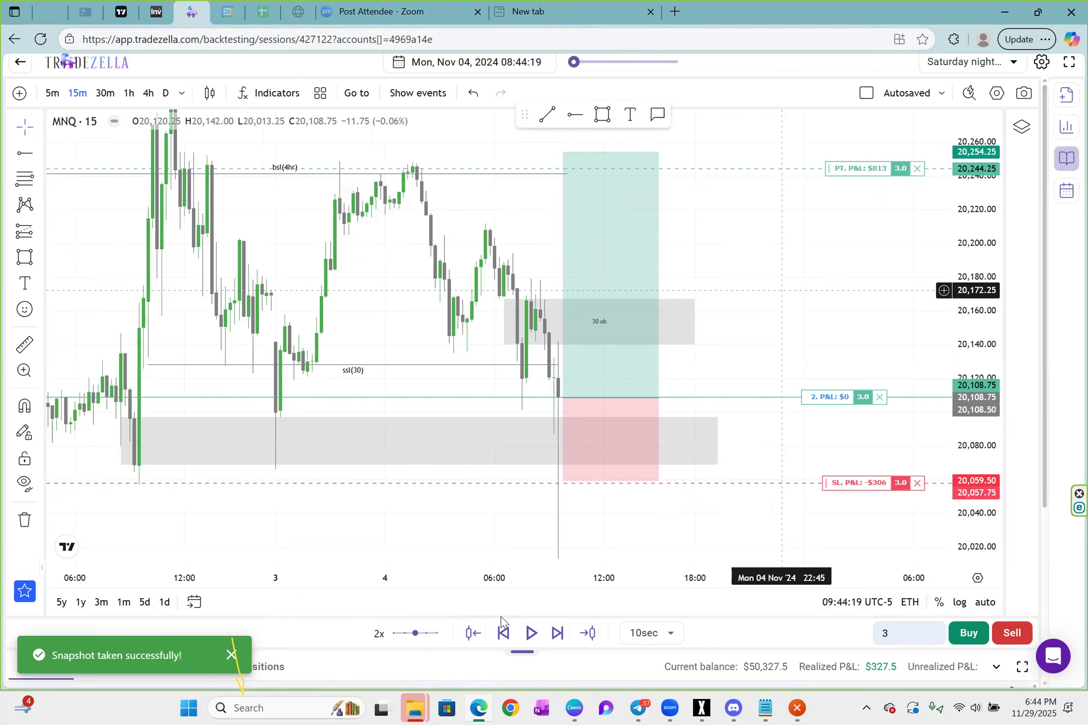
- Resume the replay, raise its speed to 10x and run it to 08:59:39
click(528, 636)
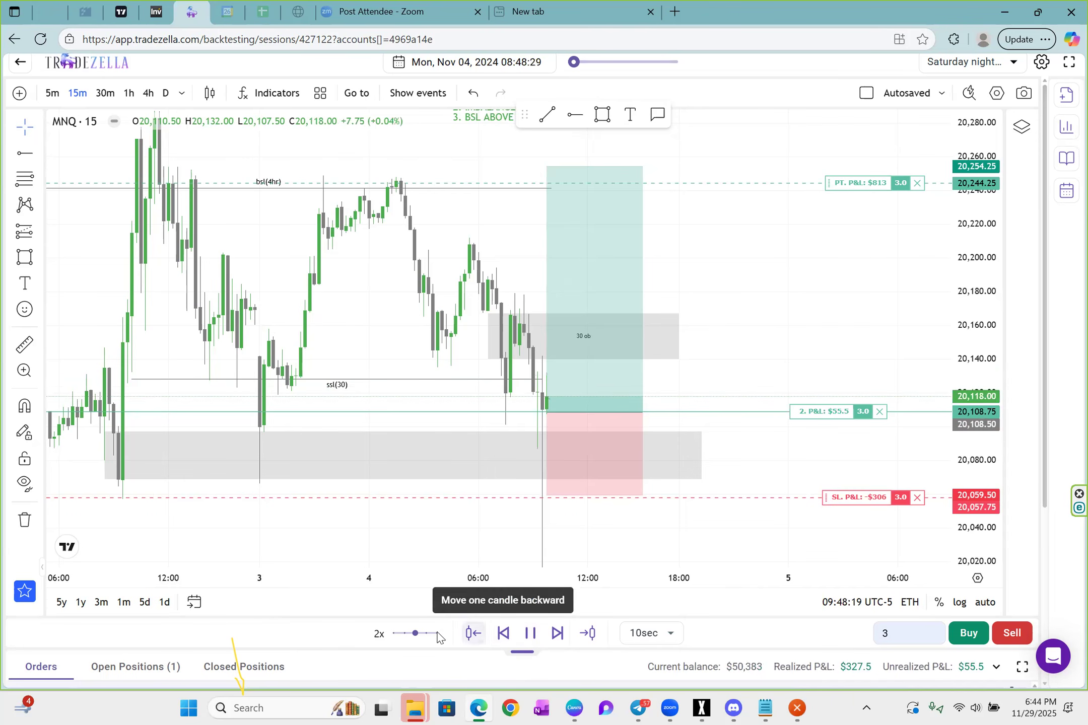
drag(432, 634, 526, 634)
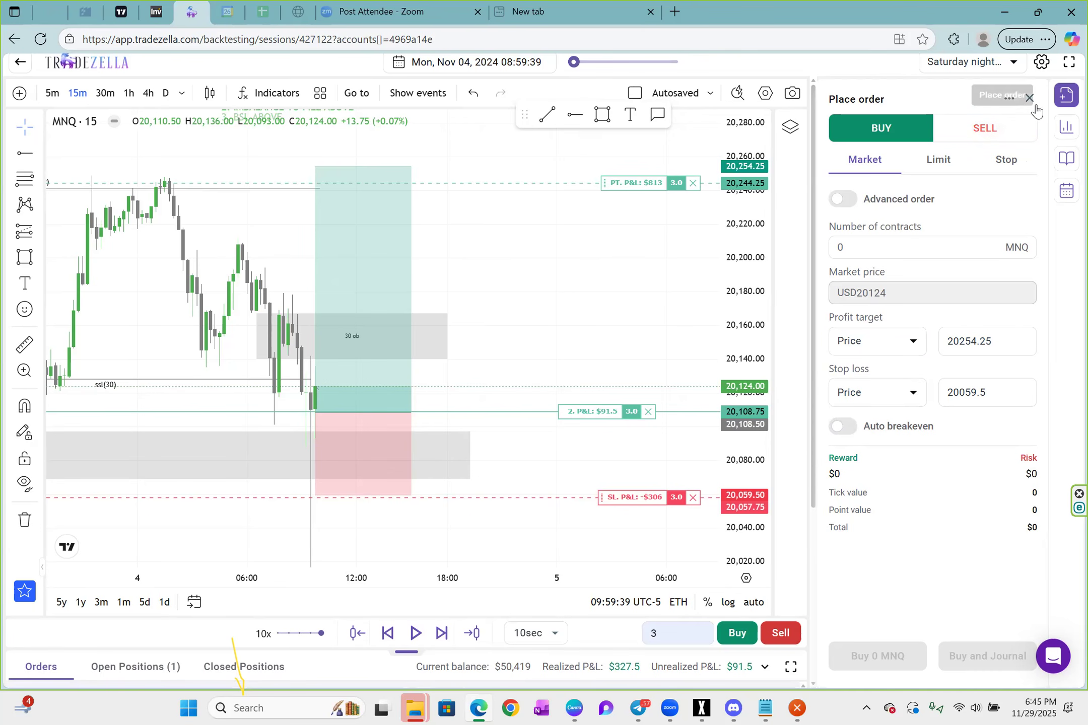
- Move the long trade's profit target up to 20,253.00 and run the replay on to 09:02:49
drag(784, 337, 854, 175)
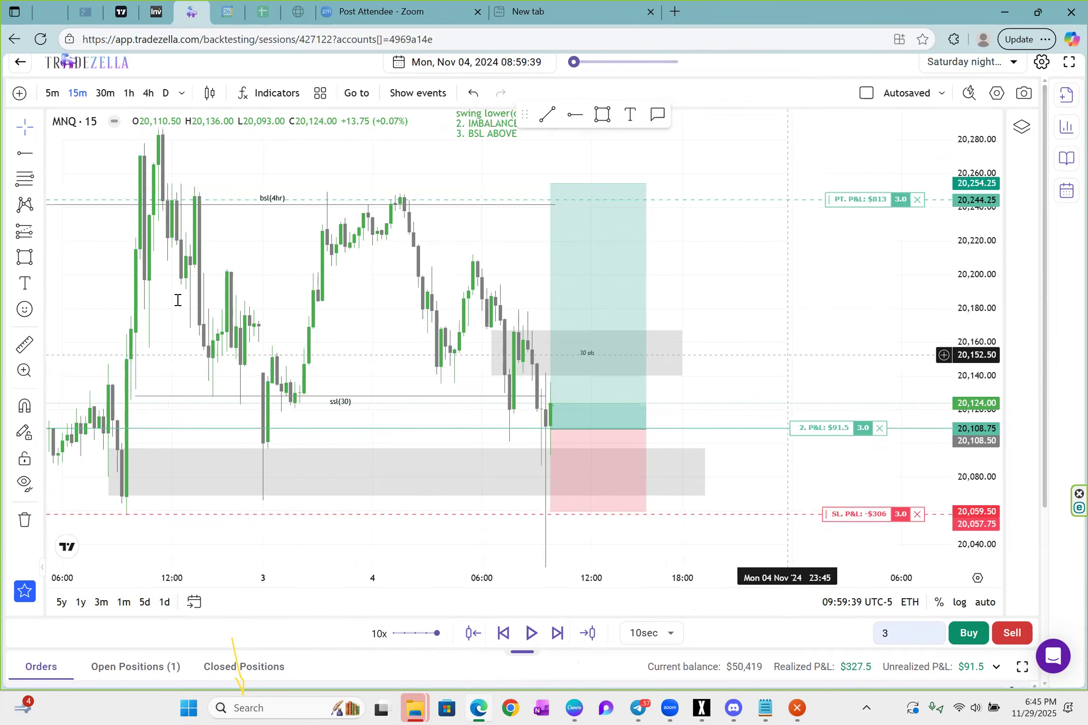
click(531, 635)
click(531, 635)
click(531, 634)
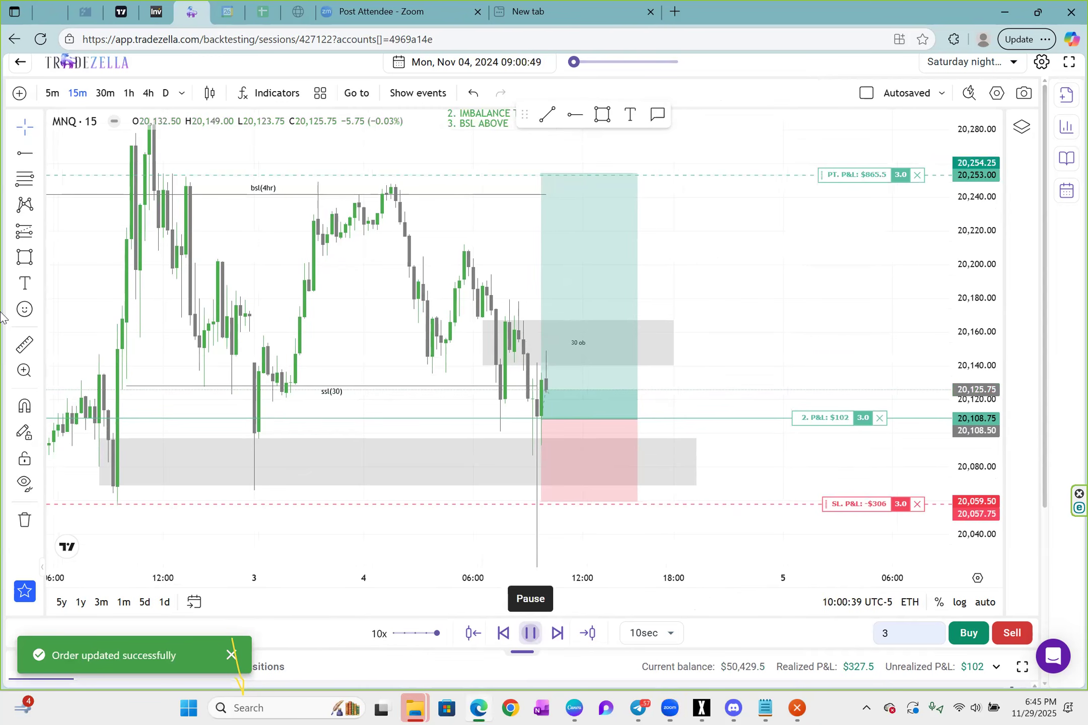
- Measure upward from the long entry and place horizontal rays at 20,141.00 and 20,158.50 as intermediate target levels
shift+click(547, 420)
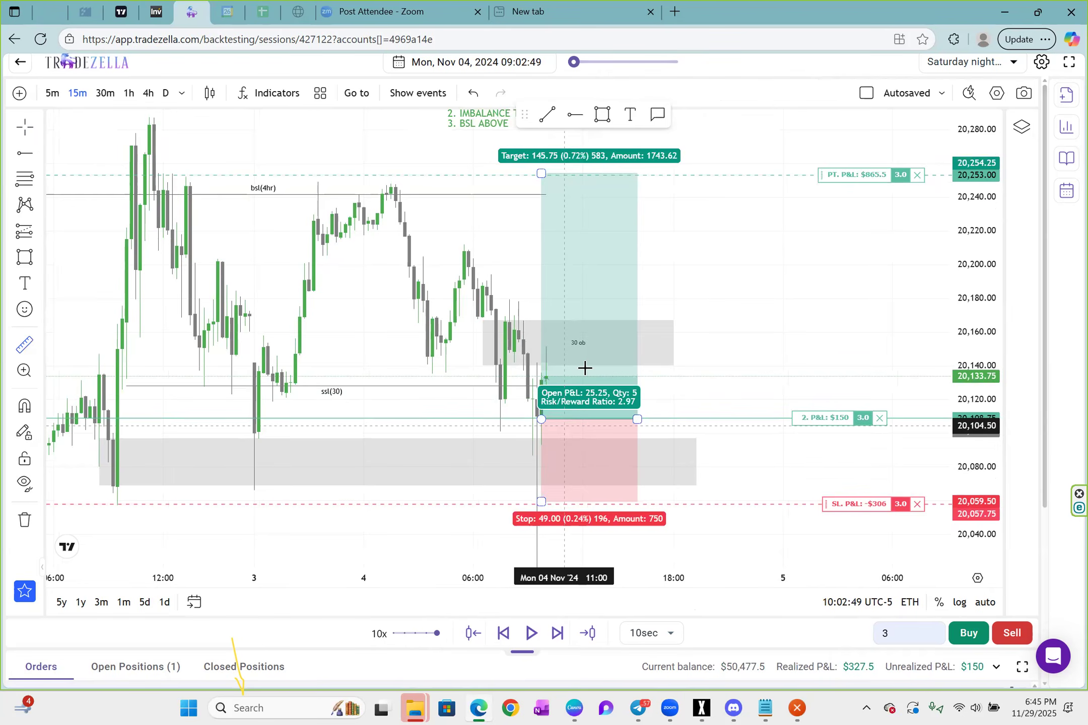
click(576, 116)
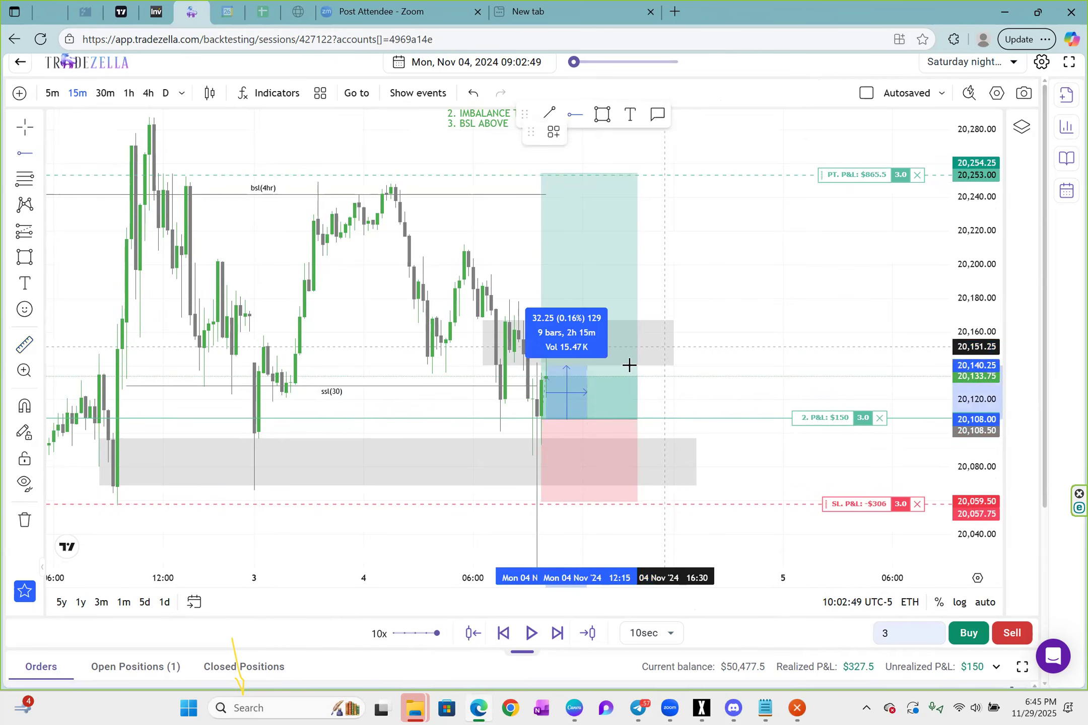
click(24, 345)
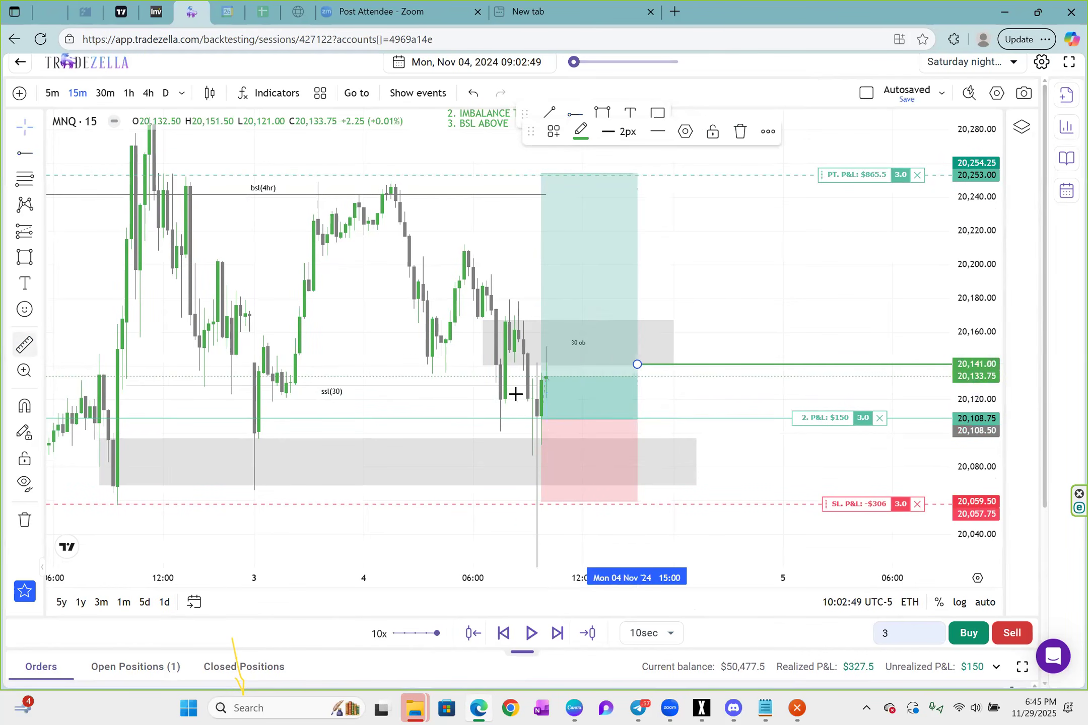
click(537, 422)
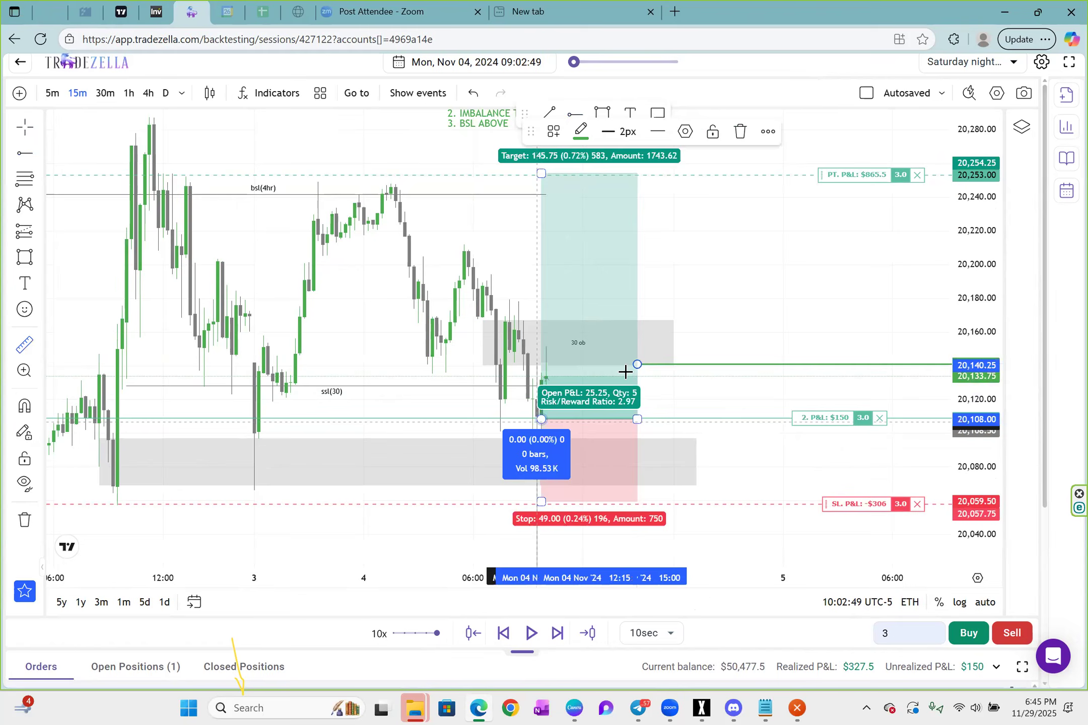
click(641, 335)
click(575, 114)
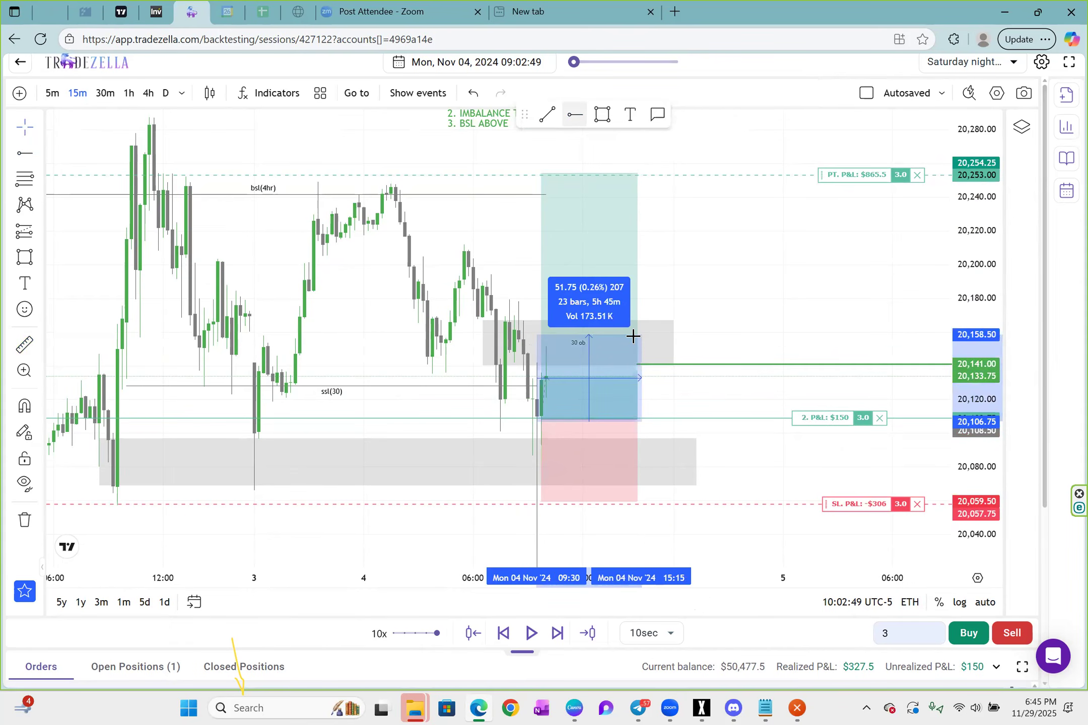
click(633, 336)
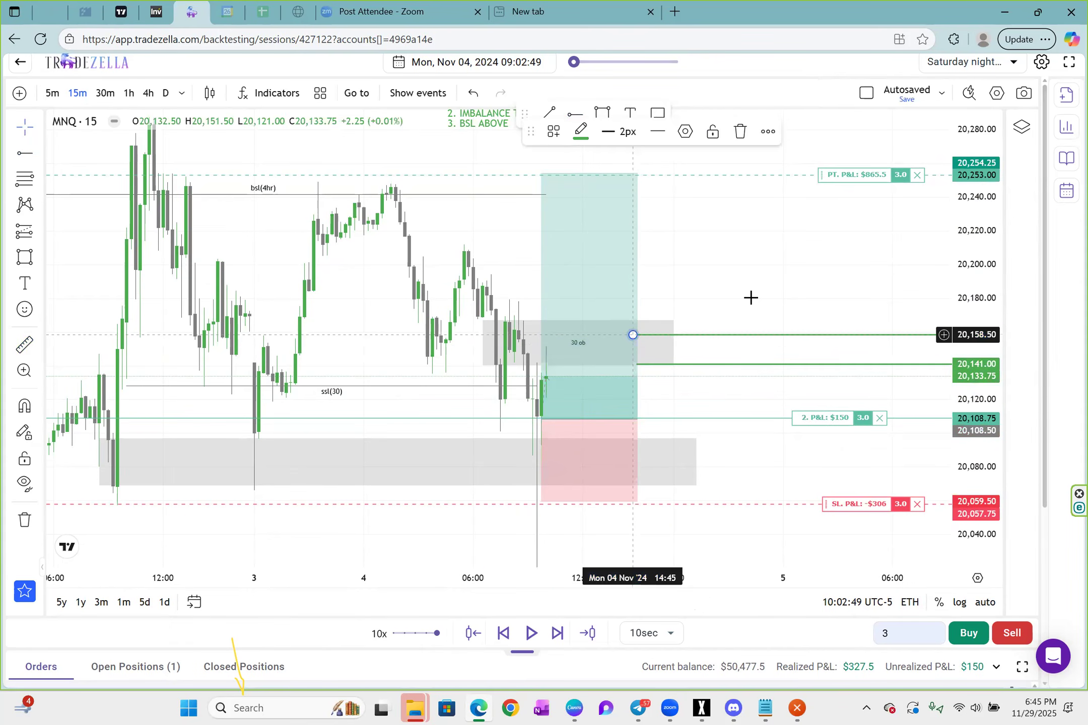
- Run the replay to 09:19:49, partially close 1 contract of the long and raise the remaining stop loss to 20,112.25
click(532, 635)
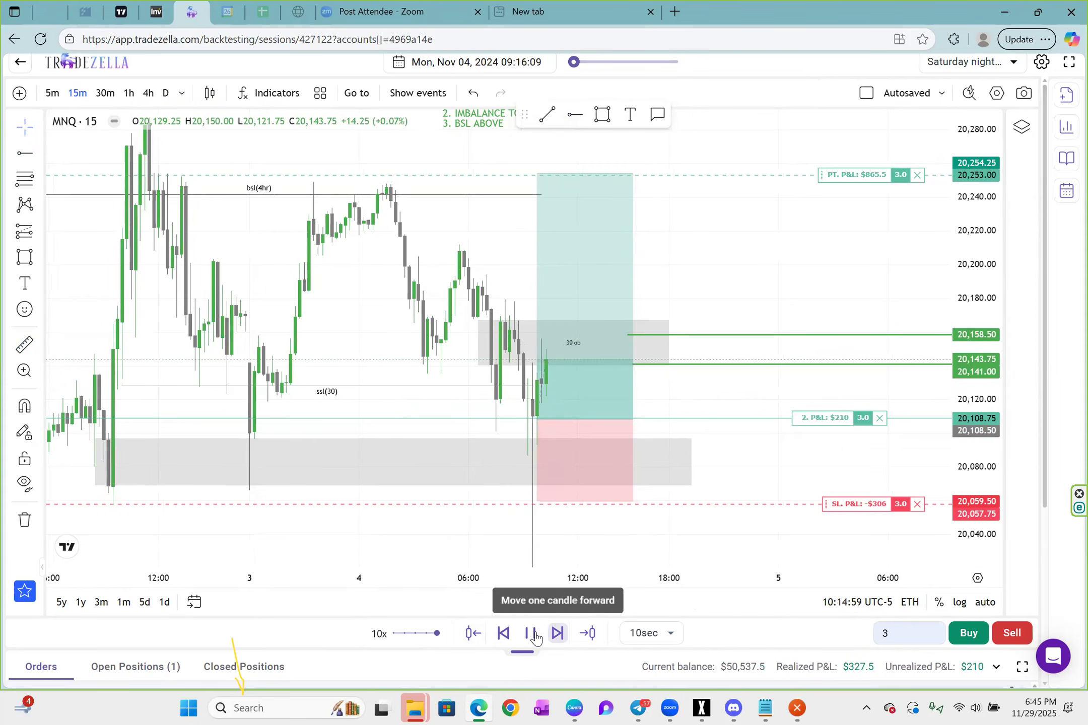
click(534, 636)
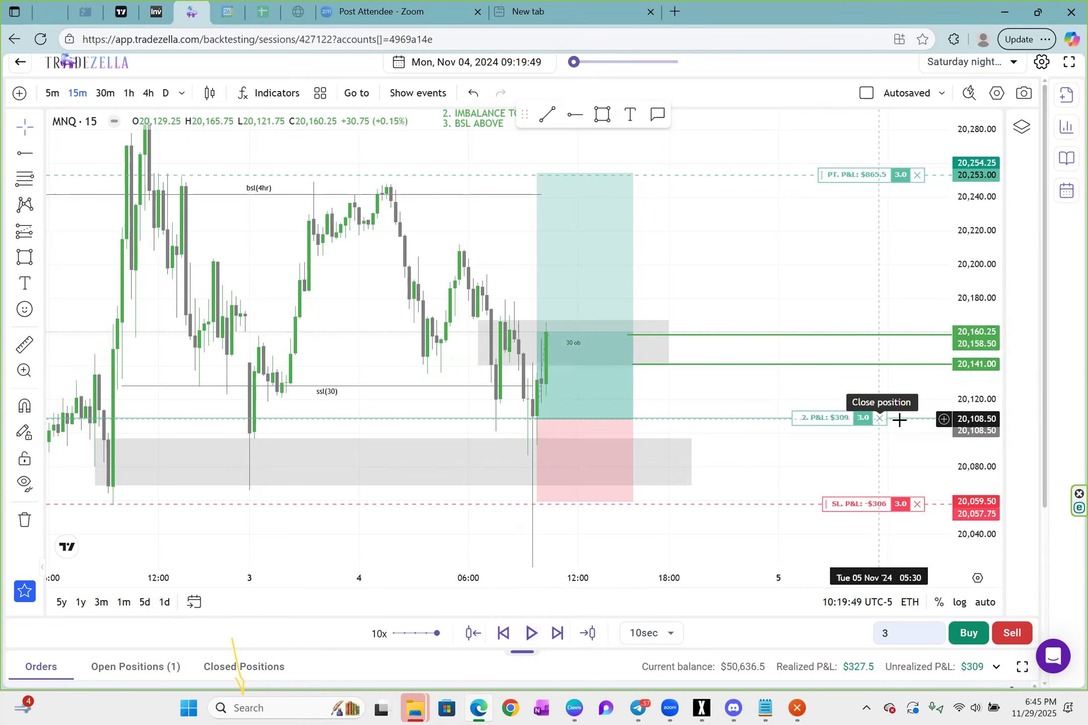
click(880, 422)
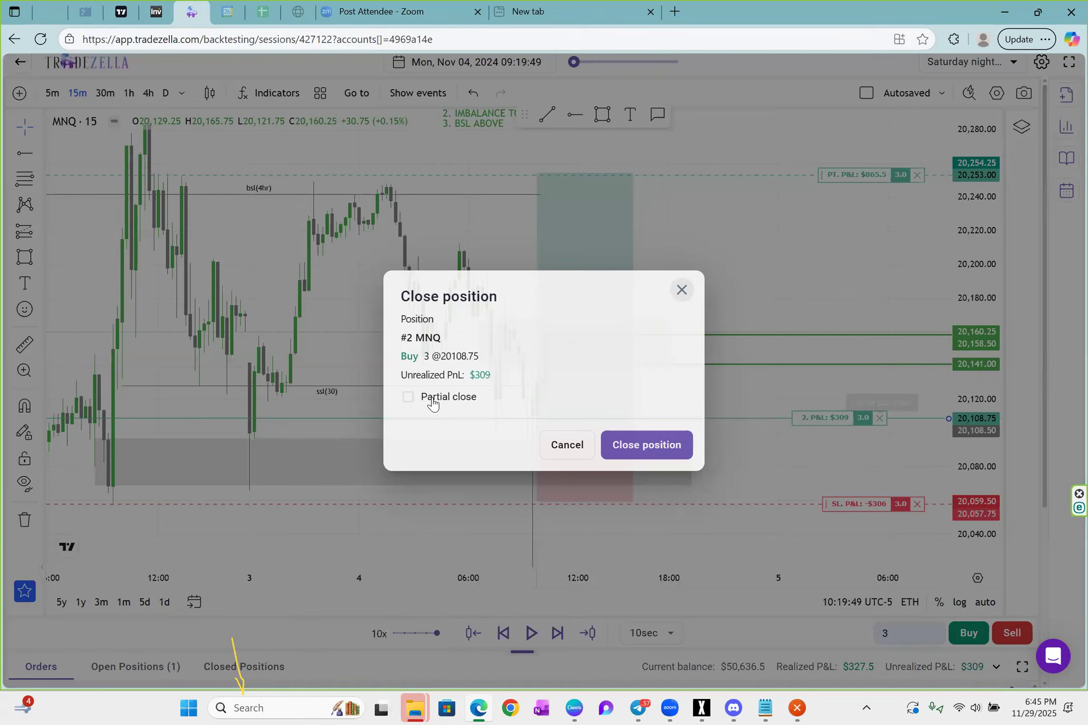
click(433, 400)
click(463, 391)
key(BackSpace)
text(1)
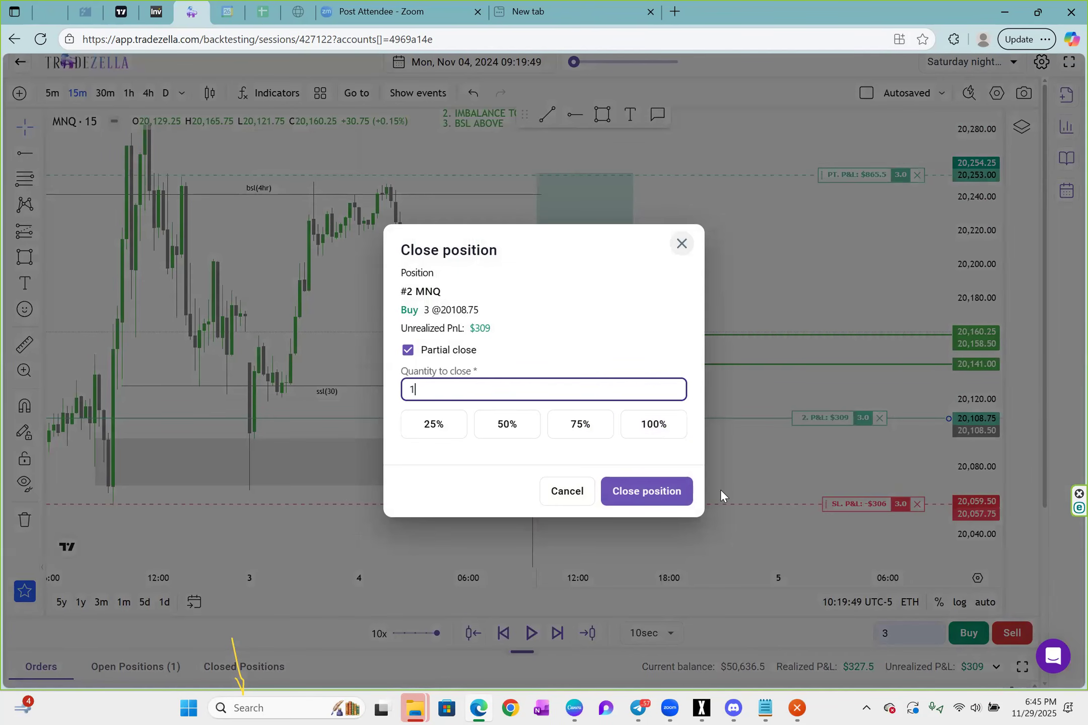
click(644, 492)
drag(850, 504, 866, 412)
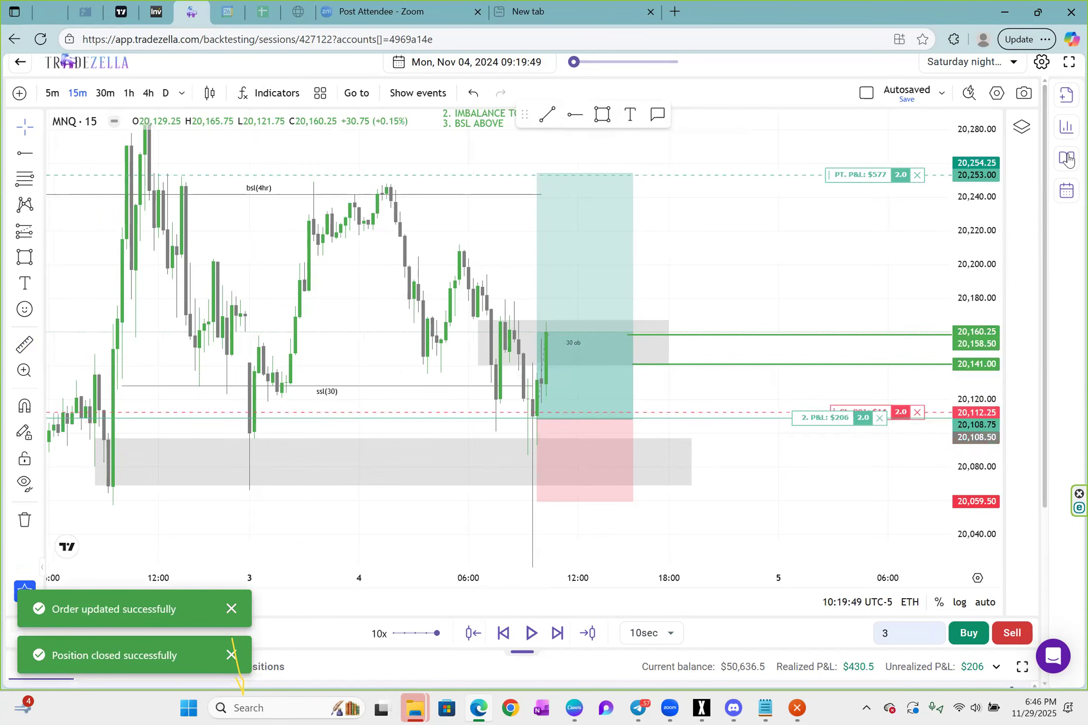
- Add a chart snapshot and the text "tp 2 hit, partials taken, sl at be" to the long trade's notes and close the journal
click(1066, 159)
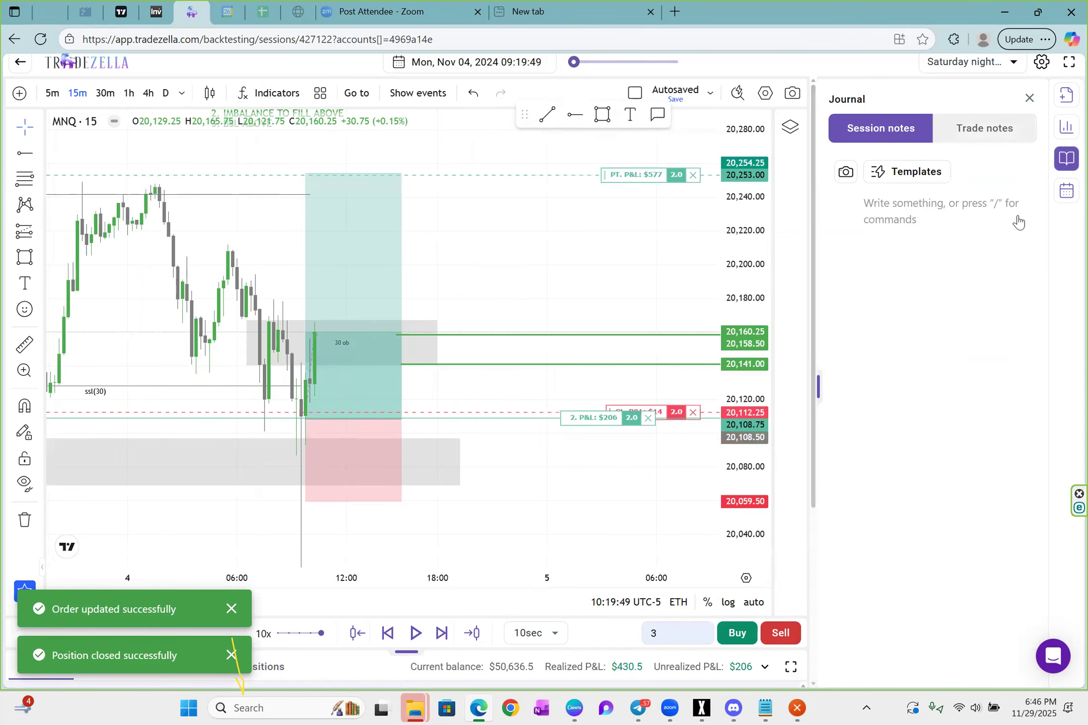
click(849, 168)
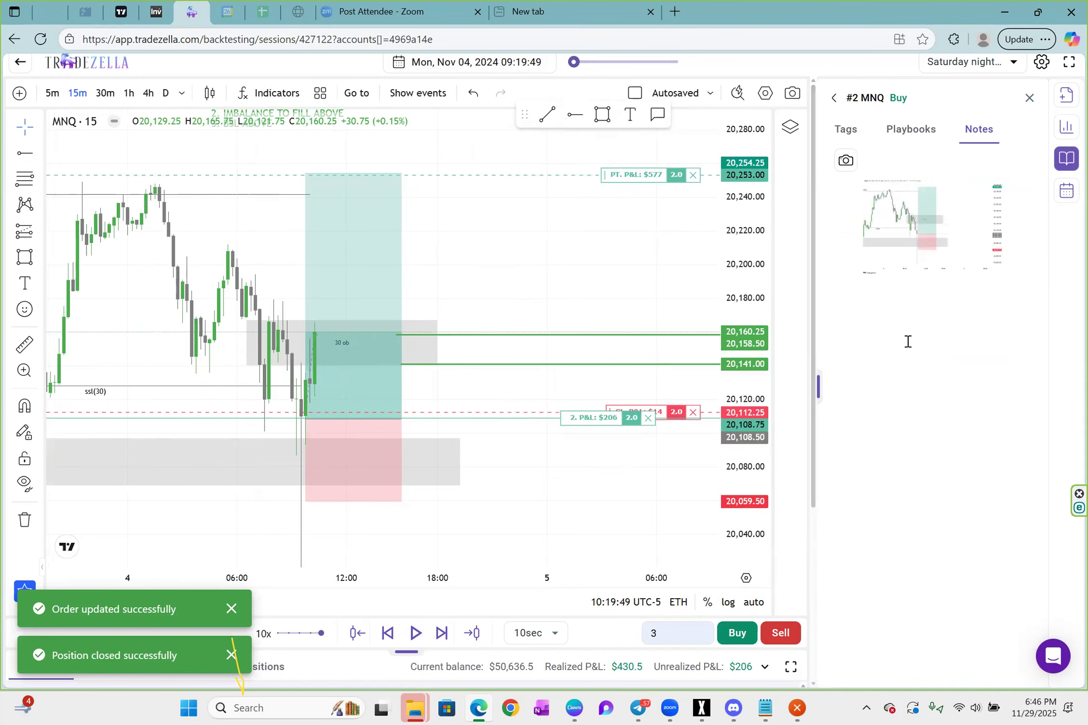
text(tp 2 hit, partia)
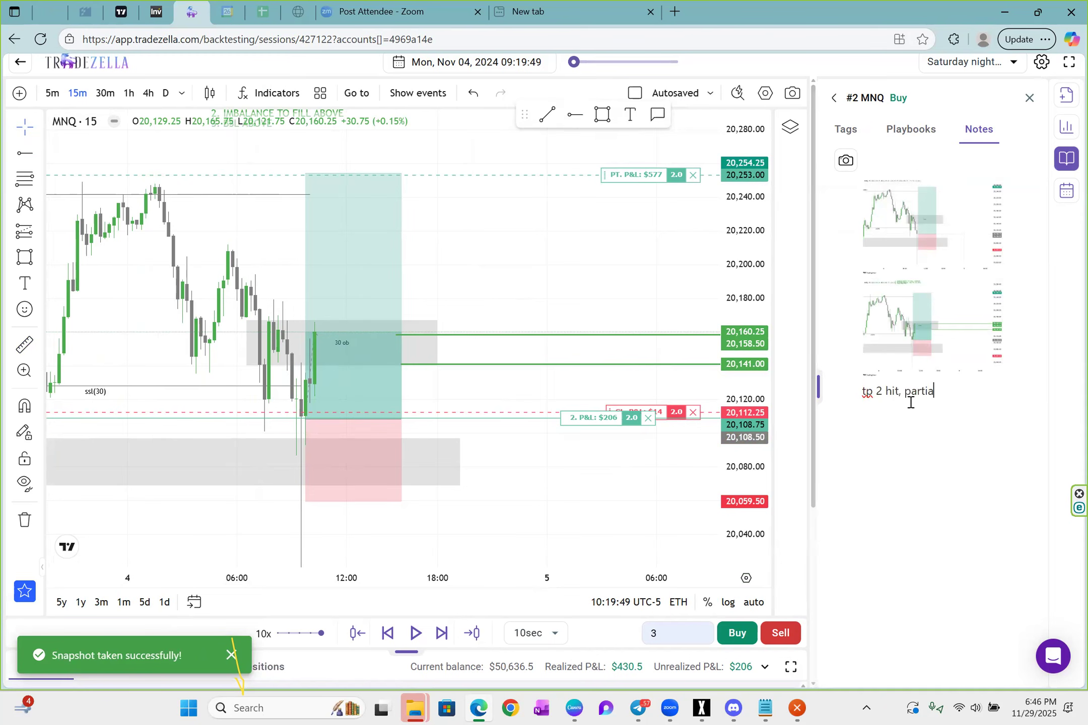
text(ls taken,)
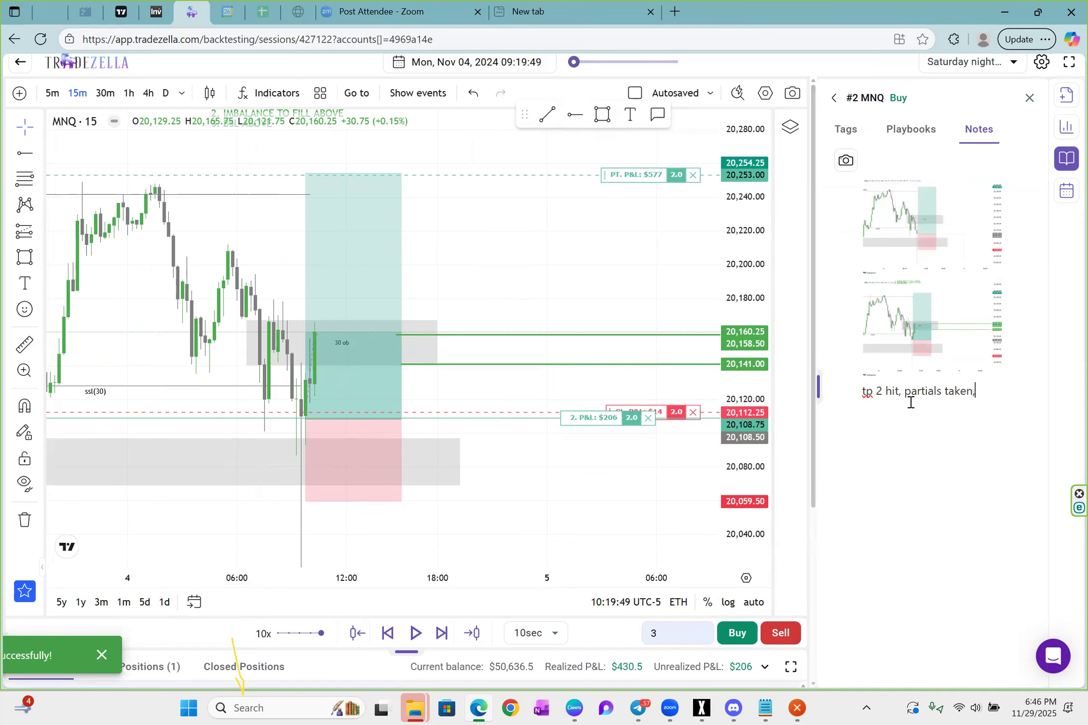
text( sl at be)
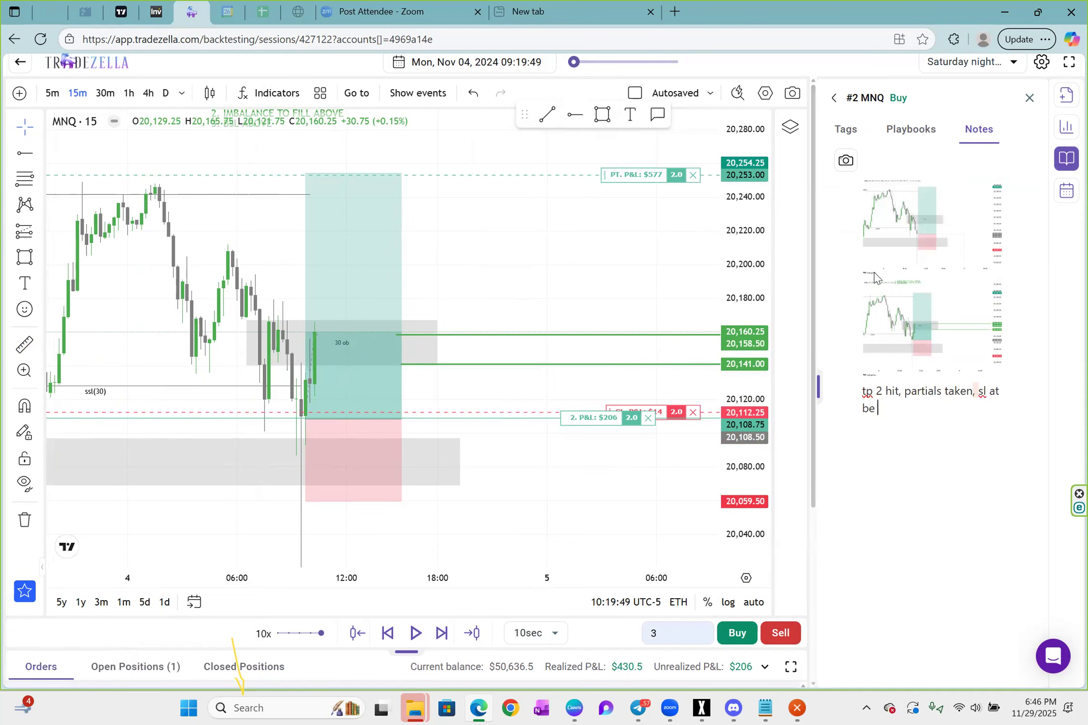
click(1028, 101)
- Add two more horizontal rays as target levels at 20,178.25 and 20,198.00
drag(635, 315, 582, 332)
click(575, 114)
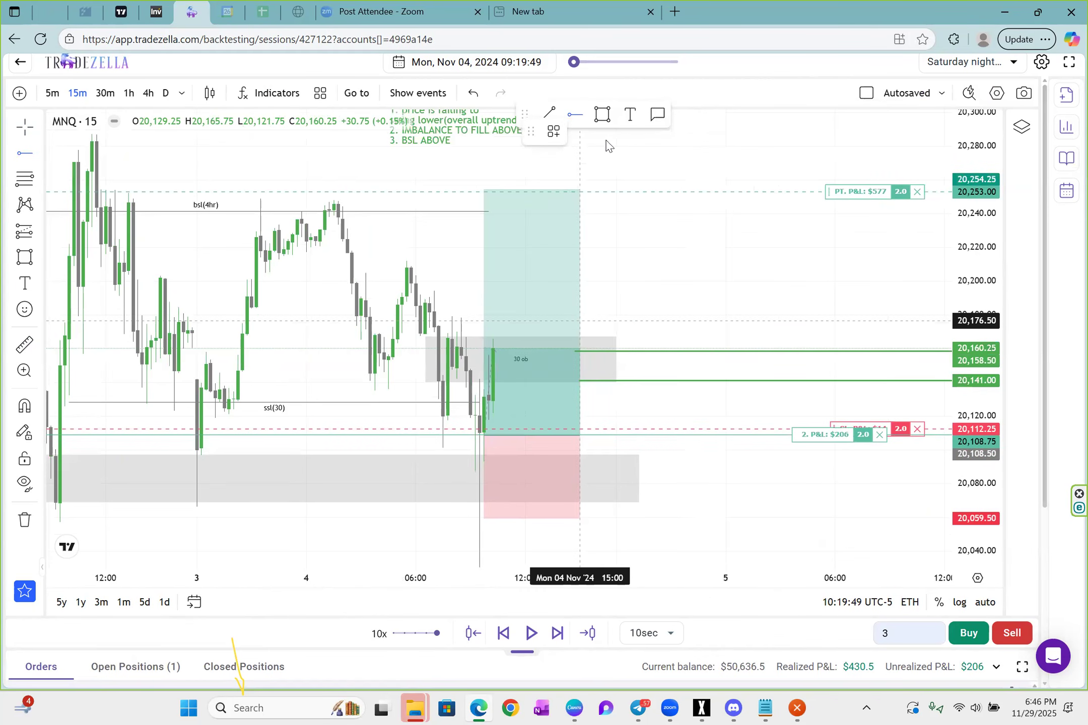
click(579, 317)
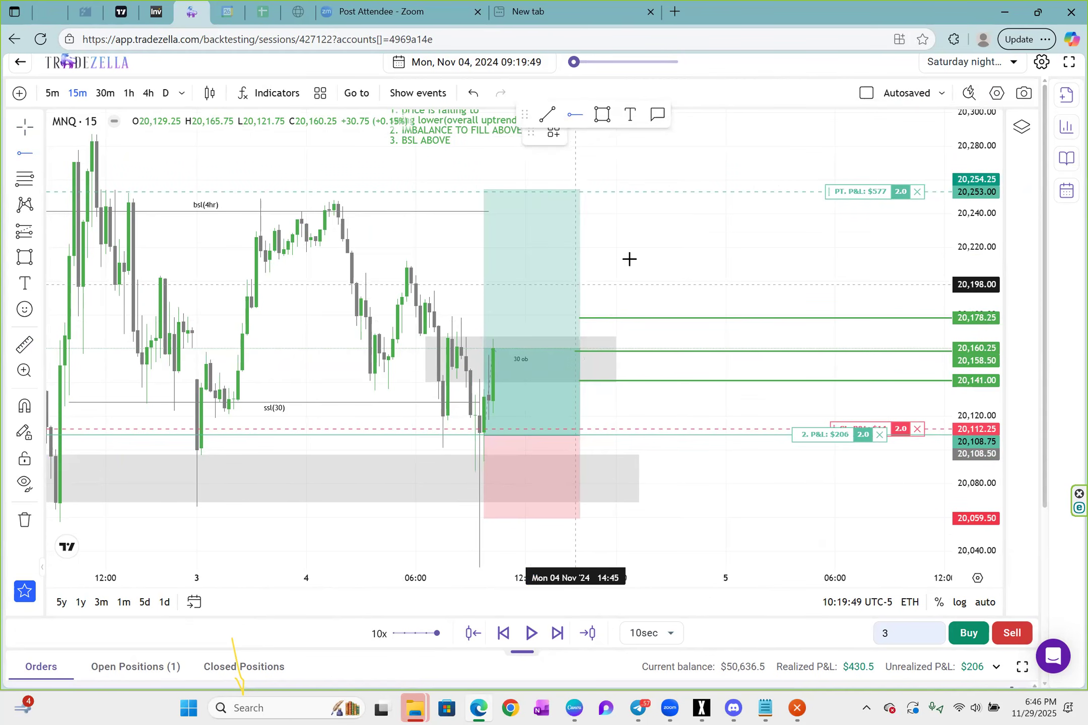
click(575, 285)
- Run the replay to 09:23:59 and raise the long position's stop loss to 20,140.50
click(533, 633)
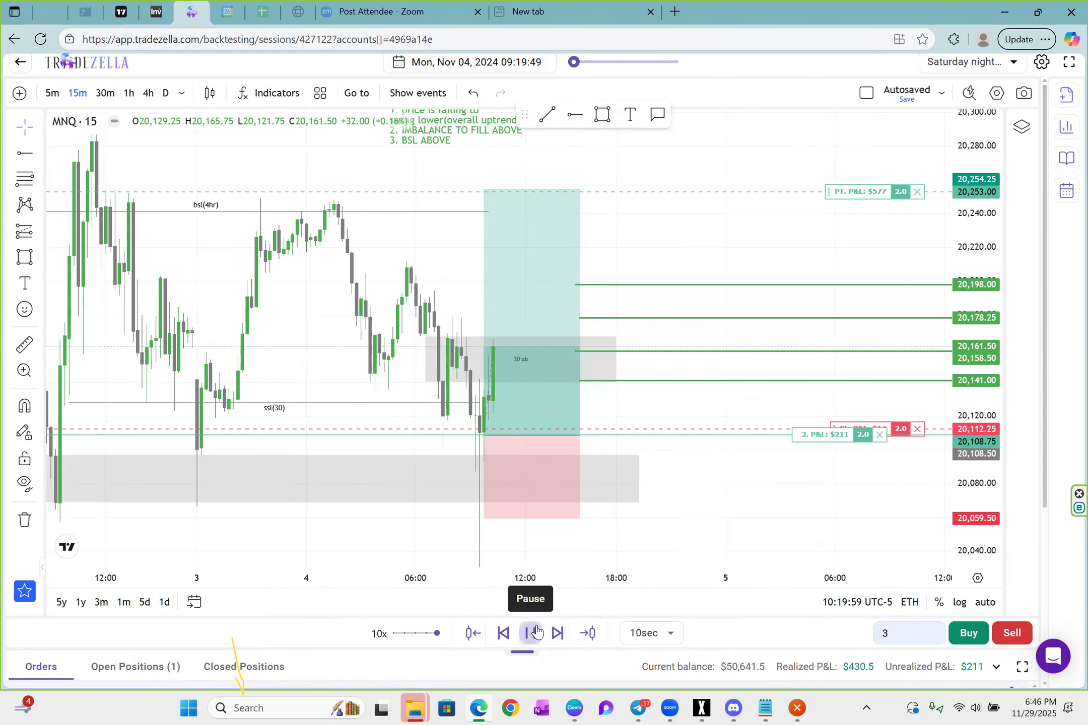
click(535, 631)
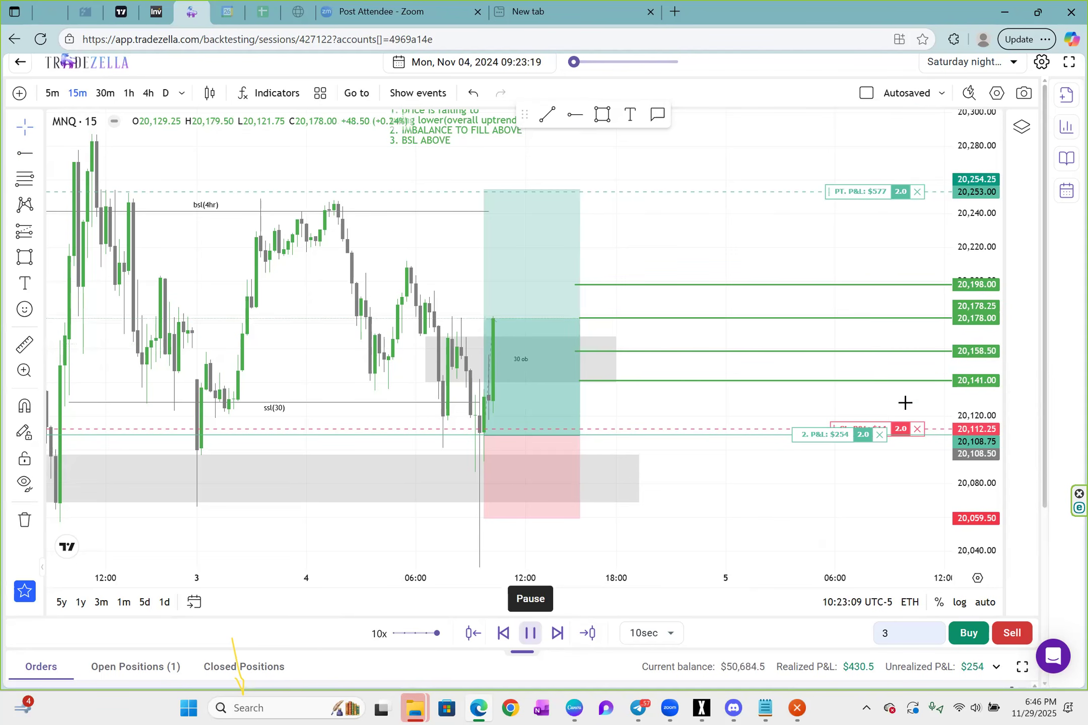
drag(889, 429, 891, 382)
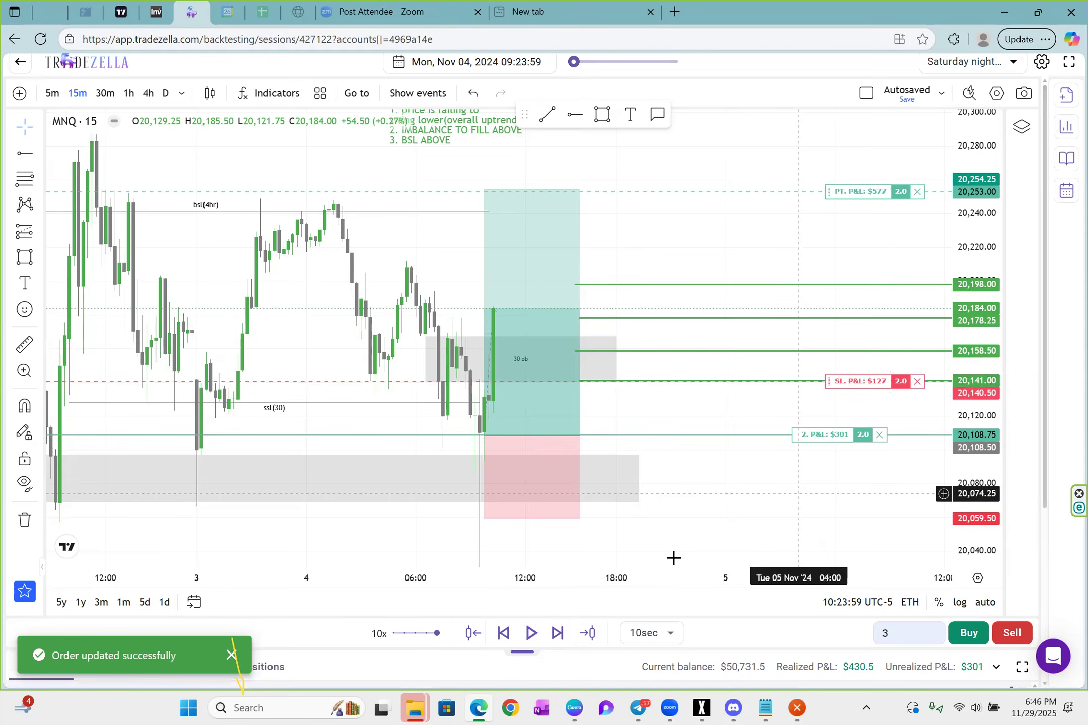
- Partially close the remaining long MNQ position by a quantity of 1
click(879, 435)
click(417, 400)
click(430, 393)
key(BackSpace)
text(1)
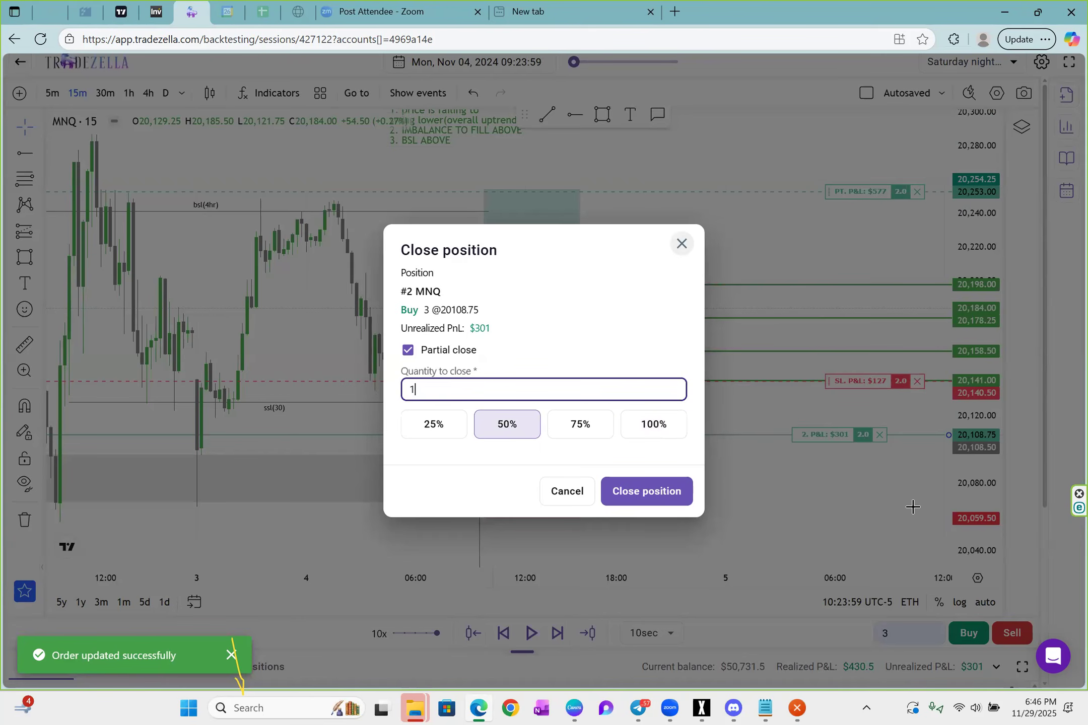
key(Return)
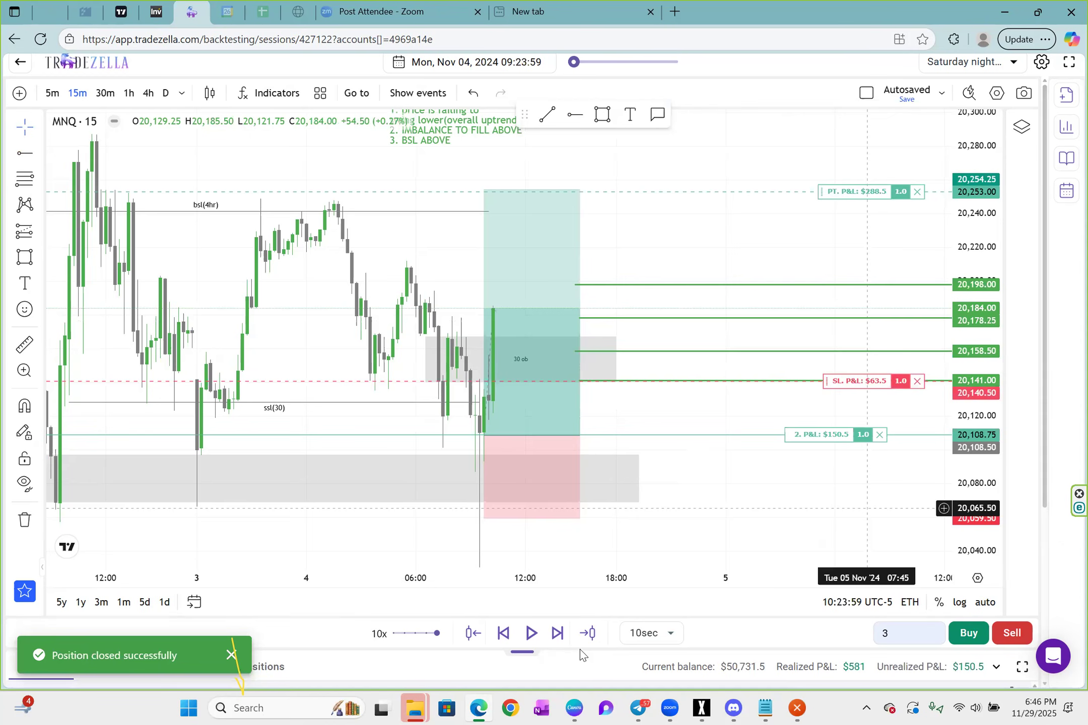
- With the replay advanced to 09:25:29, raise the stop loss to 20,157.25 and add a horizontal ray at 20,224.50
click(523, 635)
click(523, 634)
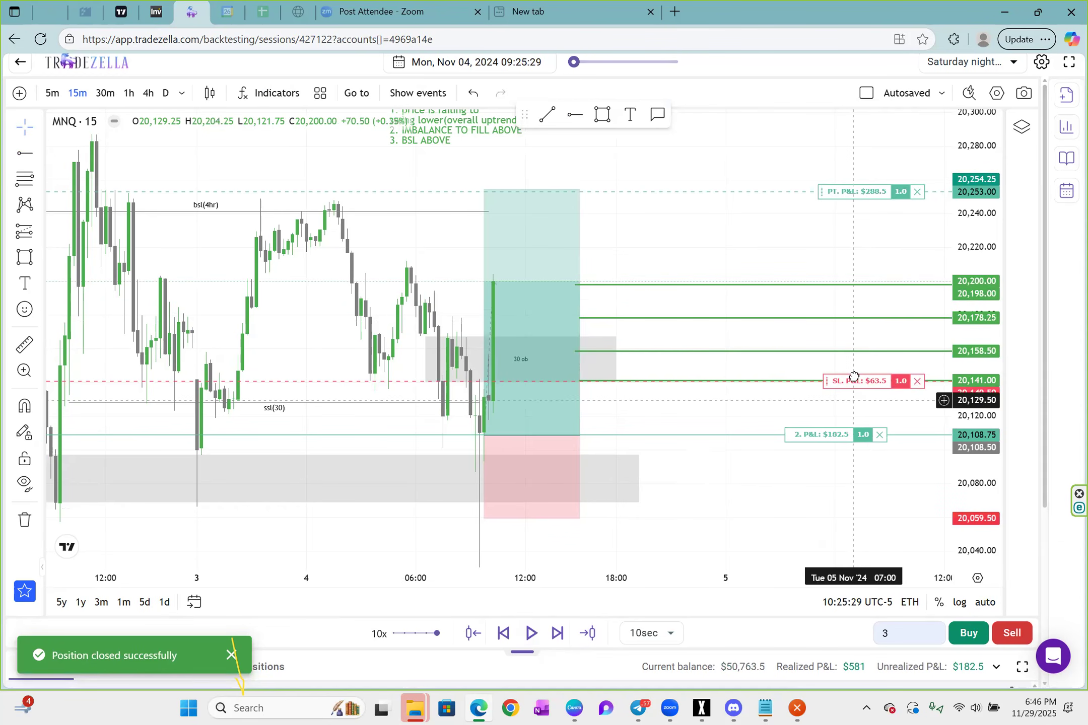
drag(861, 355, 864, 343)
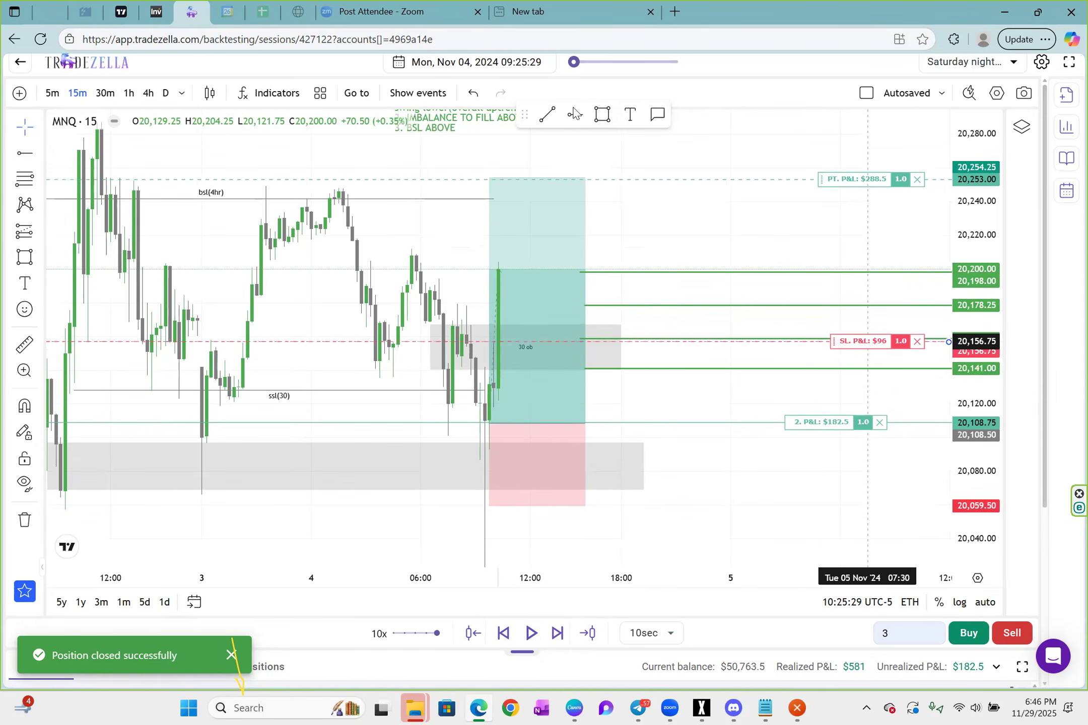
click(575, 114)
click(584, 229)
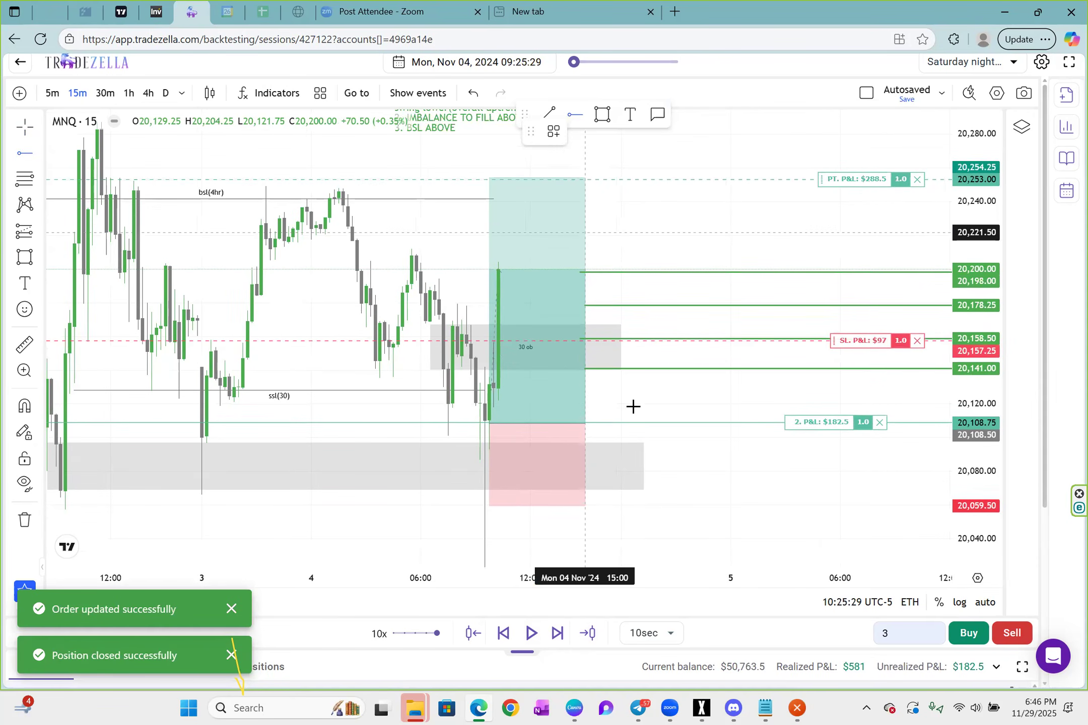
- Run the replay to 09:50:19 and trail the last contract's stop loss up to 20,178.75
click(529, 635)
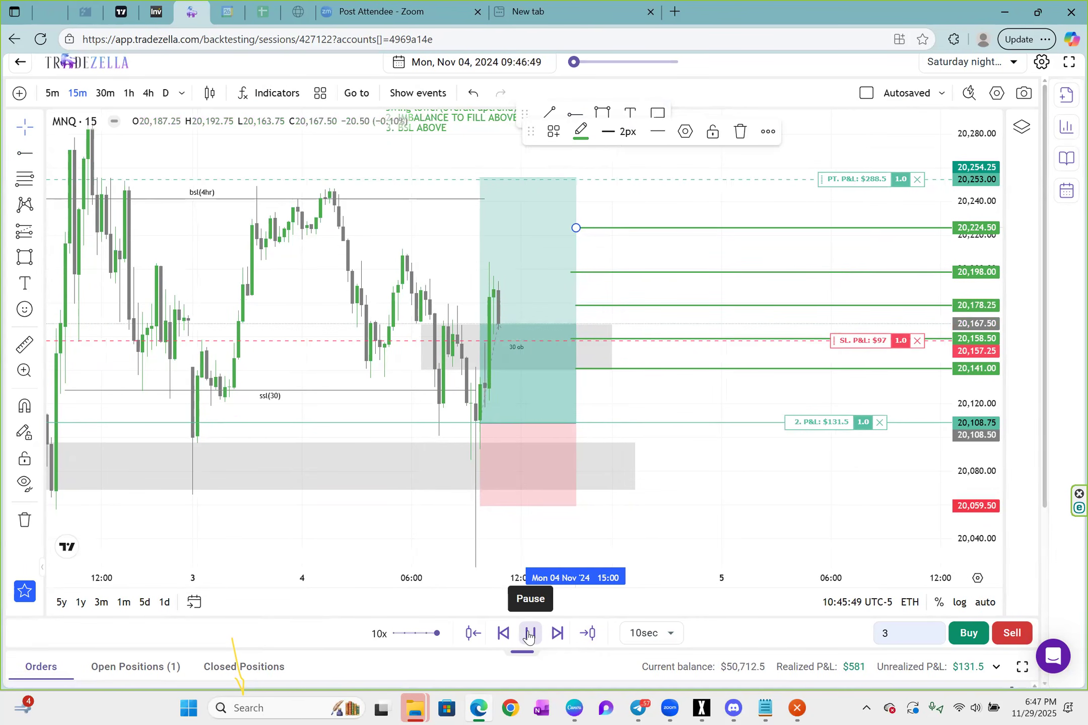
click(529, 633)
drag(884, 340, 883, 305)
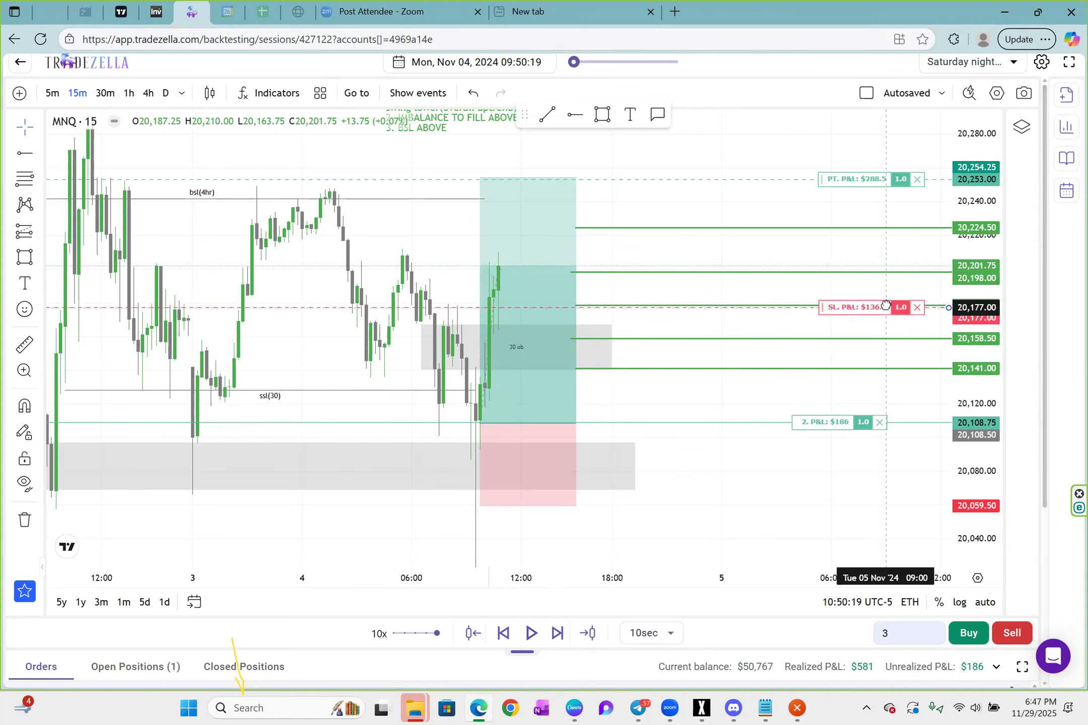
- Run the replay to 10:12:29, trail the stop loss up to about 20,193 and continue the replay to 10:19:29
click(530, 632)
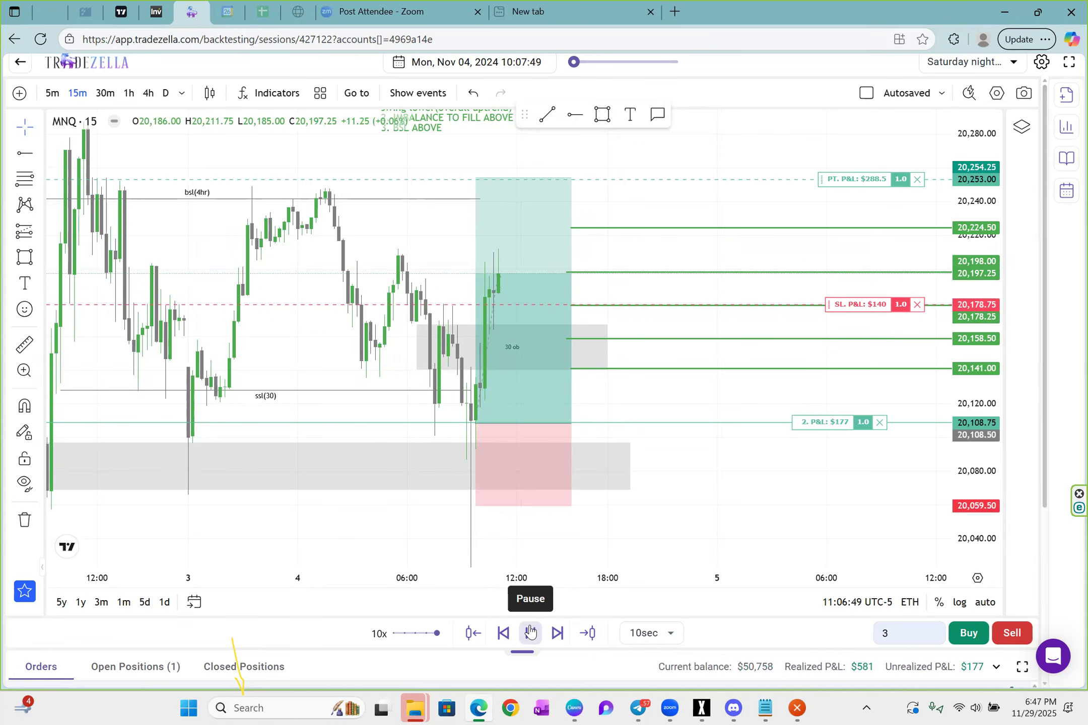
click(530, 633)
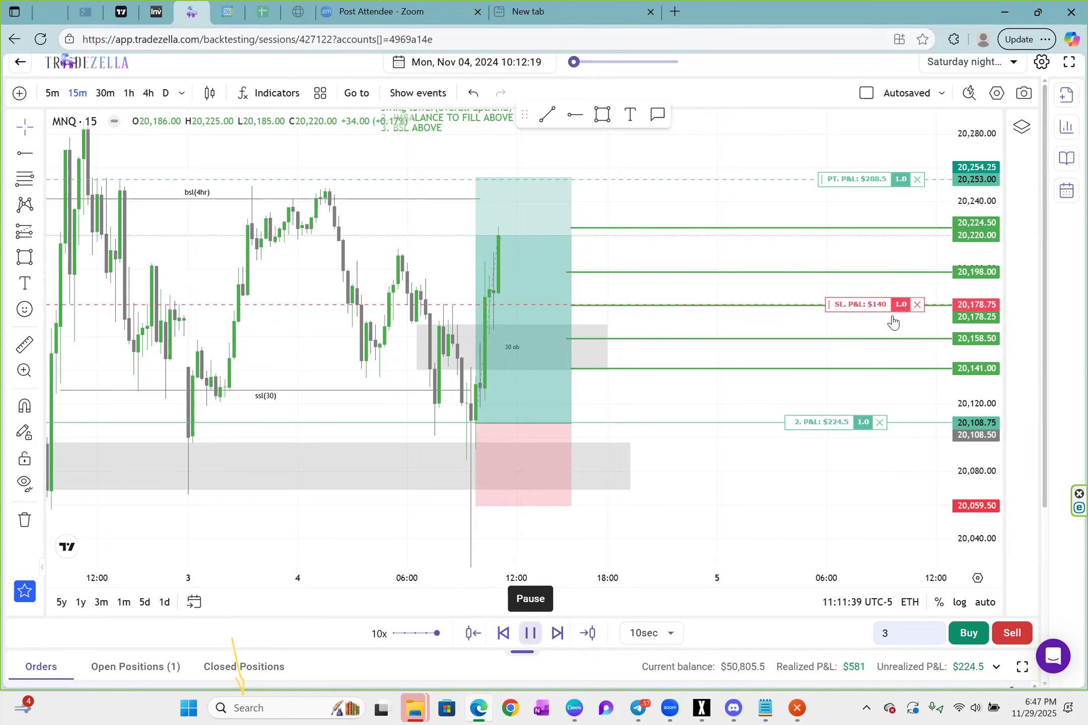
drag(880, 283, 882, 280)
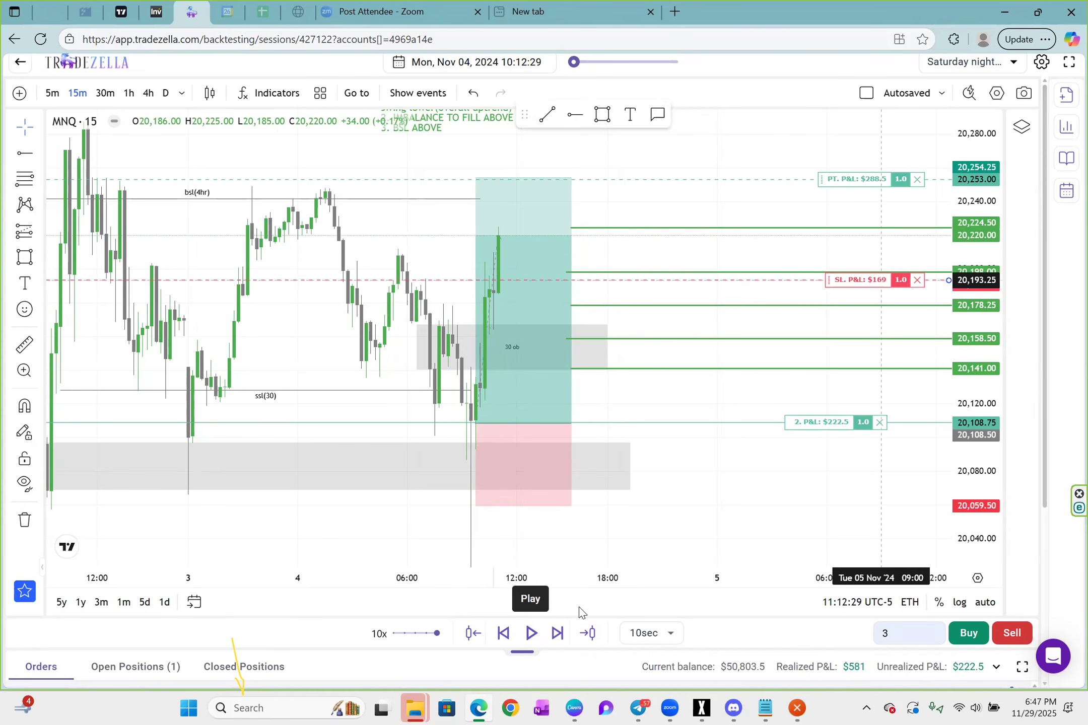
click(533, 634)
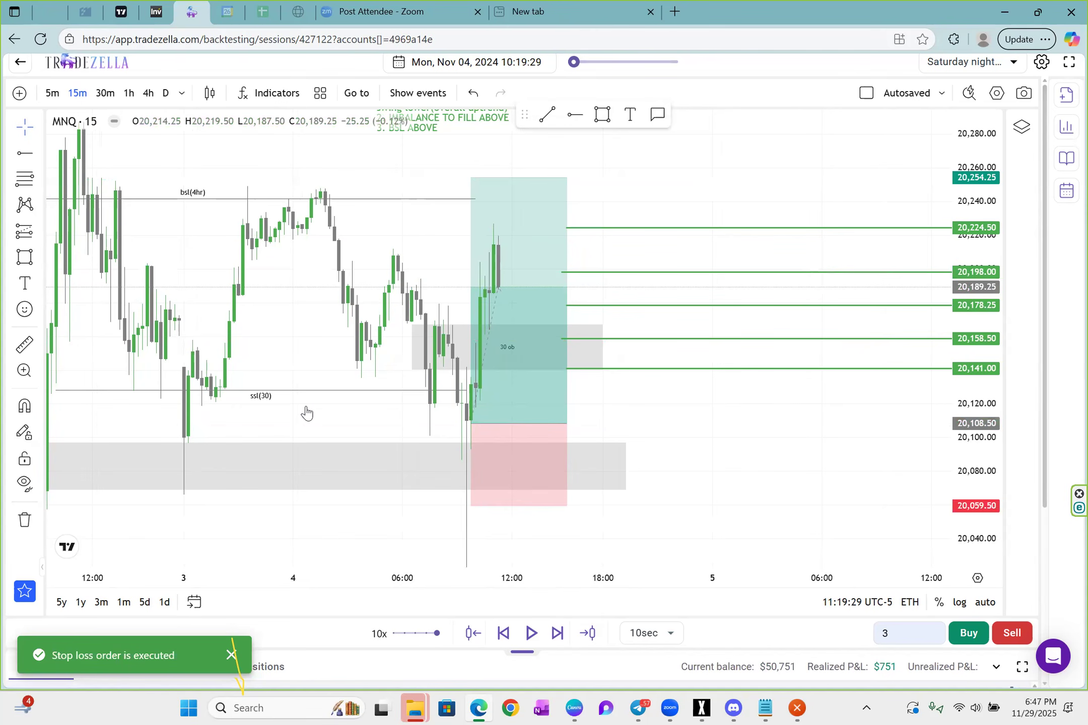
- Compress the chart's price scale and move the green bullish reasons note farther left, above the 4hr bsl line
drag(970, 189, 936, 401)
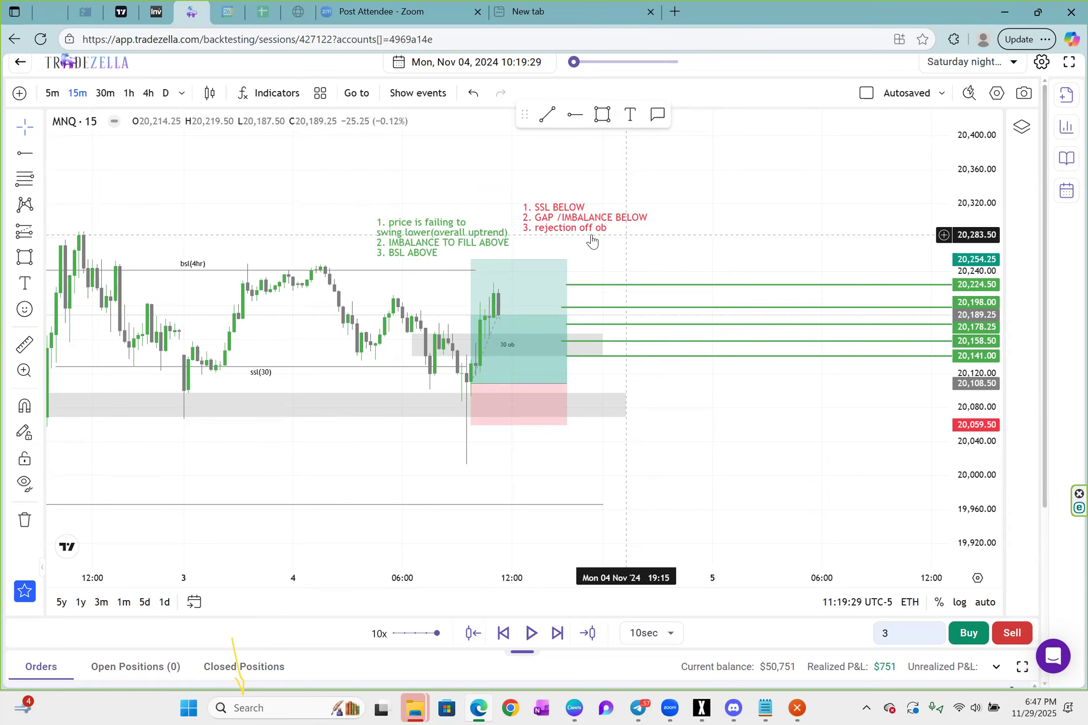
drag(389, 239, 330, 224)
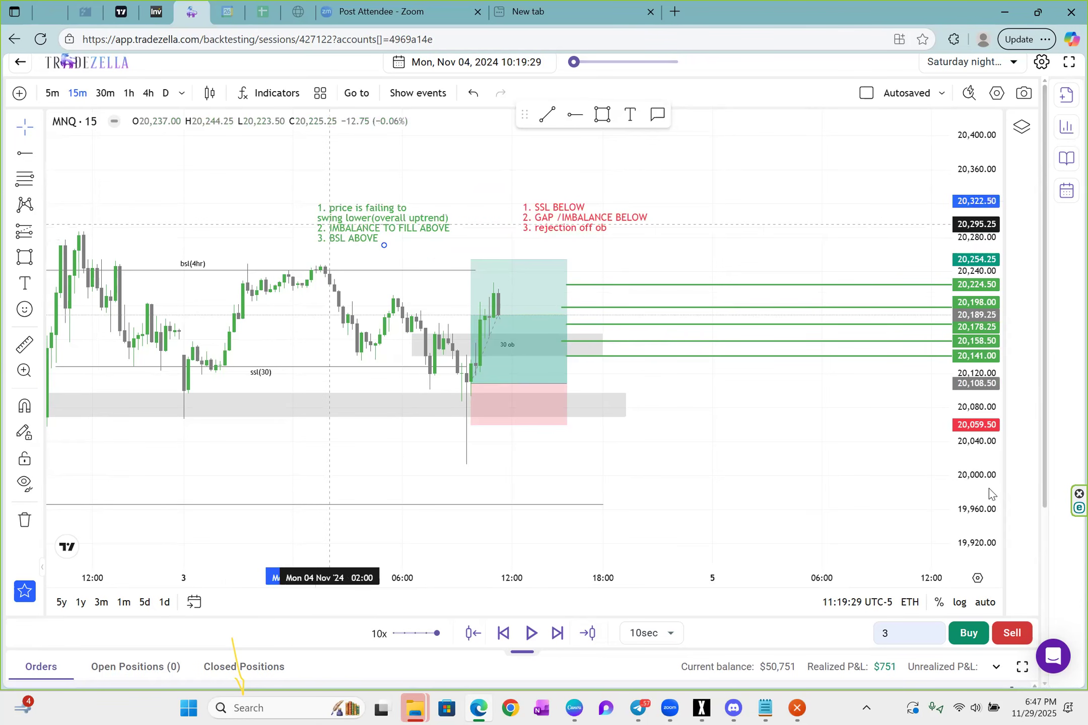
drag(944, 495, 948, 484)
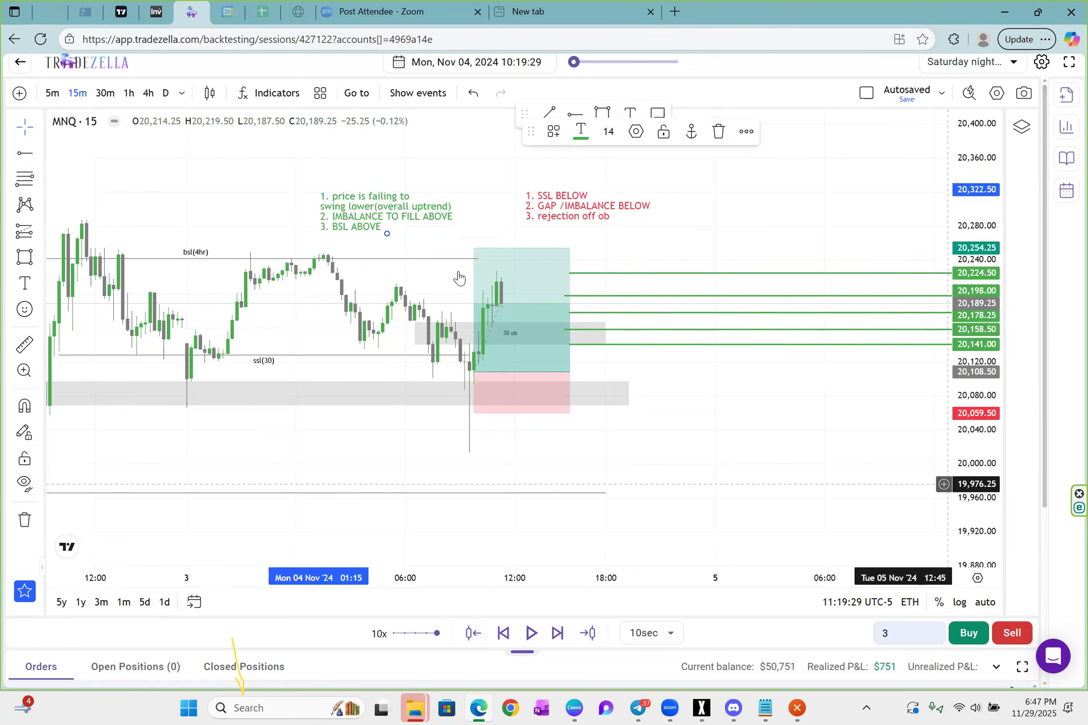
- Leave the chart replay and review the results dashboard of the Saturday night call session
drag(618, 198, 604, 266)
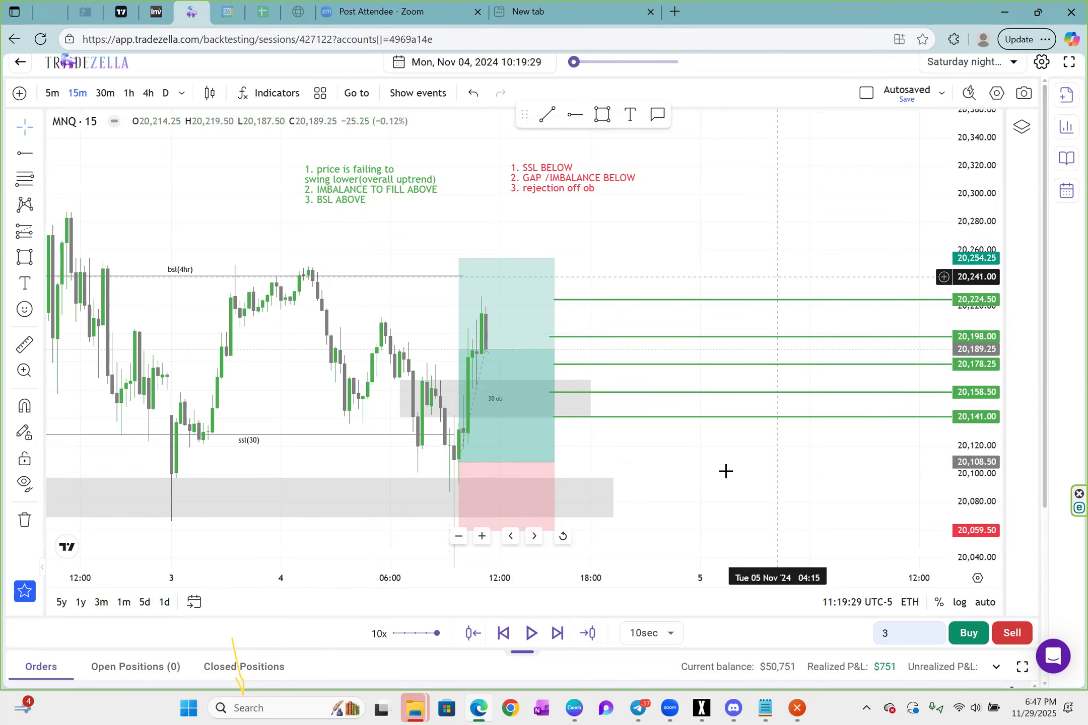
drag(581, 413, 584, 409)
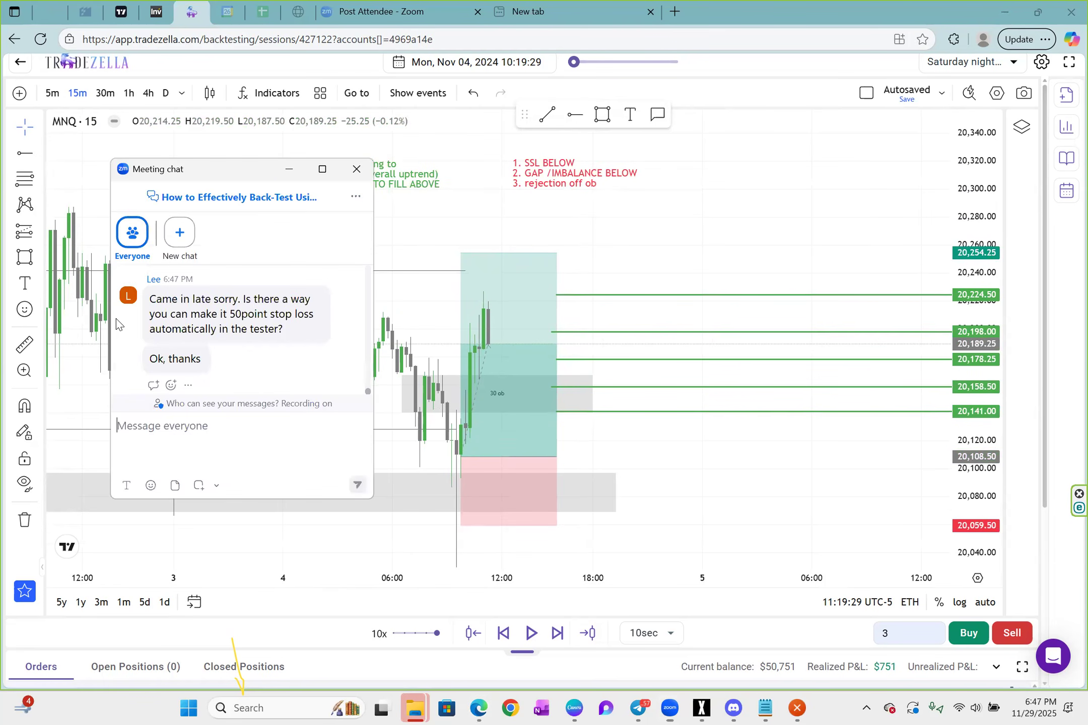
click(20, 73)
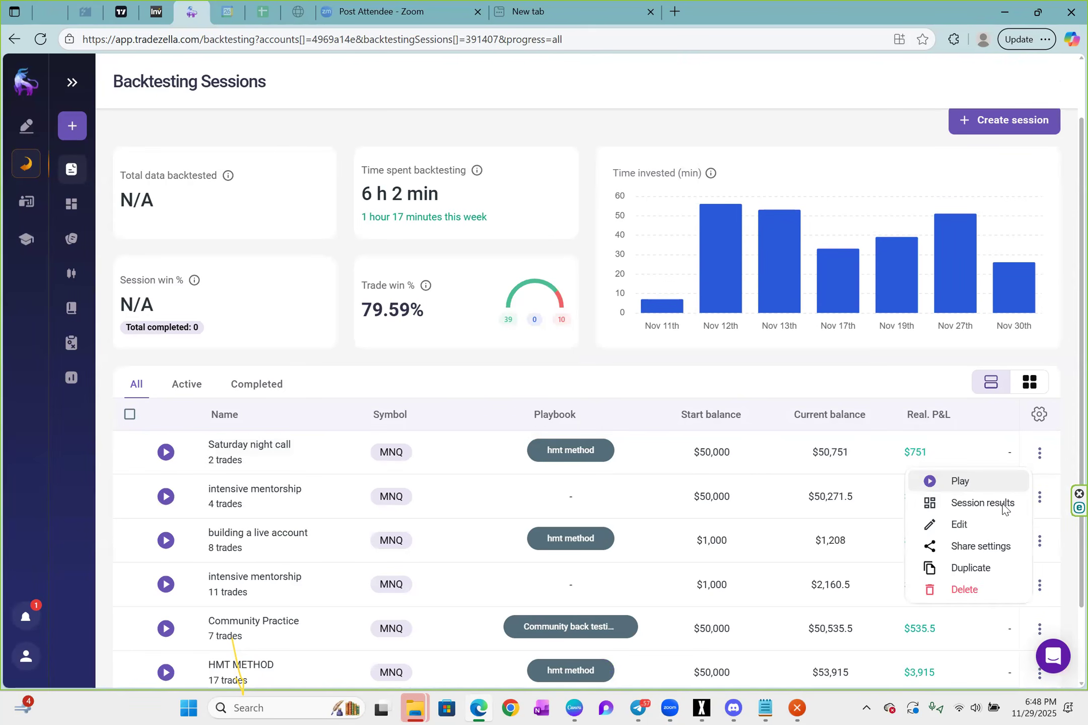
click(1002, 506)
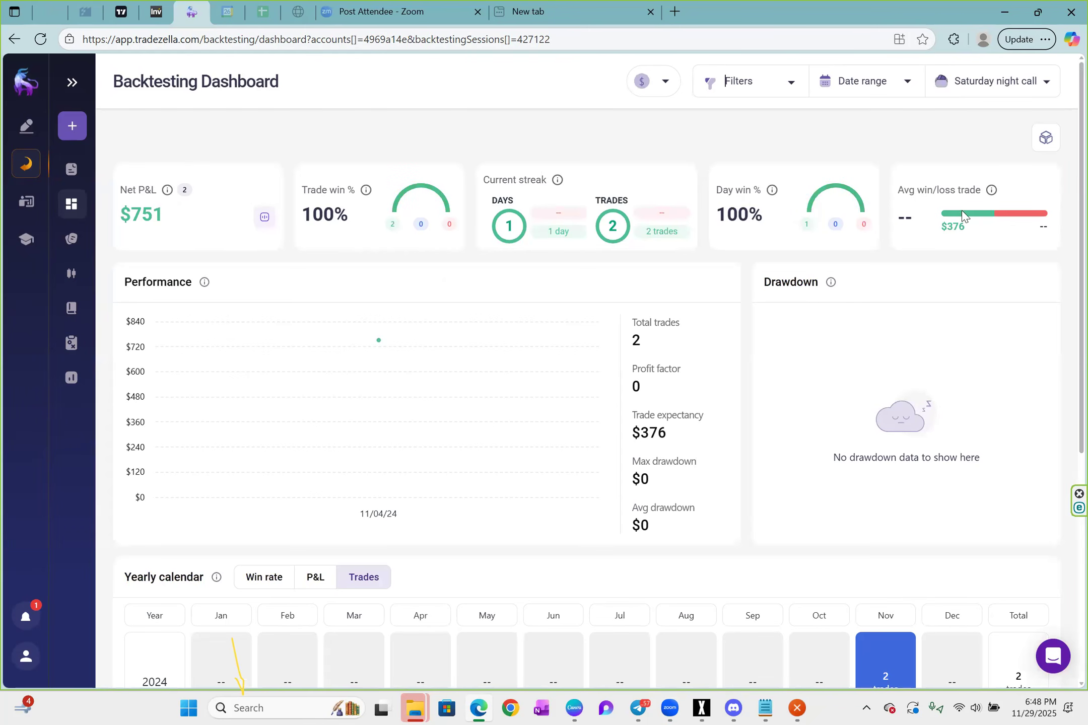
scroll(895, 344, down, 5)
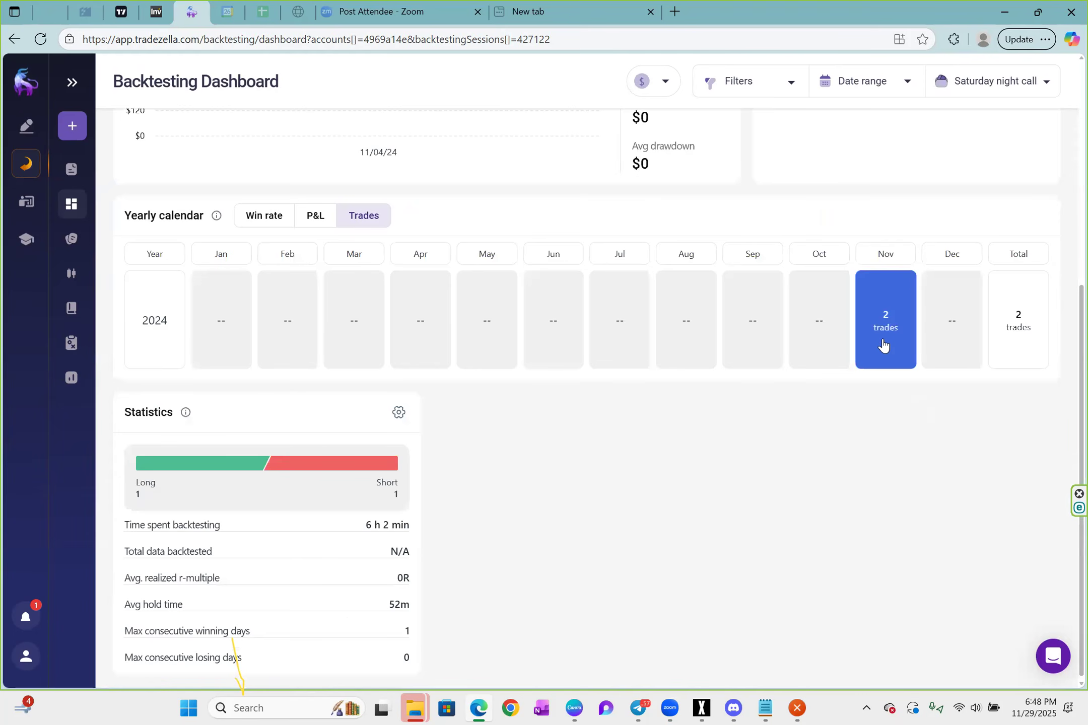
- Open the session's November 2024 trades from the yearly calendar and show the notes of the MNQ long trade
click(896, 344)
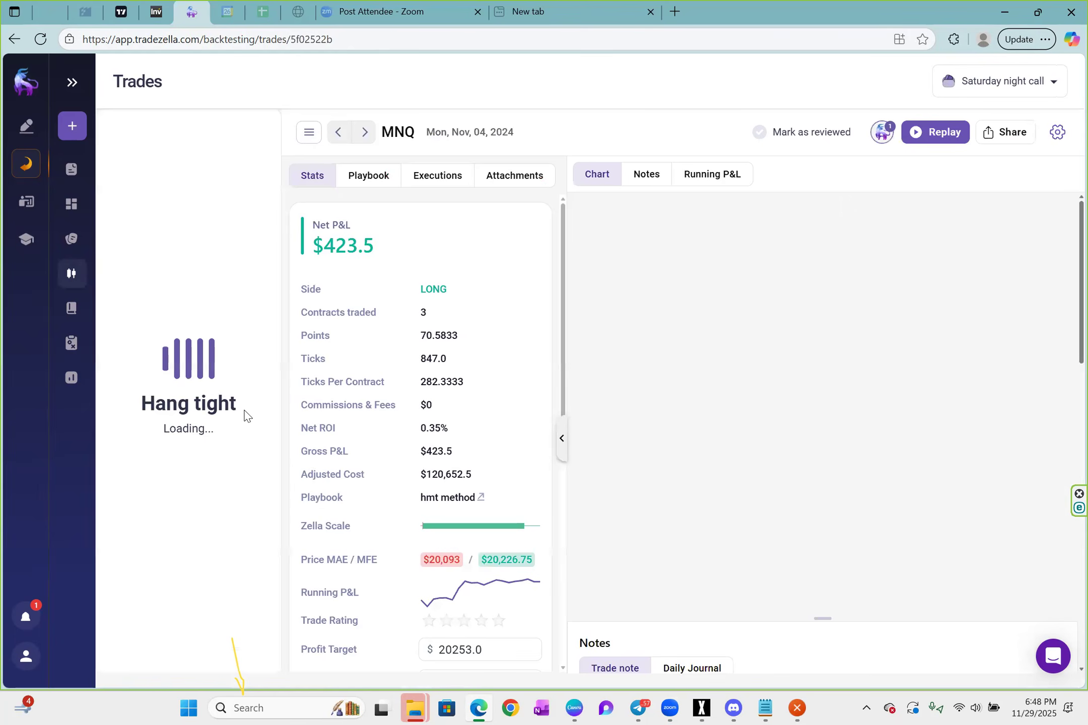
click(646, 179)
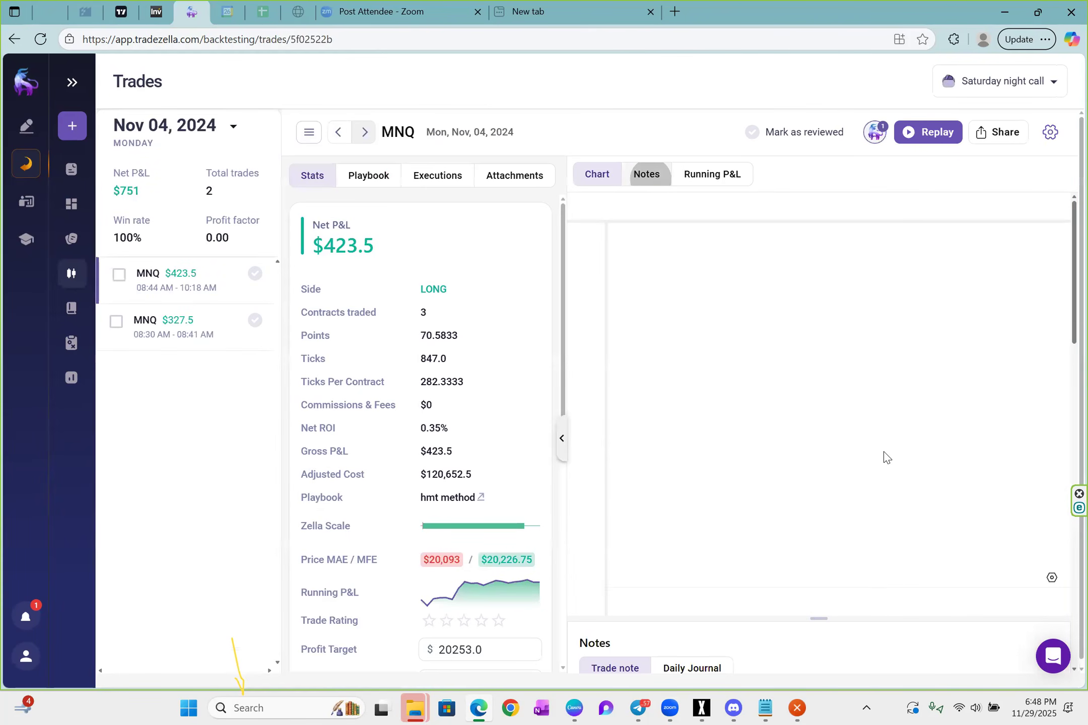
scroll(892, 454, down, 5)
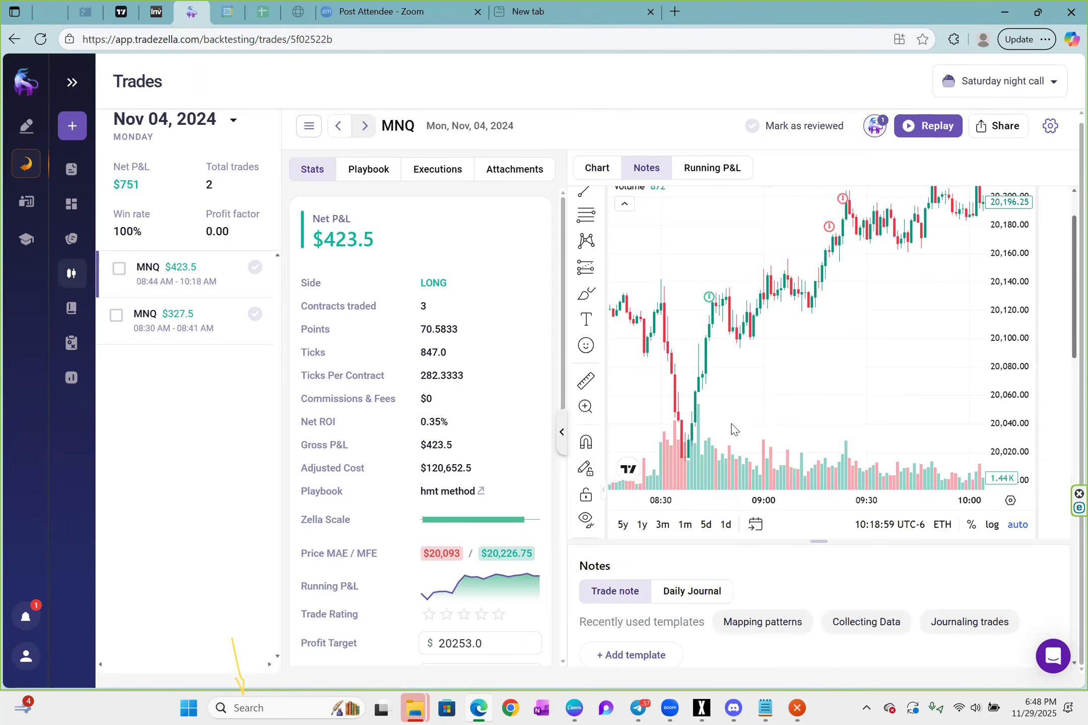
- Review the notes and Zella Insights of the MNQ short trade from Nov 04, 2024
key(alt+Left)
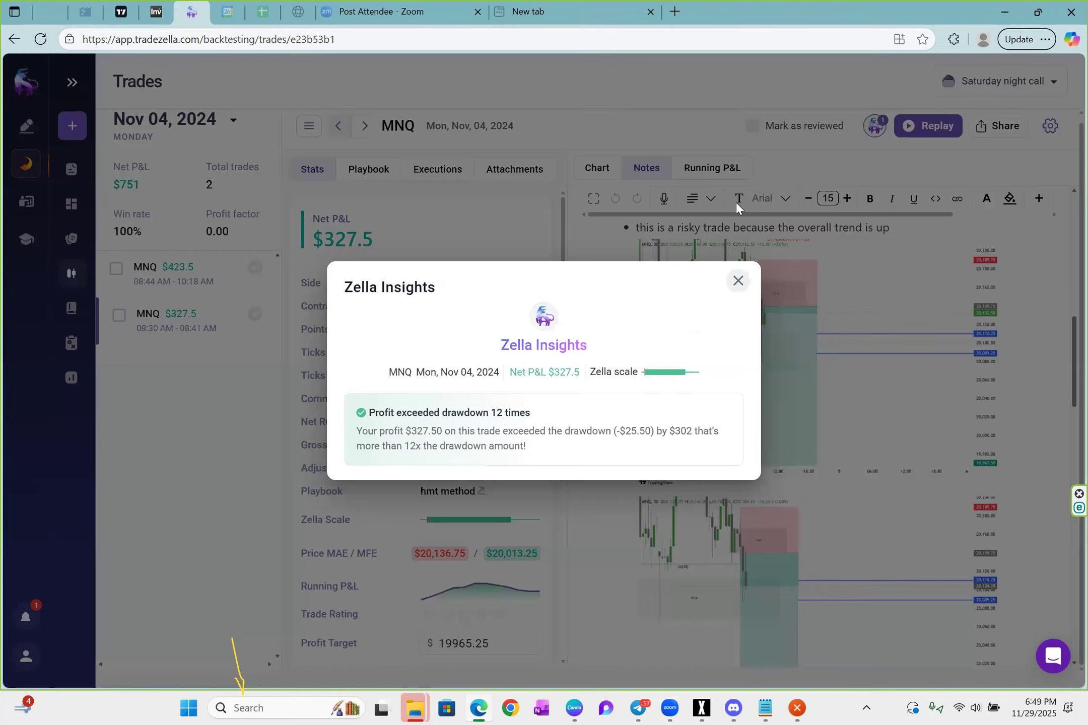
click(741, 202)
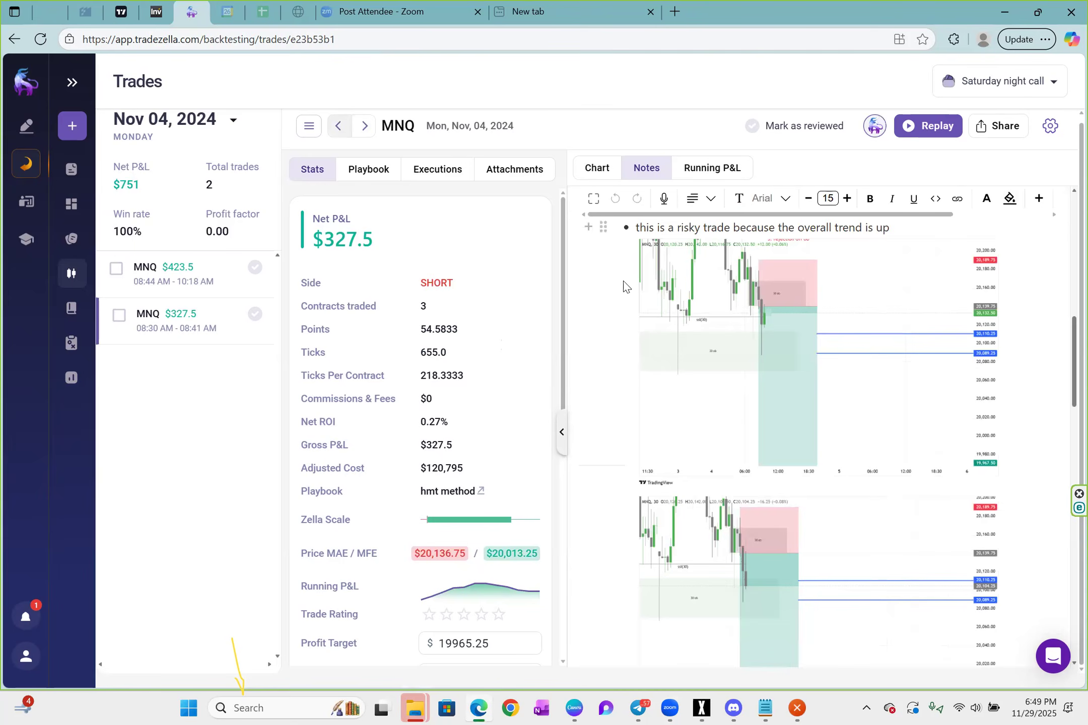
click(872, 130)
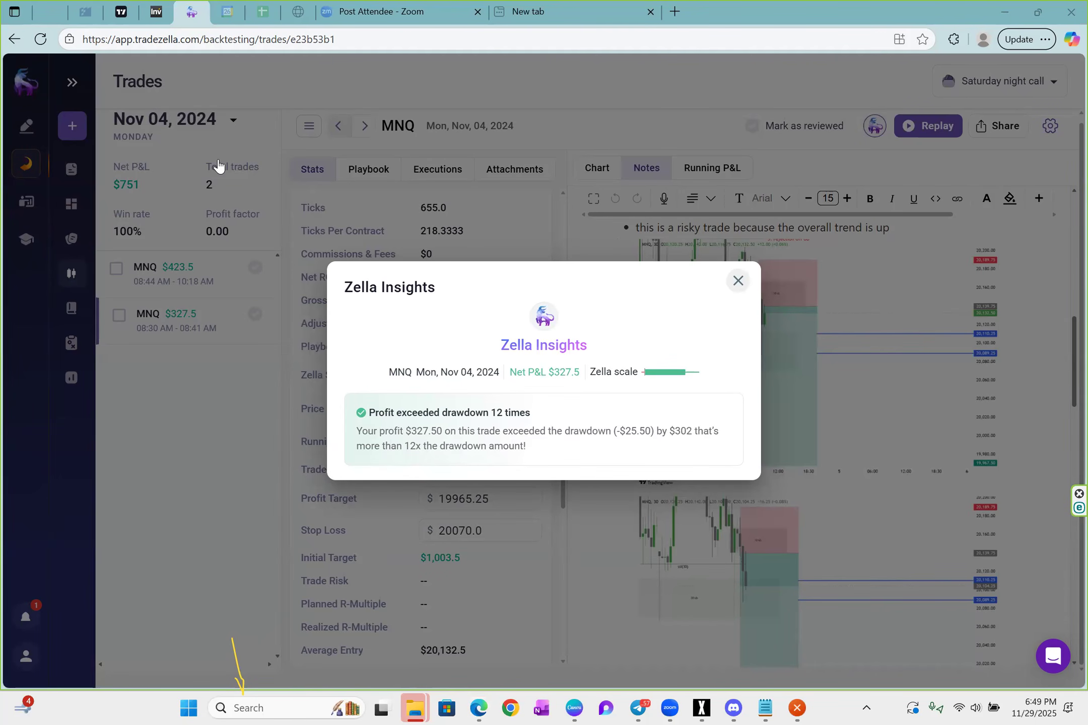
click(259, 132)
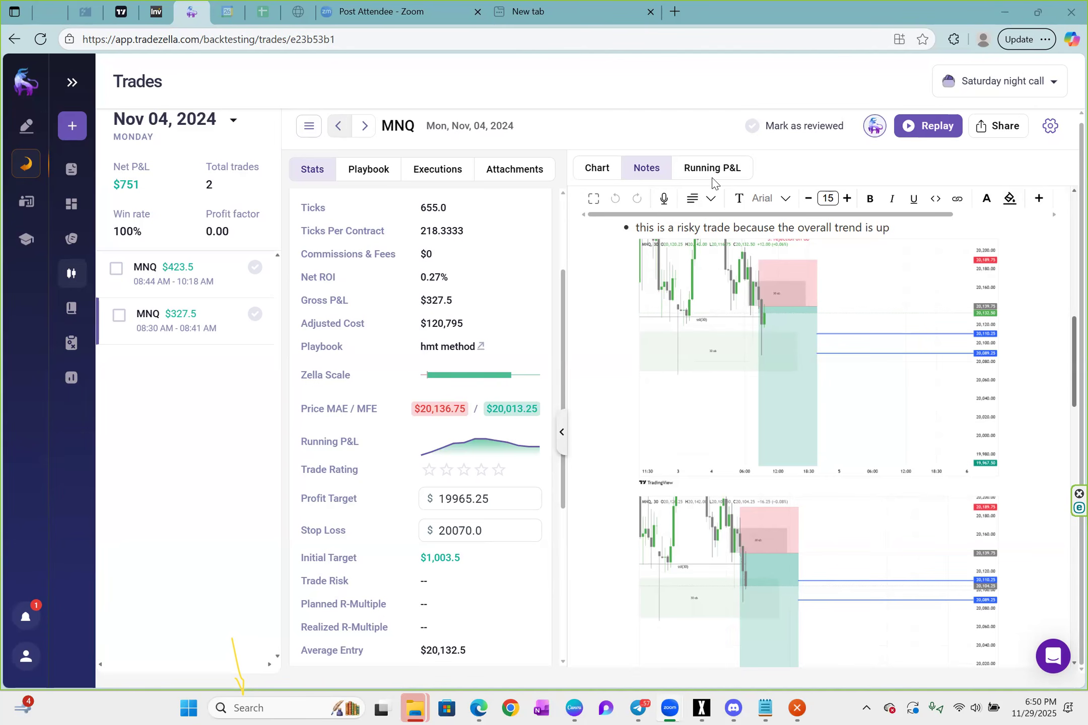
- Check the Saturday night call session's options in the backtesting list and view the tracking dashboard of the top step account
click(70, 170)
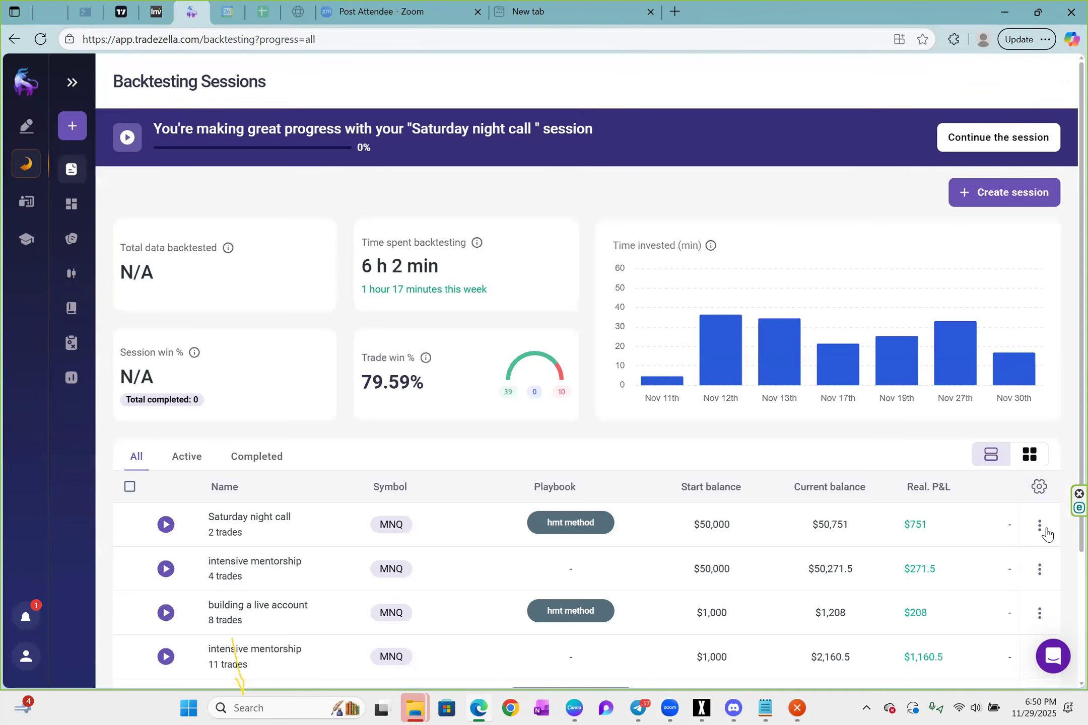
click(1040, 526)
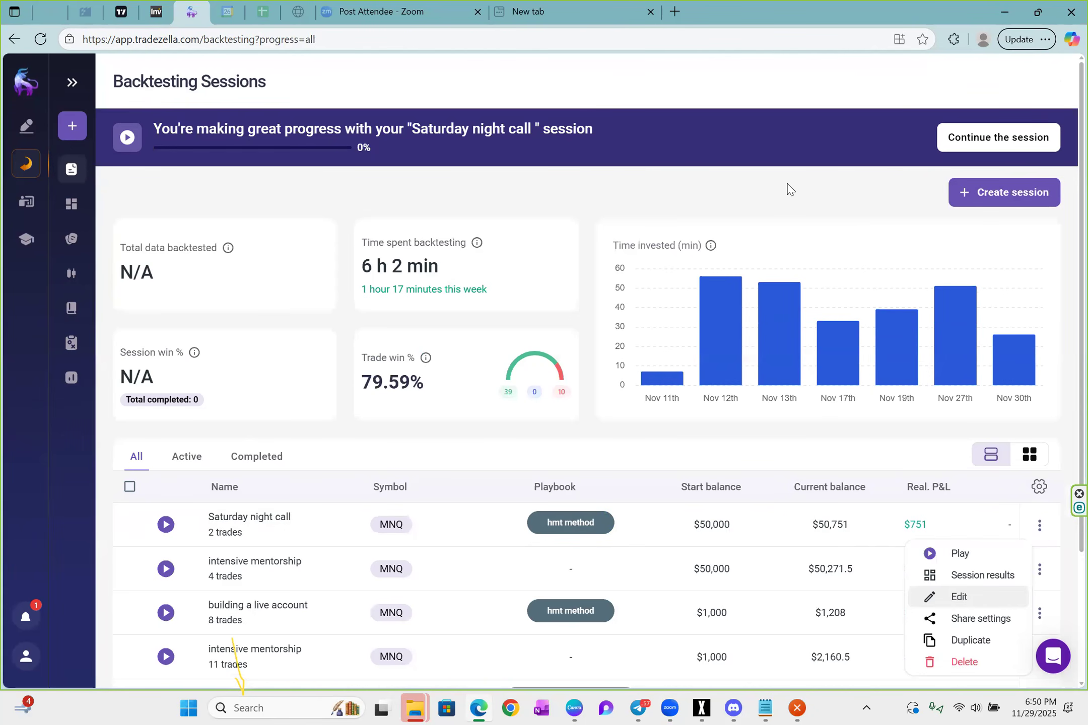
click(968, 575)
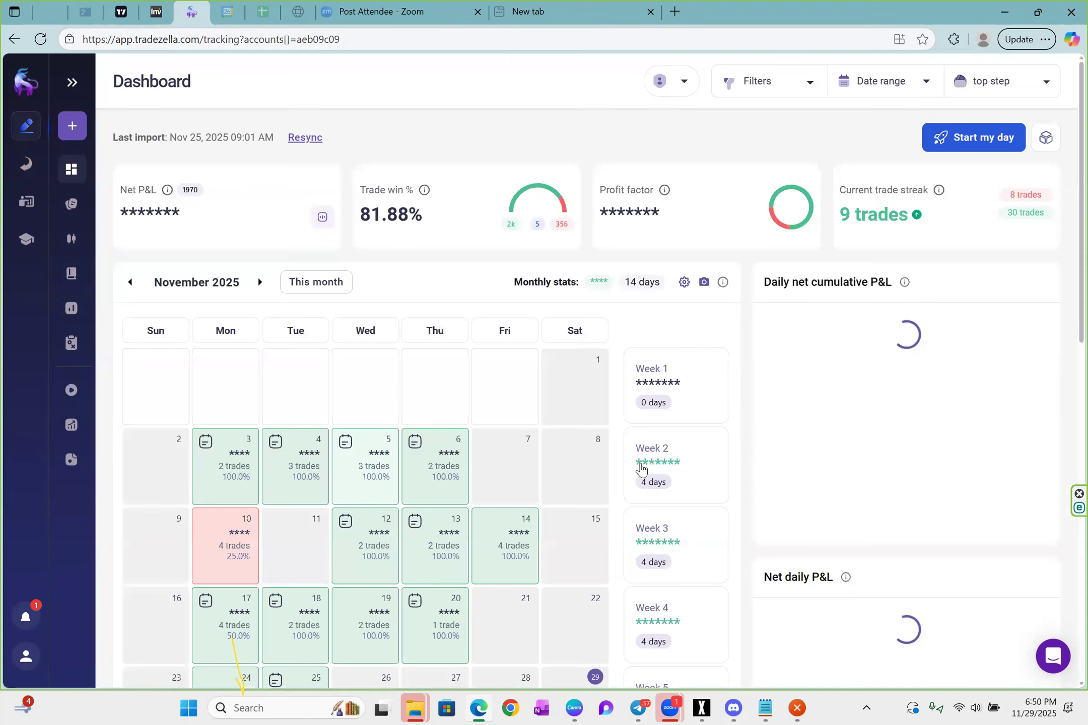
scroll(418, 376, down, 2)
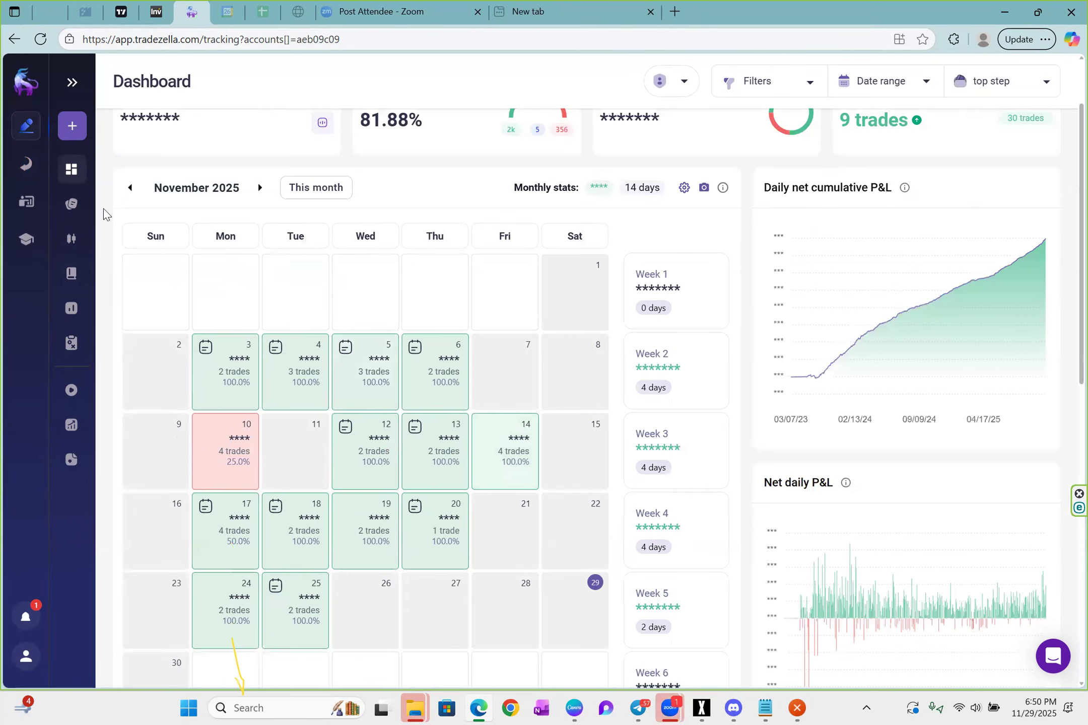
scroll(103, 208, up, 2)
- View the trade file upload page for the top step account and return to the tracking dashboard
click(72, 126)
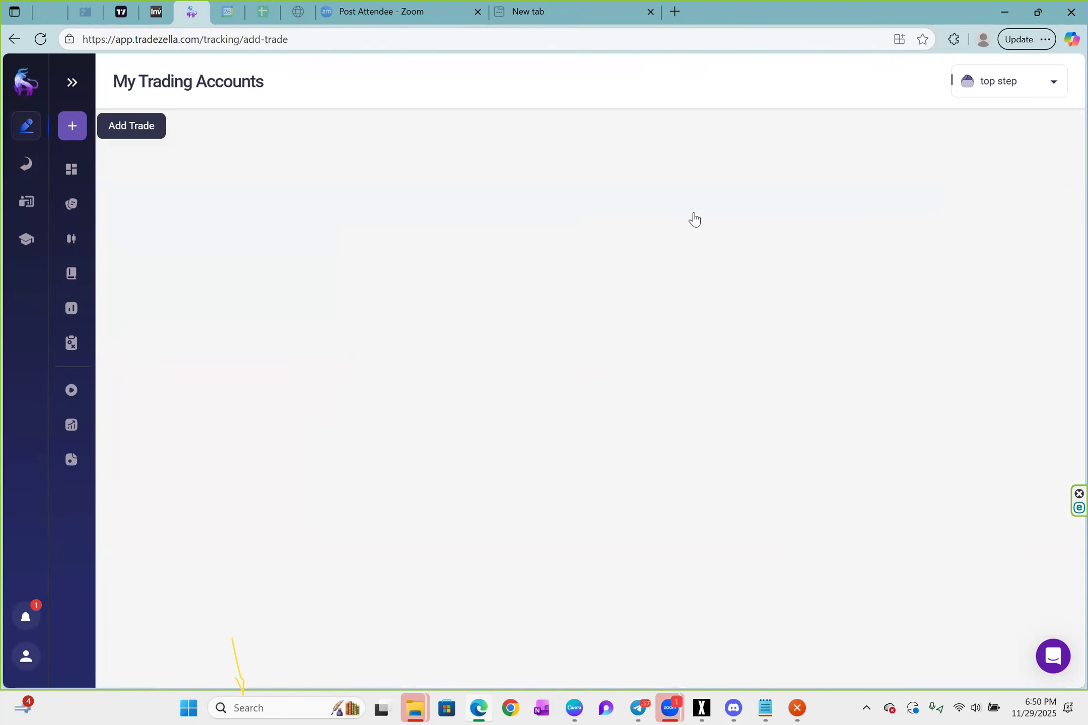
click(1032, 212)
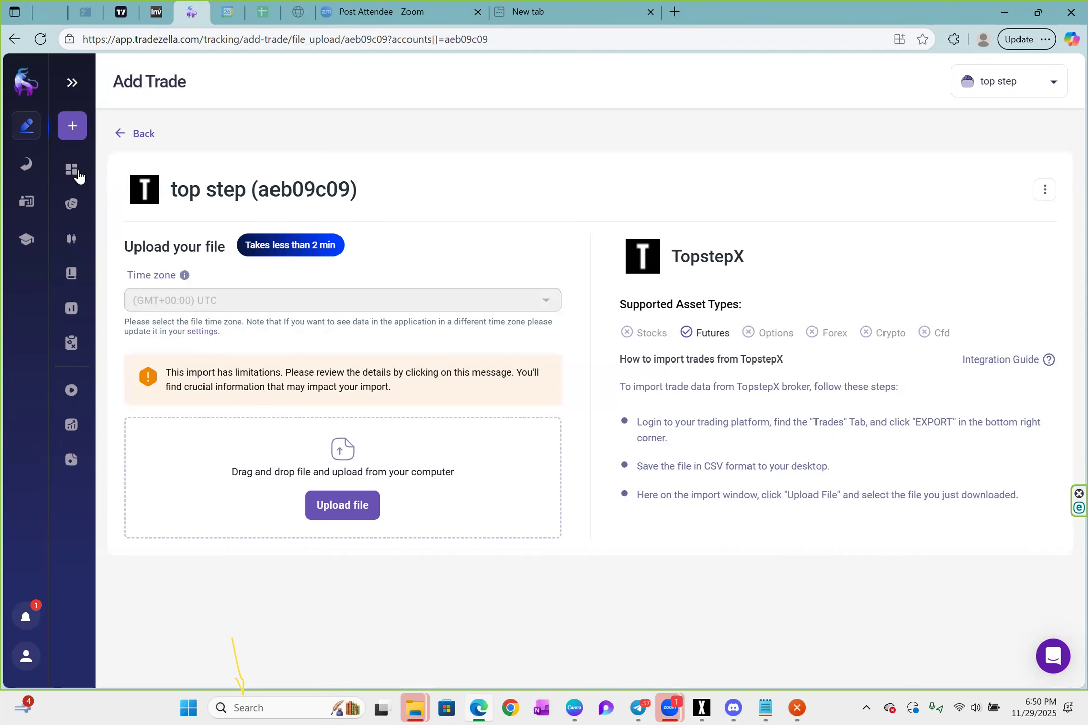
click(73, 177)
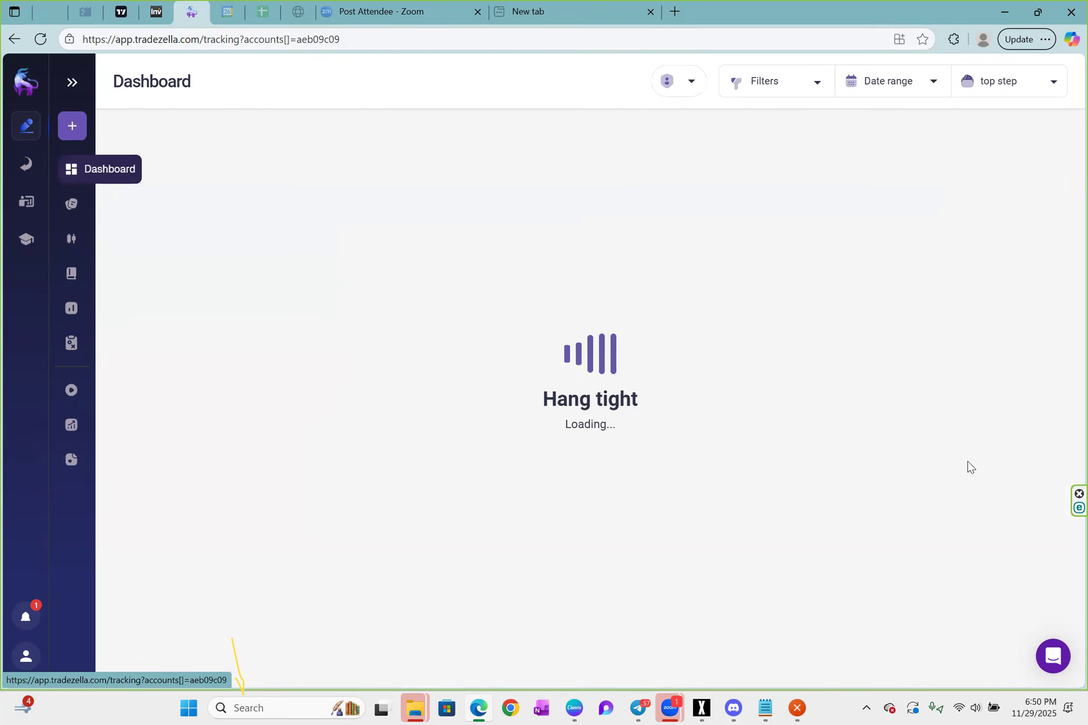
- View the Nov 03, 2025 day summary and its note from the dashboard calendar, and close it
scroll(291, 418, down, 1)
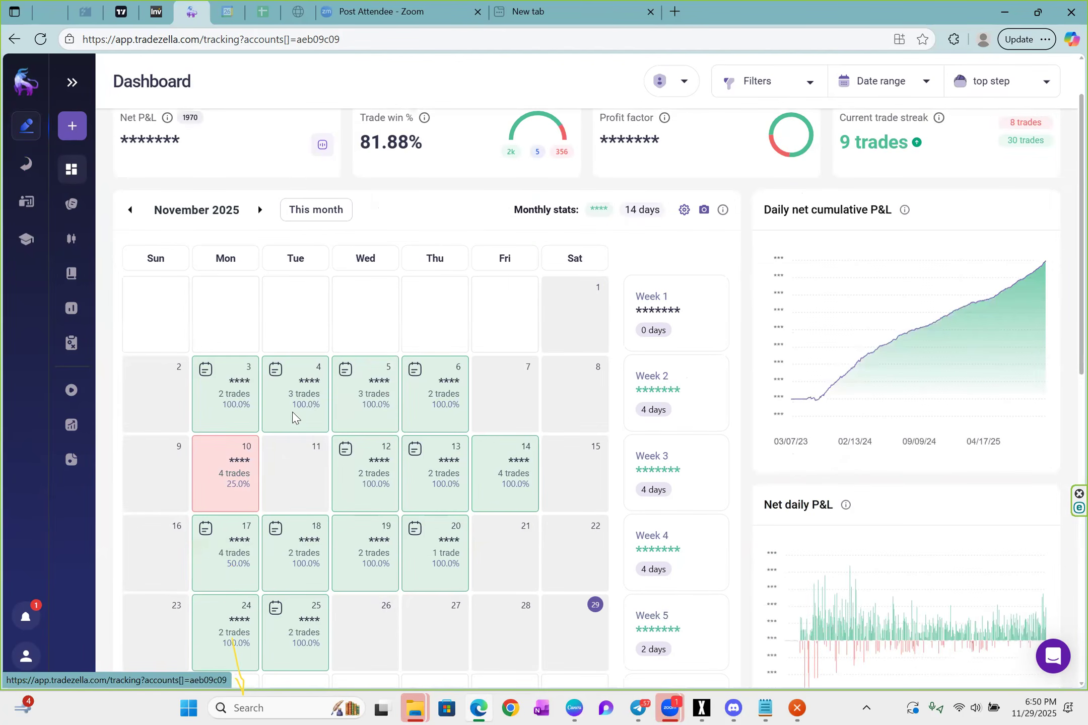
scroll(251, 300, down, 1)
click(235, 326)
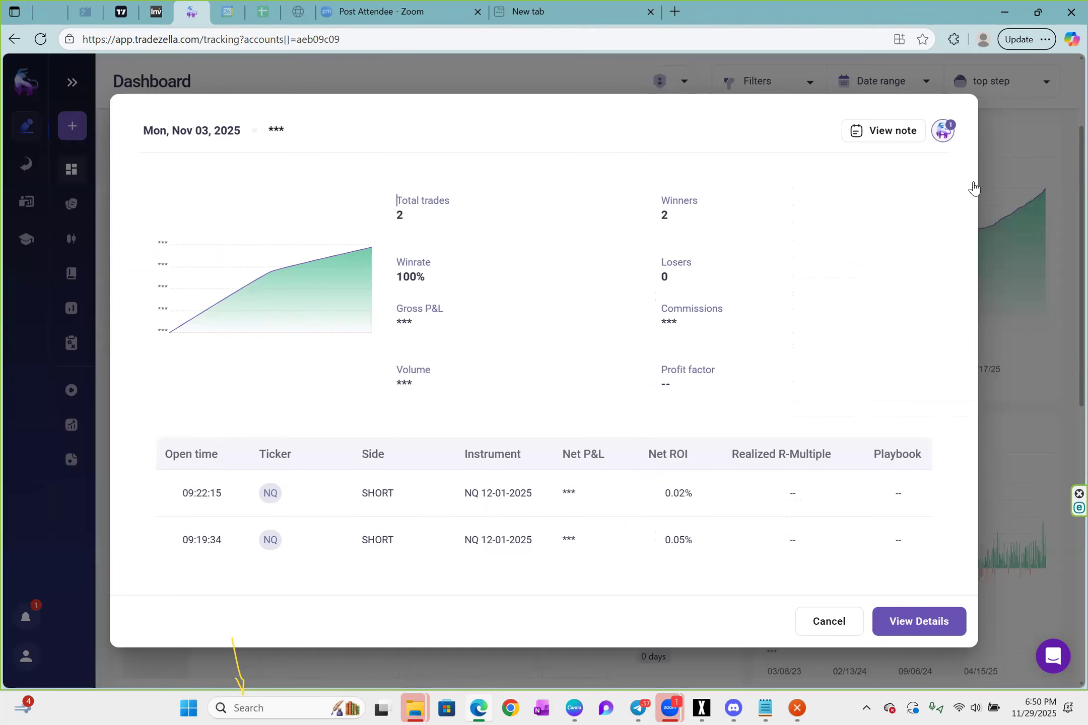
click(883, 137)
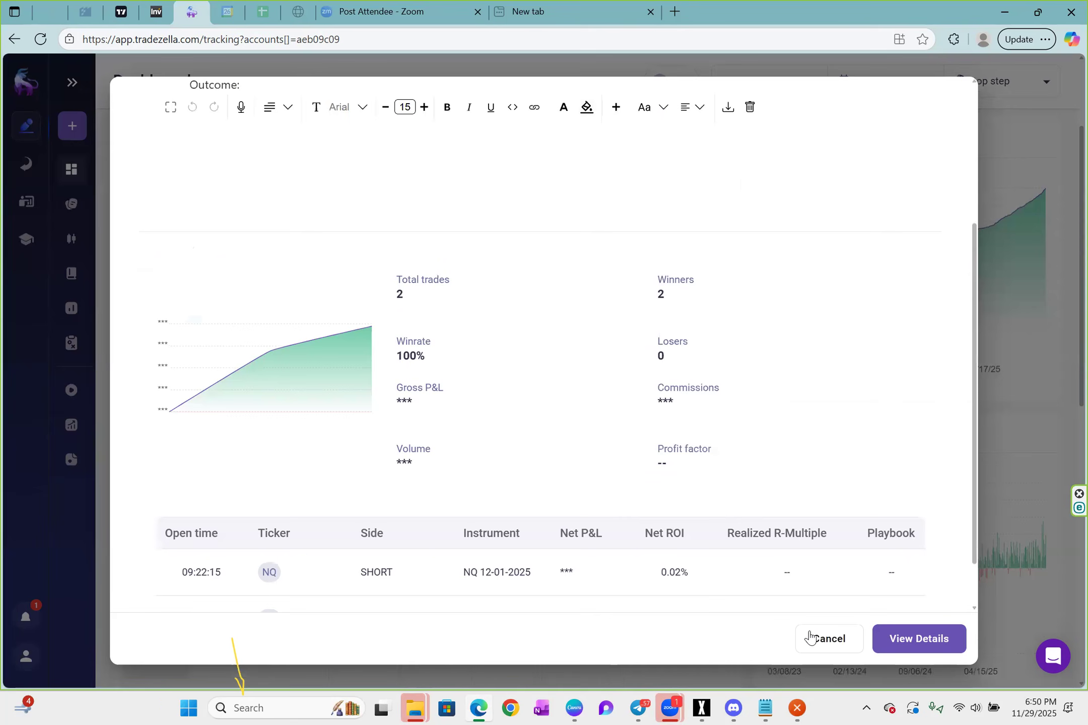
scroll(393, 385, up, 3)
key(Escape)
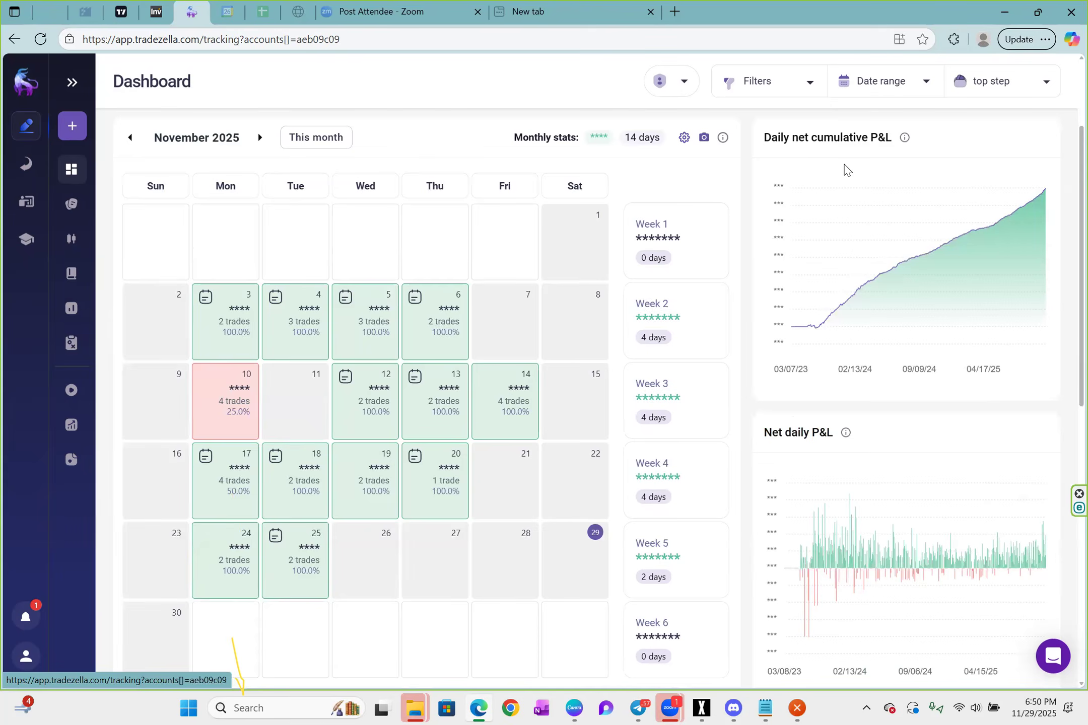
- Review the Nov 04, 2025 journal note with its confluences, chart image, day statistics and trade list, and close it
click(293, 329)
click(864, 111)
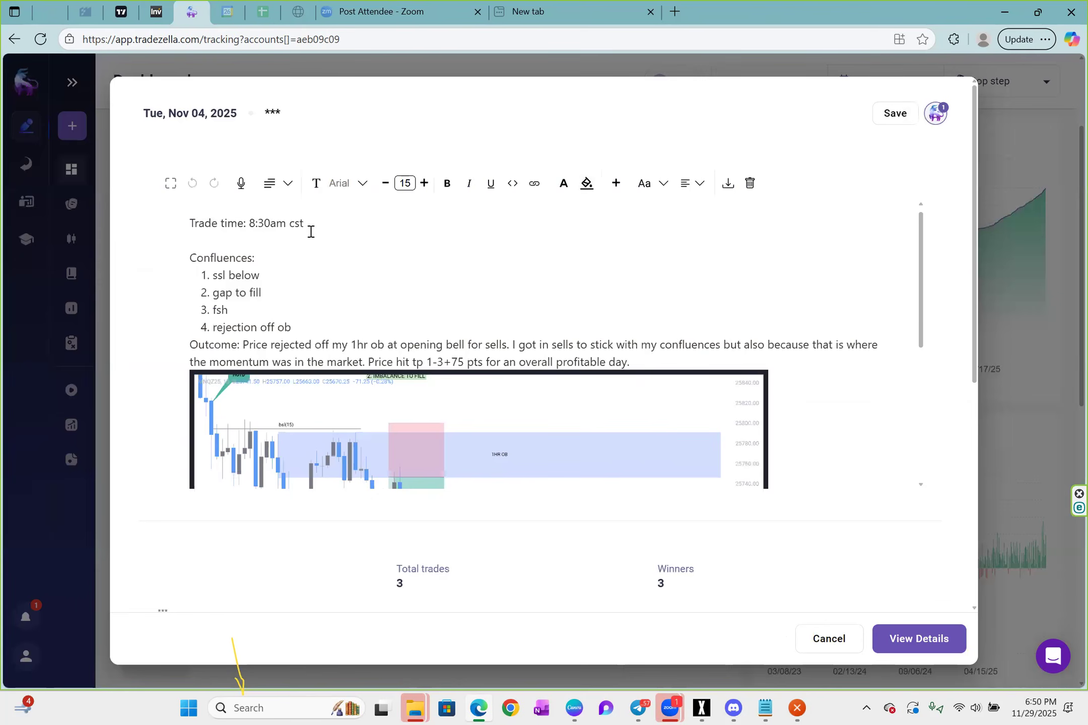
scroll(811, 403, down, 3)
scroll(756, 398, down, 3)
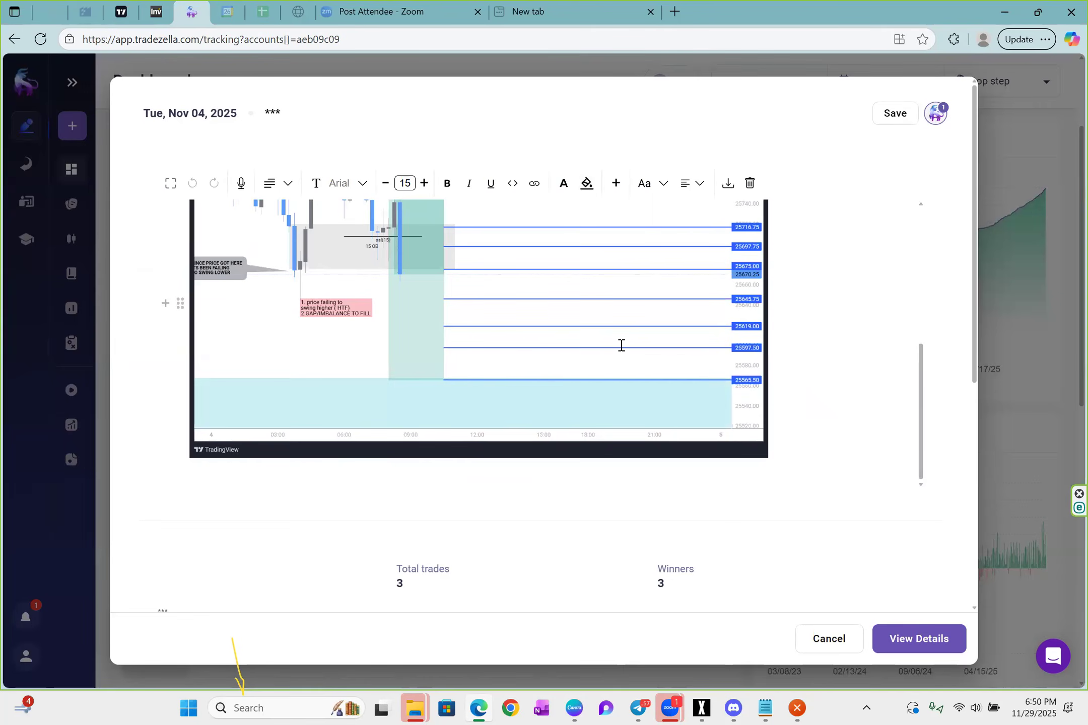
scroll(695, 347, up, 5)
scroll(712, 352, down, 1)
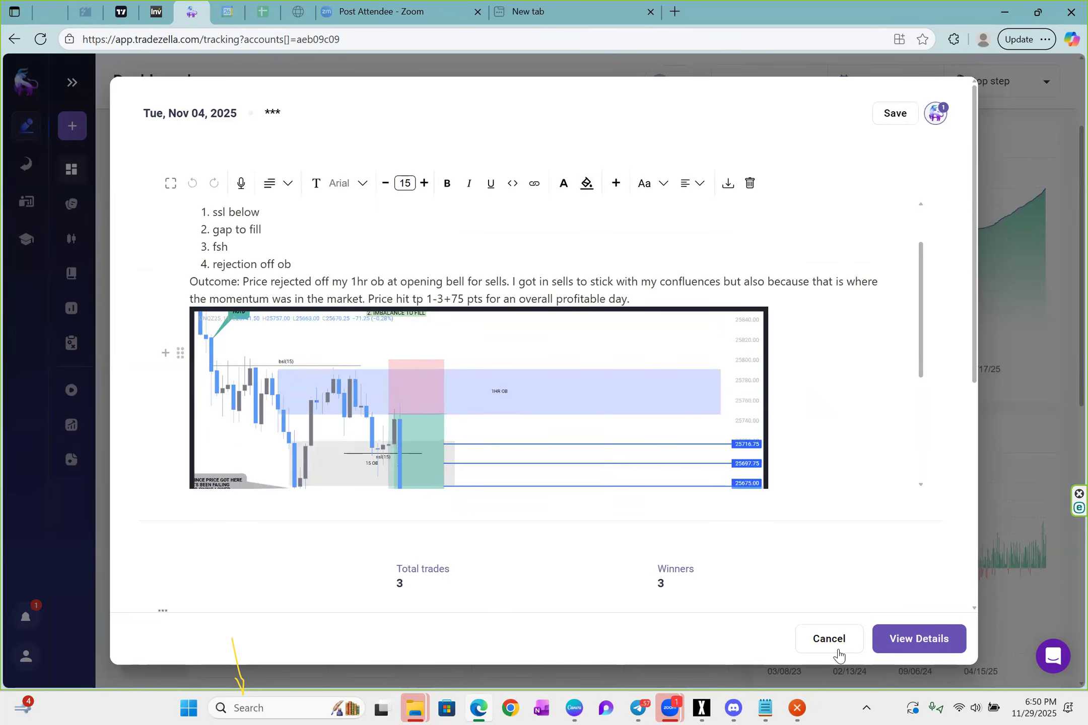
scroll(720, 418, down, 4)
scroll(418, 368, down, 6)
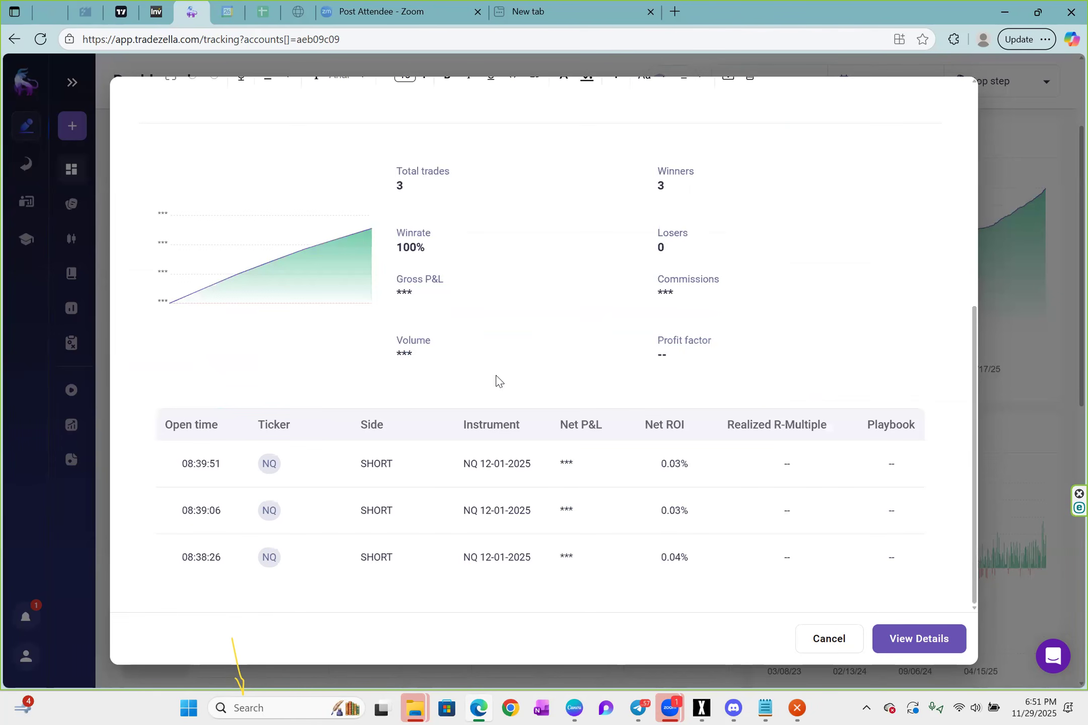
scroll(388, 330, up, 2)
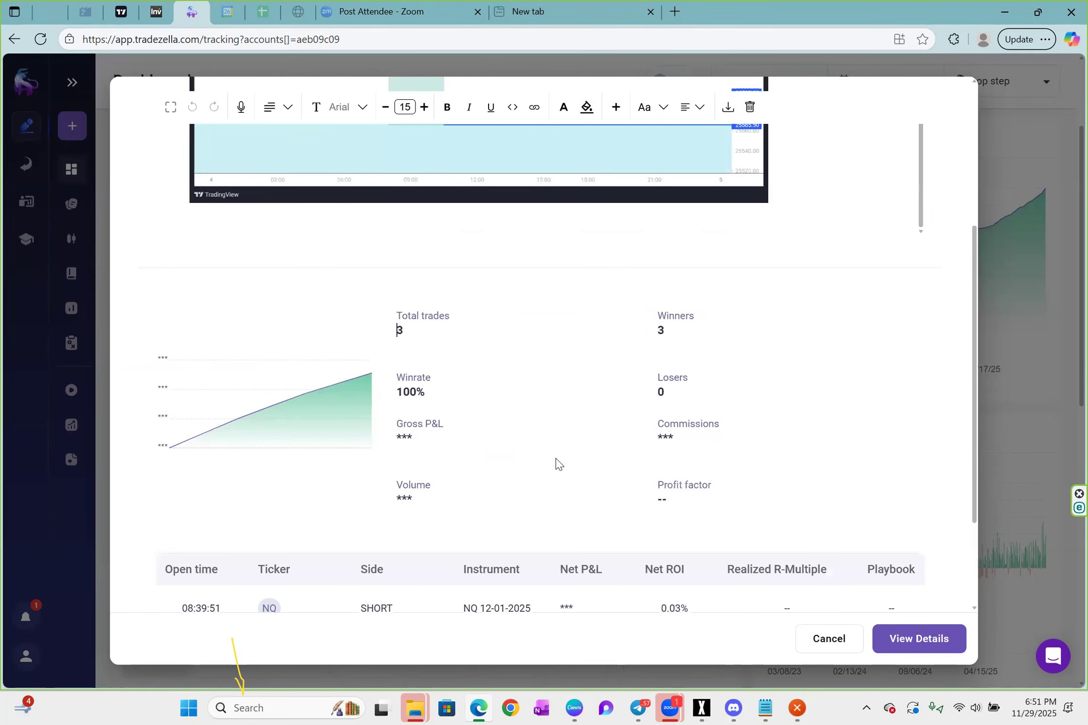
scroll(838, 640, down, 3)
click(838, 640)
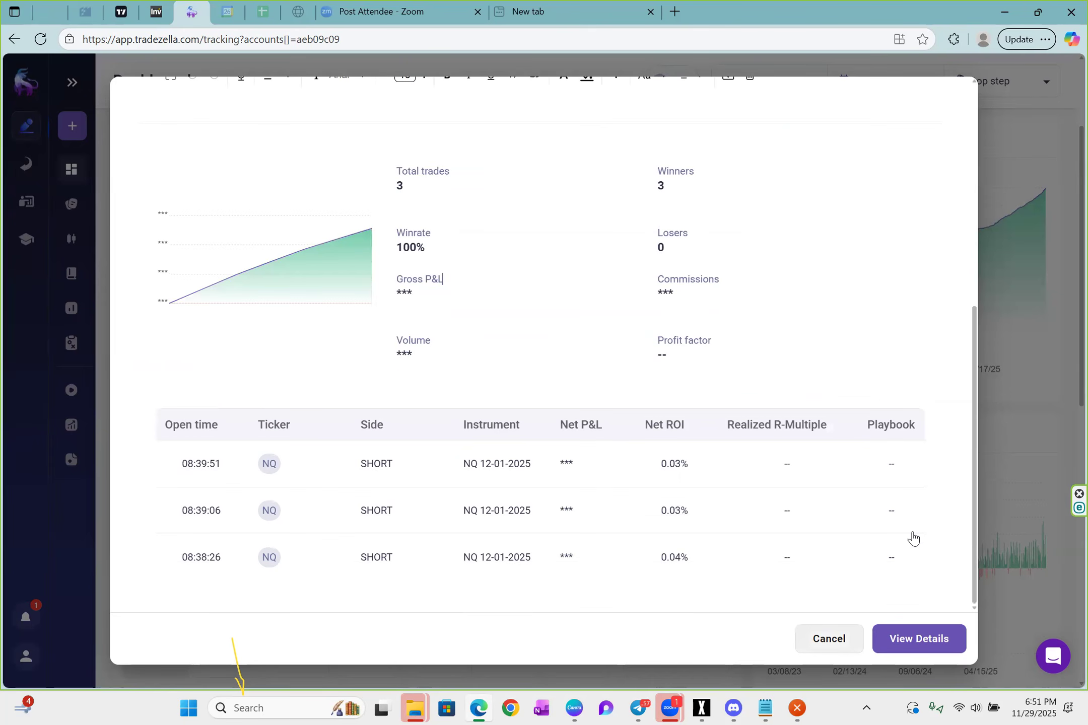
- Examine the dashboard's Zella score, trade time performance, trade duration performance and progress tracker widgets
scroll(854, 489, down, 1)
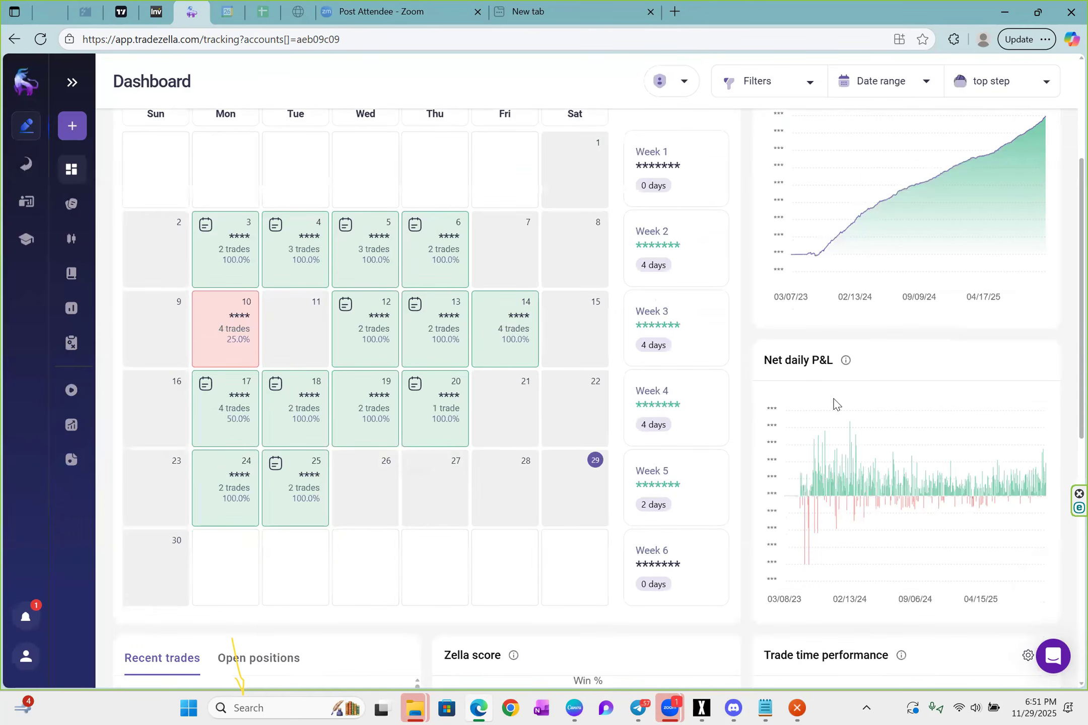
scroll(433, 337, down, 5)
scroll(469, 307, down, 1)
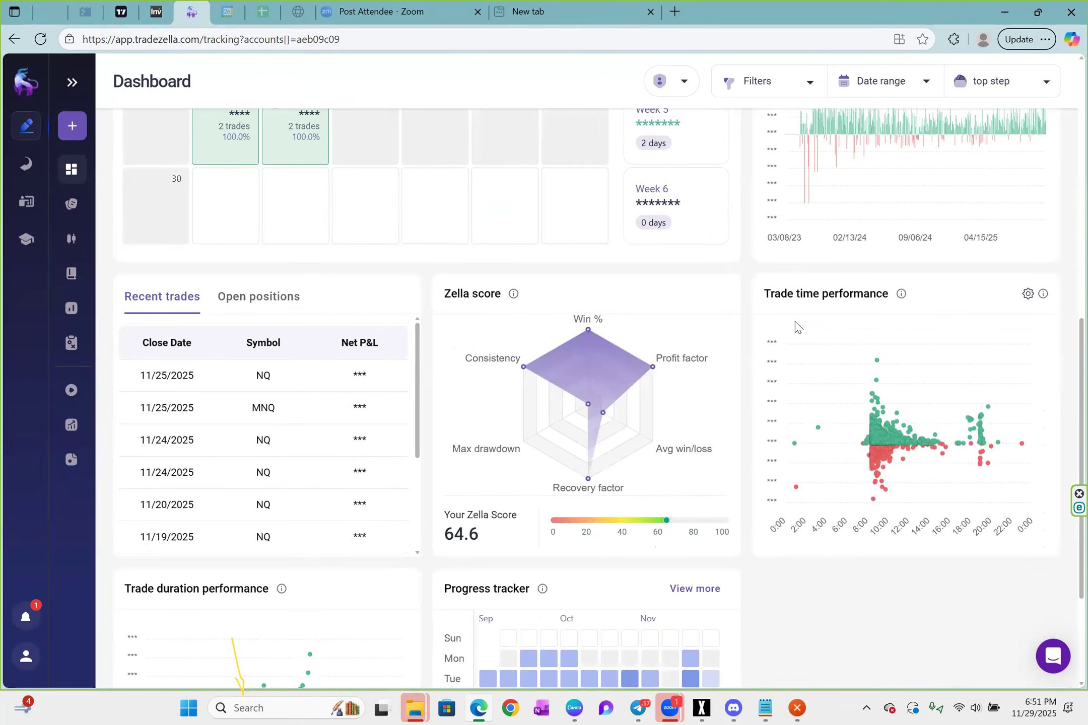
scroll(751, 522, down, 3)
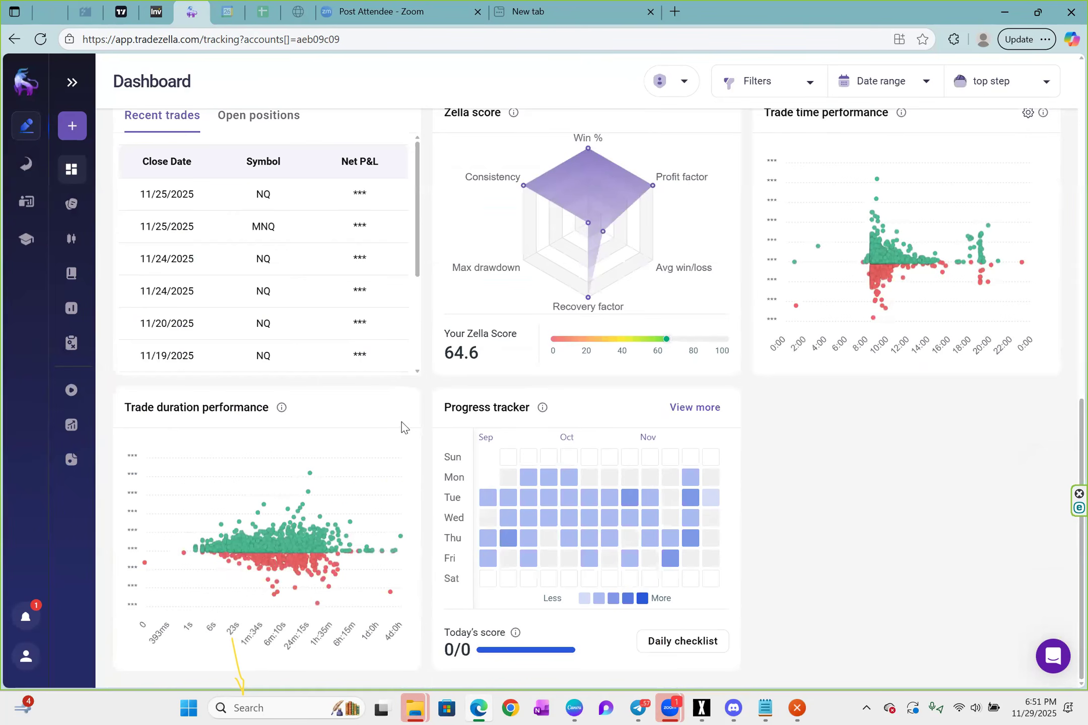
scroll(707, 479, up, 2)
scroll(767, 510, down, 2)
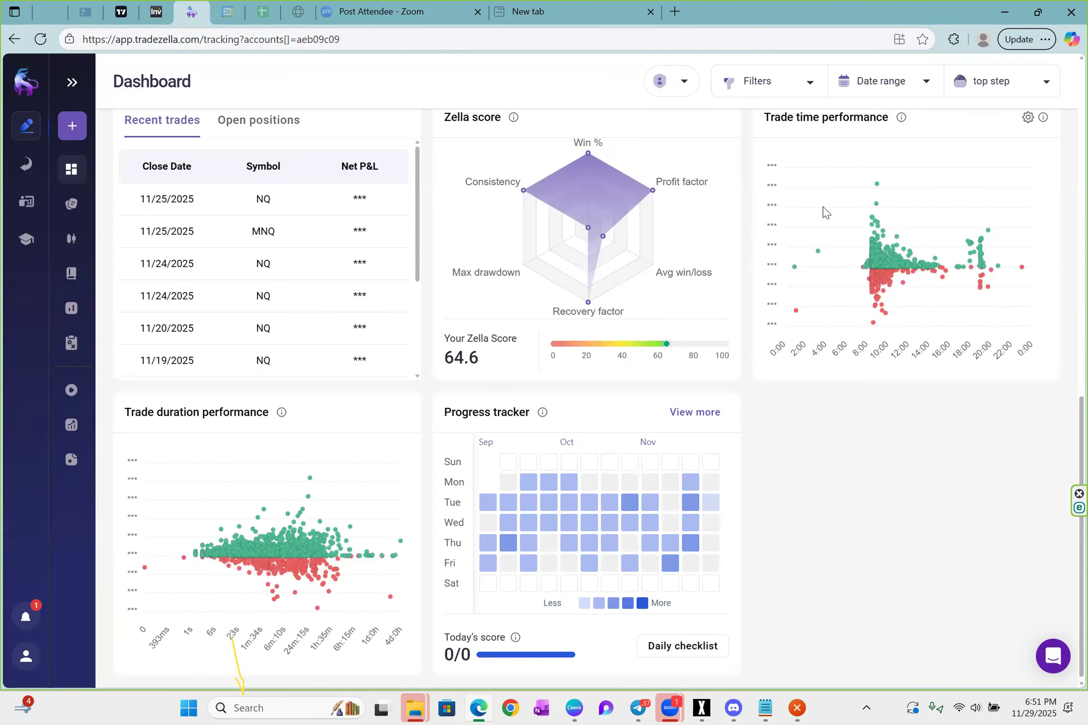
scroll(600, 286, up, 12)
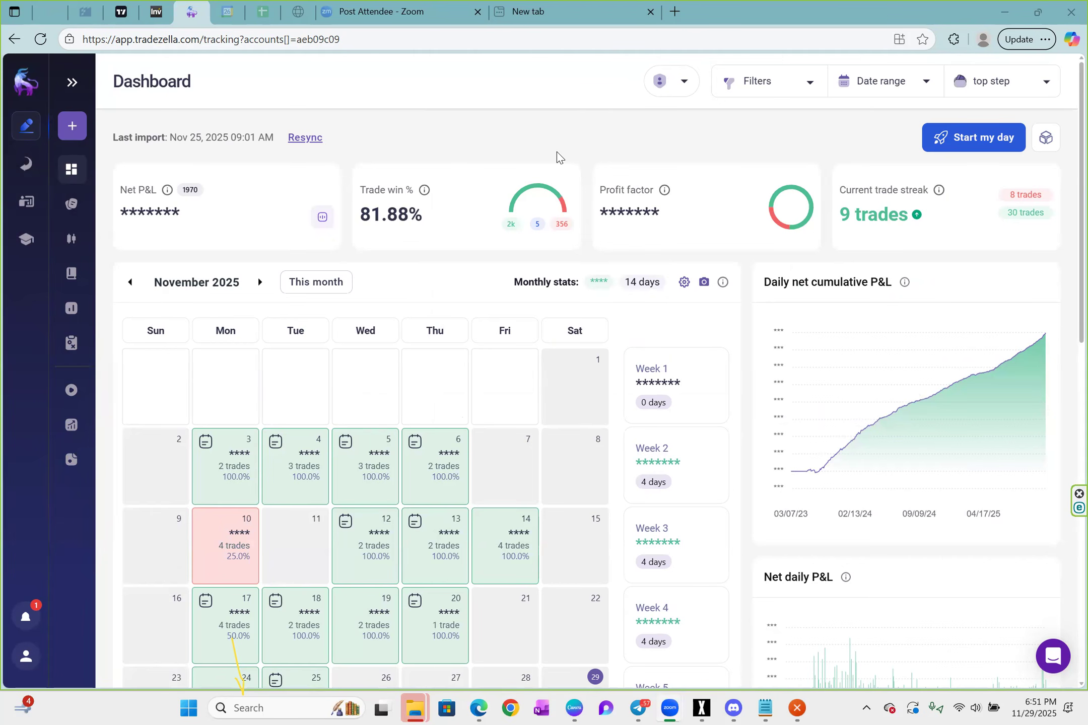
- View the top step account's Day View summaries and the Notebook's Daily Journal entries, and return to the tracking dashboard
click(85, 199)
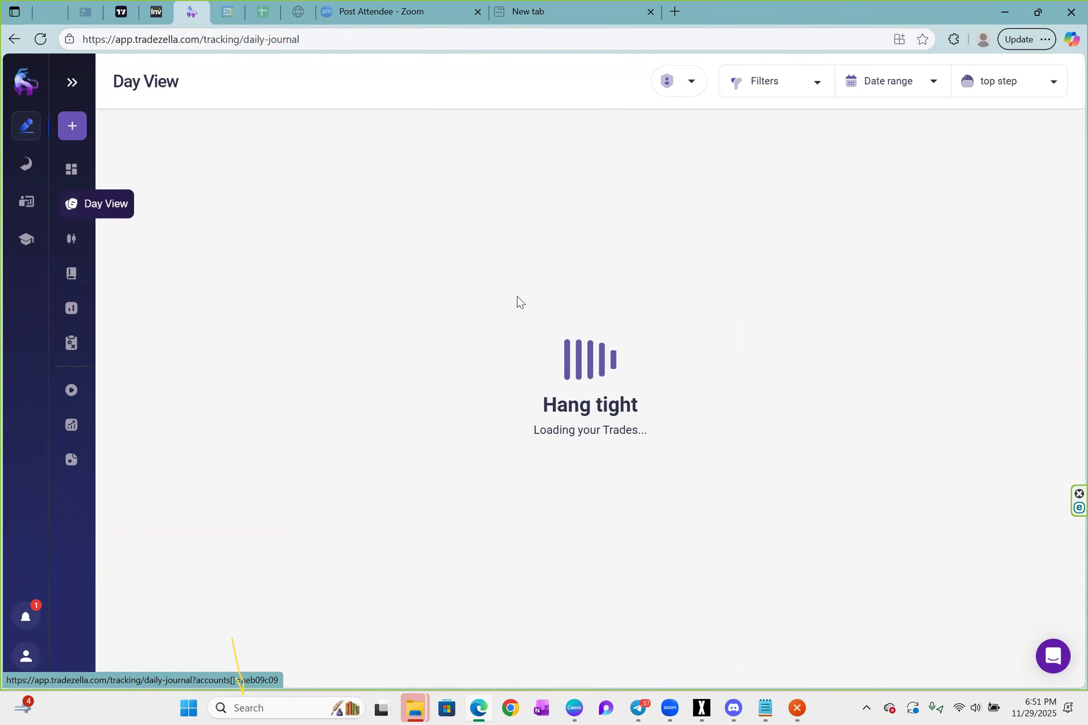
scroll(606, 375, down, 13)
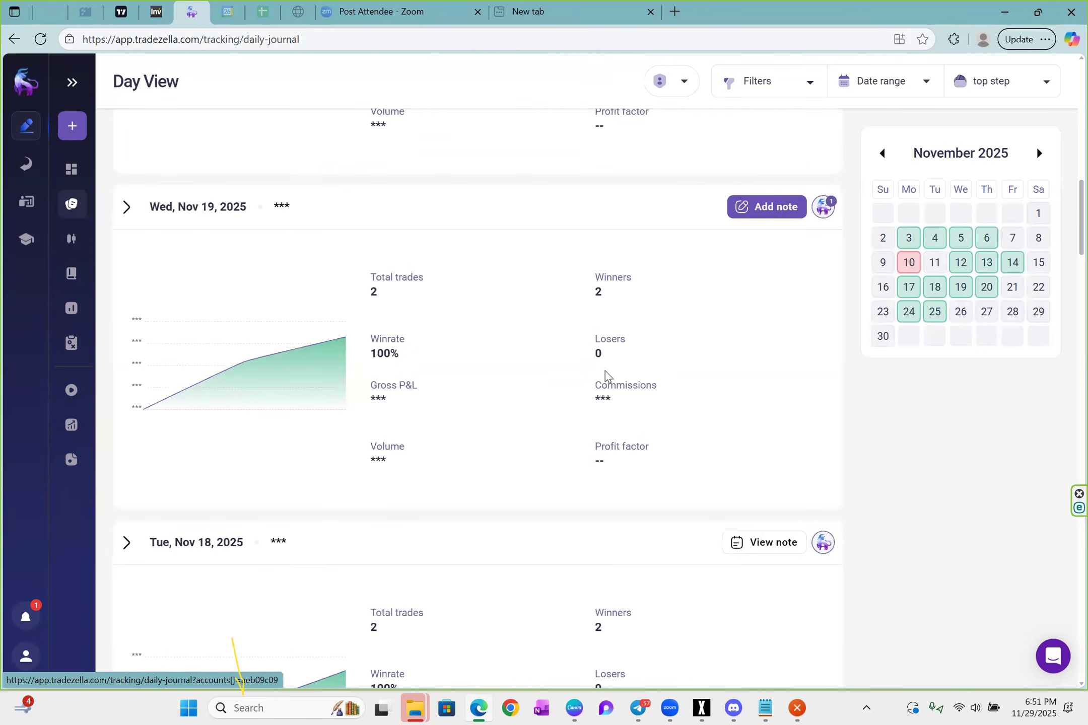
click(73, 237)
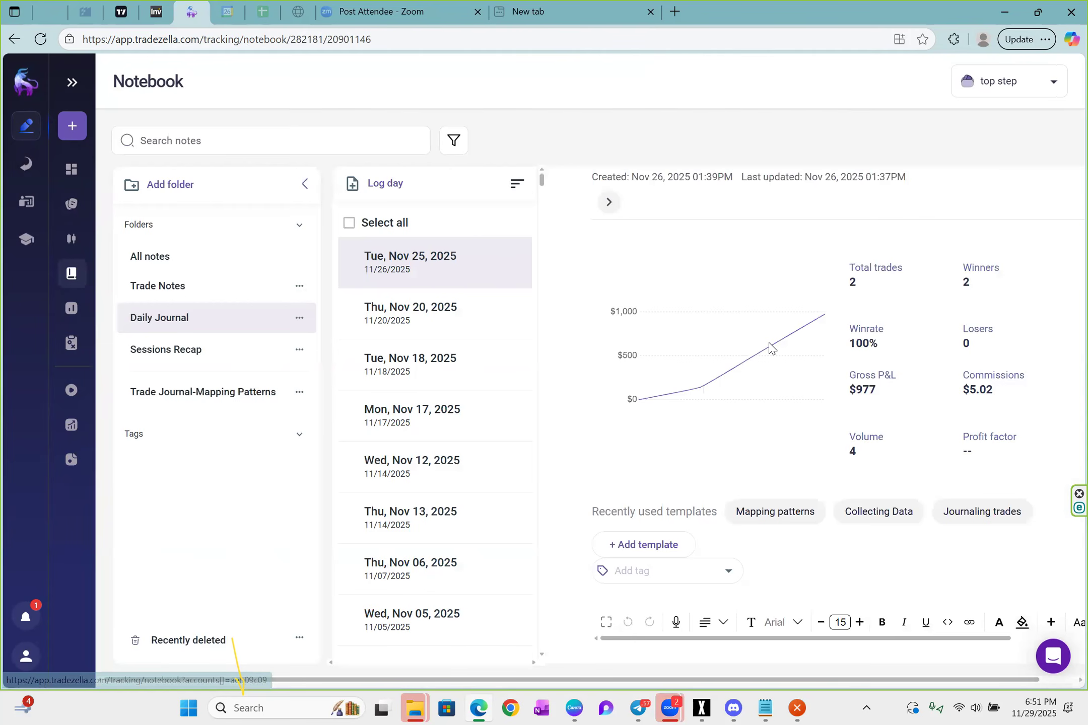
click(70, 317)
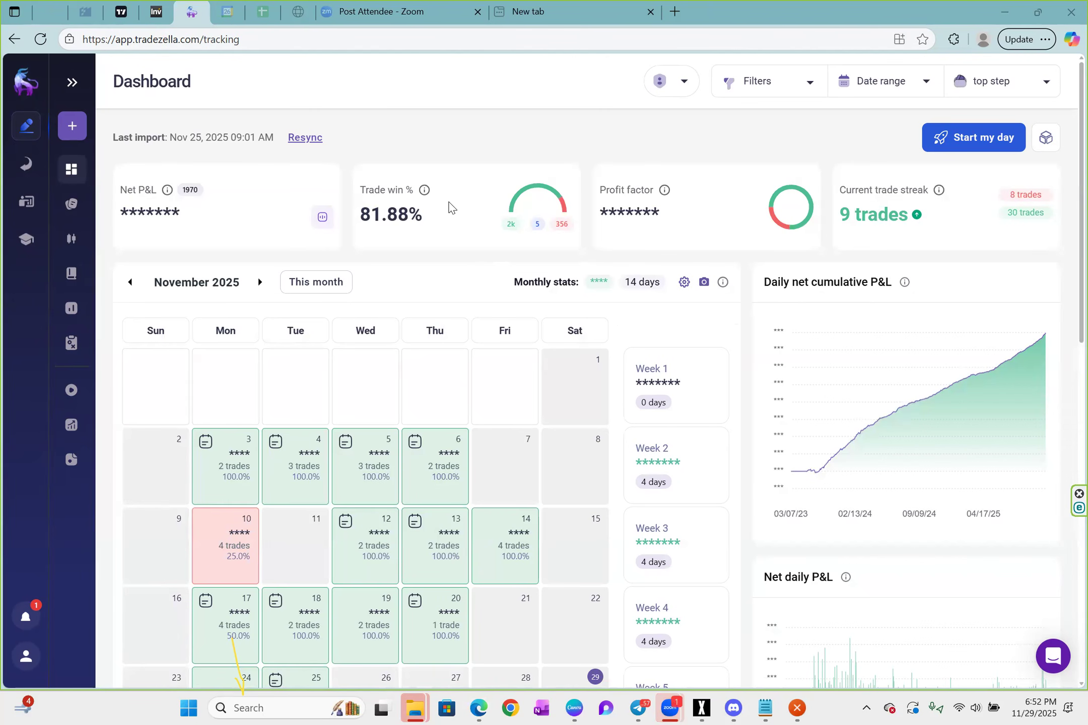
mouse_move(715, 288)
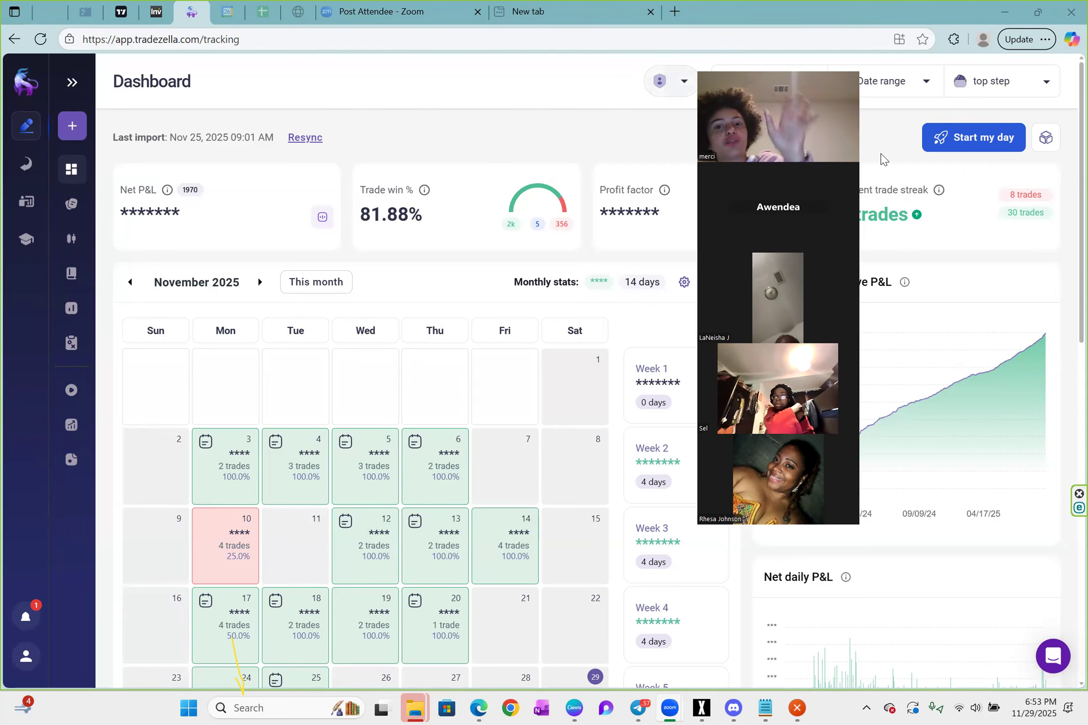
drag(781, 61, 884, 87)
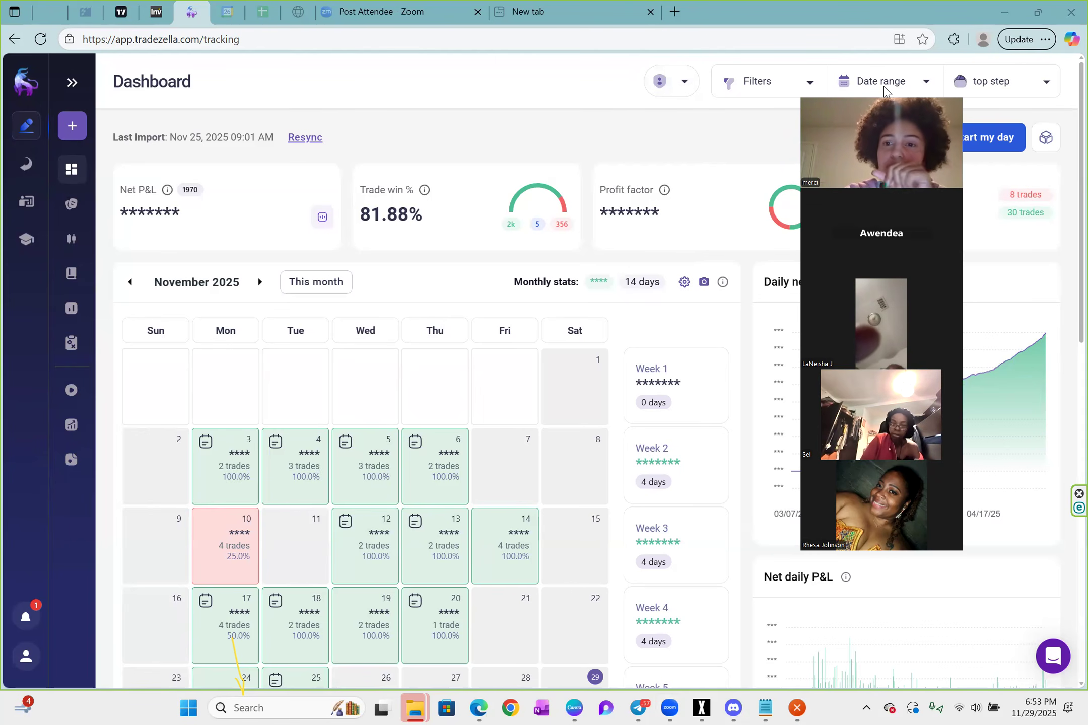
key(super+n)
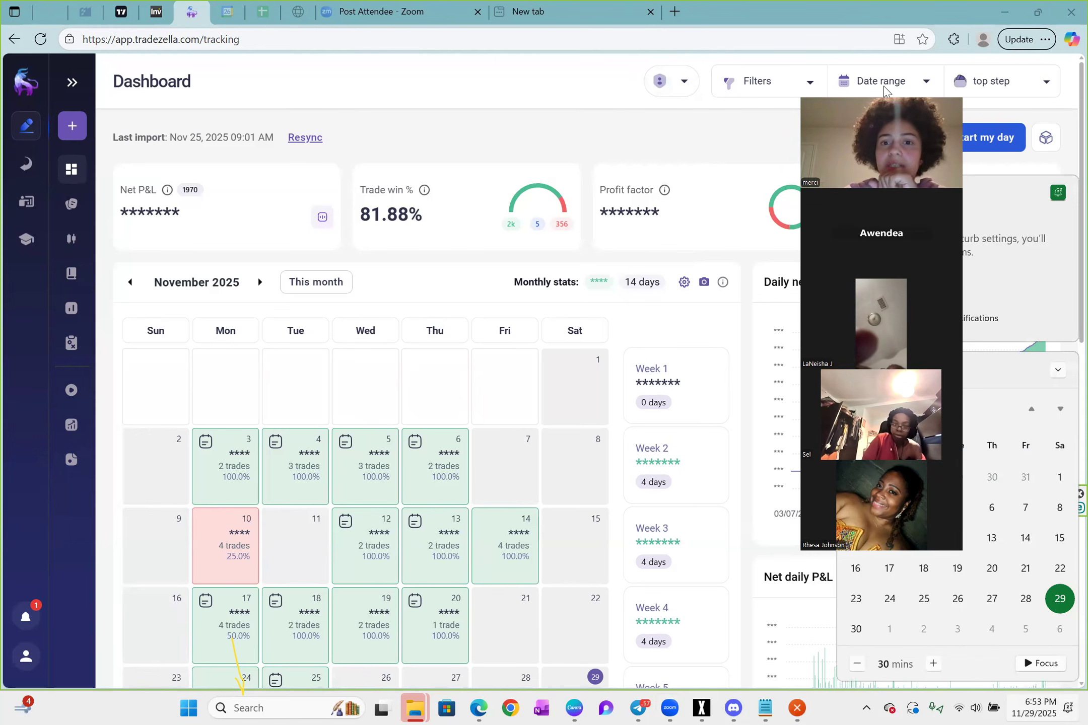
click(679, 144)
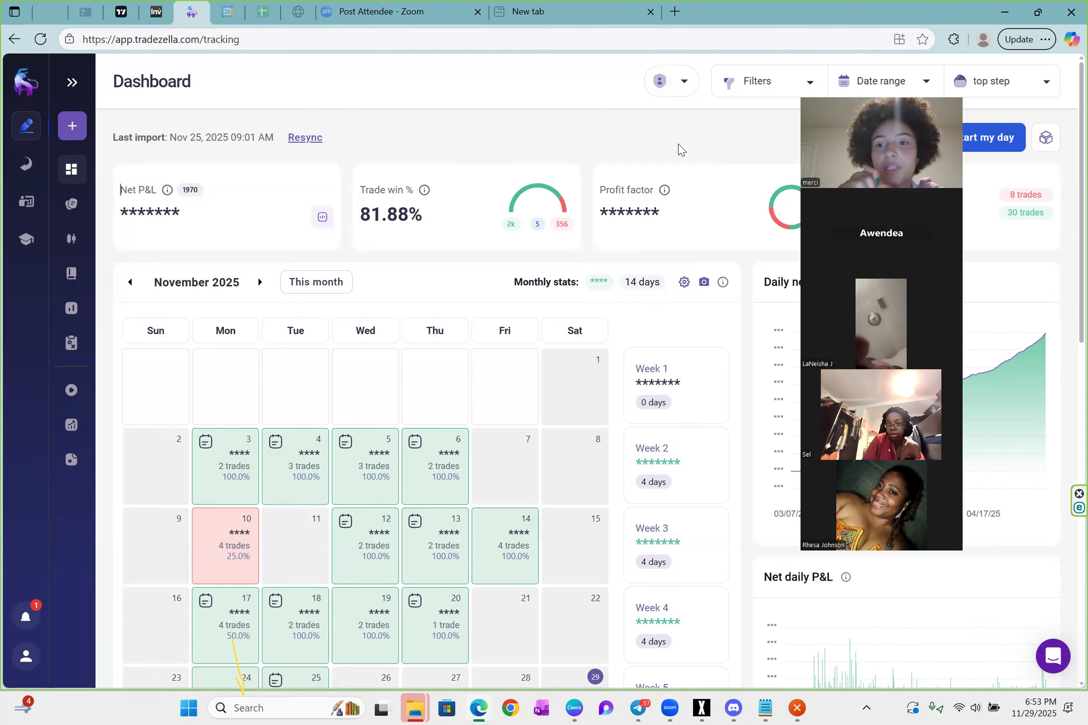